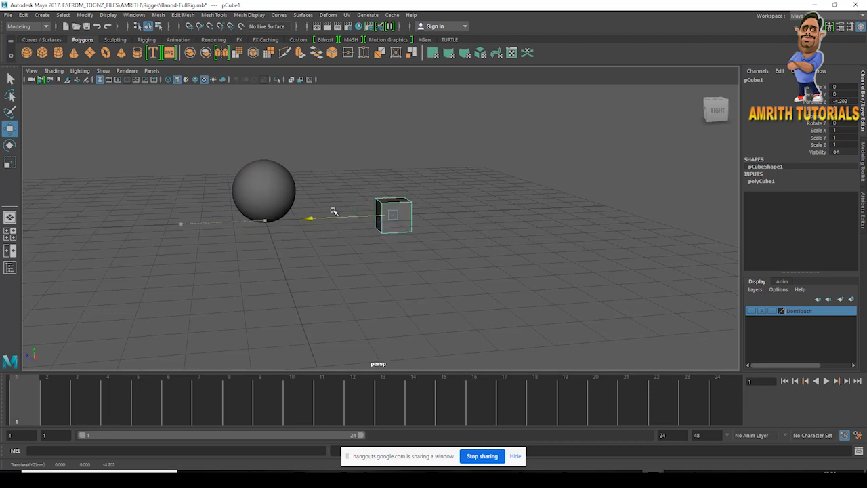
Scale the cube to about 2.08 along X and move it to about X 0.215, Y 0.49, Z -5.472.
key("r")
left_click_drag(414, 232, 458, 265)
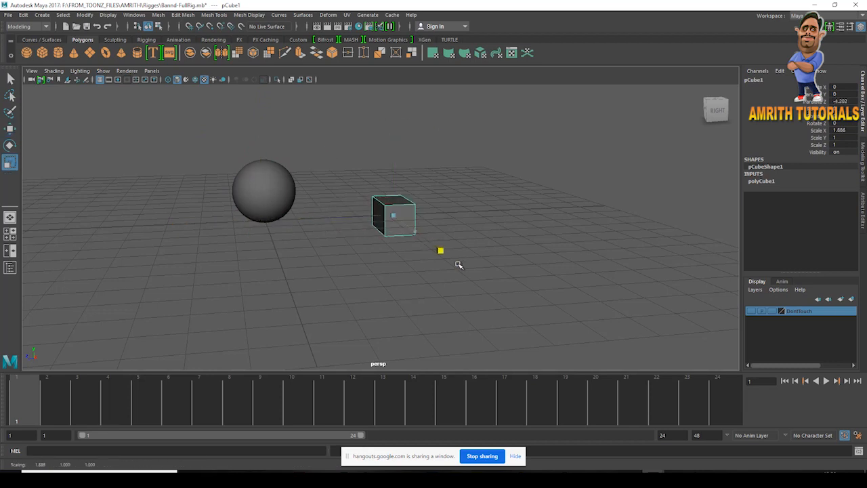
left_click_drag(394, 240, 402, 248, "alt")
key("w")
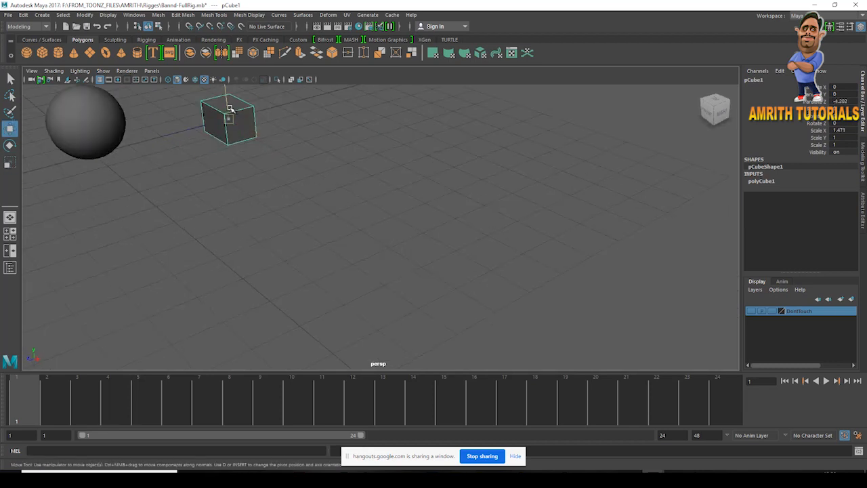
left_click_drag(227, 108, 219, 80)
left_click_drag(274, 174, 285, 150, "alt")
key("r")
left_click_drag(439, 206, 460, 223)
key("w")
left_click_drag(427, 191, 458, 204)
left_click(403, 170)
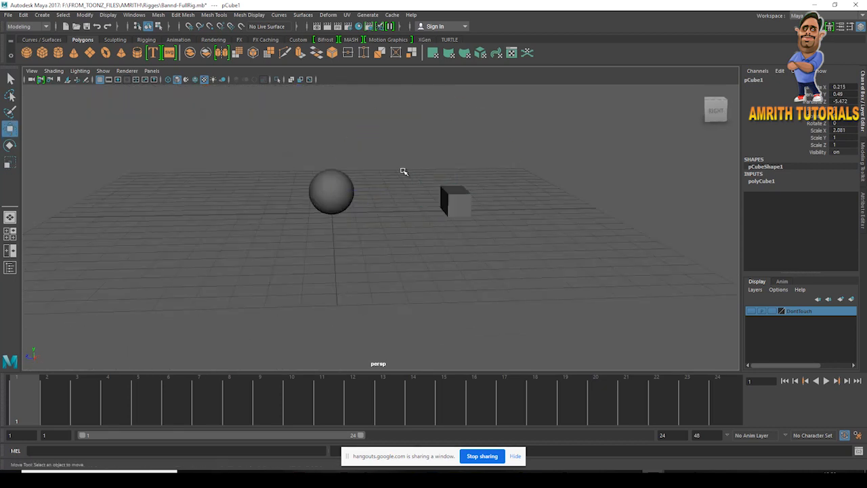
Freeze the transformations of the sphere.
left_click(330, 196)
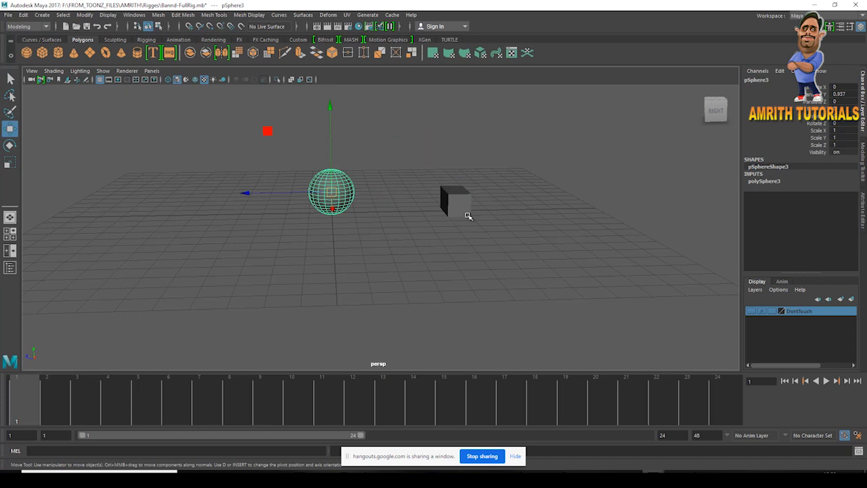
left_click(468, 215)
scroll(389, 230, "up", 3)
left_click(334, 184)
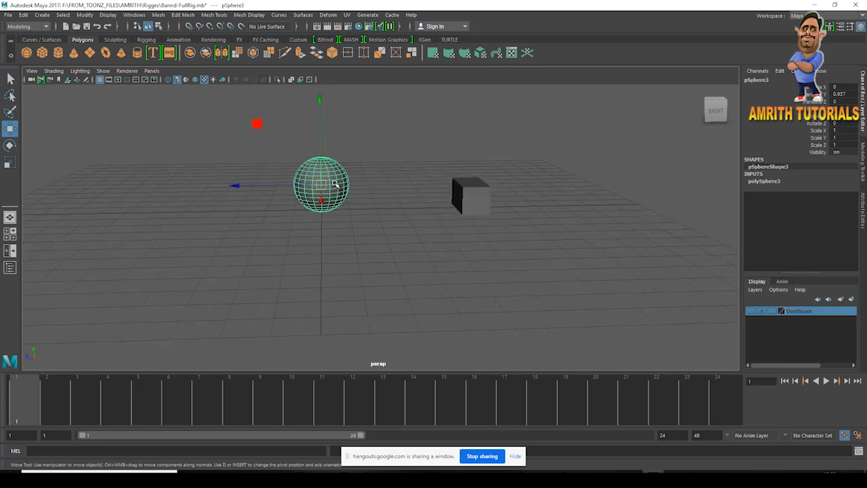
left_click(479, 191)
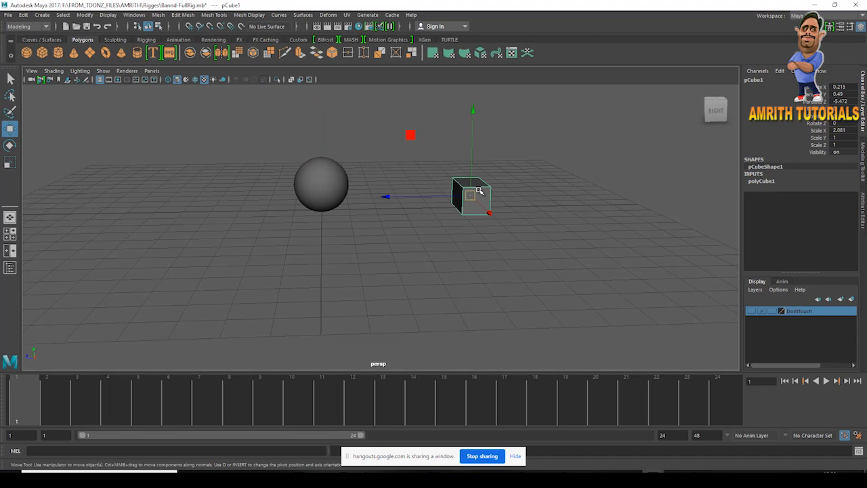
left_click(344, 198)
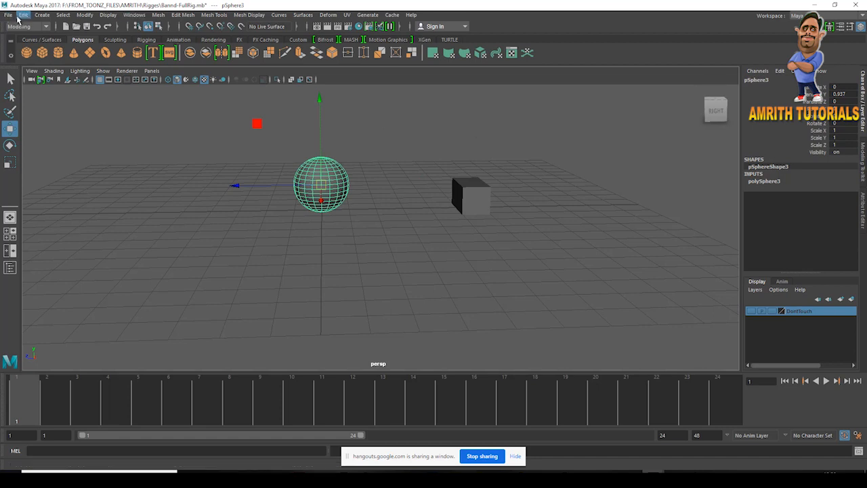
left_click(81, 19)
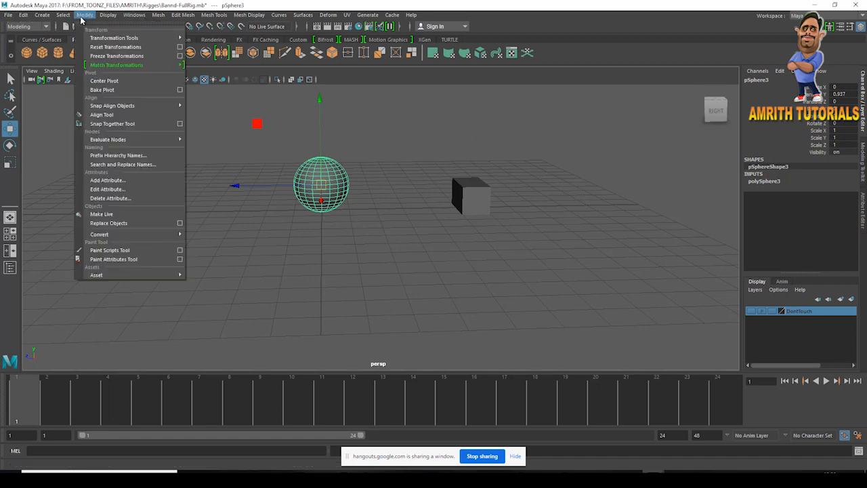
left_click(117, 55)
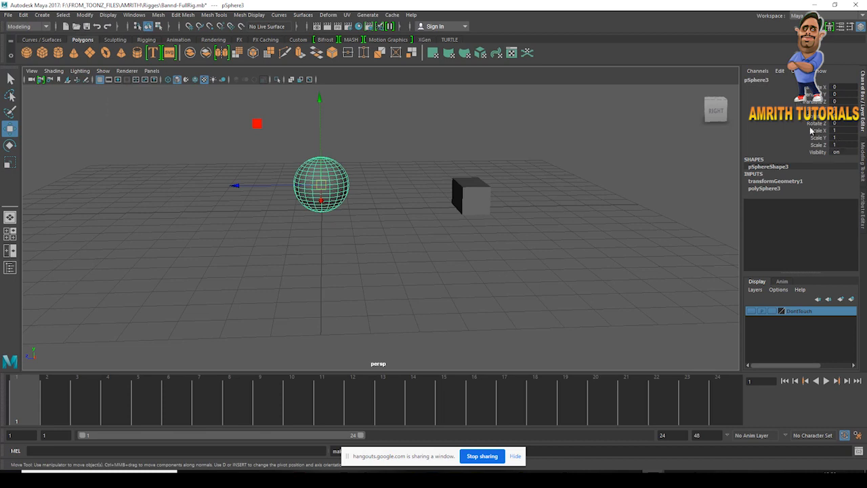
Freeze the transformations of the cube.
left_click(483, 204)
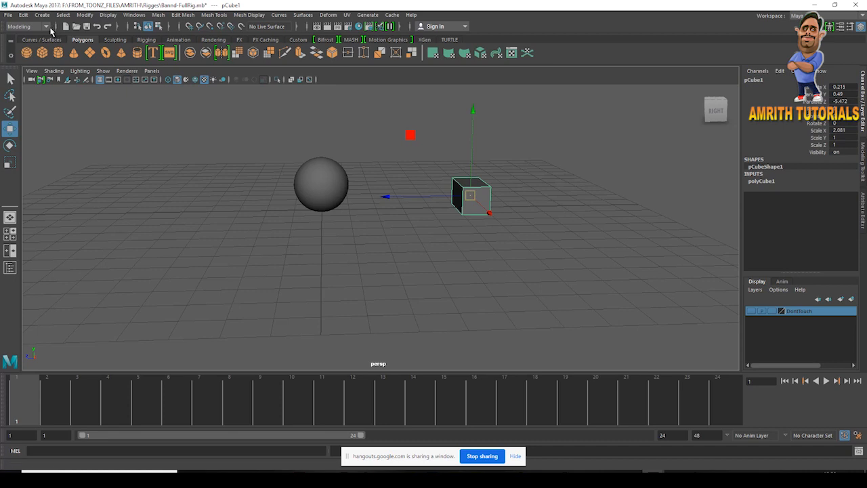
left_click(85, 14)
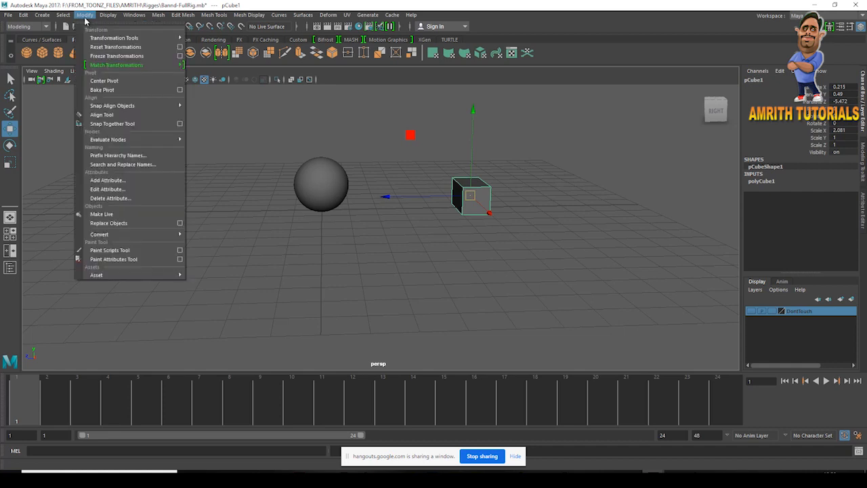
left_click(104, 56)
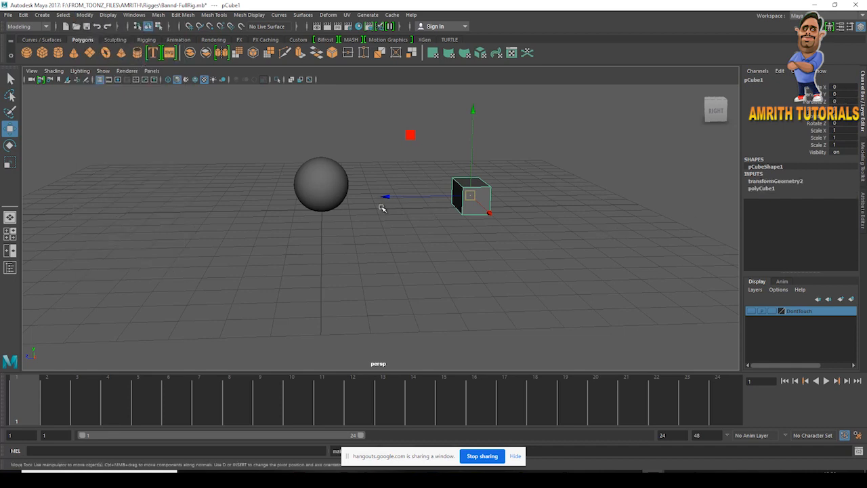
Move the sphere along Z away from the cube and return it to its origin by setting Translate Z to 0.
left_click(344, 192)
left_click_drag(284, 188, 174, 188)
left_click(842, 101)
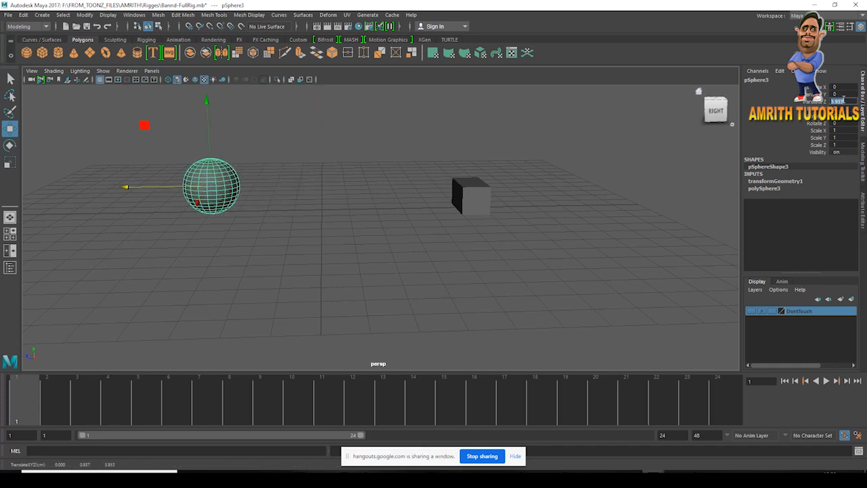
type("0")
key("Return")
Move the cube along Z away from the sphere to about -5.444 and reset its Translate Z to 0.
left_click(460, 211)
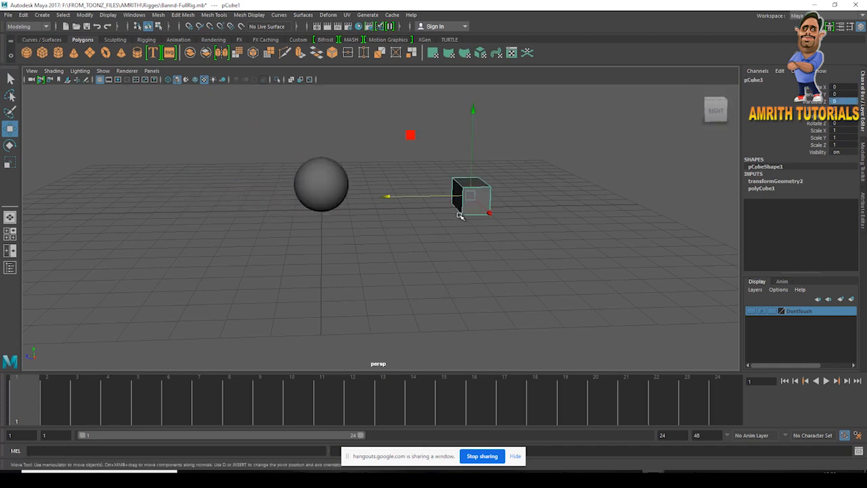
left_click_drag(440, 197, 570, 190)
left_click(839, 102)
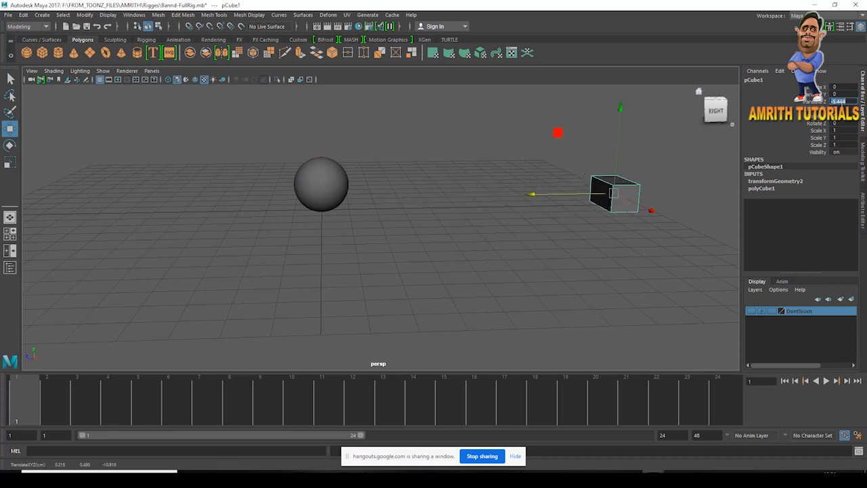
type("0")
key("Return")
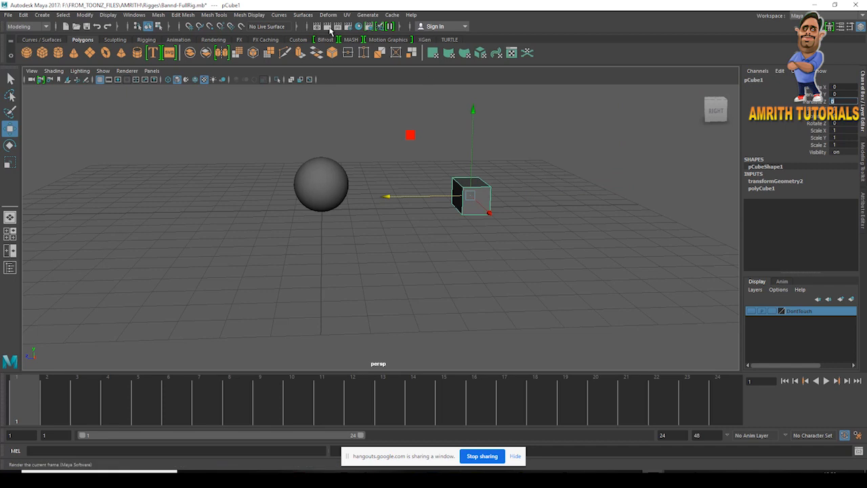
Switch from the Modeling to the Animation command set and look over the available constraint types.
left_click(30, 28)
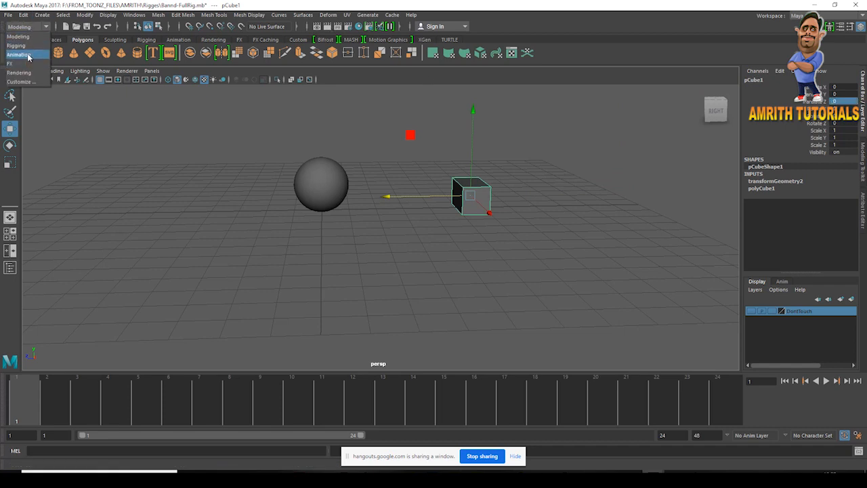
left_click(27, 56)
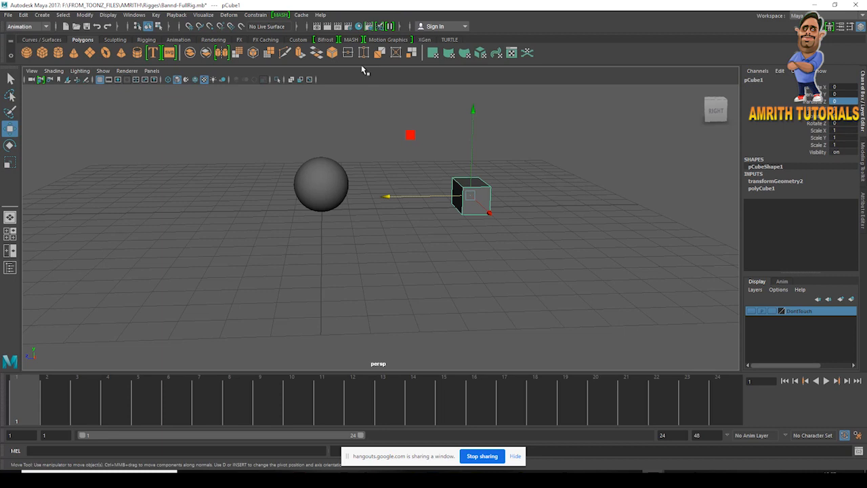
left_click(257, 16)
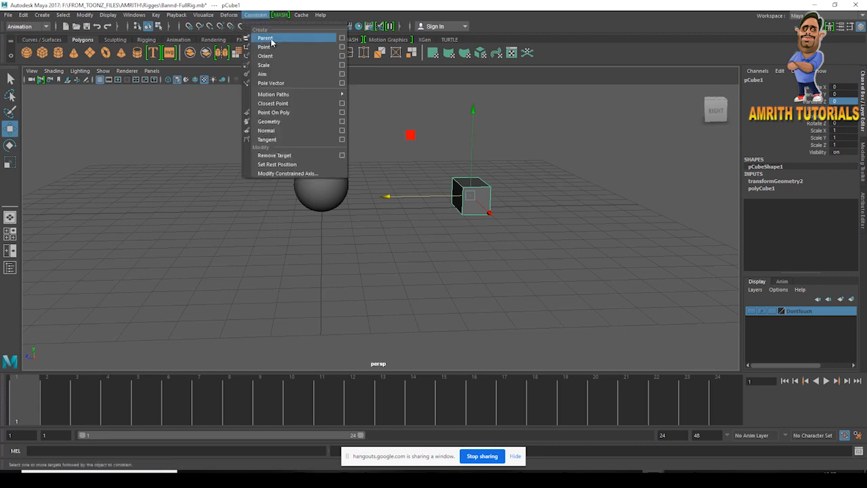
left_click(404, 325)
Select the sphere as the driver followed by the cube, and open the Parent constraint options.
left_click(332, 195)
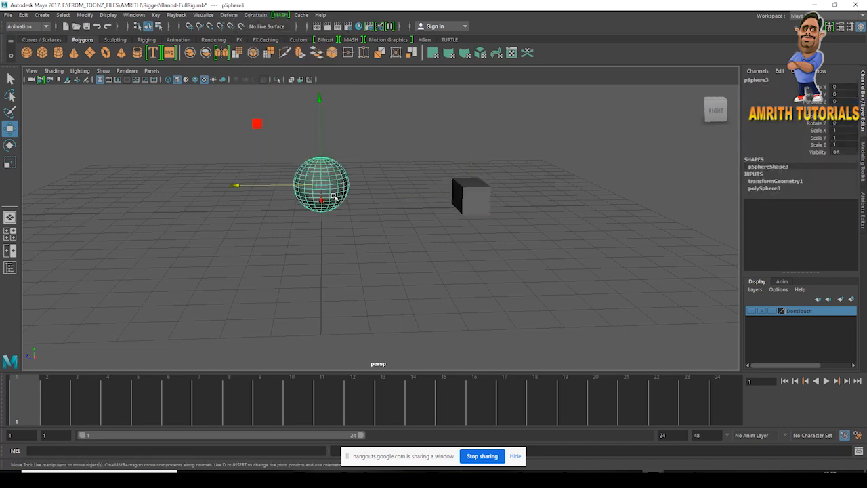
scroll(351, 241, "up", 2)
scroll(351, 242, "up", 2)
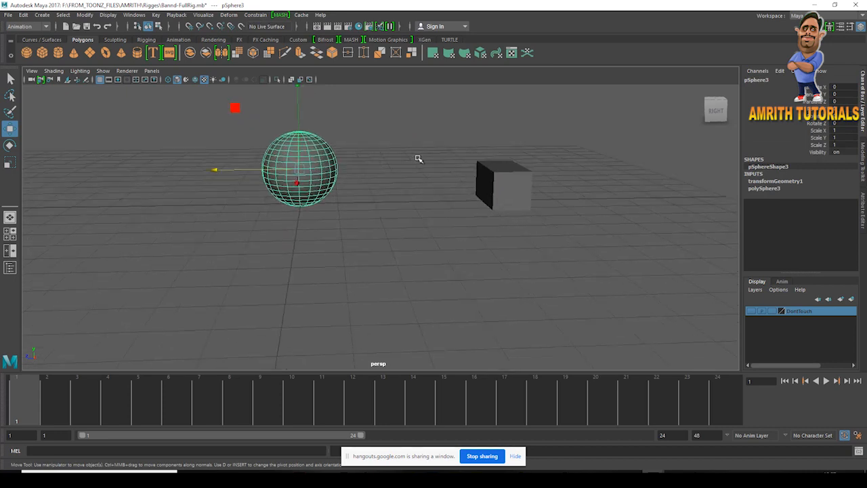
left_click(490, 172)
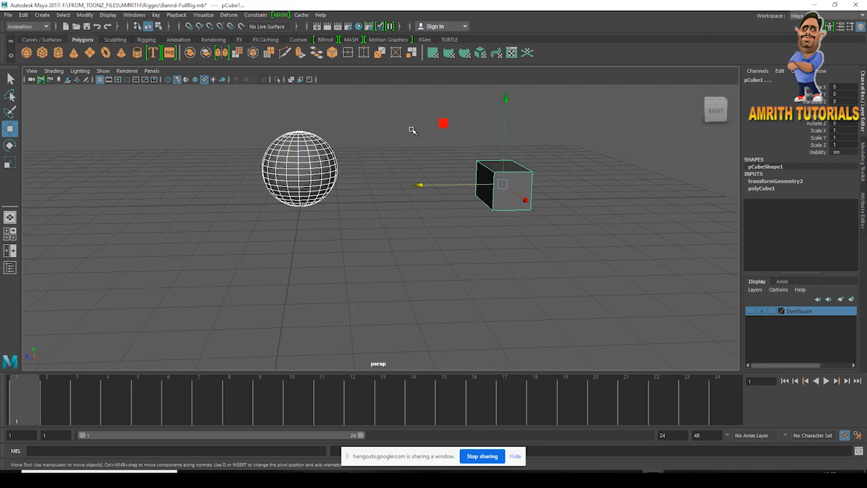
left_click(370, 148)
left_click(320, 168)
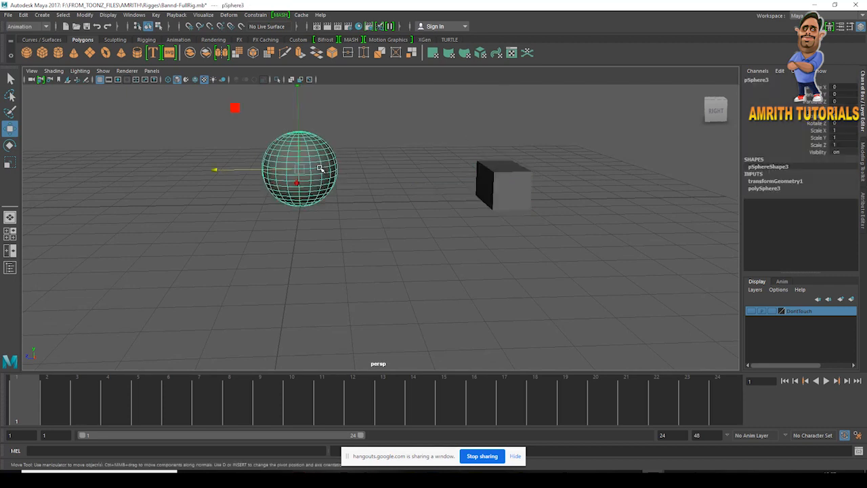
left_click(521, 180)
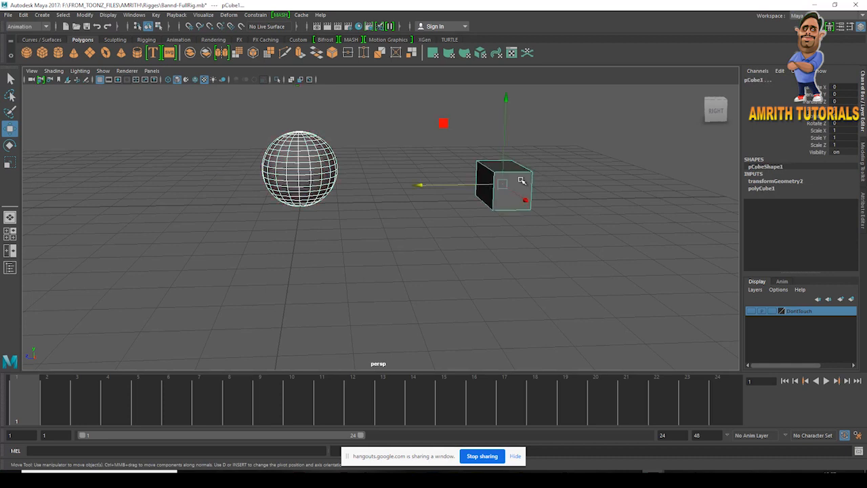
left_click(255, 15)
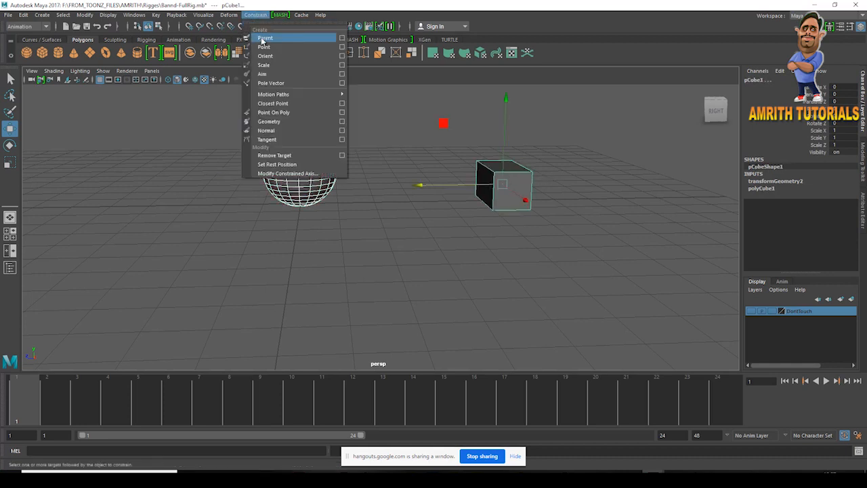
left_click(343, 39)
Reset the Parent constraint options to their default settings.
left_click(495, 78)
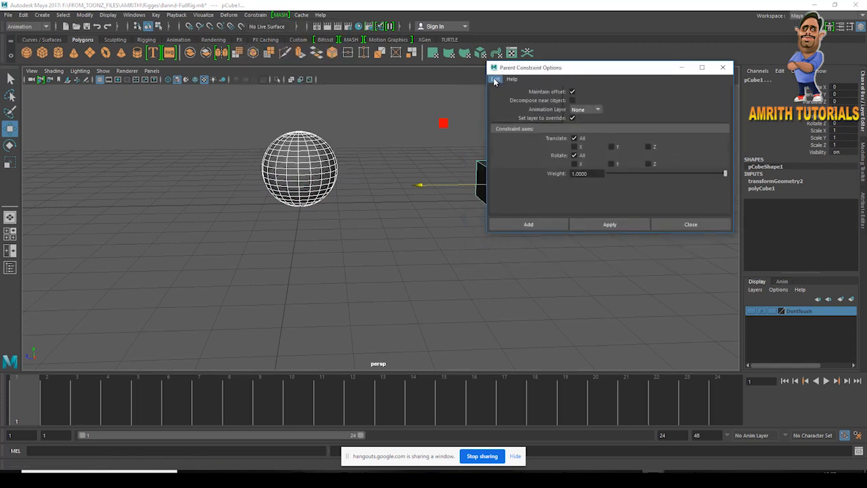
left_click(504, 94)
left_click_drag(547, 71, 488, 65)
left_click(438, 73)
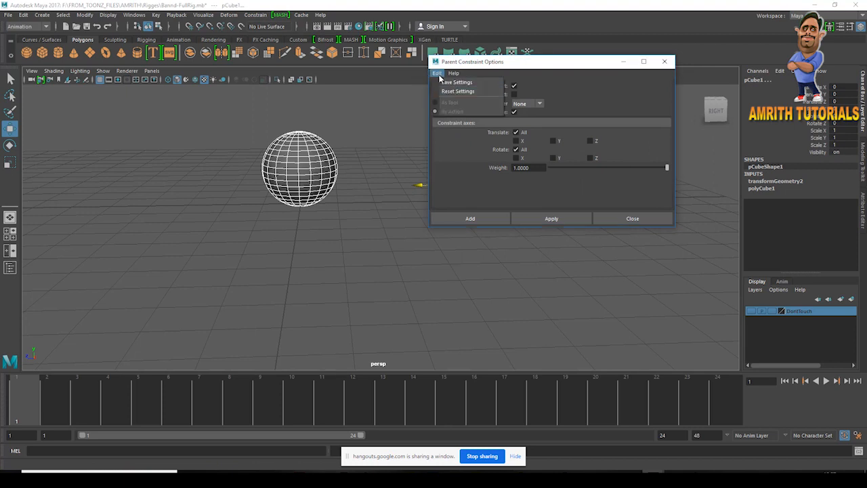
left_click(464, 91)
left_click_drag(485, 69, 603, 53)
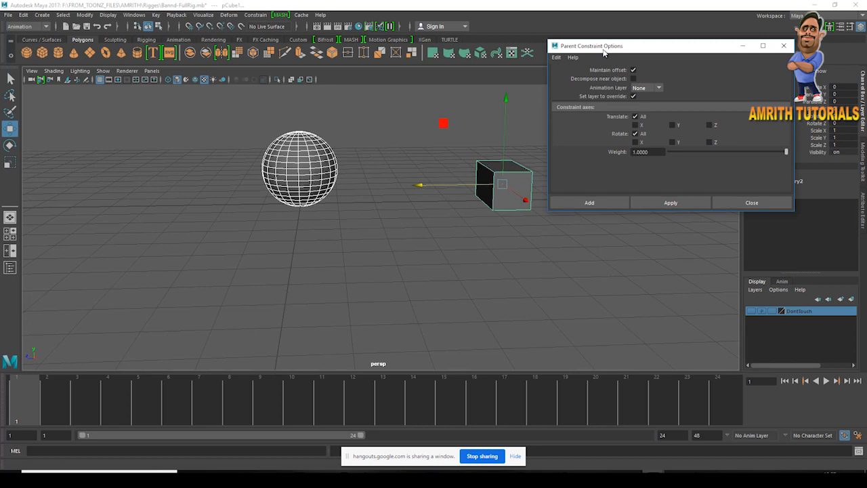
Reset the options again and parent-constrain the cube to the sphere with Maintain offset on, all translate and rotate axes, and weight 1.
left_click(633, 78)
left_click_drag(560, 47, 477, 45)
left_click(474, 56)
left_click(485, 73)
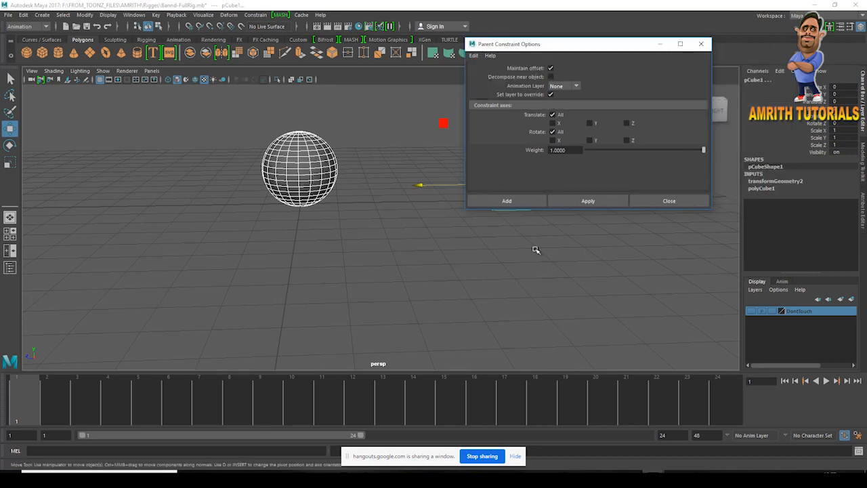
left_click_drag(541, 44, 575, 39)
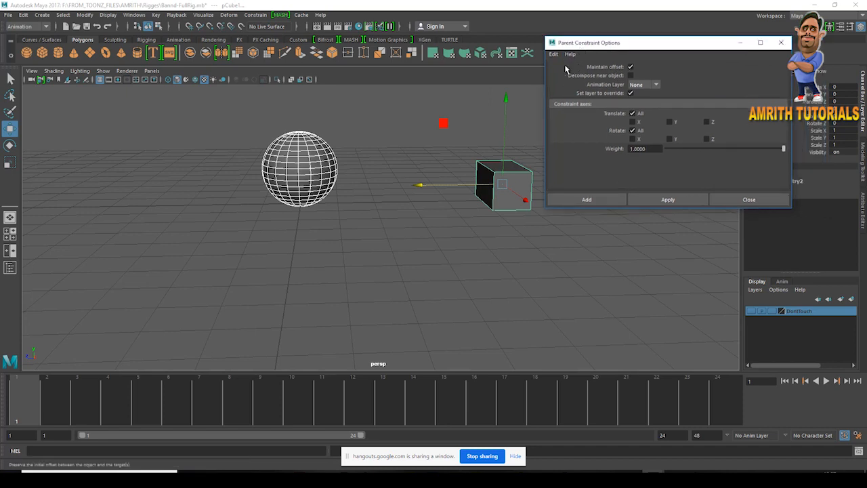
left_click(660, 201)
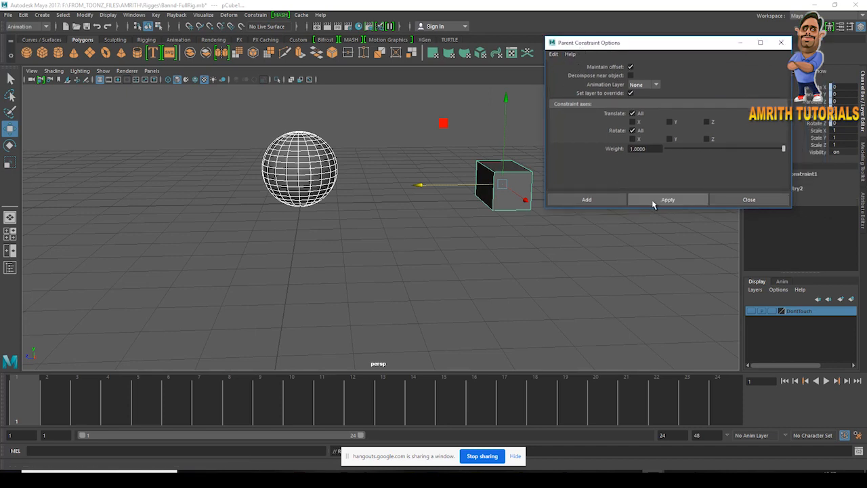
left_click(726, 201)
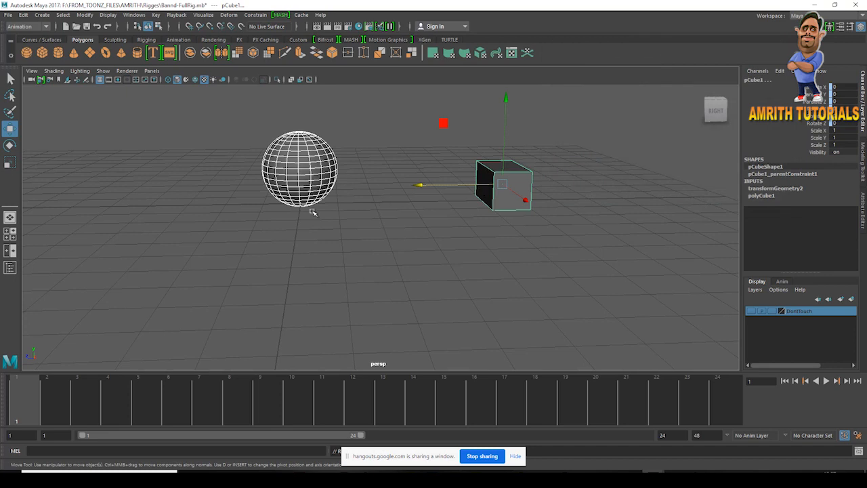
Set a keyframe on the constrained cube at frame 1.
left_click(348, 168)
left_click(503, 191)
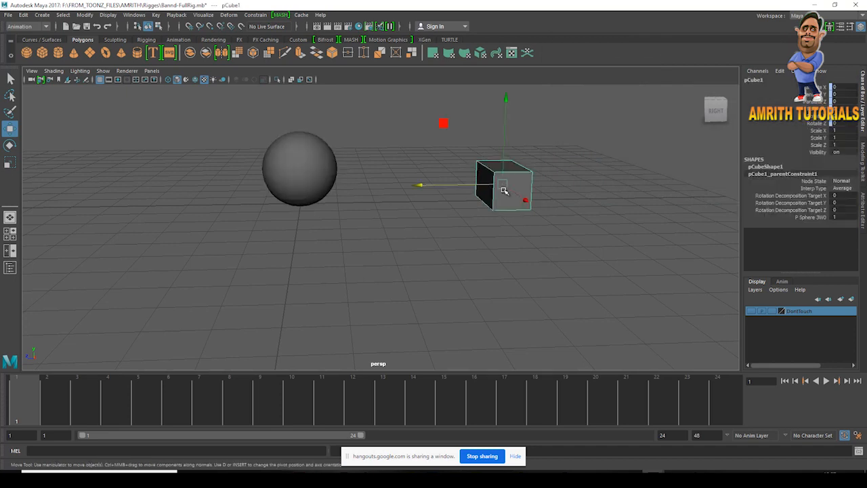
left_click(465, 183)
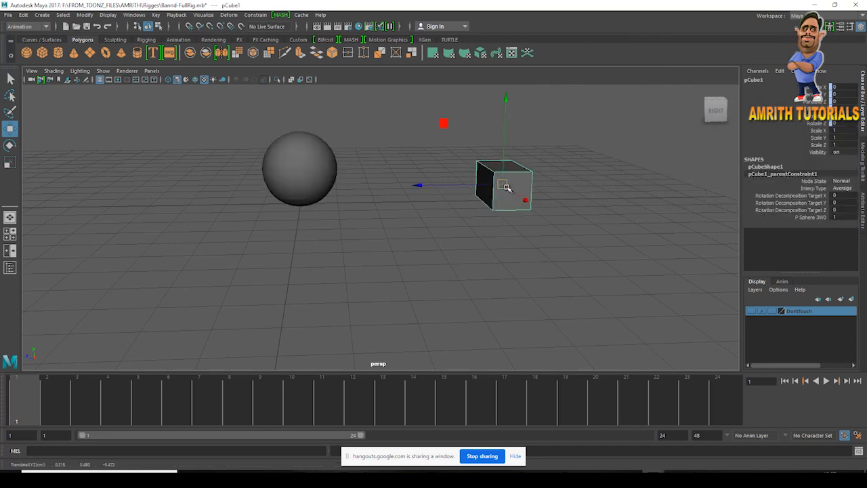
key("s")
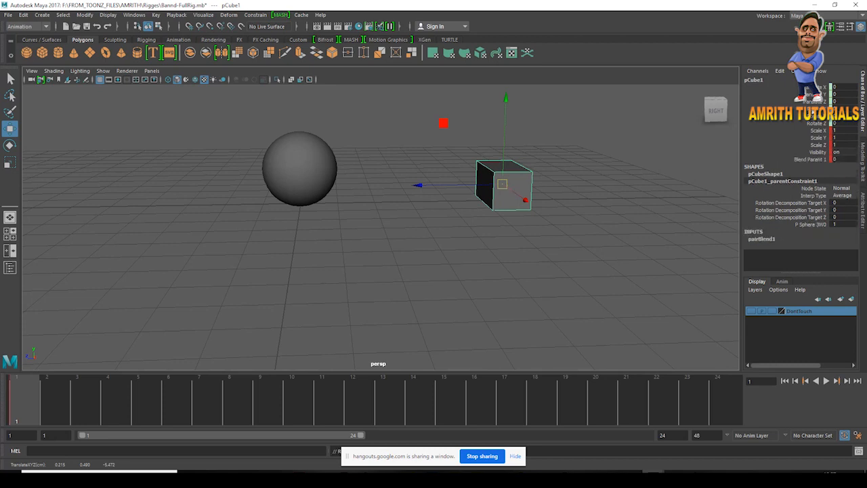
Set the cube's Blend Parent 1 to 1 and raise the sphere to Translate Y 0.412.
double_click(836, 159)
left_click(329, 169)
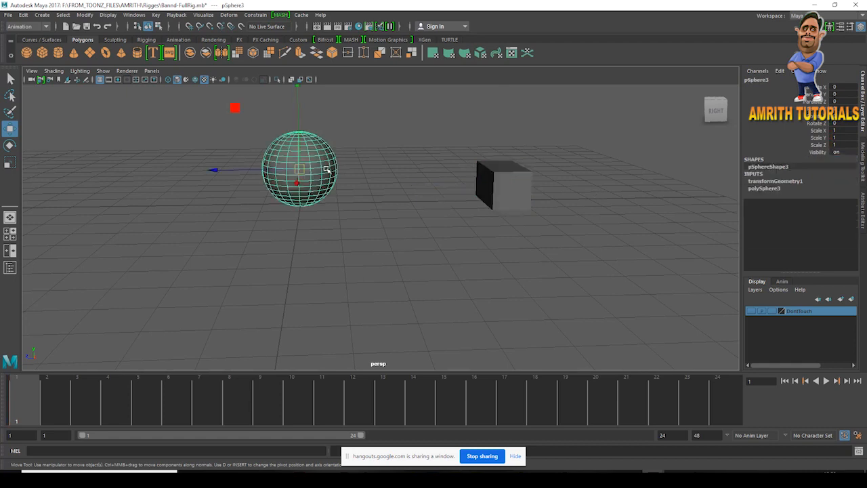
left_click_drag(328, 177, 310, 206, "alt")
key("e")
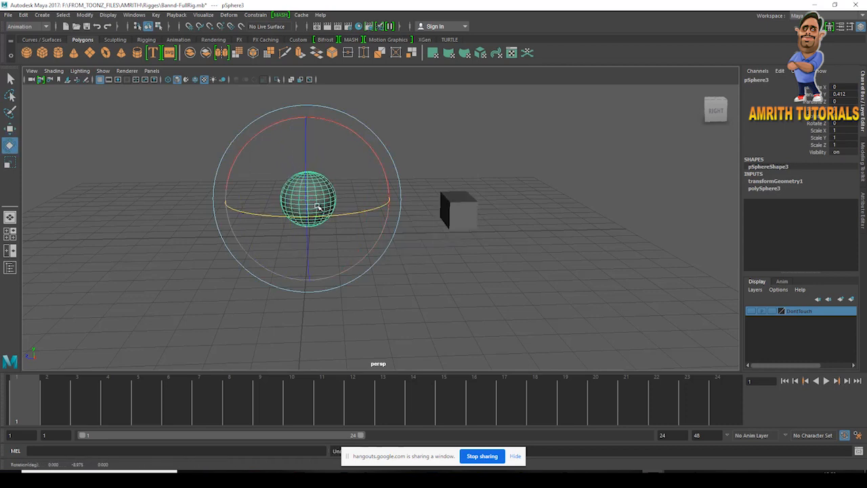
Try to move the constrained cube upward on its own, and undo the move.
left_click(459, 213)
key("w")
left_click_drag(460, 213, 470, 167)
key("ctrl+z")
key("ctrl+z")
key("ctrl+z")
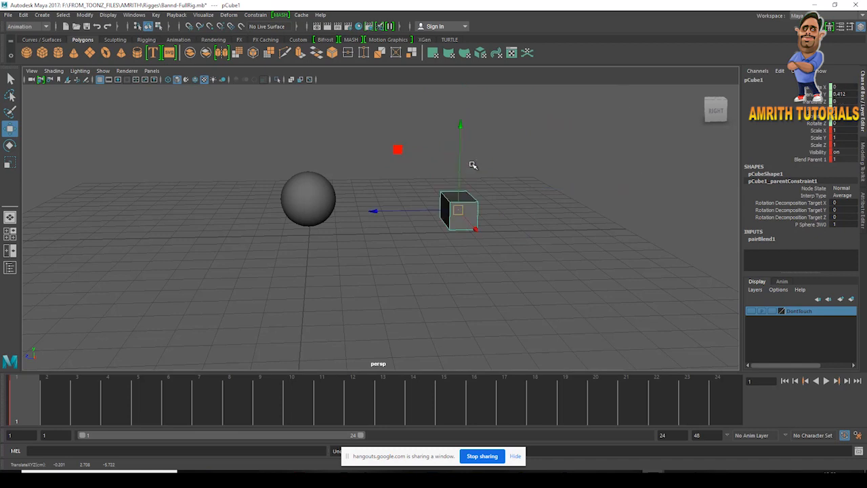
Set the cube's Blend Parent 1 to 0, test by moving the sphere, and undo that move.
left_click(465, 223)
double_click(842, 159)
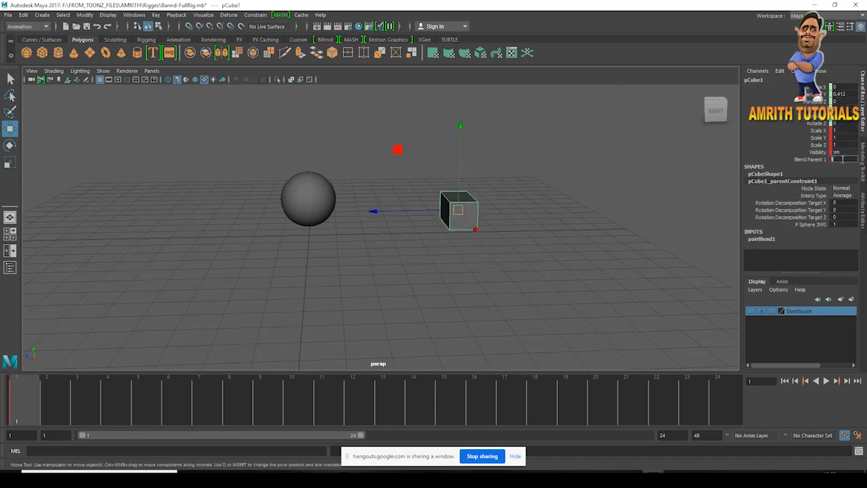
type("0")
key("Return")
left_click(322, 195)
left_click_drag(315, 198, 277, 218)
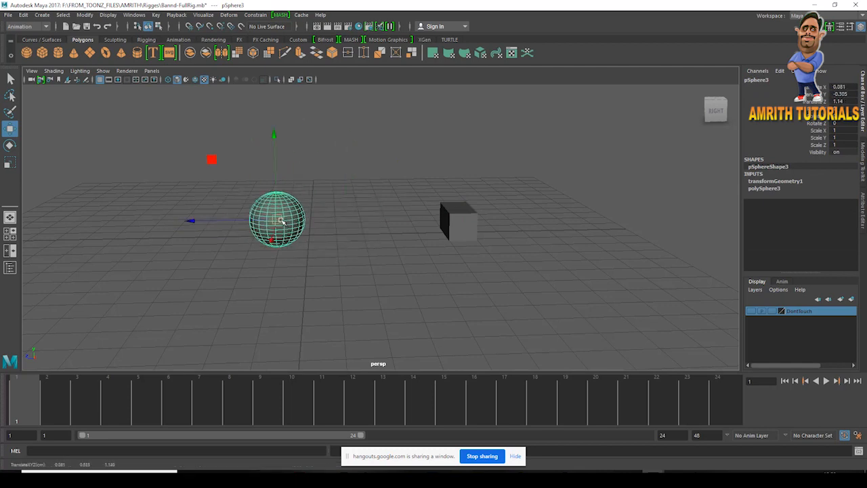
key("ctrl+z")
Move the cube upward independently of the sphere with Blend Parent 1 at 0, and undo the move.
left_click(476, 229)
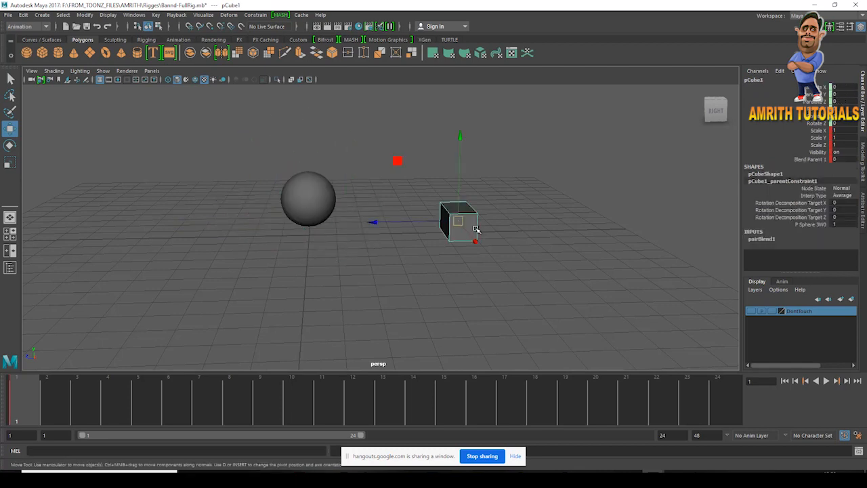
left_click_drag(481, 223, 513, 132)
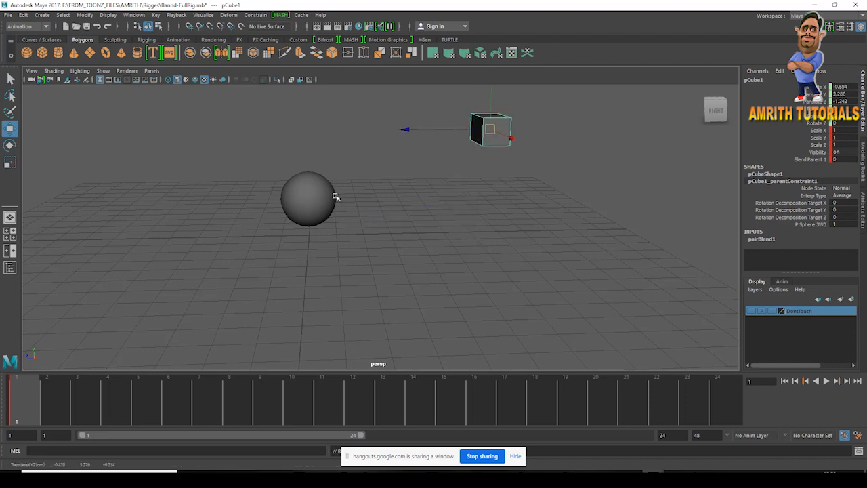
left_click(330, 197)
key("ctrl+z")
key("ctrl+z")
left_click(319, 199)
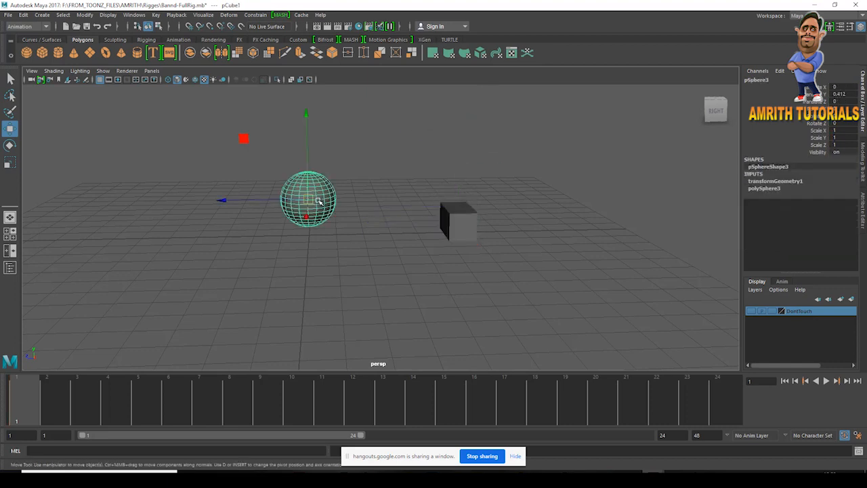
Set the cube's Blend Parent 1 to 1.
left_click(467, 218)
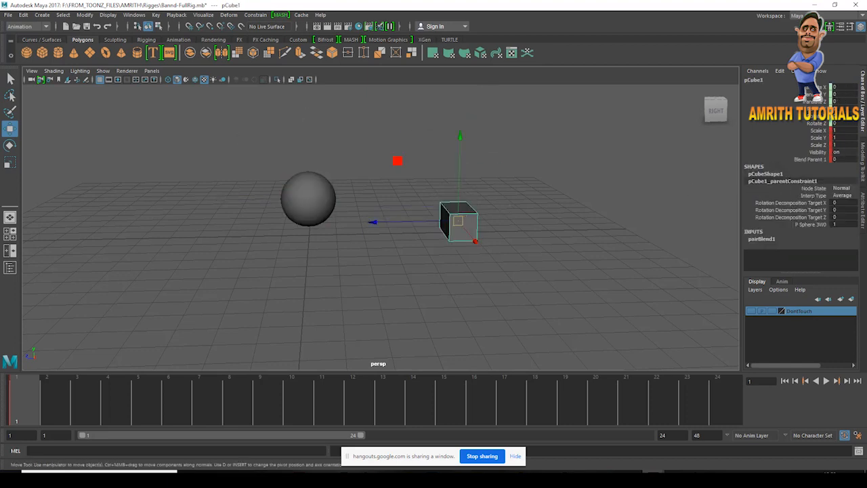
double_click(836, 160)
type("1")
key("Return")
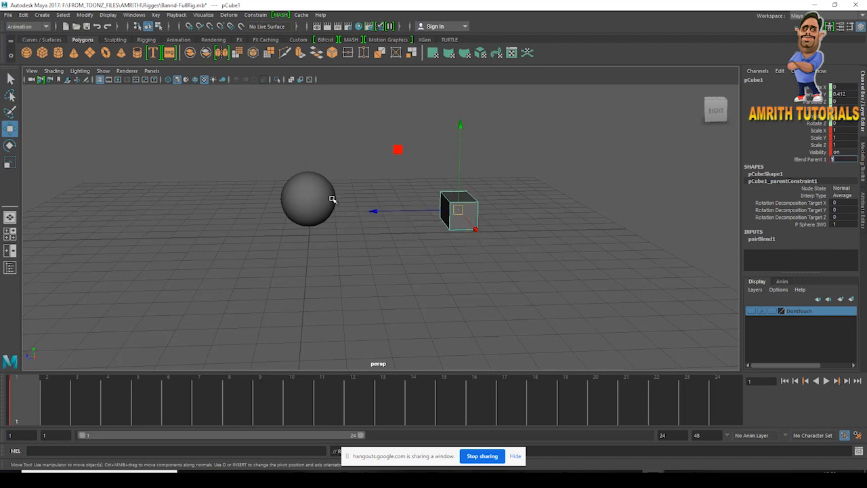
mouse_move(444, 224)
left_mouse_down("alt")
mouse_move(453, 211)
mouse_move(441, 219)
left_mouse_up("alt")
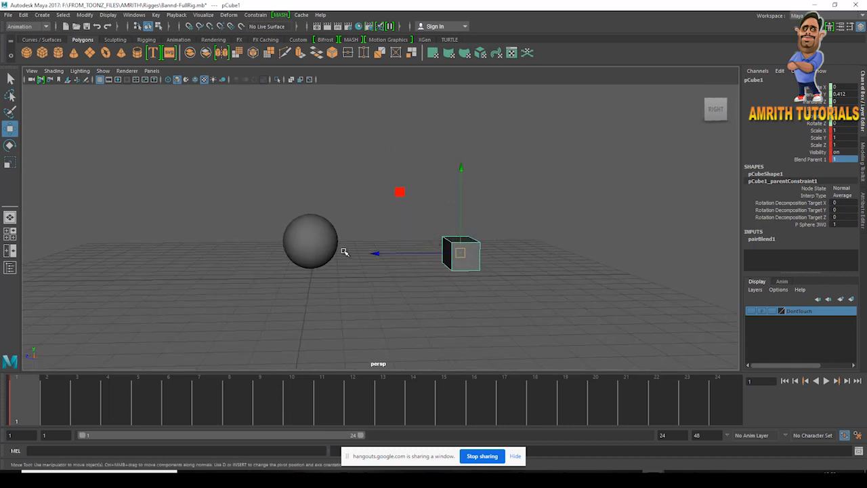
Raise the cube to about Translate Y 2.325 and toggle its Blend Parent 1 to 0 and back to 1.
left_click_drag(472, 254, 470, 202)
left_click(837, 159)
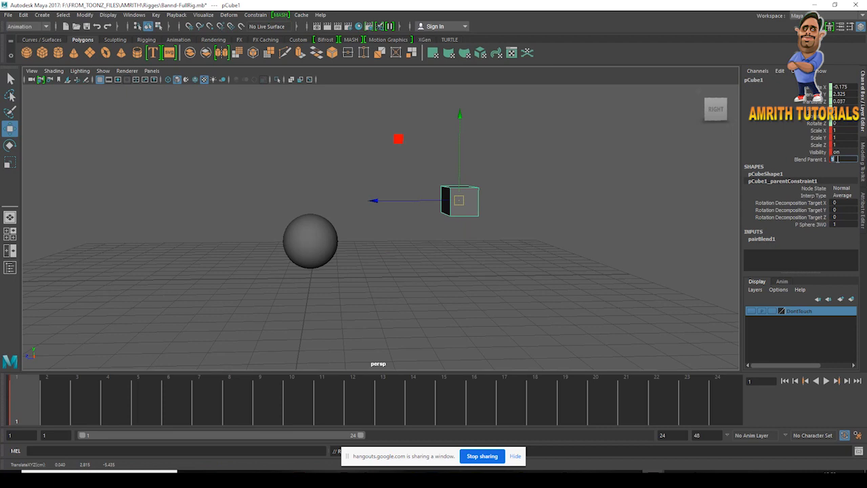
left_click(818, 159)
left_click(839, 159)
type("0")
key("Return")
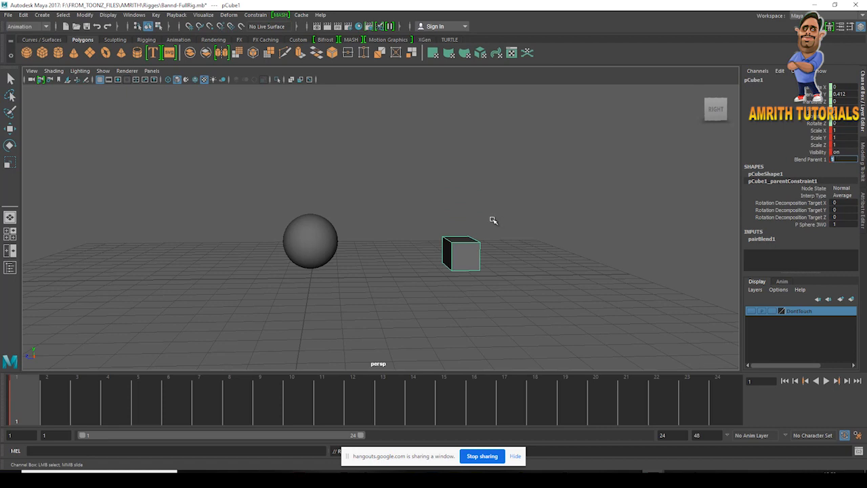
Move the sphere to about Translate X -0.122, Y 0.722, Z 0.304 to test the constraint on the cube.
left_click(319, 261)
left_click_drag(309, 241, 282, 244)
key("e")
key("r")
key("e")
key("w")
left_click_drag(195, 233, 319, 304)
left_click(258, 17)
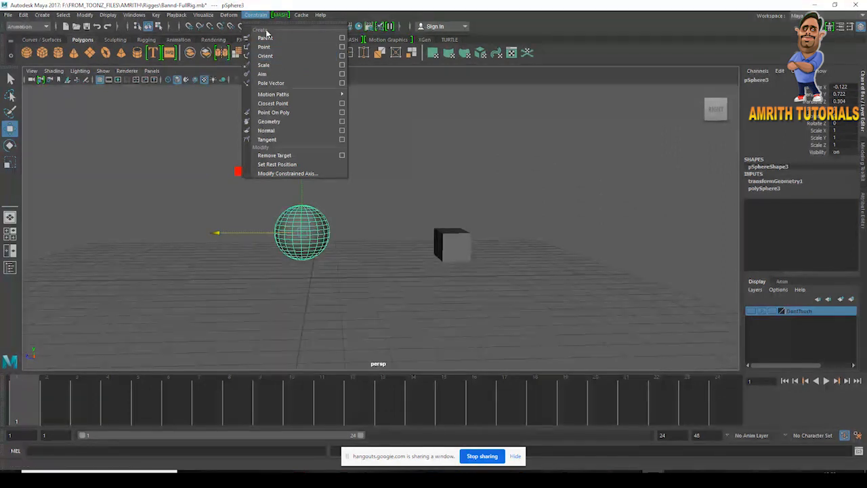
left_click(286, 38)
left_click(470, 217)
Move the sphere to about Translate X -0.235, Y 6.691, Z 1.929 and key it at frame 1.
left_click(330, 239)
key("e")
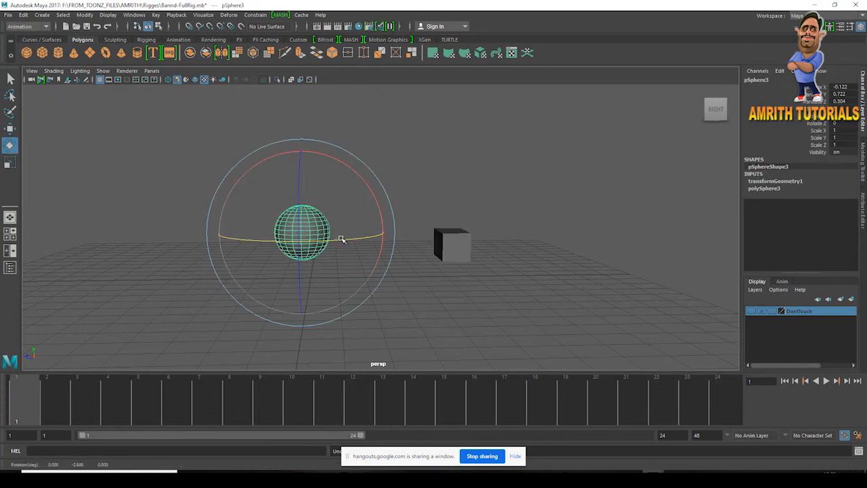
left_click(342, 239)
left_click(304, 242)
key("w")
left_click_drag(284, 234, 144, 304)
scroll(275, 246, "down", 3)
left_click_drag(275, 261, 285, 265, "alt")
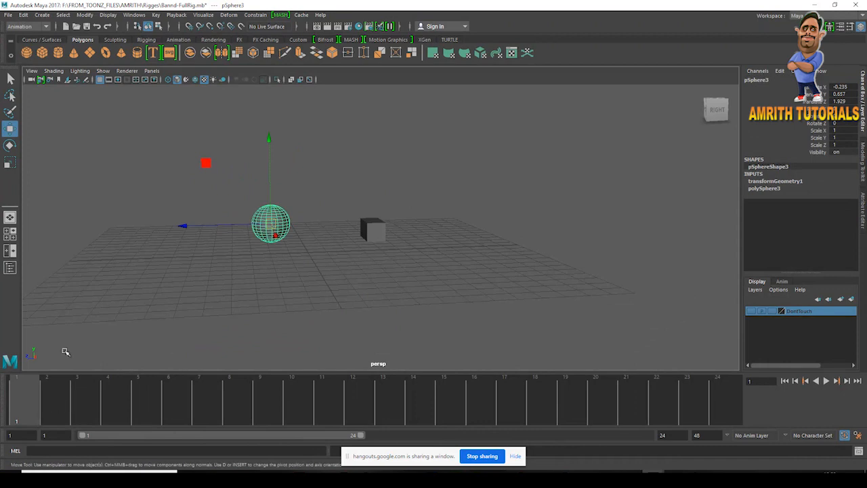
left_click_drag(268, 192, 284, 87)
left_click_drag(258, 139, 172, 197, "alt")
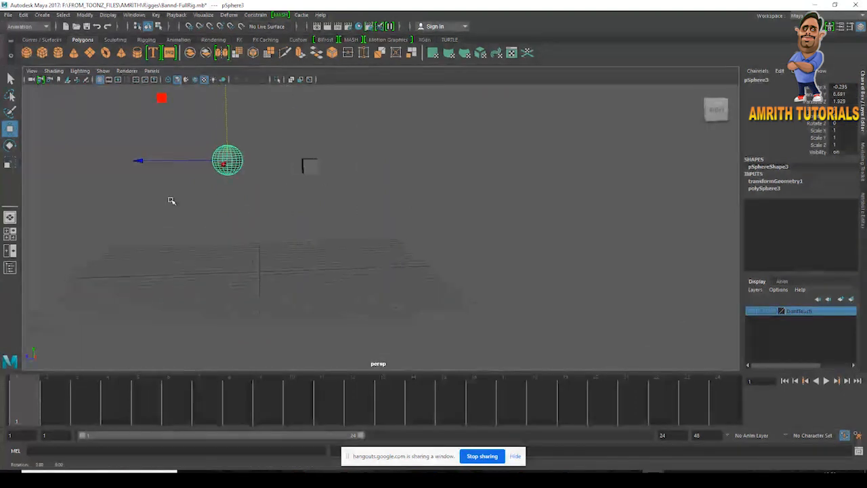
Move the sphere along Z to about -6.8 at frame 6, and key it at frames 6 and 10.
left_click_drag(39, 401, 190, 397)
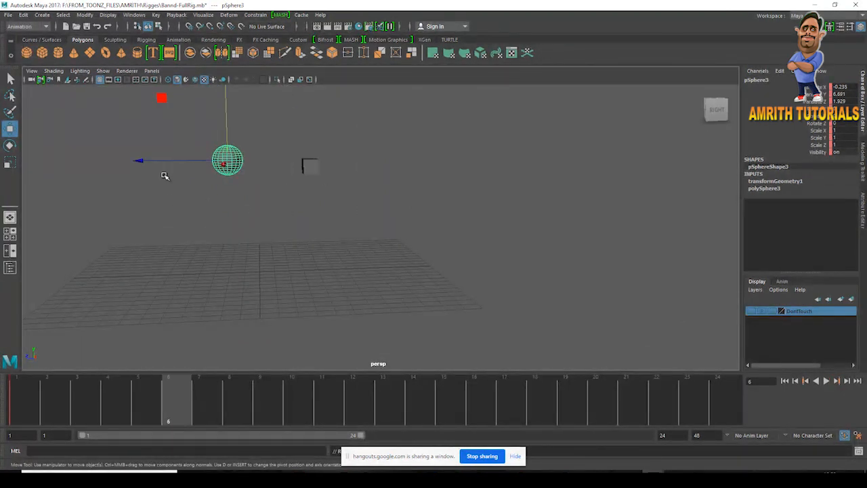
left_click_drag(145, 158, 281, 150)
key("s")
left_click_drag(60, 399, 296, 400)
left_click_drag(59, 403, 309, 399)
key("s")
Key the sphere raised to about Translate Y 8.889 at frame 14 and lowered to about 5.459 at frame 18.
left_click_drag(62, 401, 431, 391)
left_click_drag(358, 136, 357, 102)
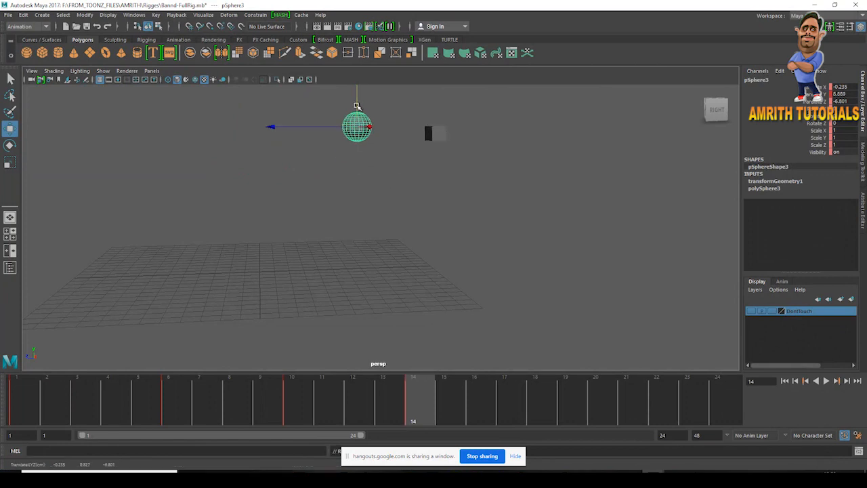
left_click_drag(195, 404, 530, 425)
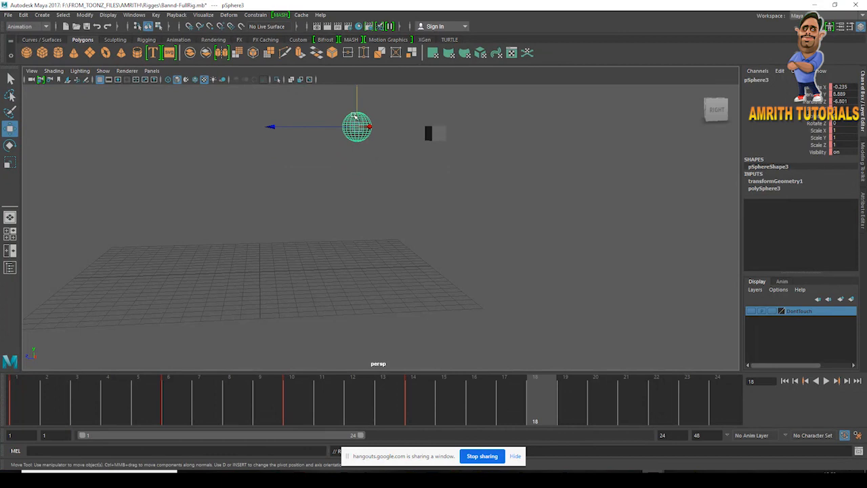
left_click_drag(358, 103, 350, 150)
key("s")
Scrub through the timeline up to frame 18 to review the motion of the sphere and cube.
left_click(45, 410)
left_click_drag(44, 409, 512, 414)
left_click_drag(515, 348, 529, 307, "alt")
left_click_drag(525, 412, 544, 402)
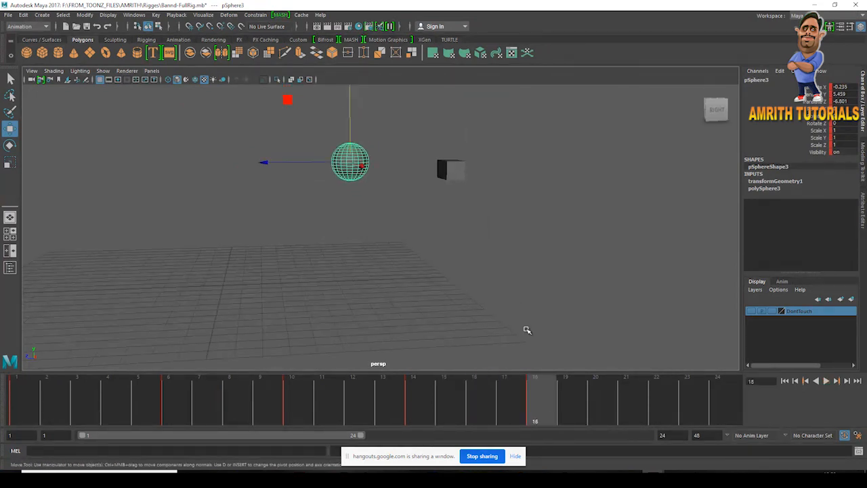
Key the cube at frames 17 and 18 with Blend Parent 1 at 1.
left_click(450, 178)
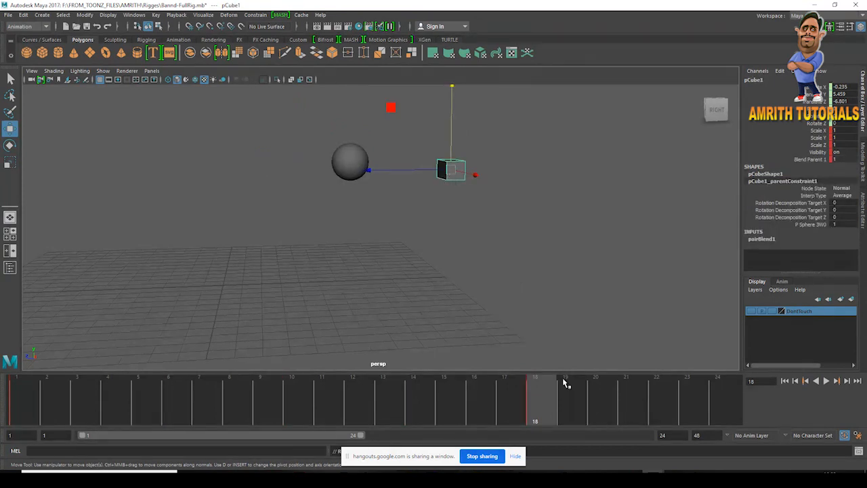
left_click(502, 396)
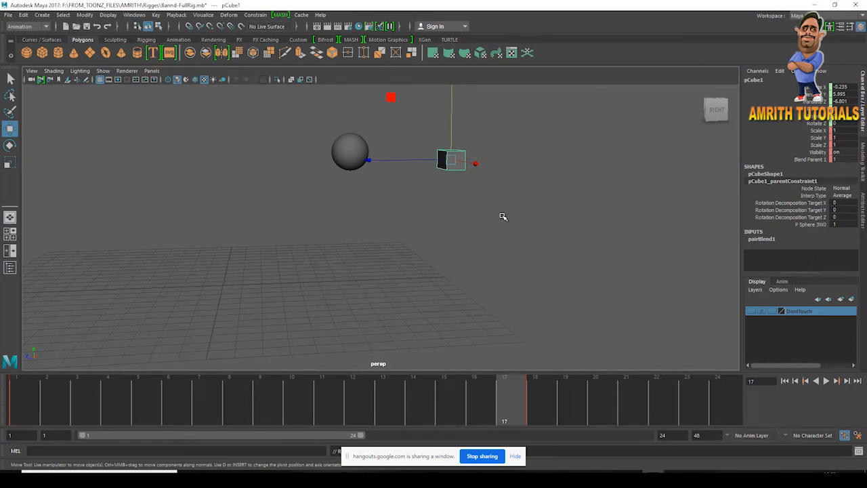
left_click_drag(244, 396, 322, 407)
left_click(350, 139)
left_click(276, 408)
right_click_drag(388, 280, 333, 258, "alt")
left_click(418, 161)
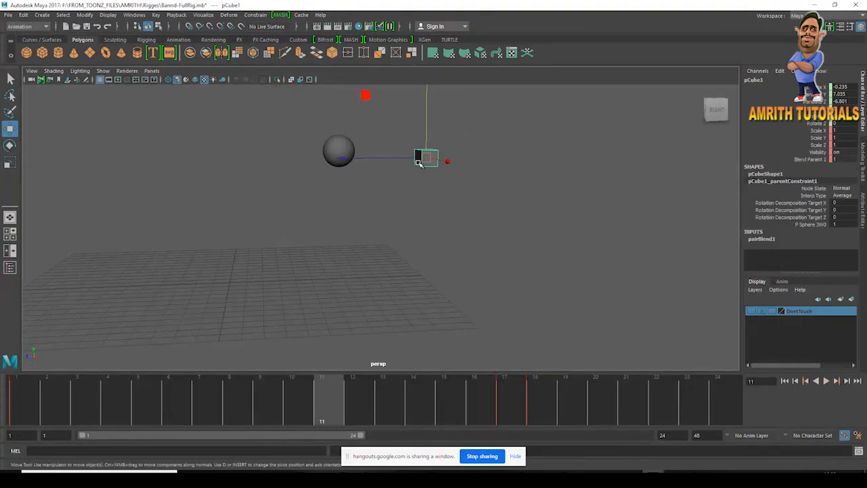
Key the cube at frames 14 and 16, setting Blend Parent 1 to 0 at frame 16.
left_click_drag(314, 413, 491, 411)
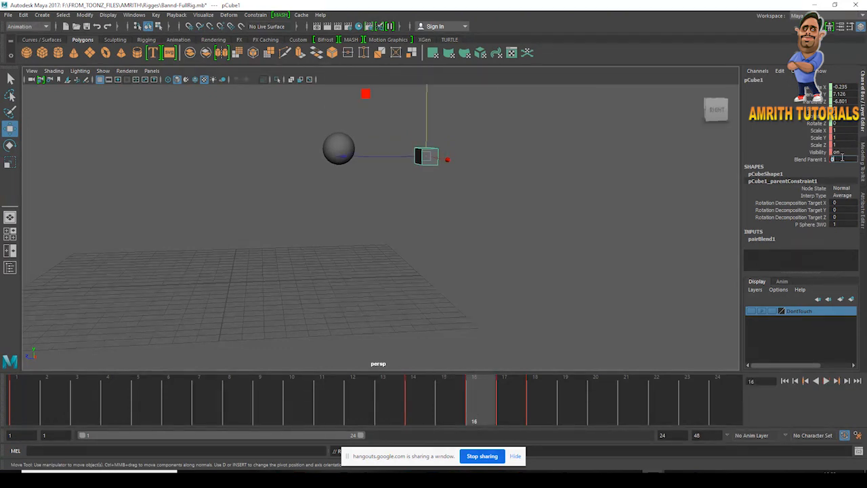
left_click_drag(377, 414, 546, 414)
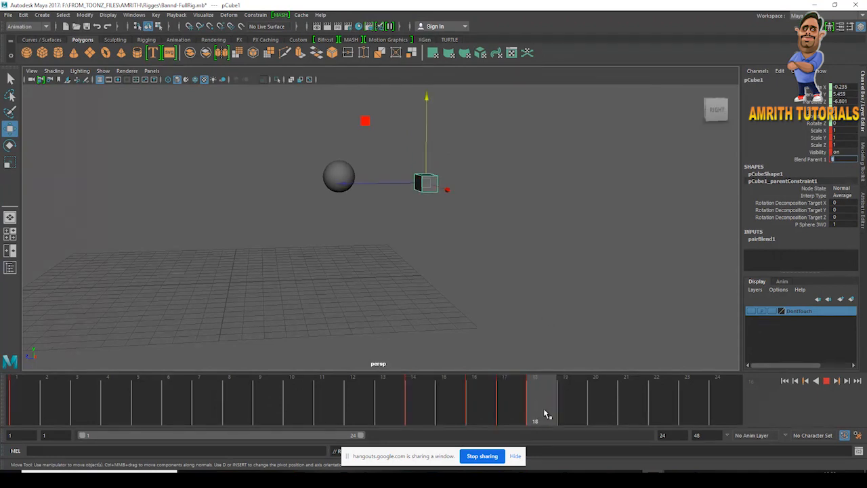
Lower the cube to about Translate Y -2.142 and key it at frame 20 with Blend Parent 1 at 0.
left_click_drag(429, 144, 440, 261)
left_click_drag(393, 406, 540, 416)
type("0")
key("Return")
left_click_drag(548, 406, 587, 411)
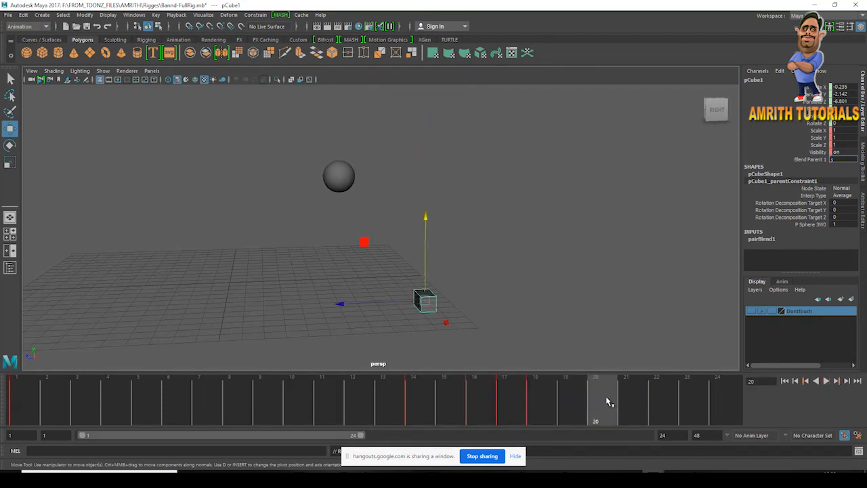
left_click(473, 268)
left_click(415, 302)
Set the cube's Blend Parent 1 to 1 at frame 21 and play back the animation.
left_click(630, 392)
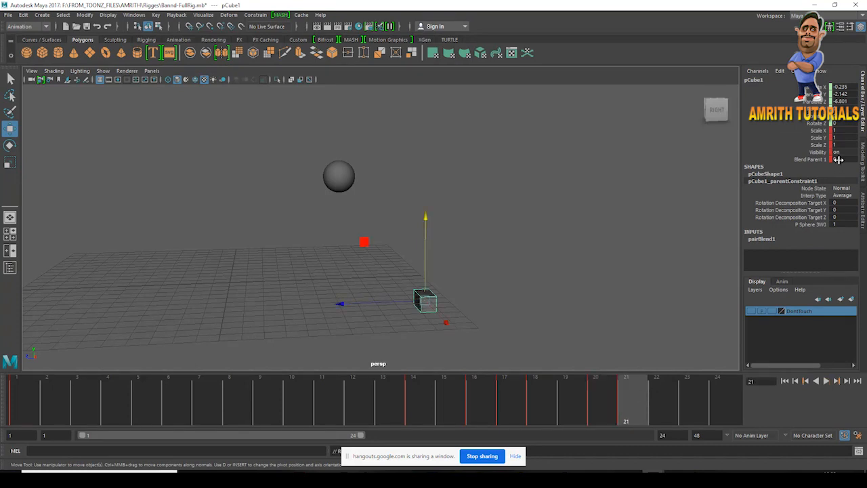
key("Return")
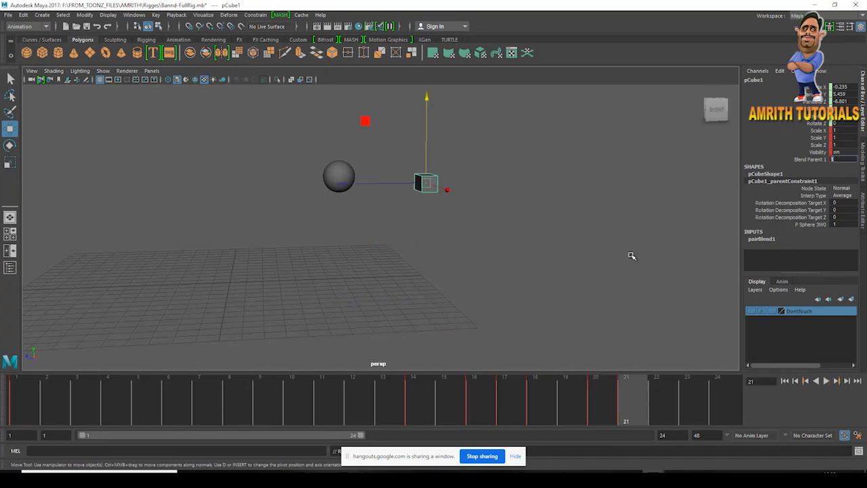
left_click(447, 396)
key("alt+v")
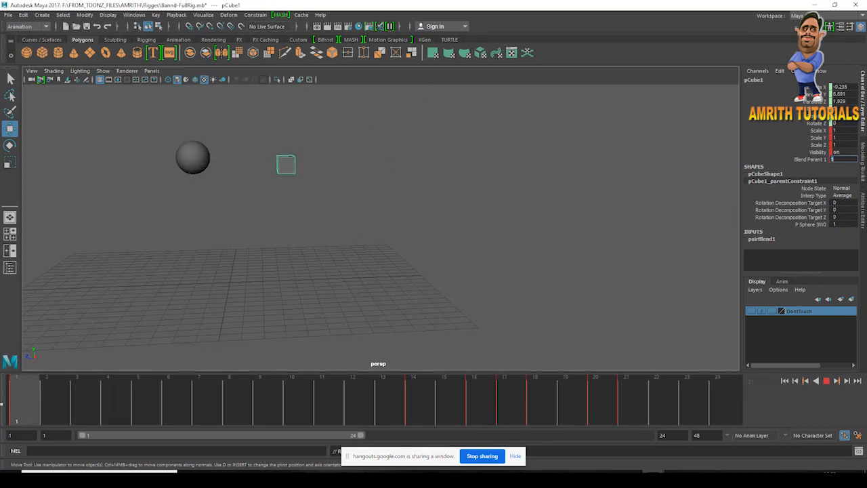
left_click(478, 397)
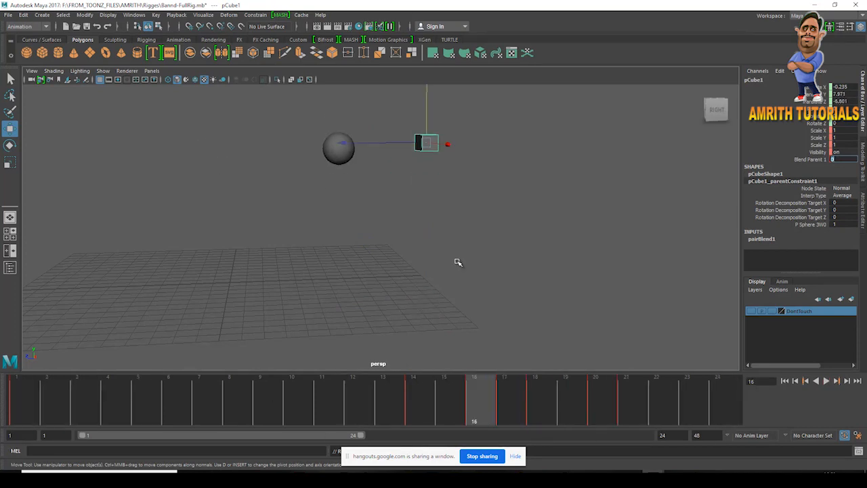
Undo the deselection of the cube and return to frame 1.
left_click(424, 253)
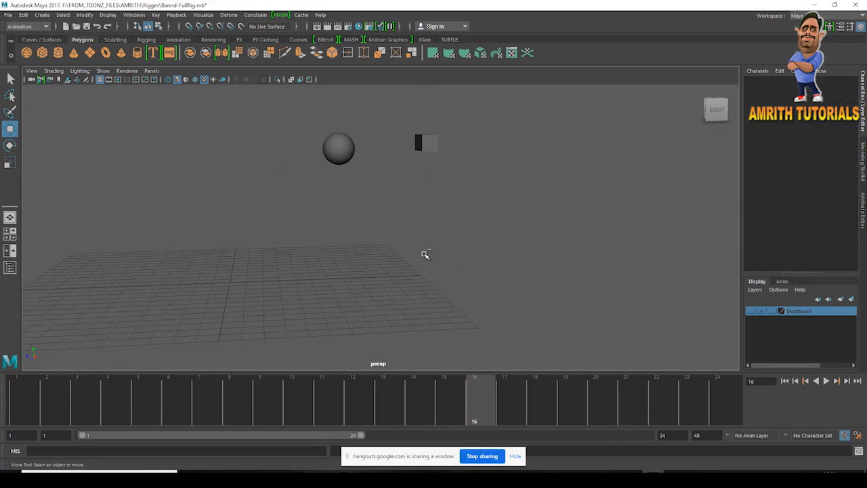
key("ctrl+z")
key("ctrl+z")
key("ctrl+z")
left_click_drag(149, 406, 304, 186)
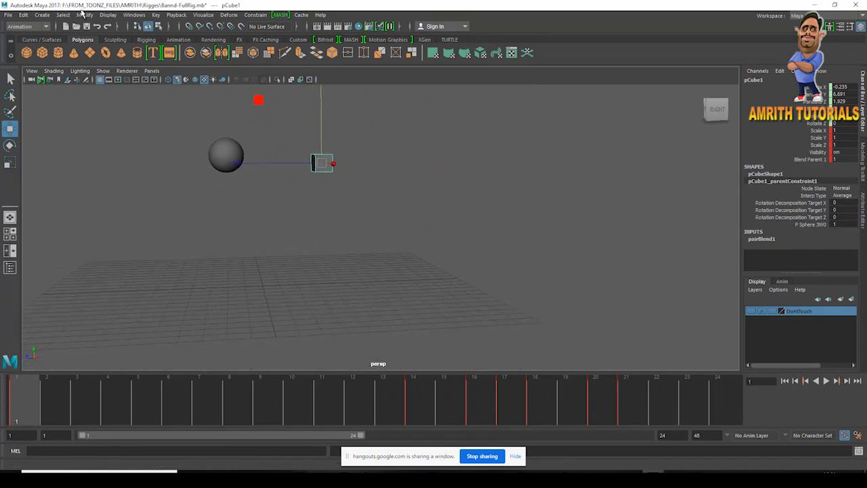
Open the Outliner and bring the pCube1 entry into view.
left_click(132, 15)
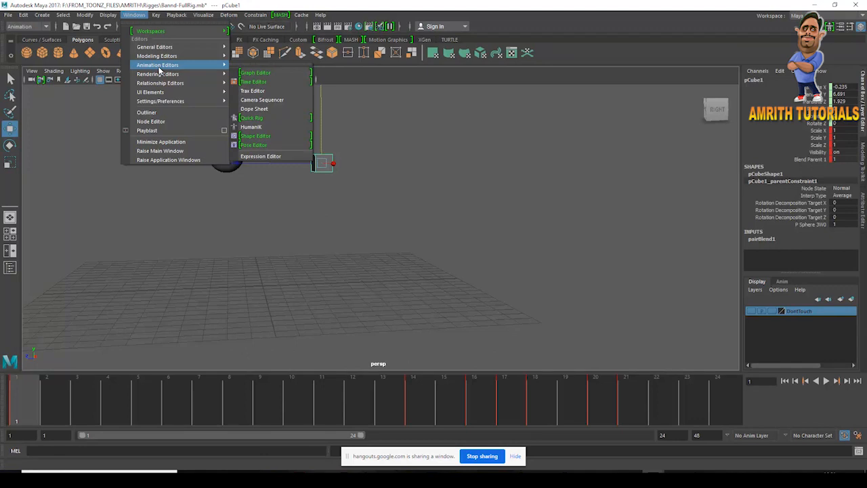
left_click(163, 111)
scroll(196, 198, "down", 3)
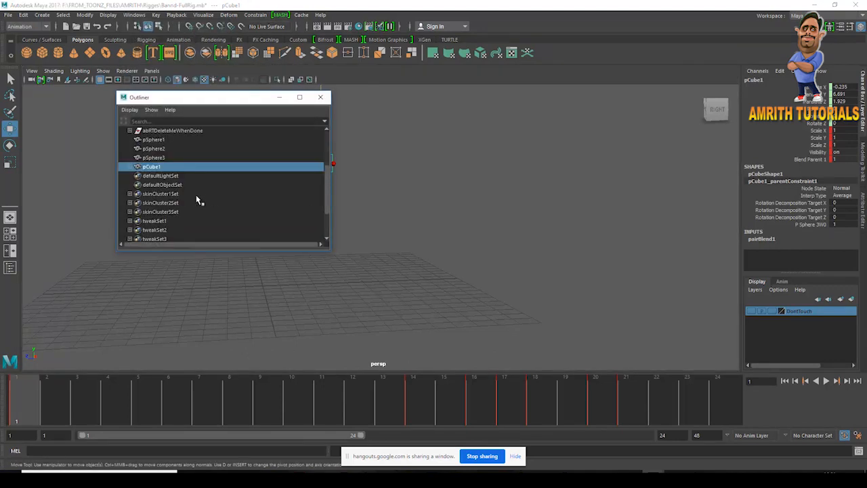
Expand pCube1 in the enlarged Outliner and delete its pCube1_parentConstraint1 node.
left_click(130, 166)
left_click_drag(203, 97, 672, 79)
left_click_drag(800, 234, 861, 361)
left_click(637, 231)
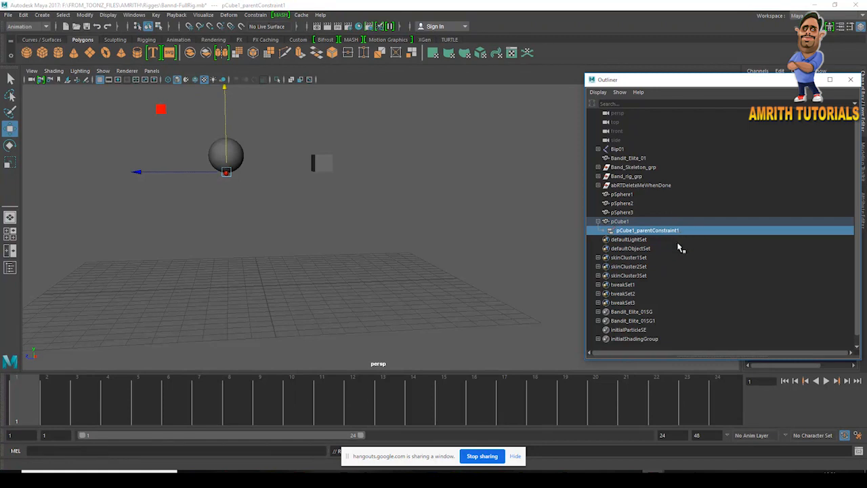
left_click(688, 266)
left_click(661, 235)
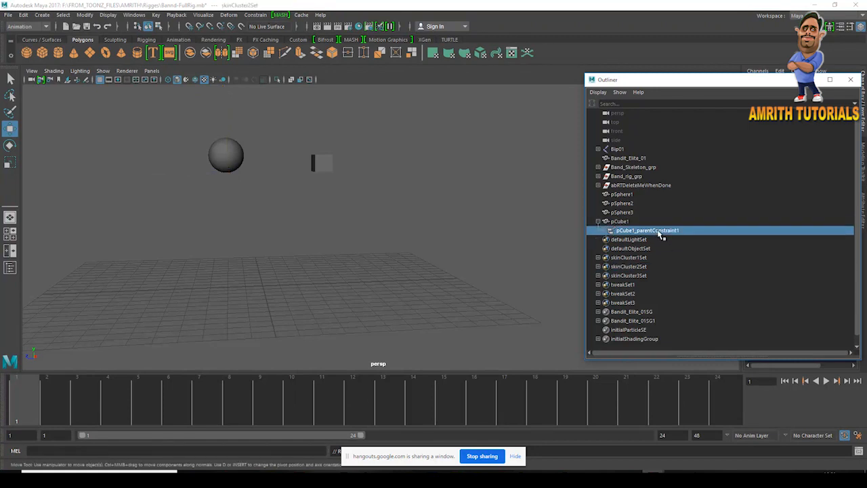
key("Delete")
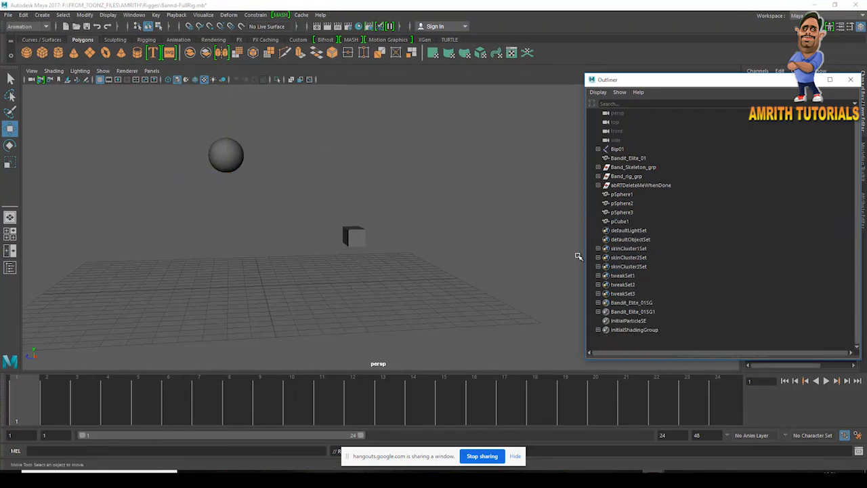
Play back the animation from frame 1 to check the cube's motion without the constraint.
key("alt+v")
mouse_move(24, 417)
left_mouse_down()
mouse_move(115, 412)
mouse_move(91, 400)
mouse_move(21, 407)
left_mouse_up()
left_click(355, 237)
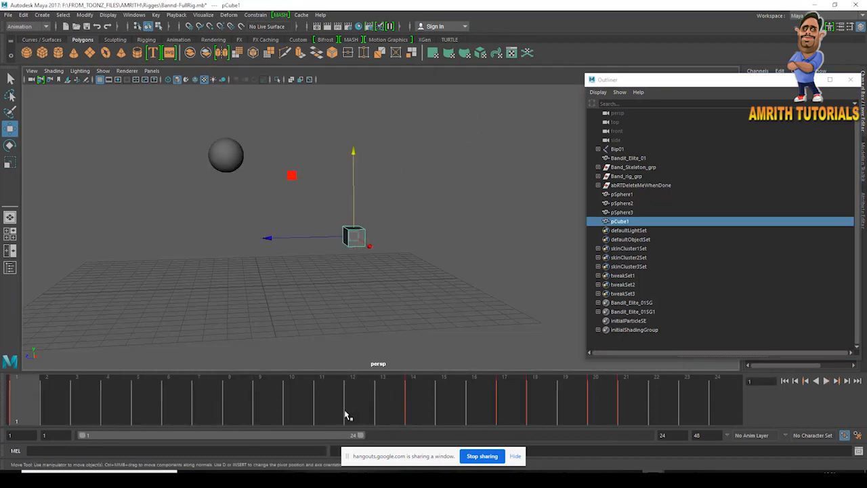
key("alt+v")
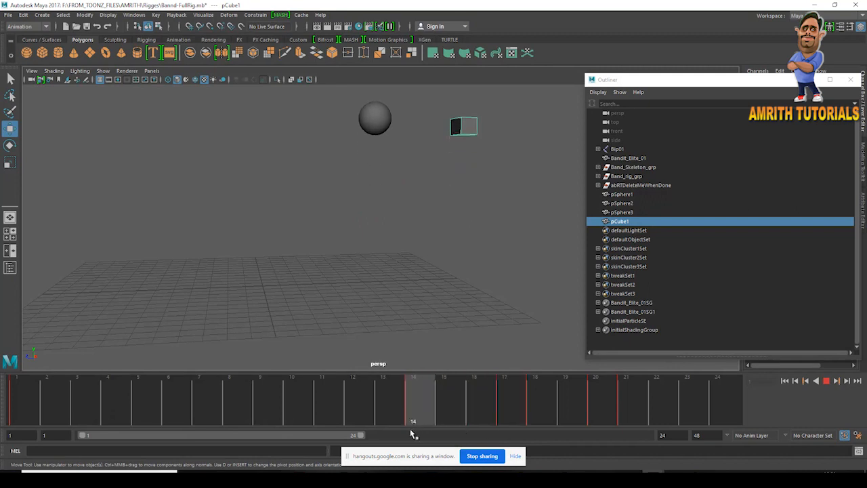
key("alt+v")
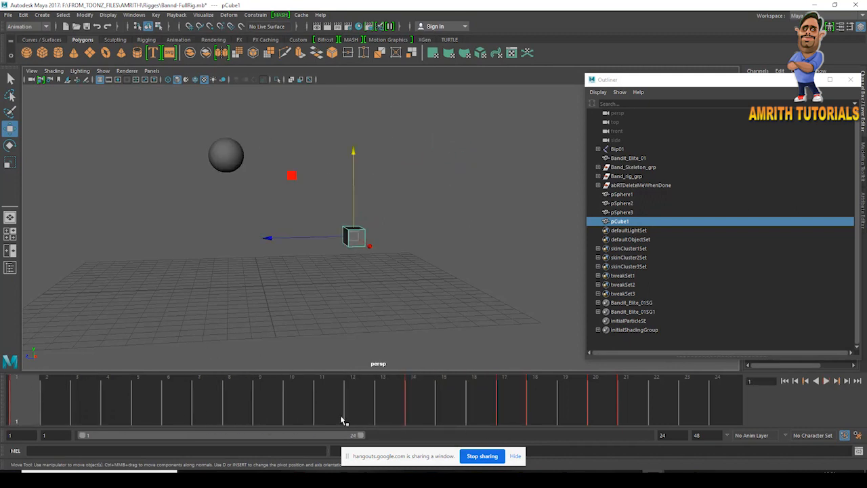
Select the cube's whole key range, frames 1 to 24, and delete all its keys.
double_click(315, 416)
right_click(310, 402)
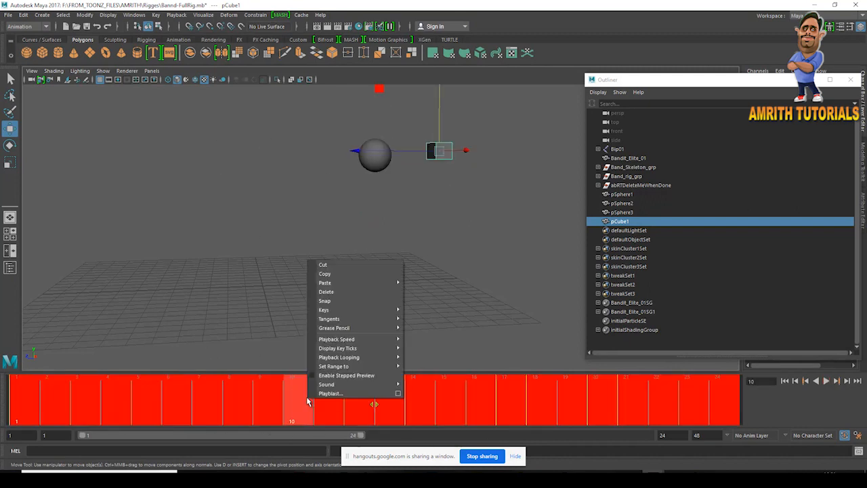
left_click(342, 291)
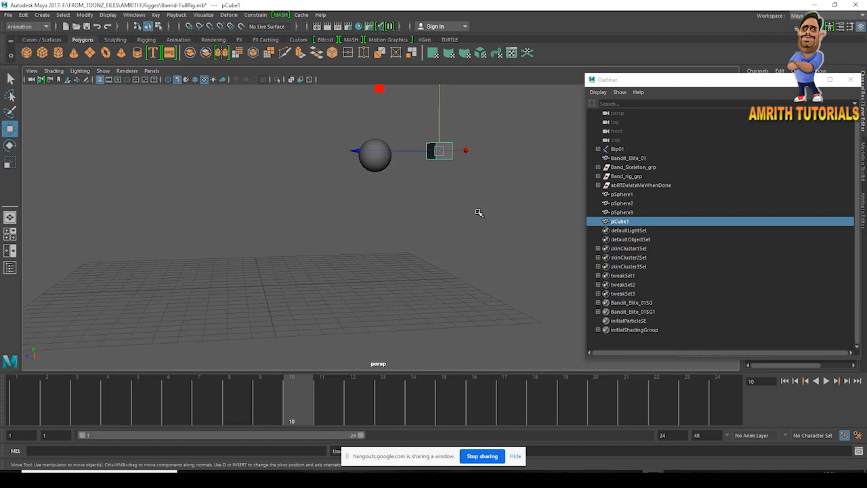
Select the sphere and the cube together, delete all their keys and return to frame 1.
left_click_drag(367, 216, 398, 307, "alt")
middle_click_drag(398, 307, 257, 190, "alt")
left_click(238, 170)
left_click_drag(238, 126, 423, 224)
right_click_drag(388, 248, 367, 214, "alt")
left_click(363, 243)
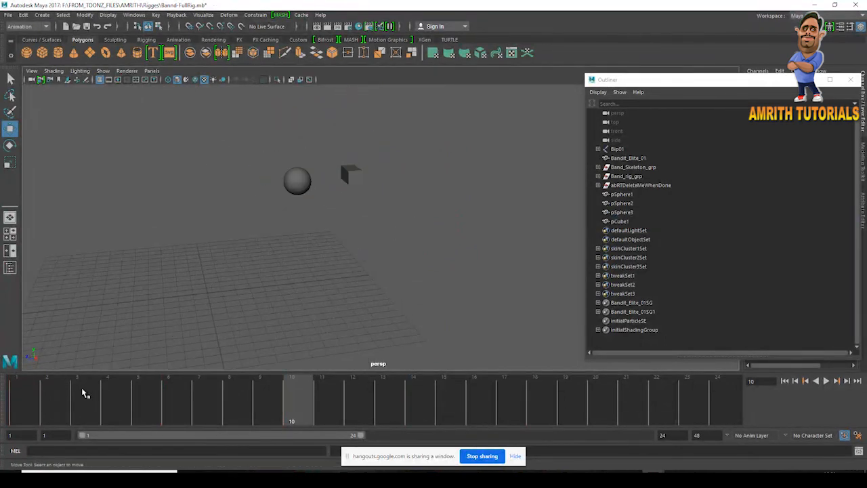
left_click(30, 394)
key("ctrl+z")
left_click(98, 409)
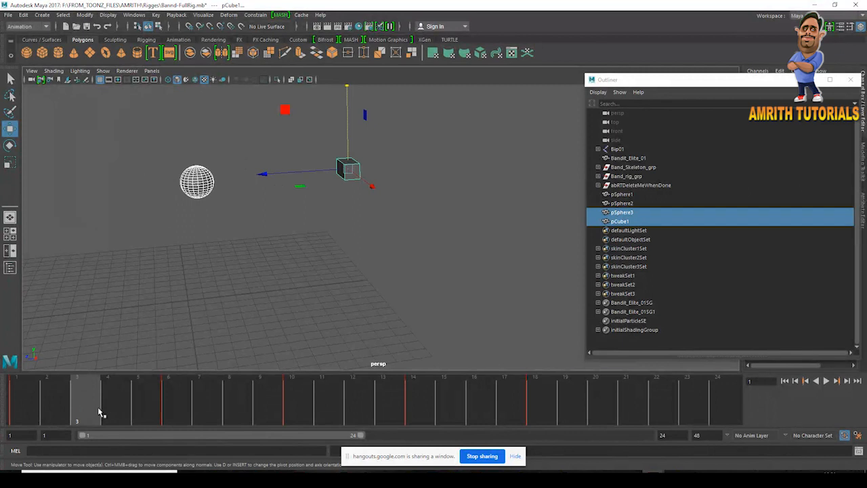
double_click(99, 410)
right_click(99, 411)
left_click(119, 302)
left_click(26, 412)
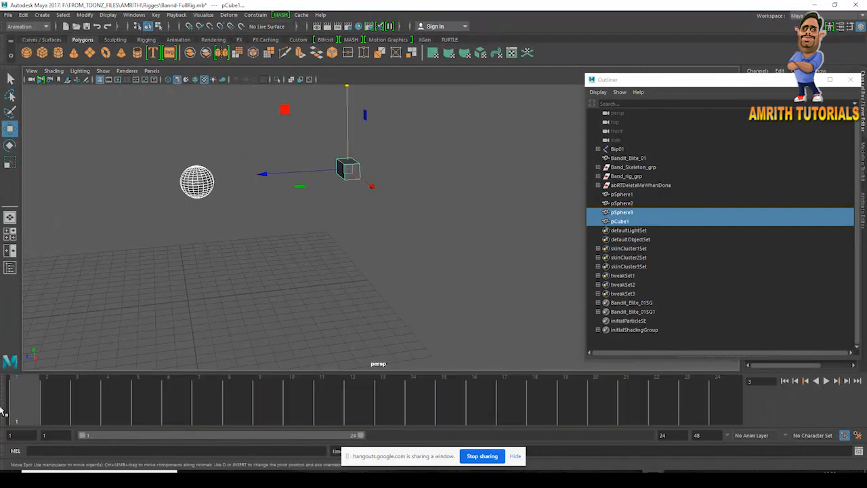
Close the Outliner and freeze the transformations of the cube.
left_click_drag(349, 197, 277, 205, "alt")
left_click(278, 204)
left_click(406, 180)
left_click_drag(406, 180, 434, 253)
left_click(849, 79)
left_click(85, 14)
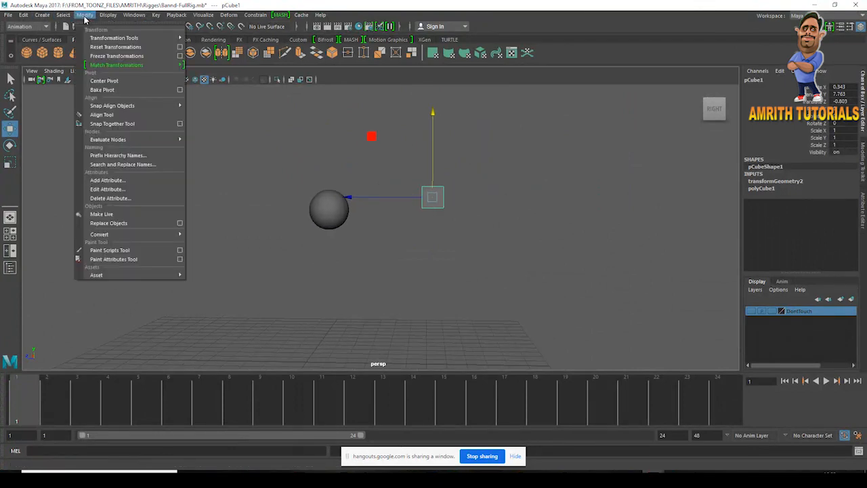
left_click(101, 57)
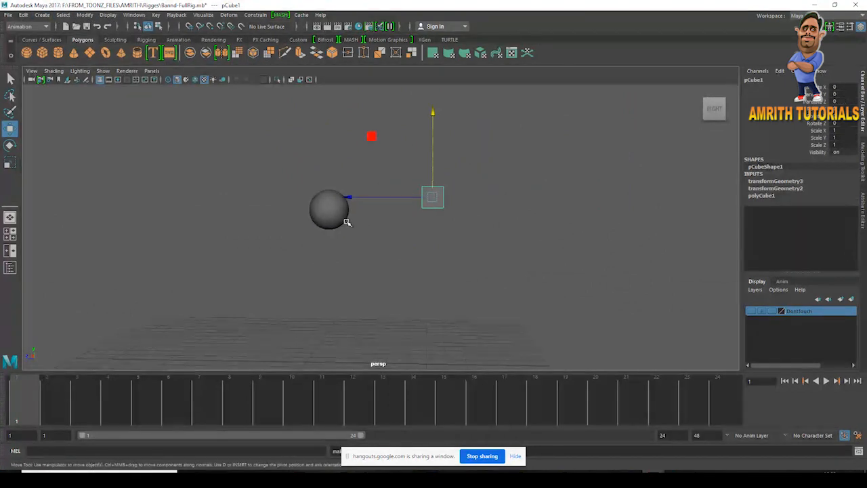
Freeze the transformations of the sphere pSphere3.
left_click(342, 220)
left_click(89, 14)
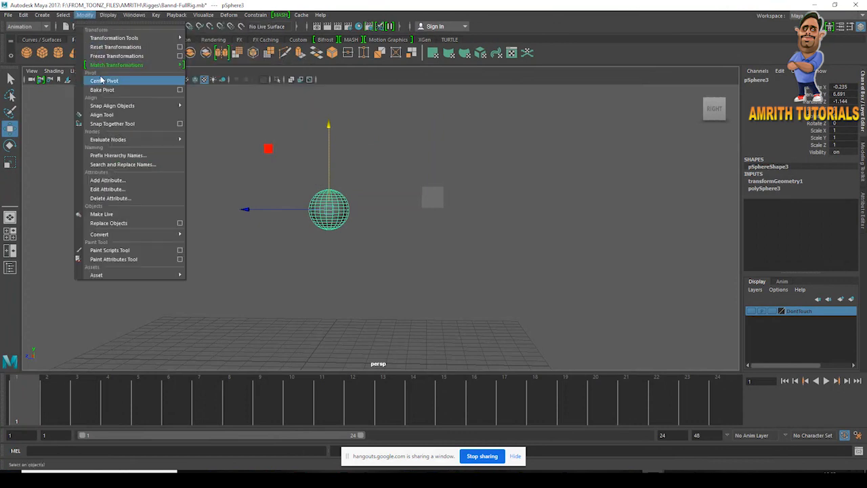
left_click(101, 57)
Lower the cube slightly beside the sphere and freeze its transformations again.
left_click(434, 195)
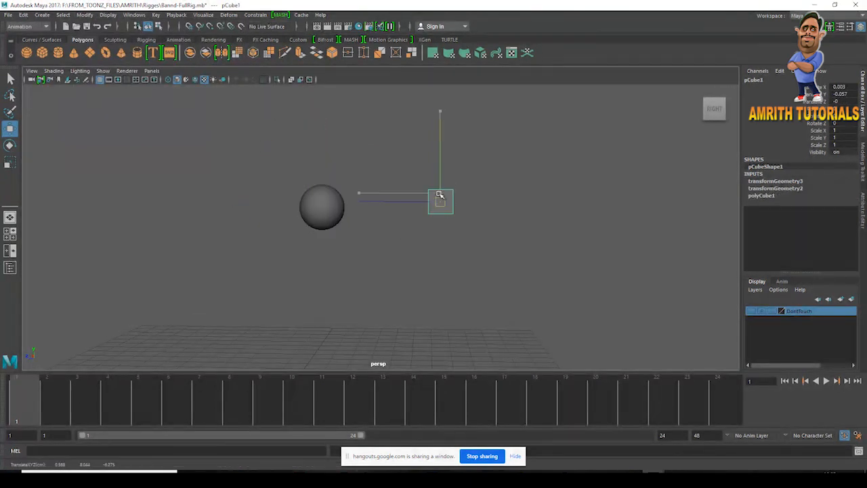
left_click_drag(440, 198, 445, 217)
left_click(86, 14)
left_click(101, 56)
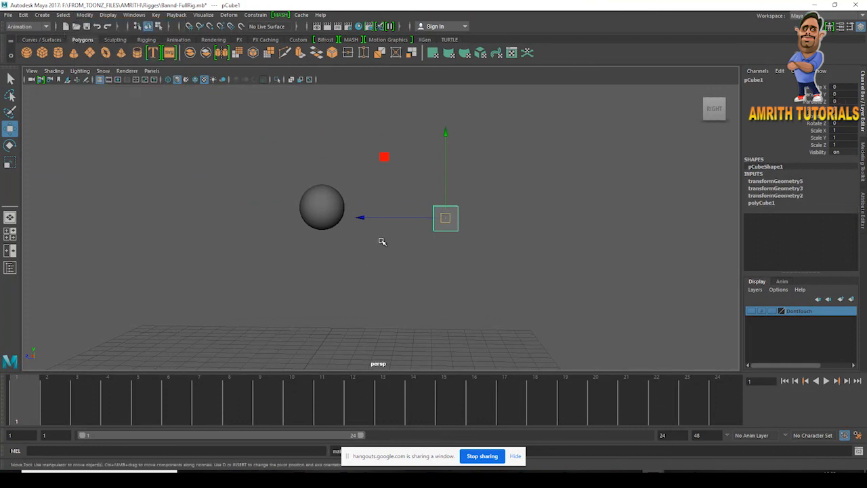
Parent the cube directly to the sphere, selecting the cube first and the sphere last.
scroll(446, 231, "up", 1)
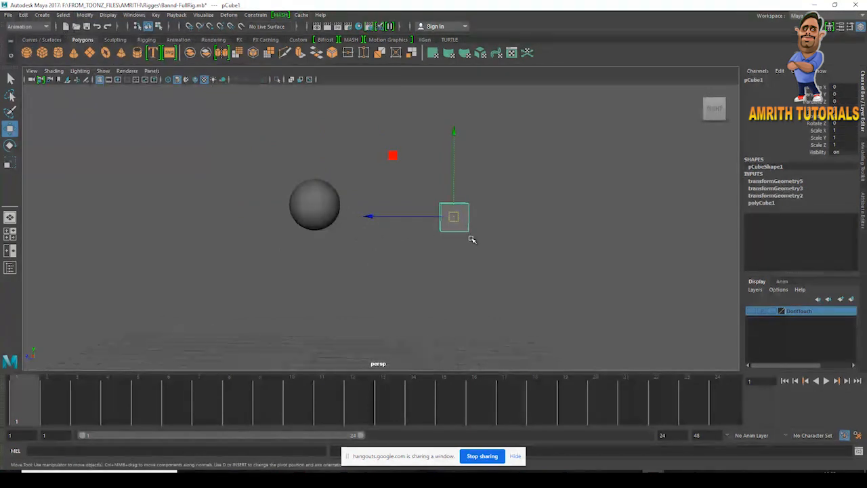
left_click(343, 203)
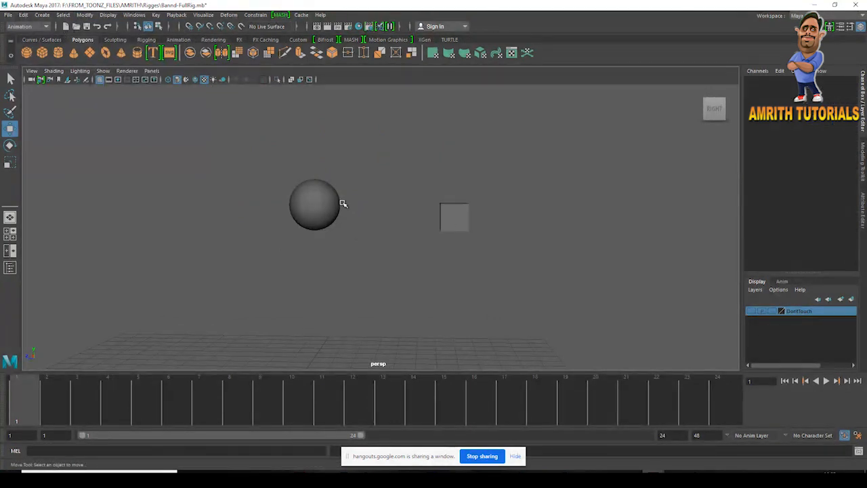
left_click(306, 203)
left_click(466, 214)
left_click(507, 247)
left_click(451, 220)
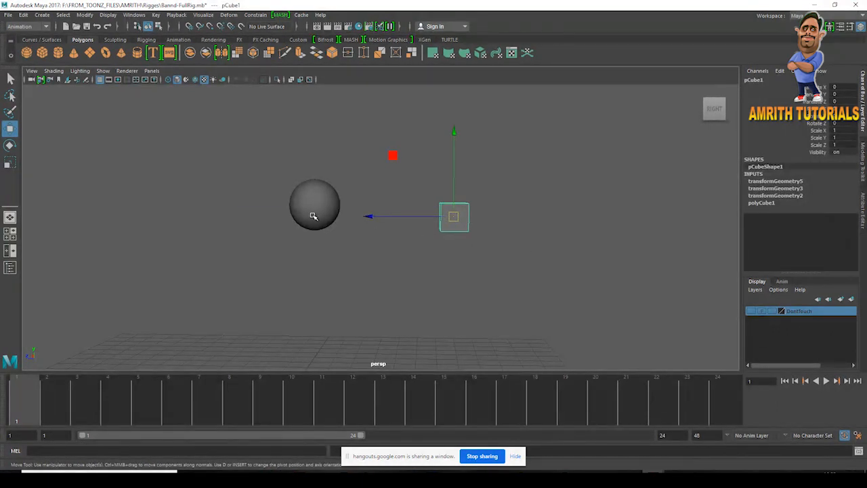
left_click(313, 216)
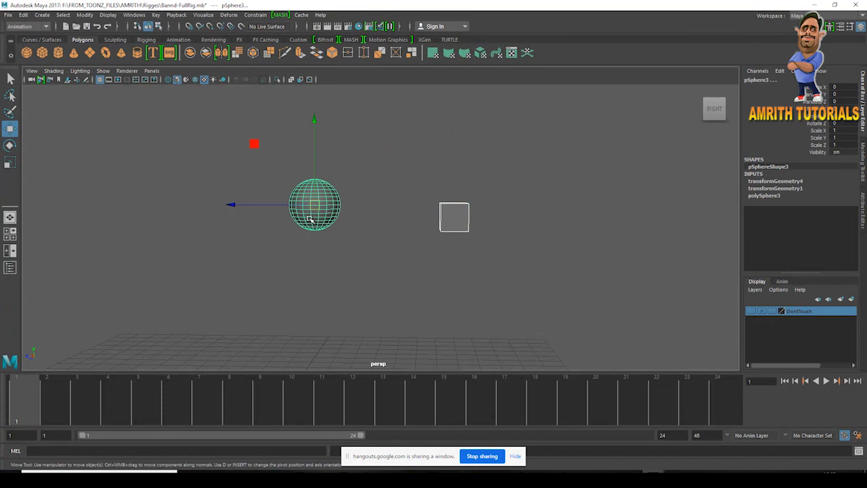
key("ctrl+z")
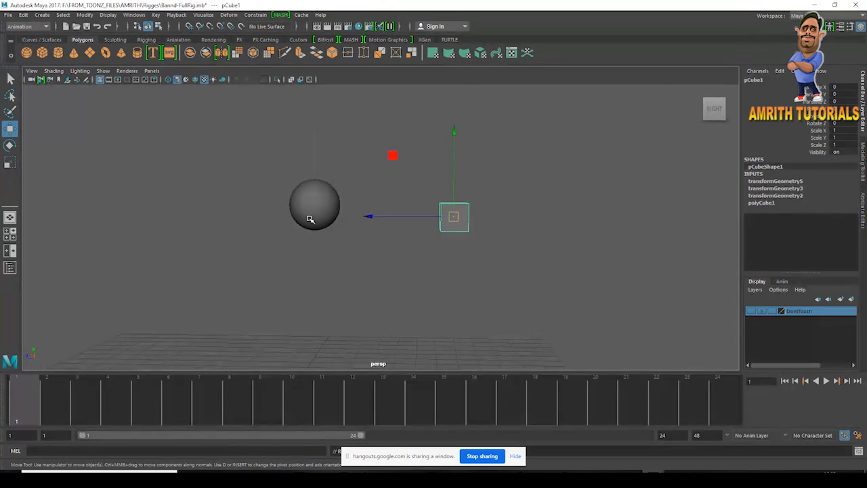
left_click(310, 219)
left_click(377, 249)
left_click(329, 217)
Test the parenting by moving and rotating the sphere, undo the rotation, and leave the sphere at about Translate Y 0.07.
left_click_drag(315, 210, 306, 195)
key("e")
left_click_drag(379, 236, 370, 269)
key("ctrl+z")
key("w")
left_click_drag(302, 194, 329, 213)
Try scaling the parented sphere uniformly to about 2.242 and stretching it along Y to about 6.241, and undo the scaling.
key("e")
key("r")
left_click_drag(502, 273, 508, 273)
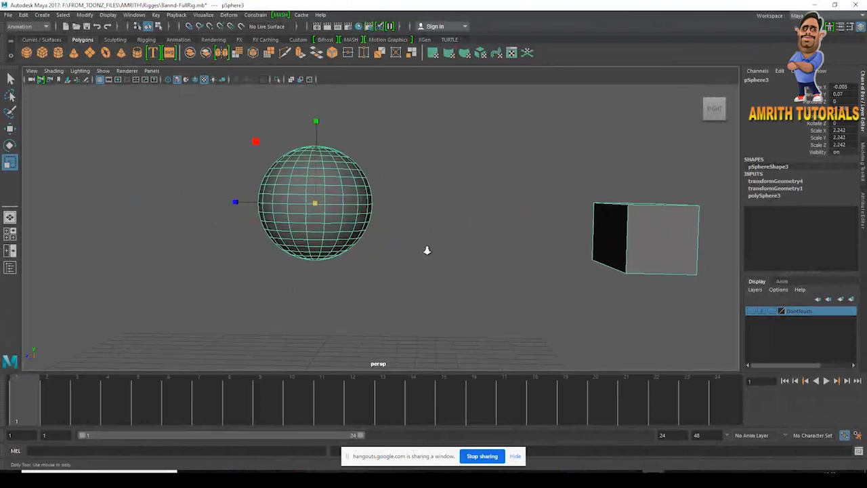
right_click_drag(426, 250, 330, 195, "alt")
left_click_drag(334, 143, 397, 3)
scroll(360, 182, "down", 3)
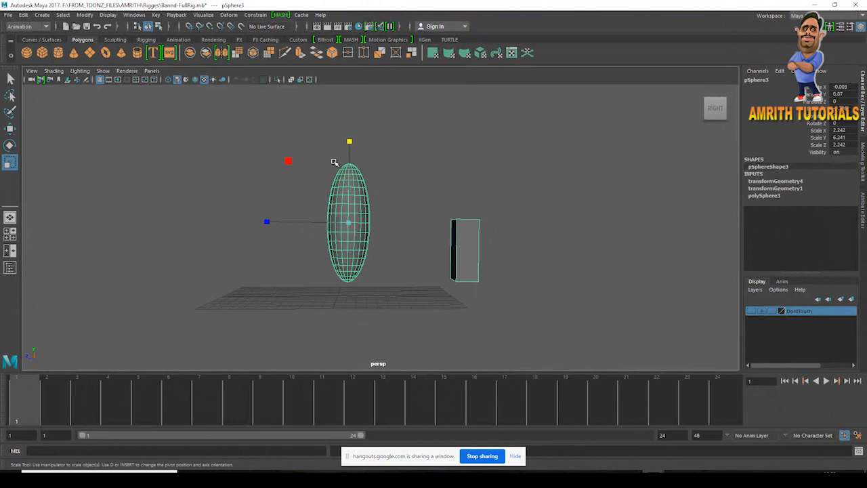
key("ctrl+z")
left_click_drag(351, 143, 389, 92)
key("ctrl+z")
key("ctrl+z")
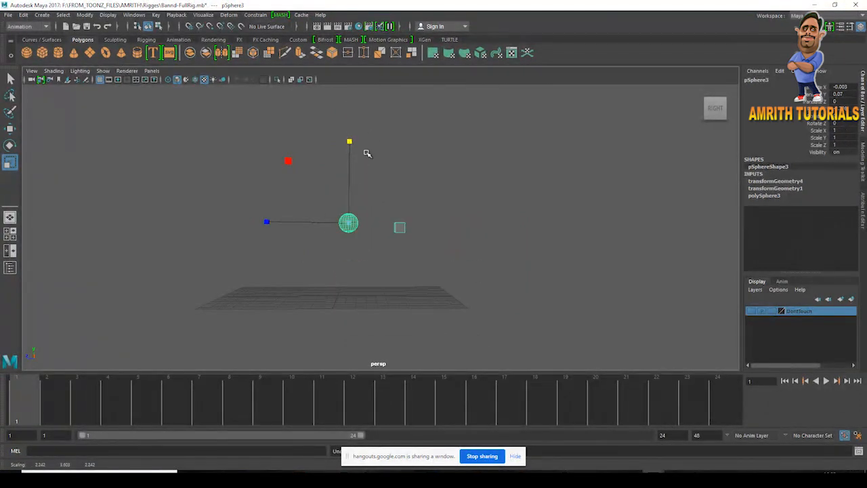
Try stretching the sphere with its child cube along Y once more, and undo it.
scroll(357, 194, "up", 3)
left_click_drag(357, 194, 551, 298, "alt")
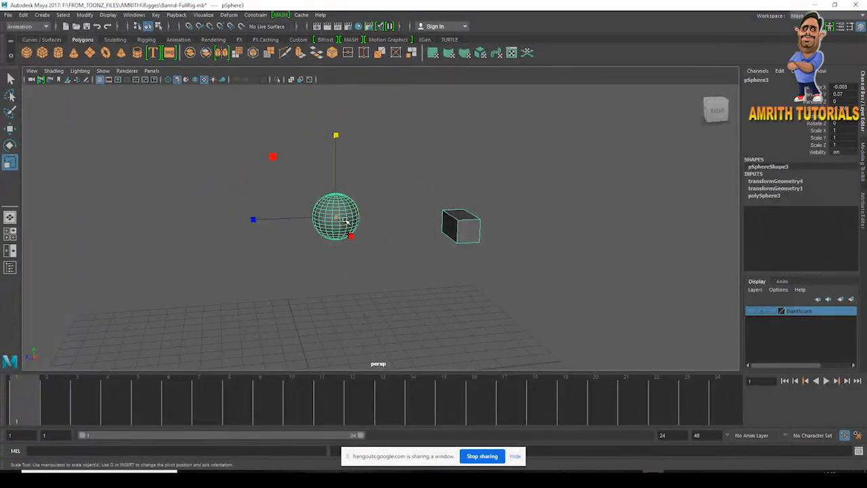
key("ctrl+z")
left_click_drag(363, 243, 339, 224, "alt")
left_click_drag(300, 120, 300, 97)
key("ctrl+z")
Unparent the cube from the sphere and clear the selection.
left_click(409, 227)
left_click(311, 204)
left_click(323, 219)
left_click(303, 217)
left_click(23, 15)
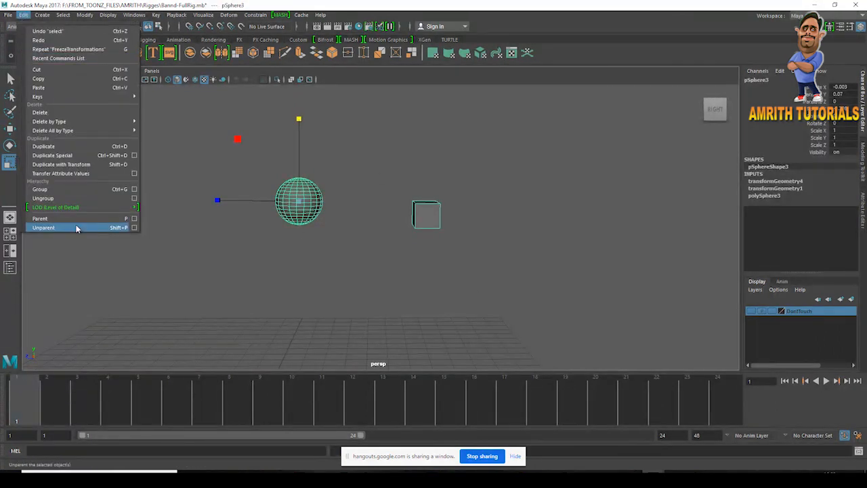
left_click(290, 228)
left_click(308, 203)
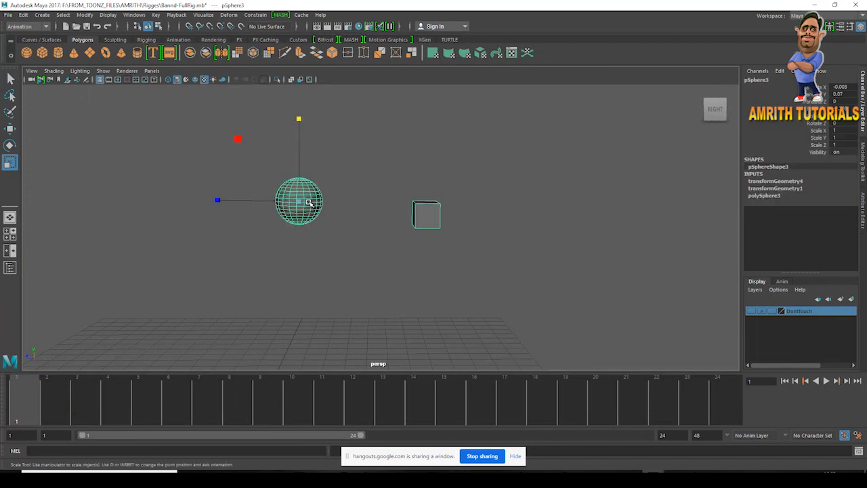
key("shift+p")
left_click(415, 223)
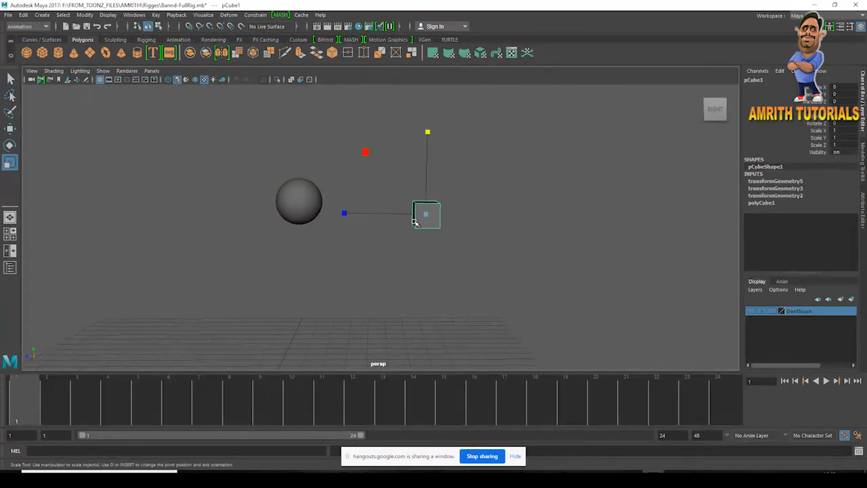
left_click(347, 230)
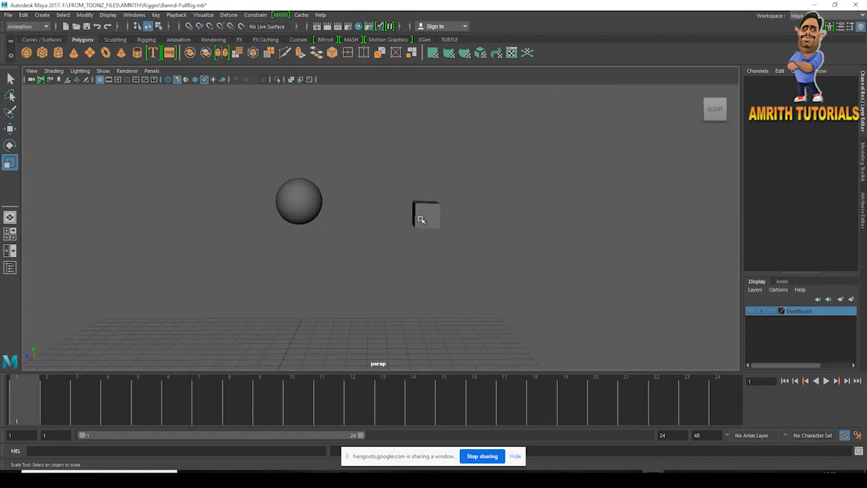
Move the cube up and away from the sphere, and raise the sphere separately to about Translate Y 0.74.
key("w")
left_click(421, 219)
left_click_drag(425, 214, 455, 192)
left_click(303, 201)
left_click_drag(304, 202, 298, 175)
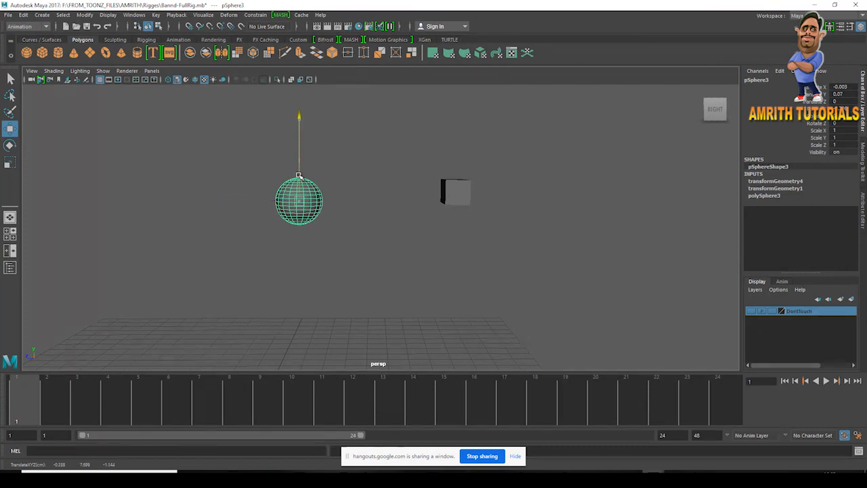
left_click_drag(299, 176, 299, 160)
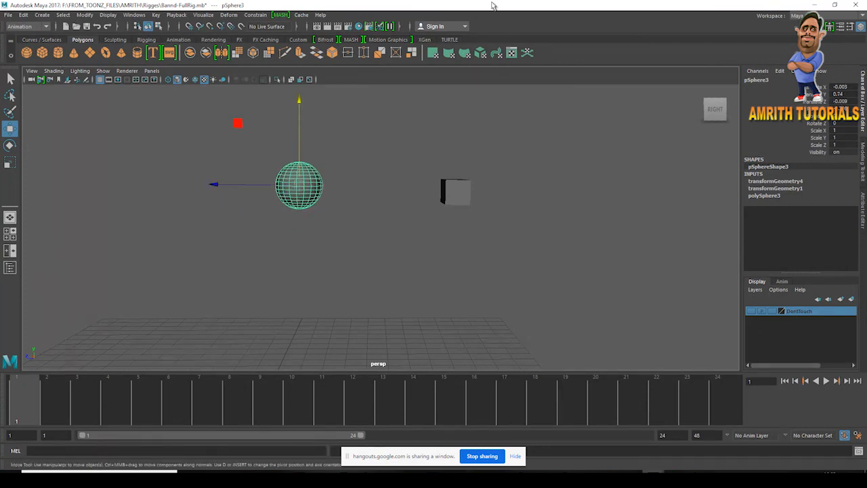
Show the DontTouch layer and frame the character rig in the perspective view.
left_click(756, 311)
right_click_drag(447, 270, 264, 226, "alt")
left_click_drag(264, 227, 346, 253, "alt")
Try moving the character's Band_cog_ctrl and Band_root_ctrl controls, and undo both moves.
left_click(340, 194)
middle_click_drag(346, 253, 330, 263)
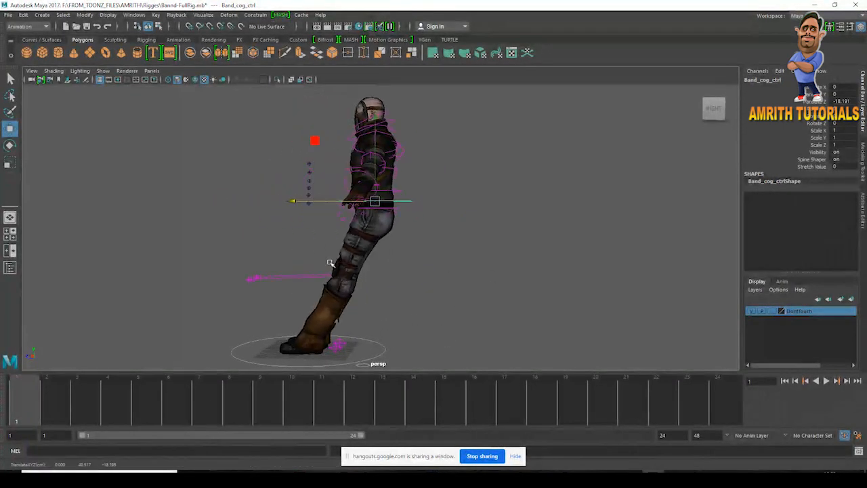
key("ctrl+z")
left_click(319, 364)
left_click_drag(254, 347, 547, 347)
left_click_drag(310, 243, 330, 225, "alt")
key("ctrl+z")
key("ctrl+z")
key("ctrl+z")
key("ctrl+z")
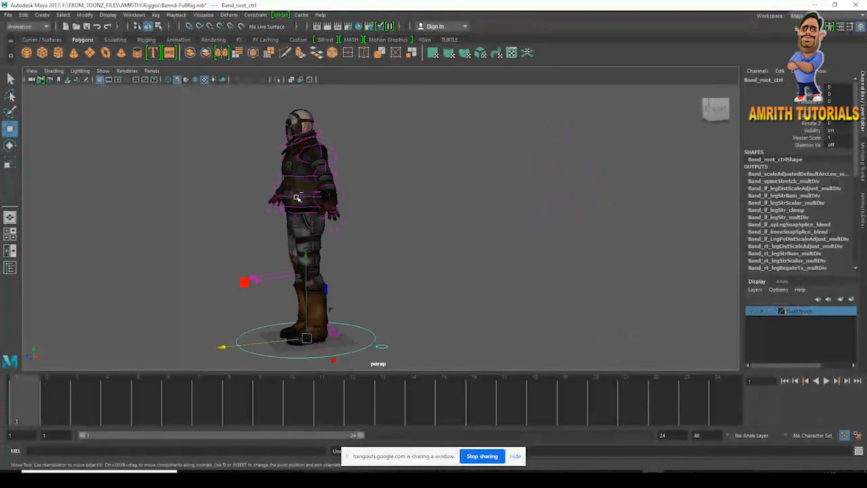
Move the character with its Band_root_ctrl control well clear of the grid.
left_click(313, 357)
left_click_drag(310, 340, 502, 325)
Delete the spine joints left behind by the character, and the spheres and cube around the grid.
left_click(268, 181)
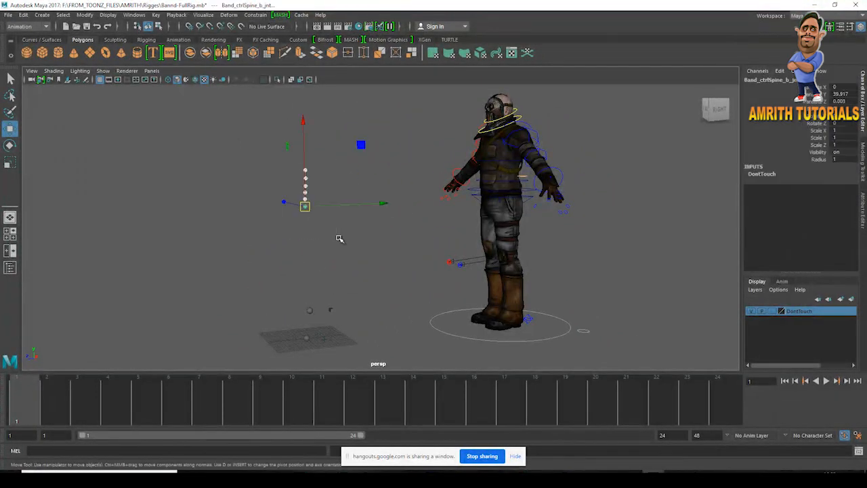
key("Delete")
left_click_drag(289, 272, 366, 374)
key("Delete")
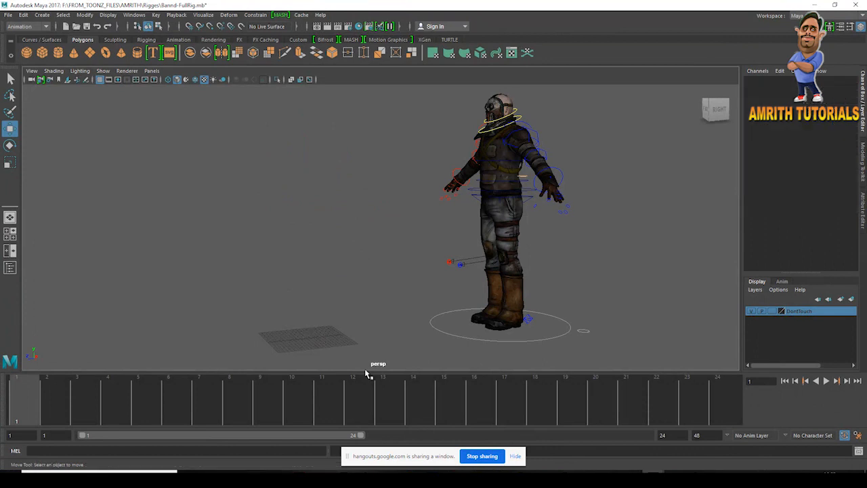
Reposition the character with its Band_root_ctrl control so it stands near ground level behind the grid.
scroll(383, 267, "down", 4)
left_click(448, 294)
left_click_drag(449, 288, 467, 287)
left_click_drag(372, 163, 373, 258, "alt")
scroll(373, 257, "down", 3)
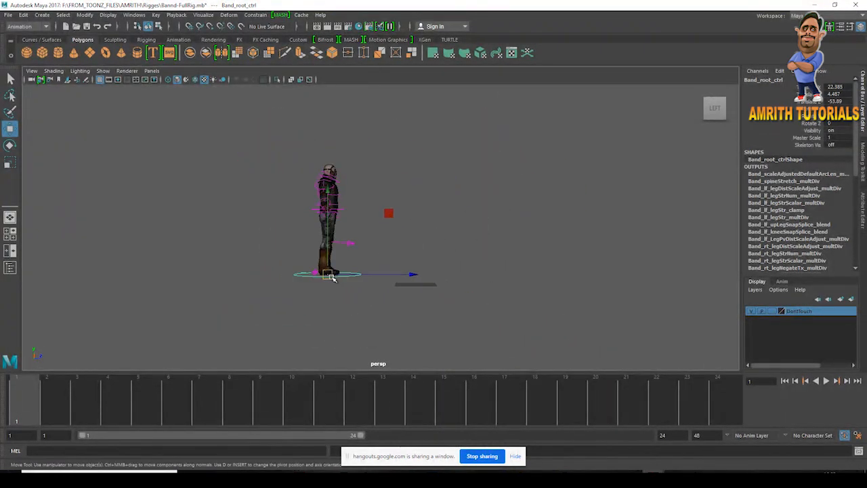
left_click_drag(331, 276, 282, 287)
Create a polygon plane as the floor, scale it uniformly to about 500 and lower it to about -3.8 in Y.
left_click(90, 54)
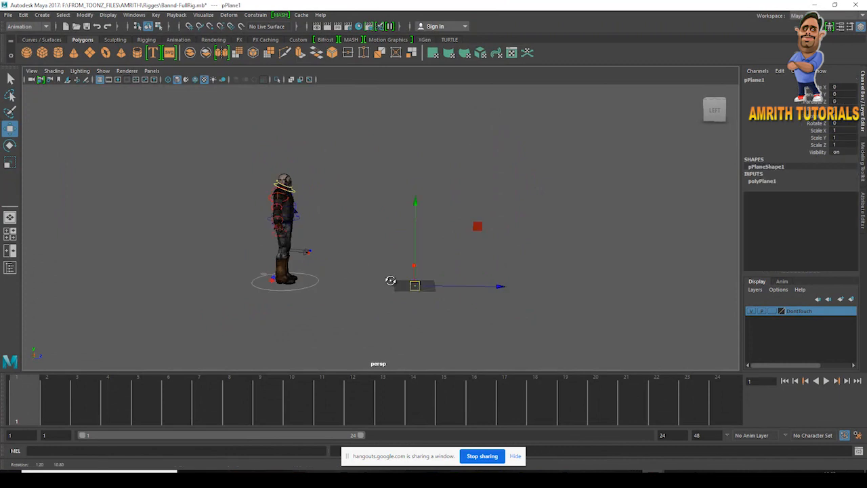
key("r")
left_click_drag(414, 285, 495, 286)
scroll(367, 255, "down", 3)
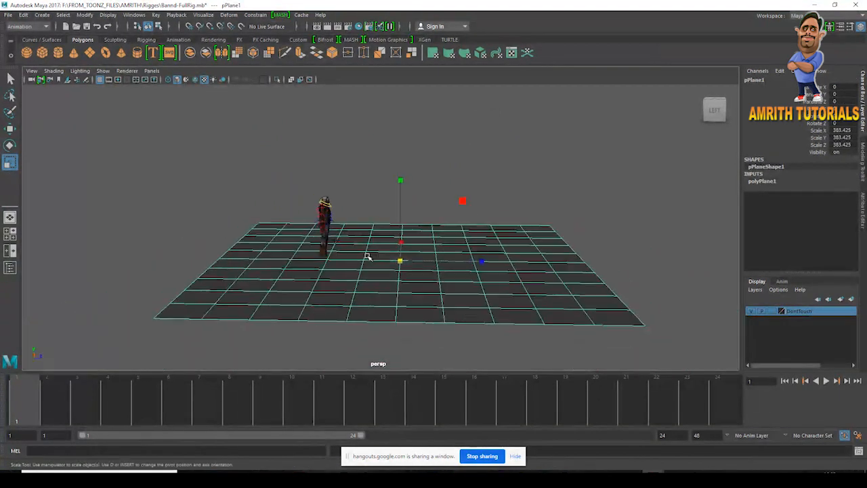
left_click_drag(367, 255, 383, 248, "alt")
scroll(382, 248, "up", 3)
left_click_drag(414, 286, 549, 374)
key("w")
mouse_move(416, 254)
left_mouse_down()
mouse_move(424, 277)
mouse_move(321, 280)
mouse_move(373, 215)
mouse_move(373, 271)
mouse_move(466, 284)
mouse_move(327, 211)
mouse_move(363, 272)
mouse_move(441, 253)
mouse_move(461, 294)
mouse_move(406, 257)
left_mouse_up()
Create a camera and look through camera1 in the viewport.
left_click_drag(318, 196, 284, 169, "alt")
left_click(48, 15)
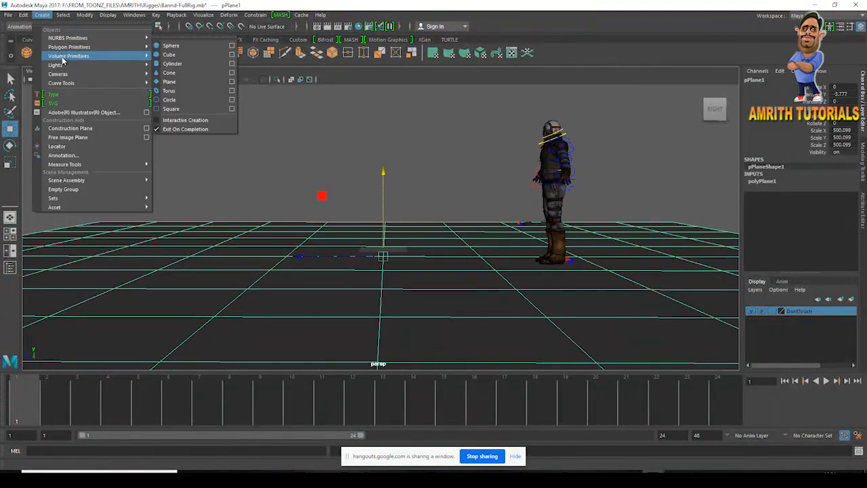
left_click(201, 80)
left_click(151, 70)
mouse_move(204, 78)
left_click(257, 87)
Frame the character from the side in camera1 with open floor ahead of him, and turn on the camera gate.
mouse_move(579, 275)
right_mouse_down("alt")
mouse_move(188, 117)
mouse_move(574, 267)
right_mouse_up("alt")
left_click_drag(575, 267, 448, 281, "alt")
middle_click_drag(449, 282, 495, 300, "alt")
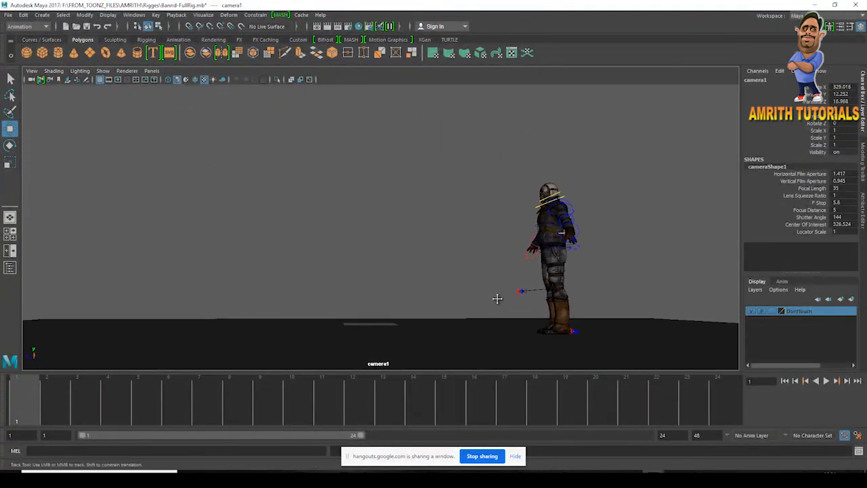
left_click_drag(495, 300, 503, 290, "alt")
right_click_drag(503, 291, 508, 316, "alt")
left_click_drag(507, 317, 506, 317, "alt")
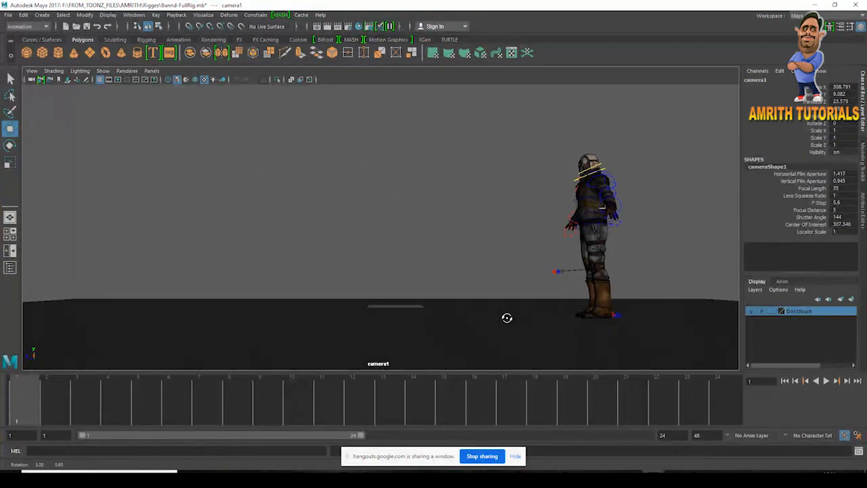
left_click(109, 80)
mouse_move(420, 239)
middle_mouse_down("alt")
mouse_move(433, 251)
mouse_move(420, 240)
middle_mouse_up("alt")
left_click_drag(420, 240, 454, 284, "alt")
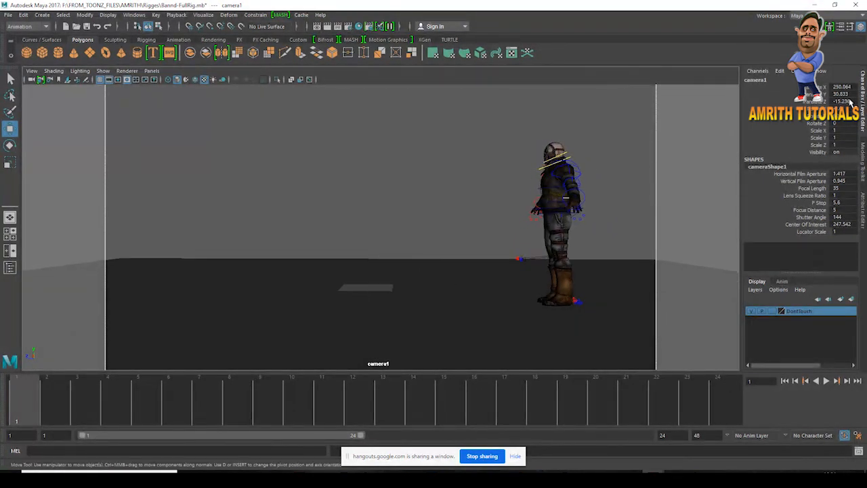
Lock all of camera1's transform and shape channels, and deselect the camera.
left_click_drag(799, 86, 813, 230)
right_click(811, 206)
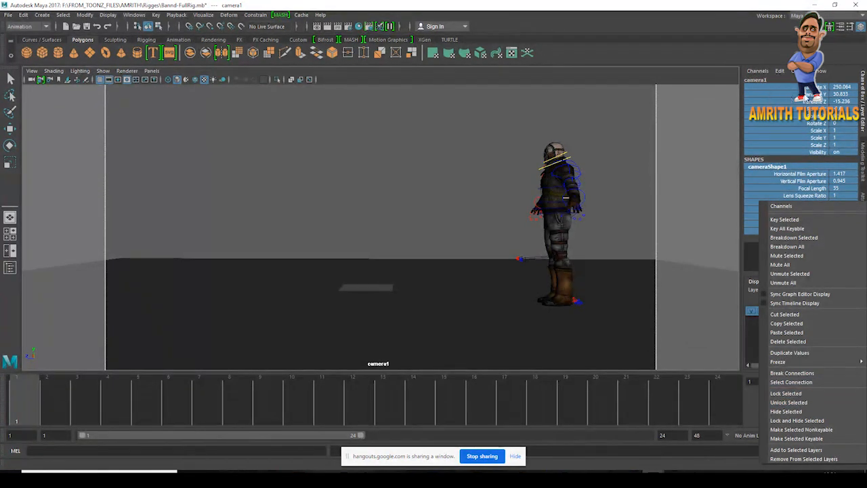
left_click(785, 392)
right_click(812, 211)
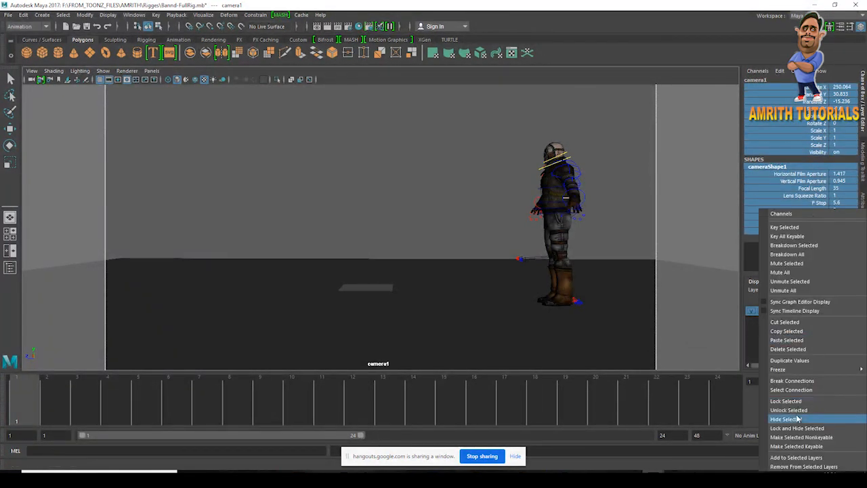
left_click(786, 397)
left_click(476, 209)
key("alt+v")
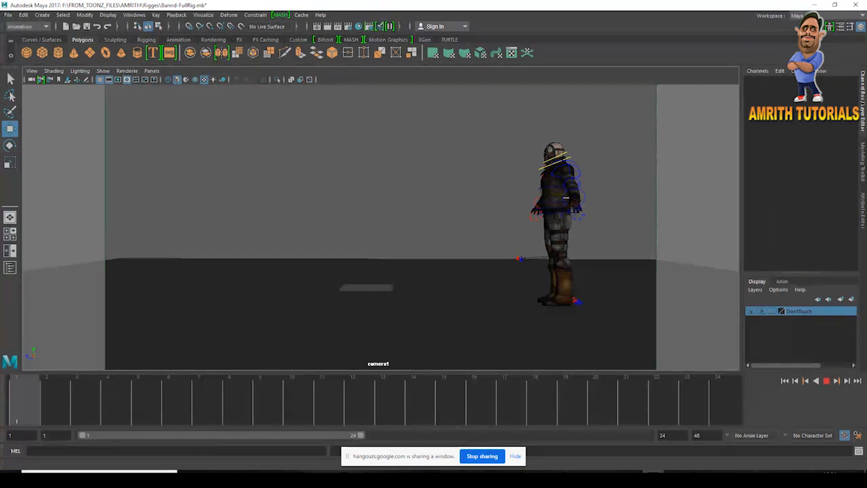
Arrange the viewports as two panes side by side, with camera1 next to the perspective view framed on the character.
left_click(151, 70)
mouse_move(169, 136)
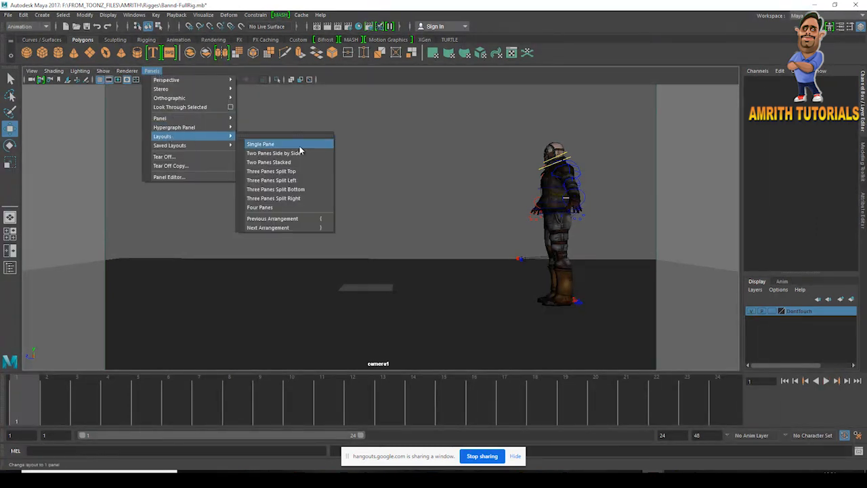
left_click(294, 153)
key("space")
left_click_drag(551, 252, 548, 226)
right_click_drag(547, 226, 622, 278, "alt")
left_click_drag(622, 278, 619, 231, "alt")
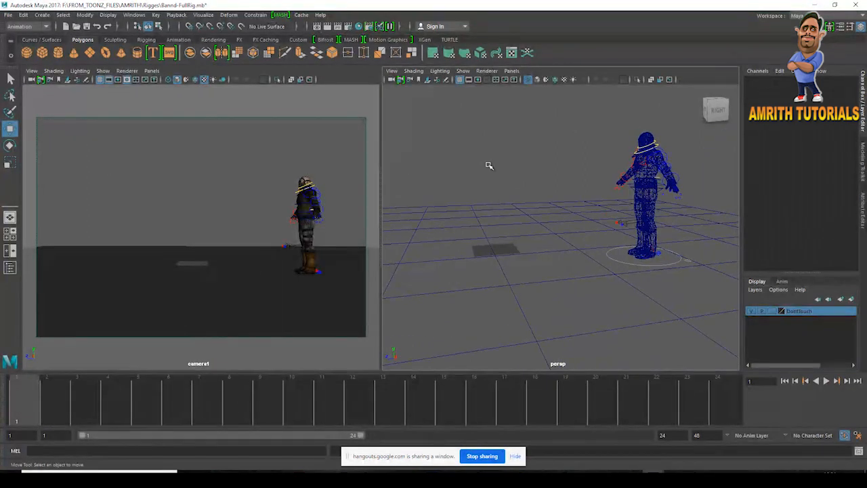
Hide the rig's control curves in the camera1 view and display the perspective view shaded with textures.
left_click(102, 70)
left_click(119, 120)
scroll(678, 252, "up", 2)
middle_click_drag(679, 252, 532, 265, "alt")
key("5")
key("6")
scroll(561, 170, "up", 2)
Select the character's Band_cog_ctrl control and maximize the camera1 view.
left_click(562, 169)
left_click_drag(561, 169, 586, 190, "alt")
left_click(546, 157)
left_click(545, 155)
key("ctrl+z")
key("space")
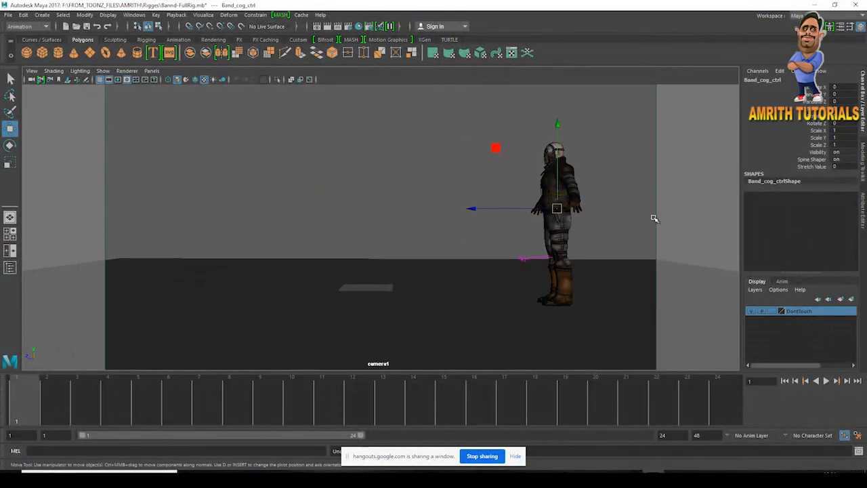
Key Band_cog_ctrl at frames 1, 5 and 10, lowering it and tilting it forward into a crouch at frame 10.
left_click(157, 399)
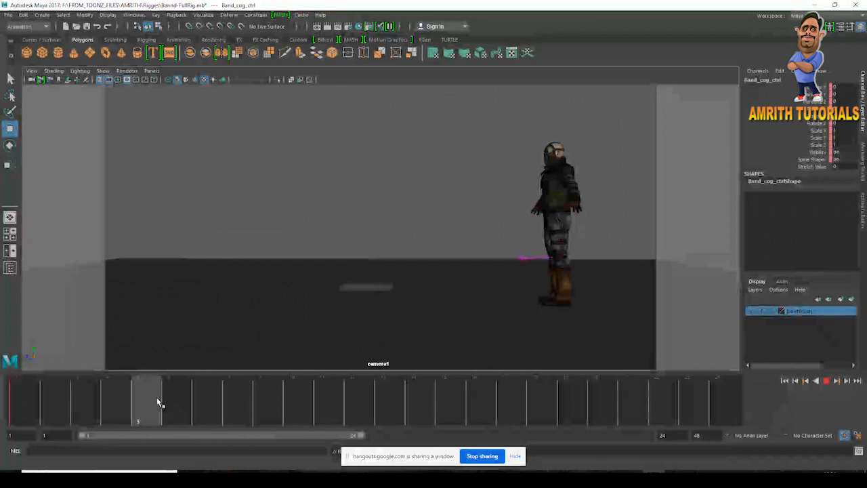
left_click(290, 400)
key("s")
left_click(137, 403)
left_click_drag(557, 126, 557, 169)
left_click_drag(161, 396, 300, 397)
key("e")
left_click_drag(486, 247, 482, 283)
key("w")
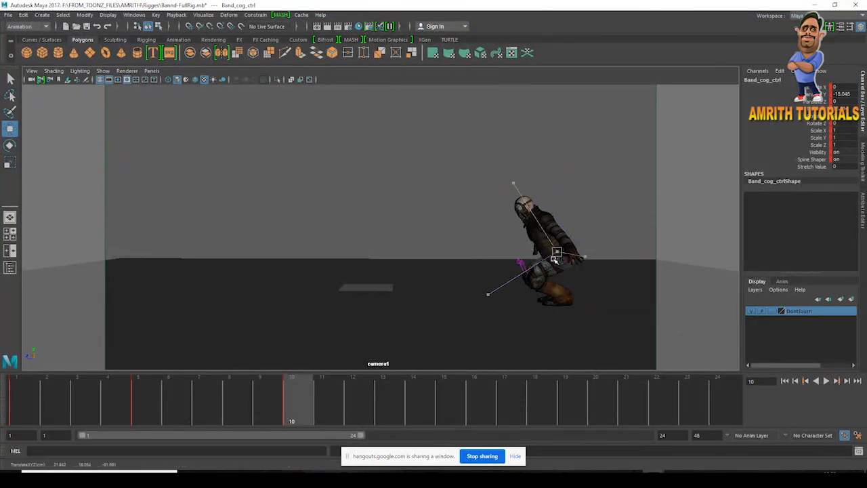
left_click_drag(554, 259, 554, 259)
Adjust the rotation of Band_cog_ctrl at frame 5 and play back the crouch.
left_click_drag(39, 416, 142, 410)
key("e")
left_click_drag(474, 248, 292, 348)
left_click(48, 399)
left_click_drag(48, 399, 303, 415)
key("alt+v")
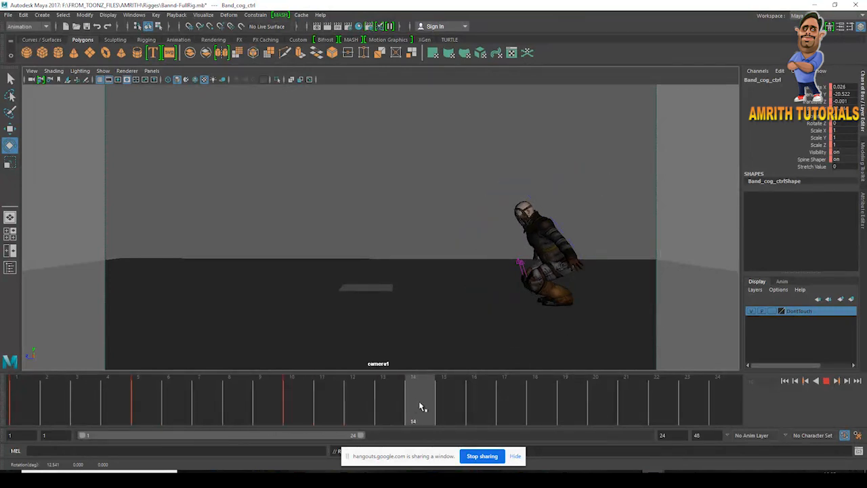
key("alt+v")
Key a slightly deeper crouch at frame 17, lowering Band_cog_ctrl to about -21.7 in Y and rotating it further.
key("w")
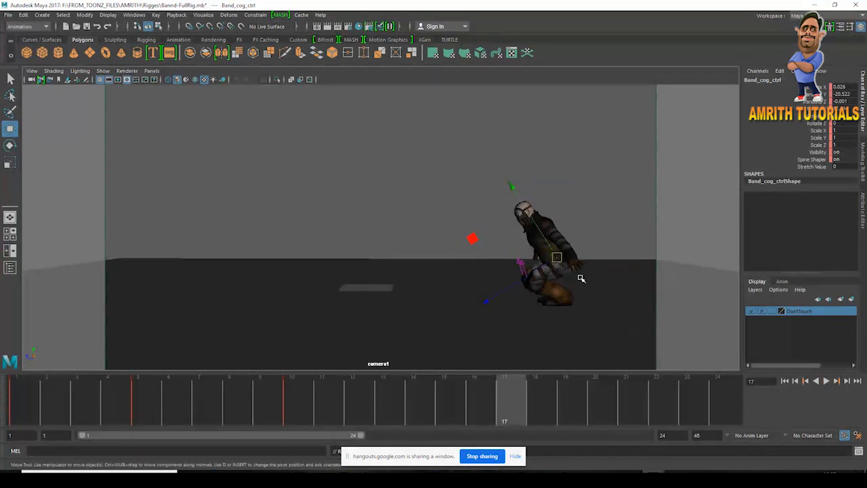
left_click_drag(554, 260, 558, 268)
key("ctrl+z")
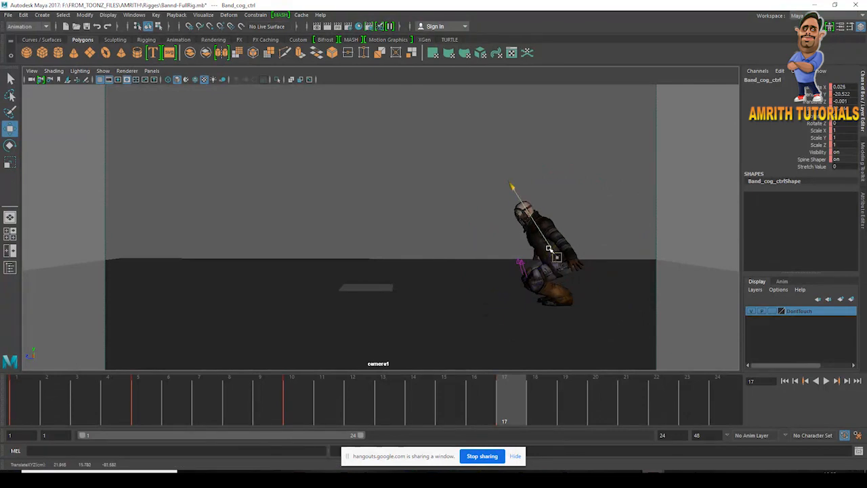
key("e")
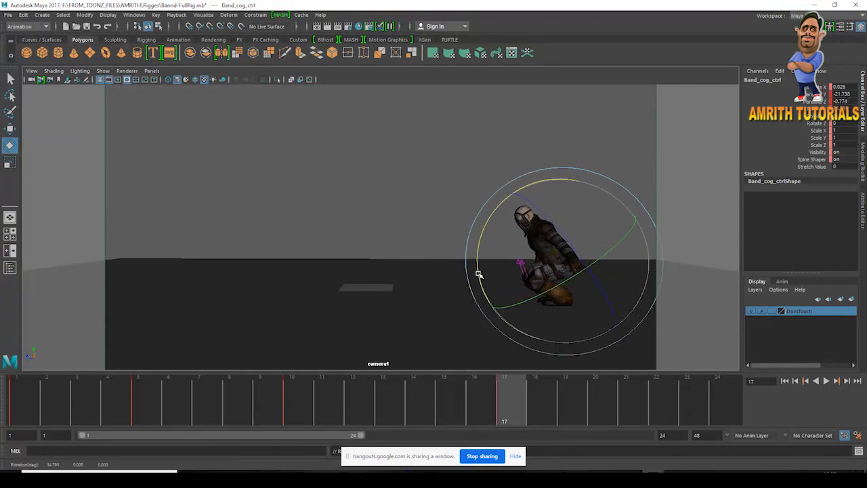
Play through the crouch and extend the playback range to 50 frames.
left_click_drag(171, 421, 17, 413)
key("alt+v")
left_click_drag(219, 407, 542, 420)
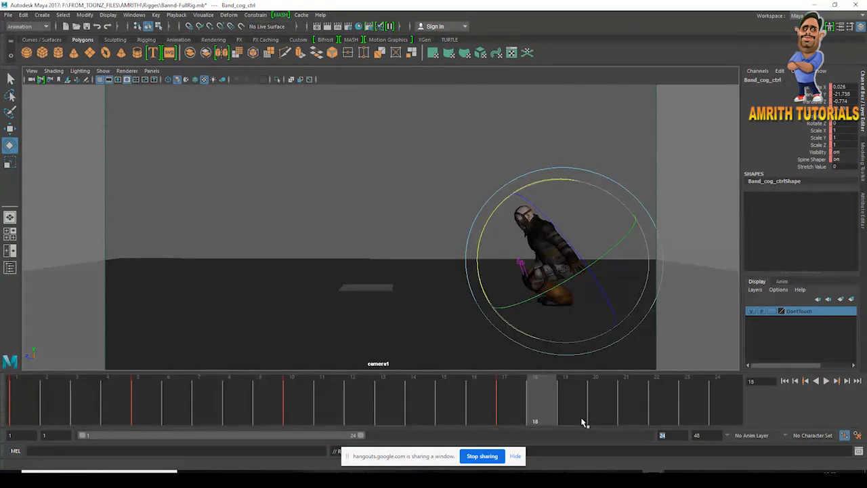
key("Return")
left_click_drag(167, 395, 306, 398)
At frame 22, move Band_cog_ctrl up and forward to about -3.7 in Y and 22.4 in Z for the take-off.
left_click(381, 203)
left_click(441, 236)
key("w")
left_click(324, 393)
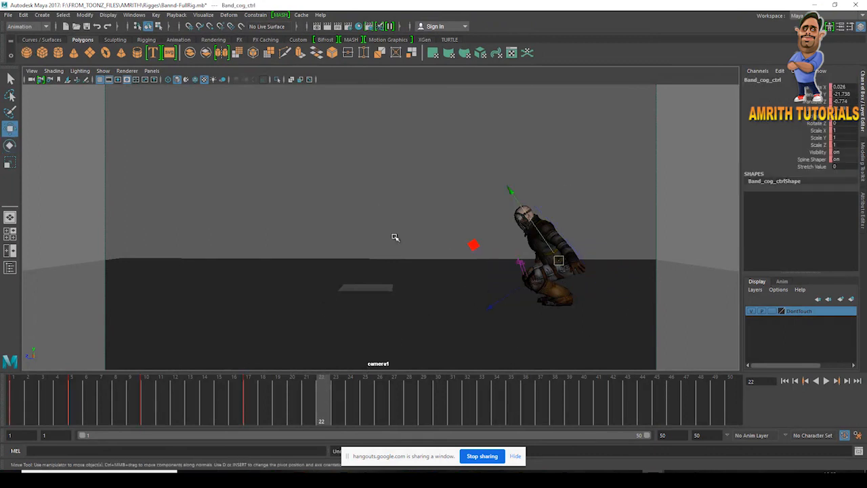
left_click_drag(543, 259, 503, 218)
left_click_drag(224, 410, 321, 409)
Switch to the full perspective view, frame the feet closely and select Band_lf_heel_ik_ctrl.
key("space")
key("space")
left_click_drag(573, 196, 402, 274, "alt")
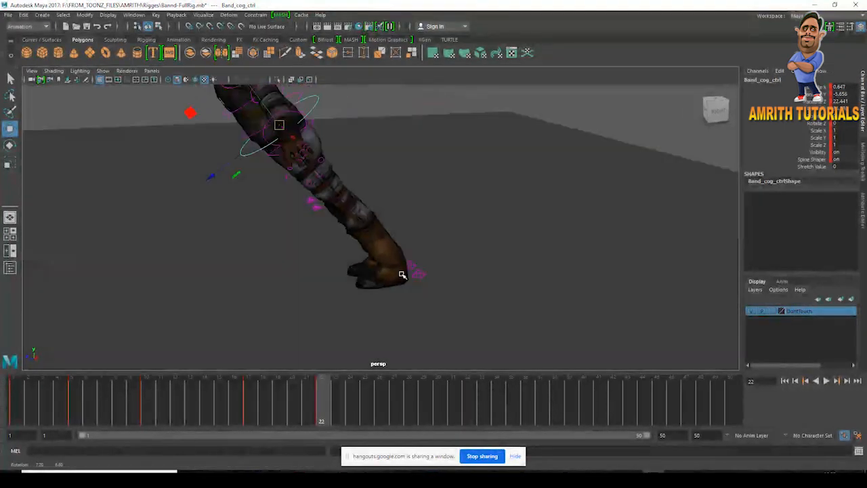
left_click(418, 277)
left_click(416, 269)
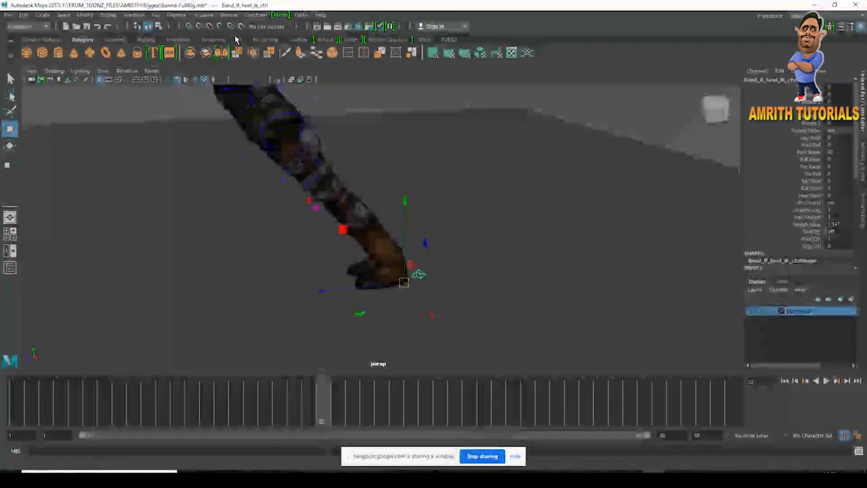
Set the selection mask to all objects except surfaces, and select both heel IK controls.
left_click(118, 27)
left_click(158, 27)
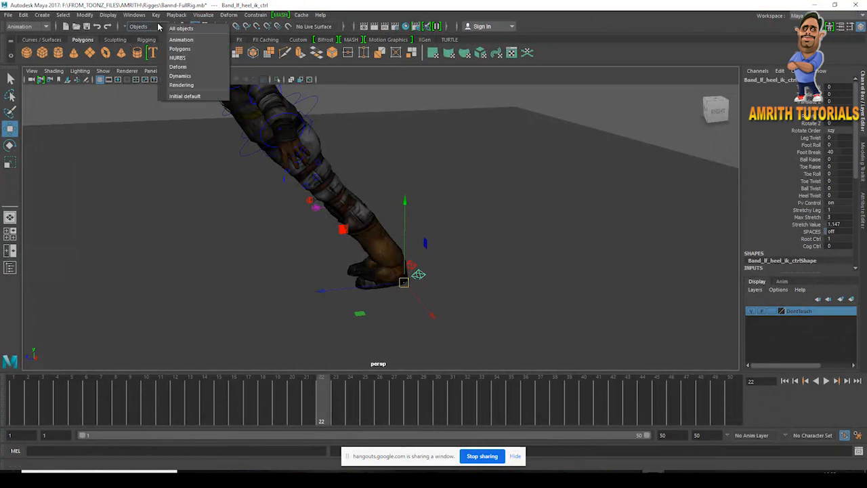
left_click(180, 28)
left_click(492, 224)
left_click(423, 274)
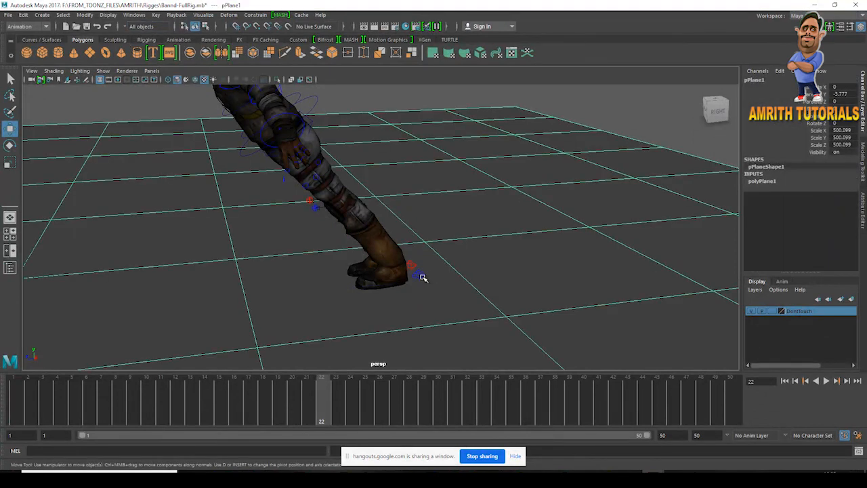
left_click(218, 27)
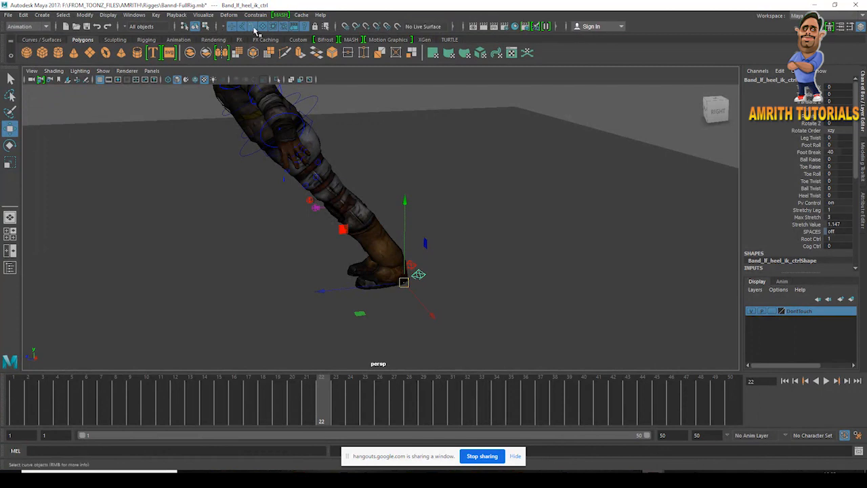
left_click(418, 271)
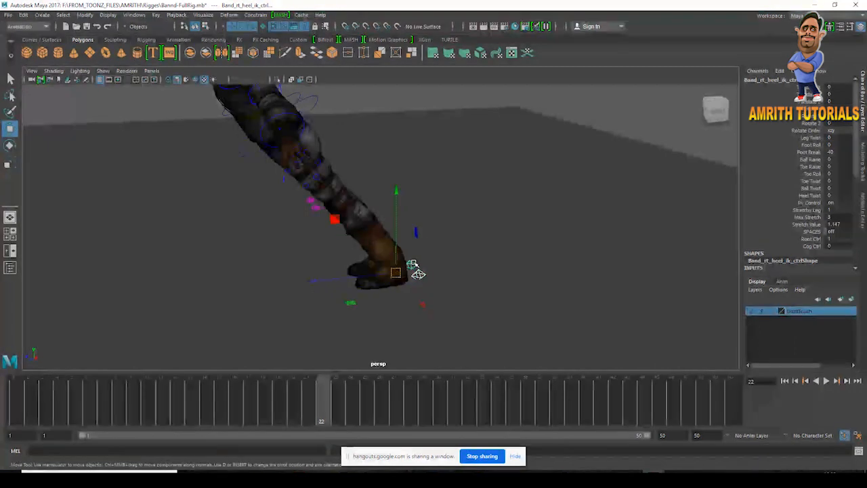
Key both heel IK controls at frame 17, and set their Foot Roll to 22.9 at frame 20 and 35 at frame 23.
mouse_move(205, 417)
left_mouse_down()
mouse_move(191, 401)
mouse_move(298, 400)
left_mouse_up()
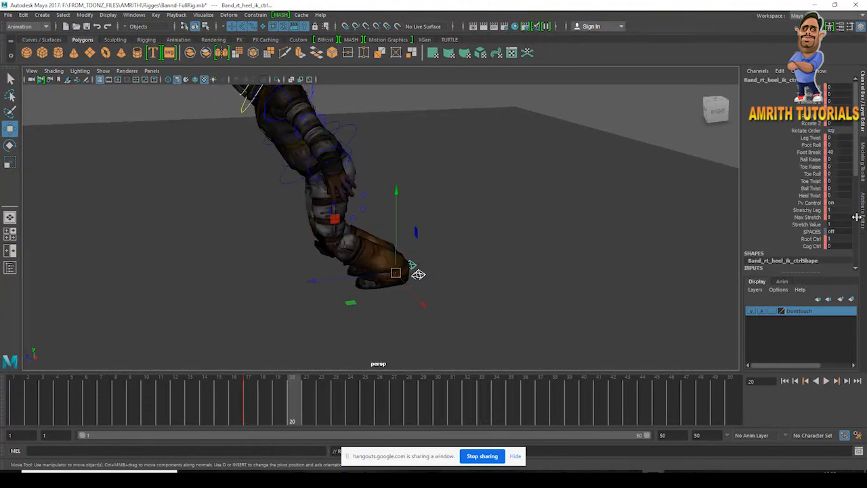
left_click(806, 145)
middle_click_drag(499, 257, 622, 259)
middle_click_drag(655, 267, 605, 268)
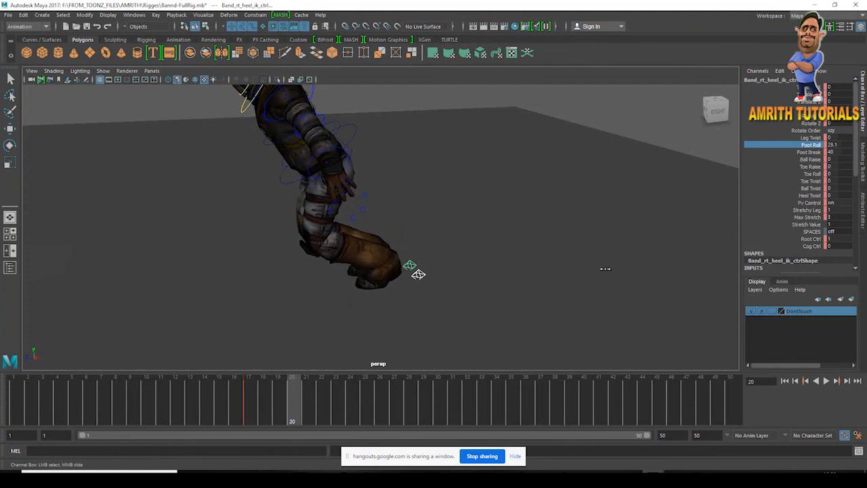
left_click_drag(208, 412, 339, 407)
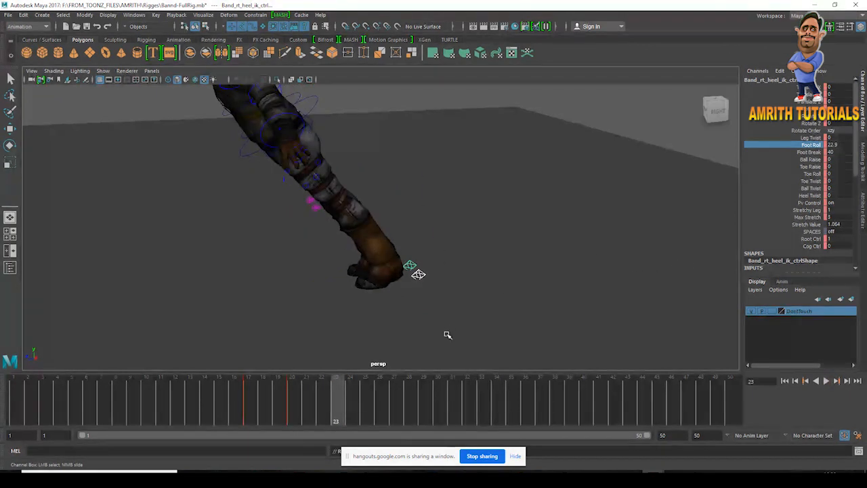
left_click_drag(498, 334, 313, 221, "alt")
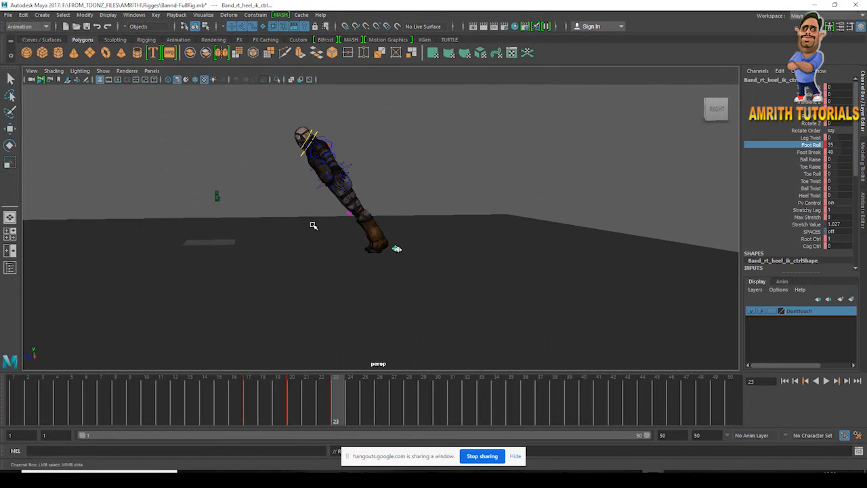
Scrub through the animation up to frame 28 and examine the feet during the take-off in the perspective view.
mouse_move(57, 409)
left_mouse_down()
mouse_move(291, 417)
mouse_move(368, 433)
mouse_move(22, 397)
mouse_move(237, 420)
mouse_move(416, 424)
left_mouse_up()
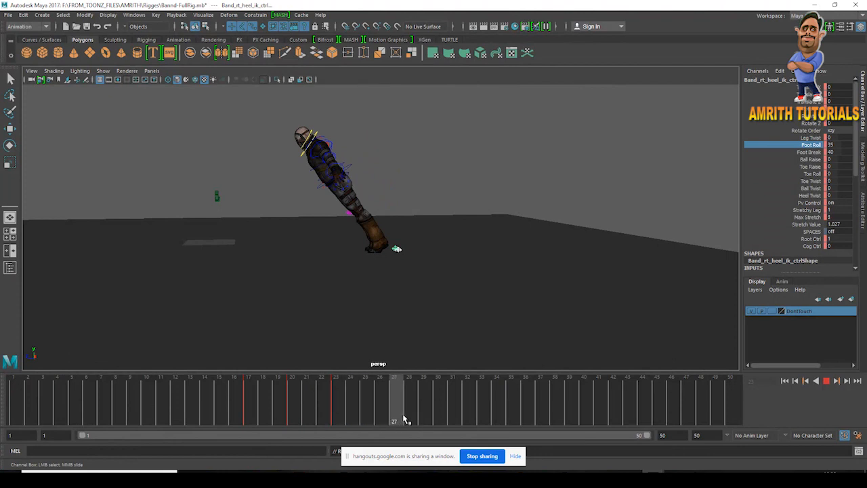
left_click_drag(387, 266, 390, 301, "alt")
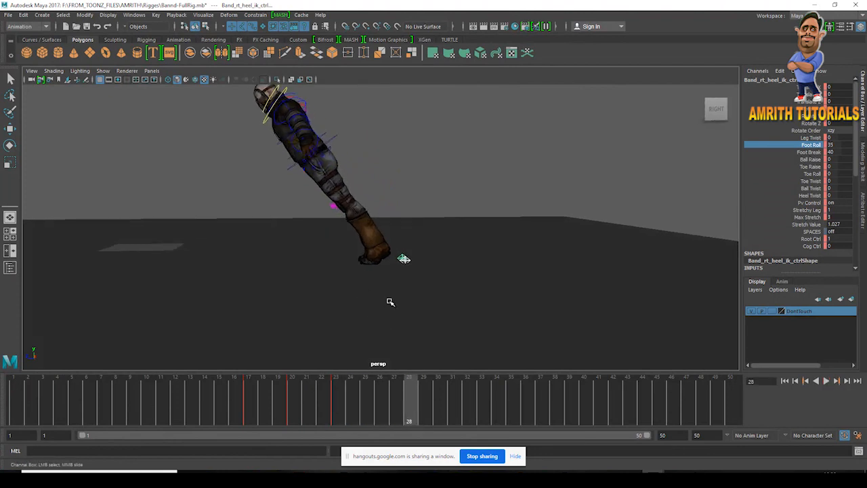
left_click(333, 400)
left_click_drag(404, 258, 426, 248, "alt")
mouse_move(360, 405)
left_mouse_down()
mouse_move(261, 393)
mouse_move(333, 391)
left_mouse_up()
left_click_drag(425, 403, 412, 397)
left_click_drag(401, 258, 358, 226, "alt")
left_click_drag(260, 236, 321, 253, "alt")
key("ctrl+z")
At frame 28, move Band_cog_ctrl up and forward, and lift and rotate both heel IK controls off the floor.
left_click(324, 146)
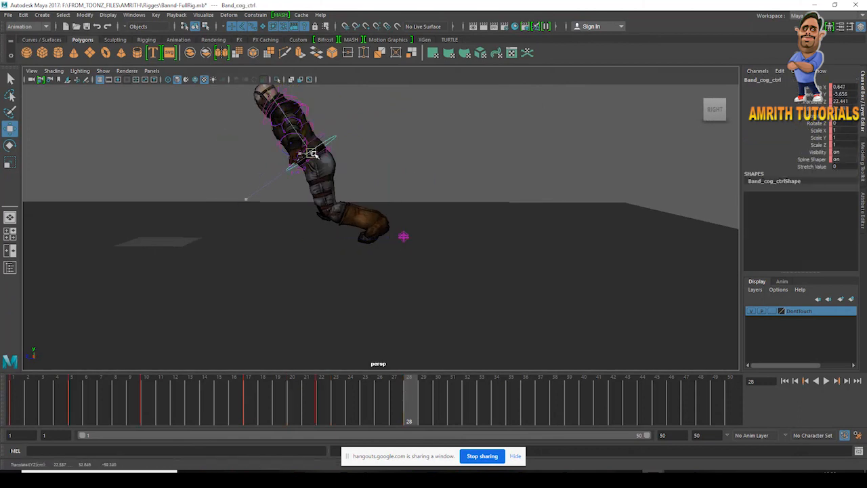
left_click_drag(311, 154, 291, 139)
left_click(396, 234)
left_click_drag(406, 236, 366, 205)
left_click_drag(198, 224, 302, 214, "alt")
key("e")
left_click_drag(391, 272, 115, 175)
key("space")
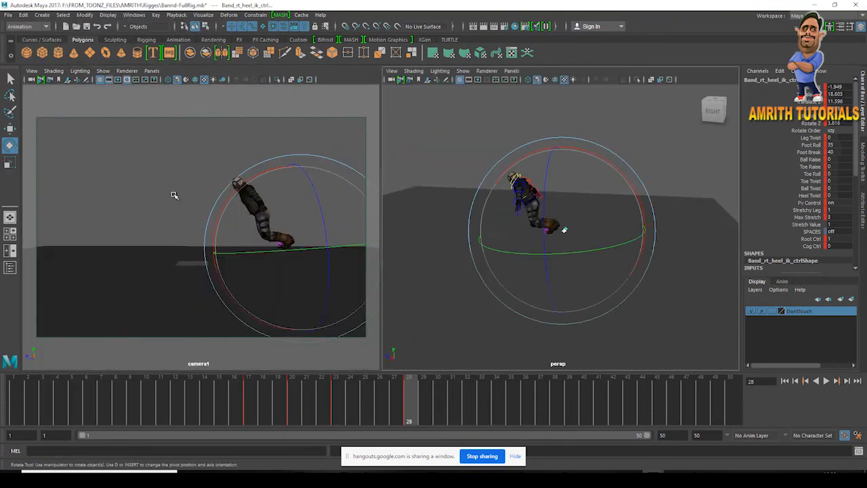
Move both heel IK controls forward beneath the body at frame 28.
key("space")
left_click_drag(180, 394, 414, 414)
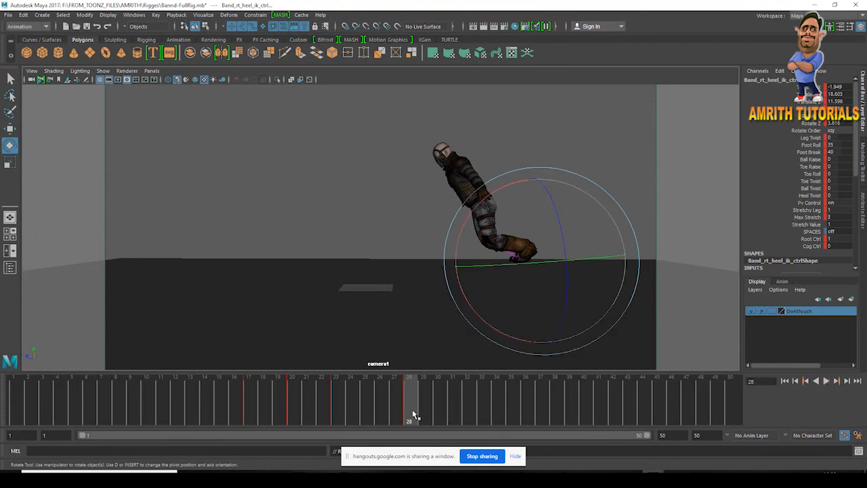
key("w")
left_click_drag(530, 252, 419, 256)
key("space")
key("space")
right_click_drag(516, 217, 426, 174, "alt")
key("ctrl+z")
left_click_drag(416, 222, 428, 214, "alt")
right_click_drag(429, 214, 487, 375, "alt")
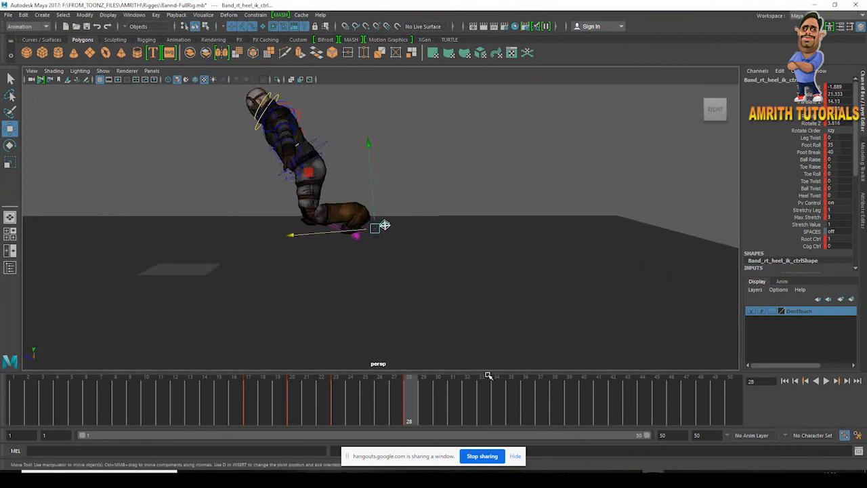
left_click_drag(307, 237, 234, 237)
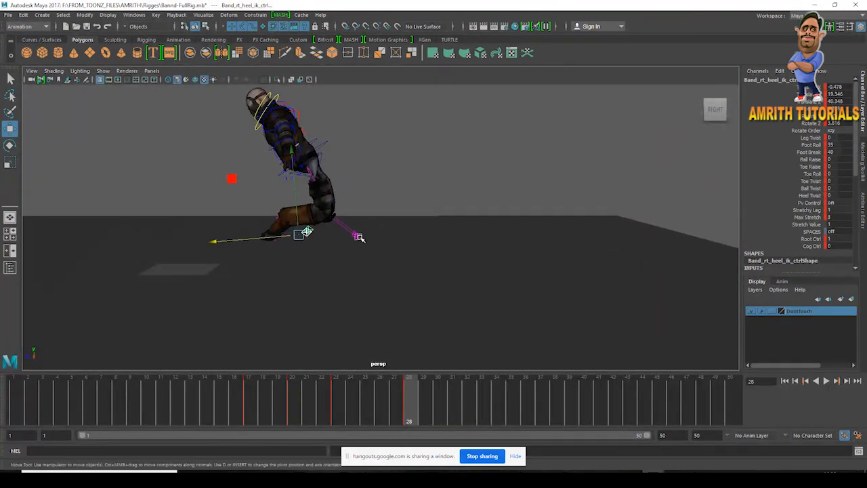
Move the knee pole vector controls forward, in front of the character's knees, at frame 28.
left_click(357, 237)
left_click_drag(338, 228, 439, 229)
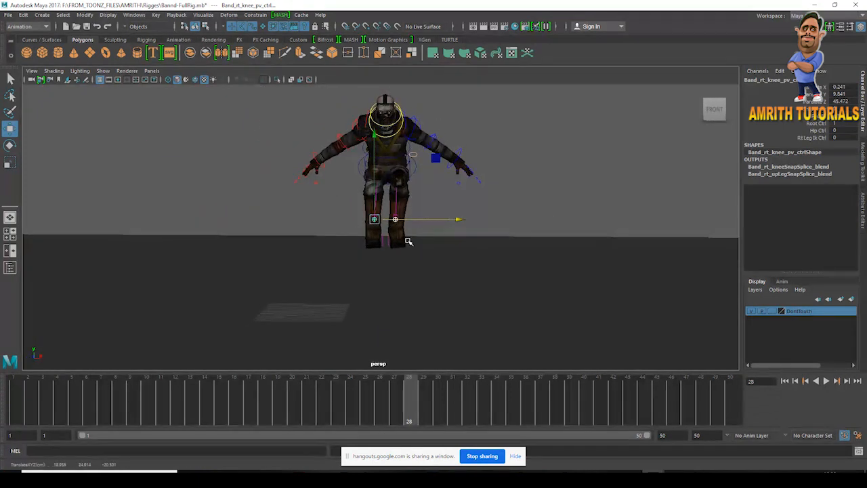
left_click(383, 242)
left_click(398, 242)
left_click_drag(397, 242, 314, 242, "alt")
left_click(310, 229)
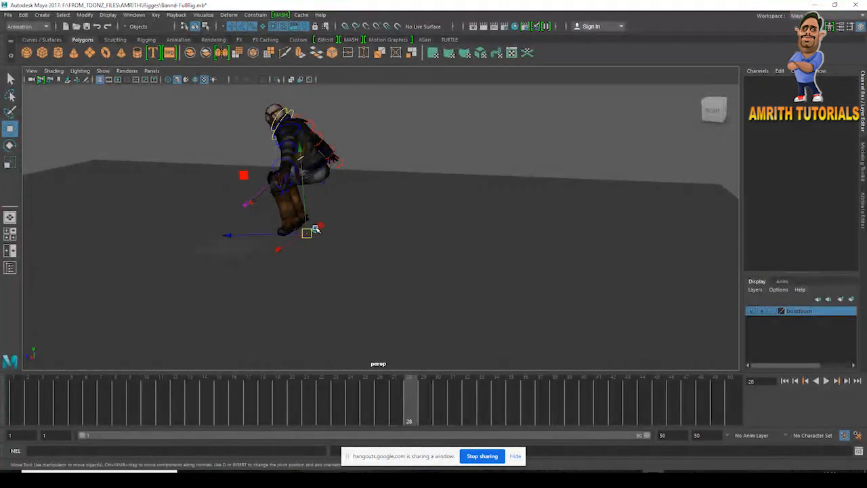
At frame 23, show NURBS Curves in the camera view and move the body control back and down.
key("space")
mouse_move(335, 420)
left_mouse_down()
mouse_move(212, 400)
mouse_move(361, 406)
mouse_move(410, 422)
mouse_move(390, 407)
mouse_move(325, 400)
mouse_move(218, 410)
mouse_move(337, 408)
left_mouse_up()
left_click(103, 71)
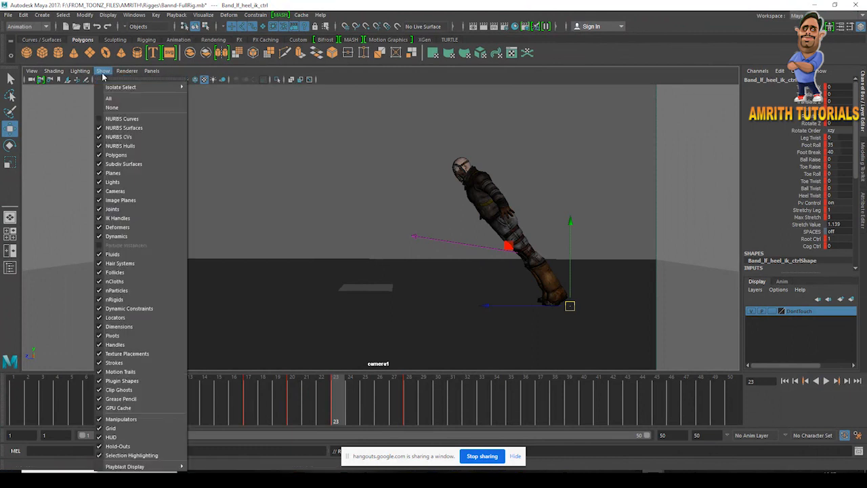
left_click(122, 119)
left_click(504, 224)
left_click_drag(496, 215, 513, 233)
Try adding a take-off pose at frame 25 on Band_cog_ctrl and the heel IK controls.
left_click(324, 404)
right_click(325, 402)
left_click(339, 293)
left_click(280, 393)
left_click_drag(281, 396, 371, 411)
left_click(579, 312)
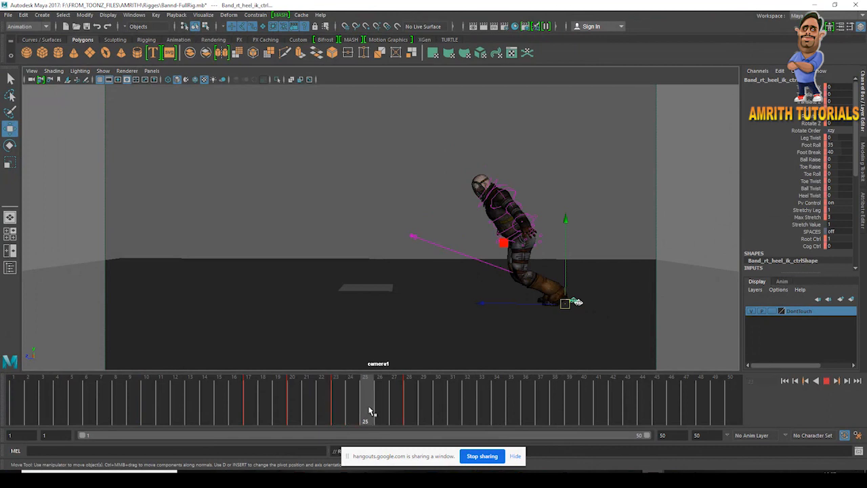
key("alt+v")
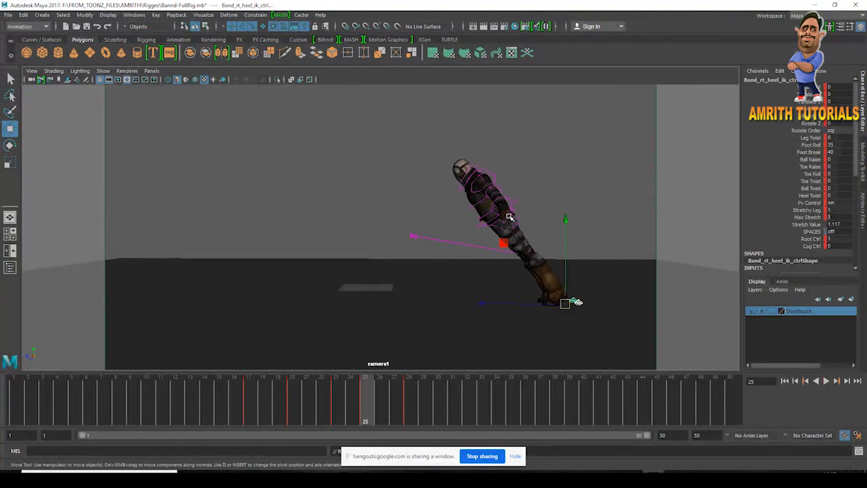
left_click(485, 228)
left_click(460, 223)
left_click(487, 223)
mouse_move(323, 417)
left_mouse_down()
mouse_move(413, 416)
mouse_move(354, 407)
mouse_move(373, 403)
mouse_move(408, 408)
mouse_move(319, 407)
mouse_move(364, 405)
left_mouse_up()
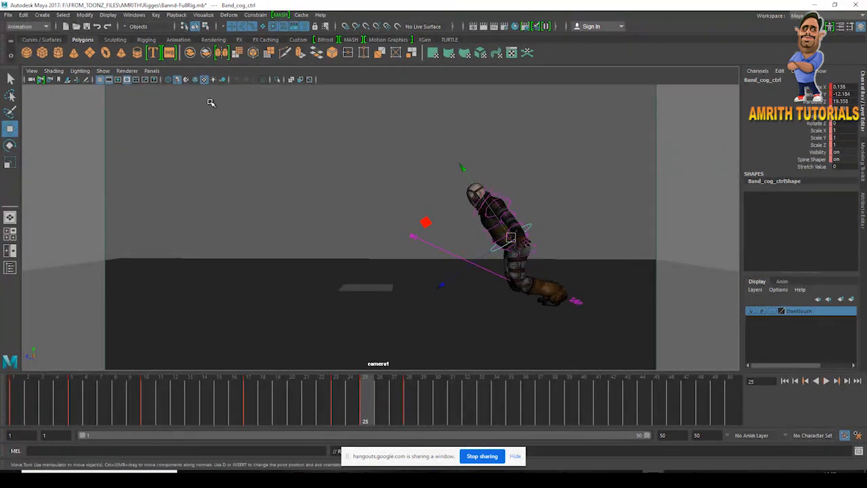
Select all rig controls, clear their keys at frame 25, and scrub the take-off from frame 17 to 28.
left_click_drag(210, 102, 574, 374)
left_click_drag(325, 406, 368, 398)
right_click_drag(373, 264, 400, 295)
key("alt+v")
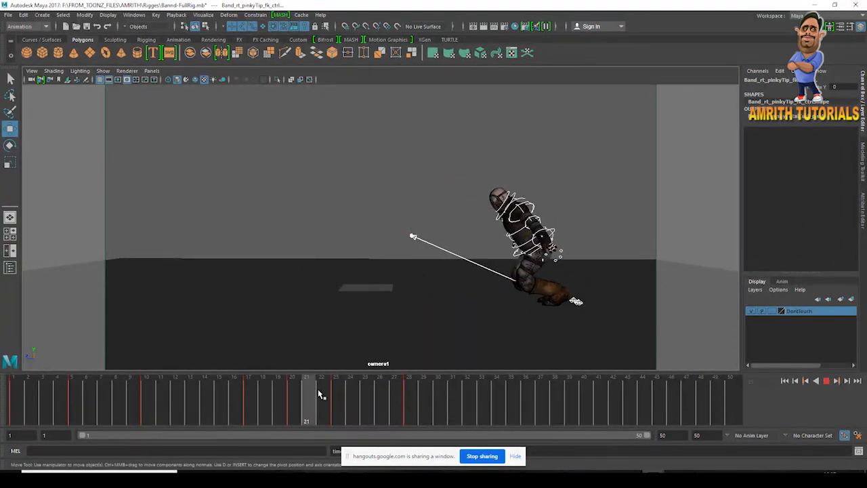
left_click_drag(248, 419, 412, 420)
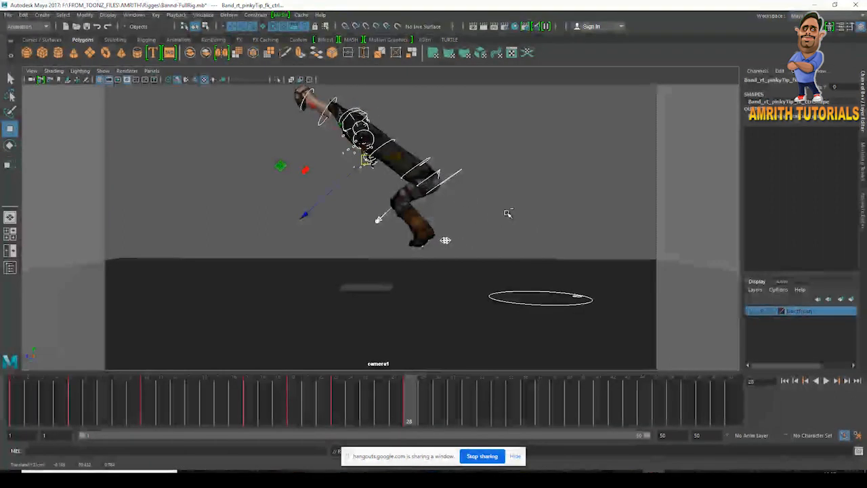
Examine the legs, heel IK controls and body control at frame 28 from several angles in the perspective view.
key("space")
key("space")
left_click_drag(460, 270, 416, 230, "alt")
scroll(416, 230, "up", 3)
left_click(305, 229)
left_click_drag(357, 251, 432, 186, "alt")
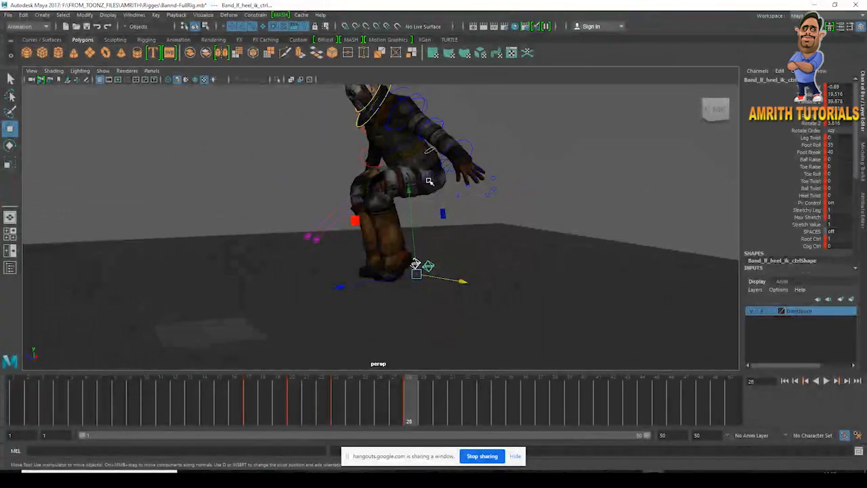
left_click(429, 181)
key("space")
key("space")
Try moving the body control to a new mid-air position at frame 33.
left_click_drag(277, 414, 482, 410)
left_click_drag(475, 208, 449, 219)
key("ctrl+z")
left_click(495, 187)
key("space")
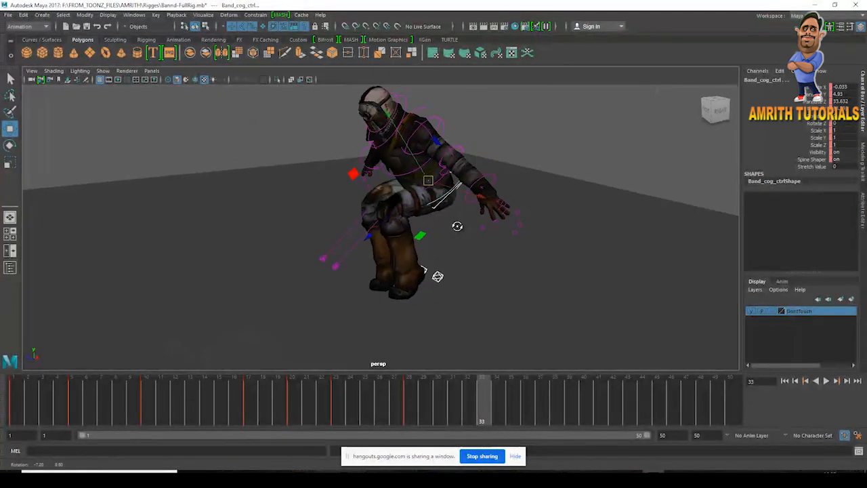
left_click(427, 220)
left_click(438, 212)
left_click_drag(428, 181, 449, 196)
key("ctrl+z")
Select Band_cog_ctrl and both heel IK controls, and try moving them forward and up at frame 35.
scroll(449, 197, "up", 4)
left_click_drag(480, 221, 434, 222, "alt")
left_click(435, 142)
left_click(337, 160)
left_click_drag(337, 160, 336, 159)
left_click_drag(415, 213, 401, 245, "alt")
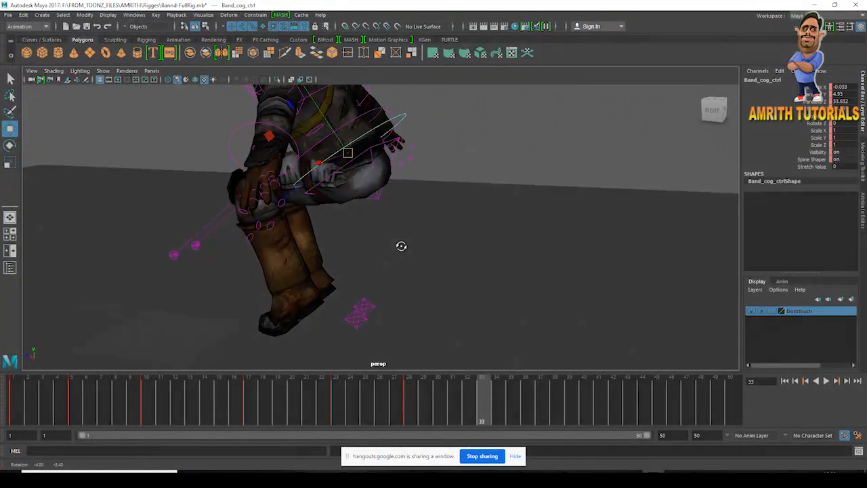
left_click(363, 317)
key("space")
key("alt+v")
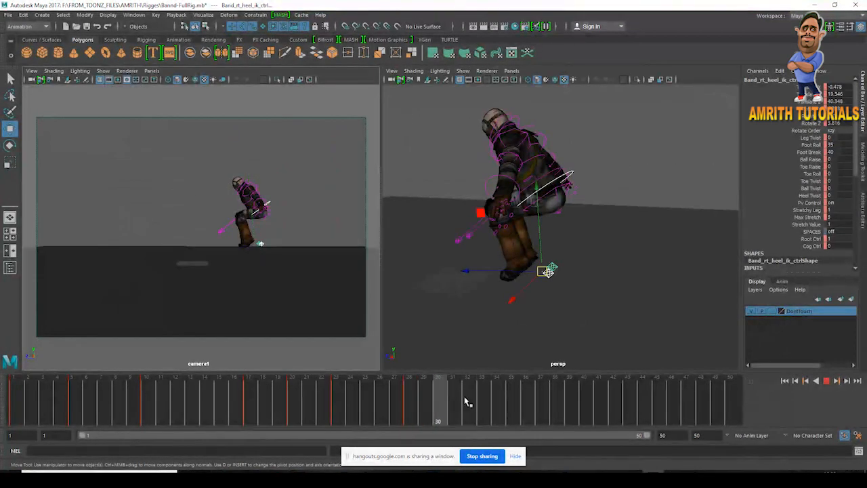
key("space")
left_click_drag(472, 257, 409, 237)
key("ctrl+z")
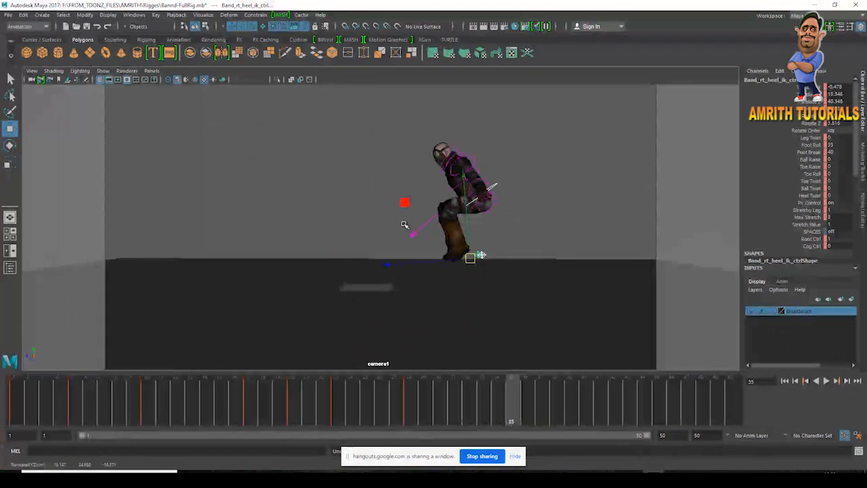
At frame 35, move the knee pole vectors far ahead, and shift them forward together with Band_cog_ctrl and both heel IK controls.
left_click(411, 234)
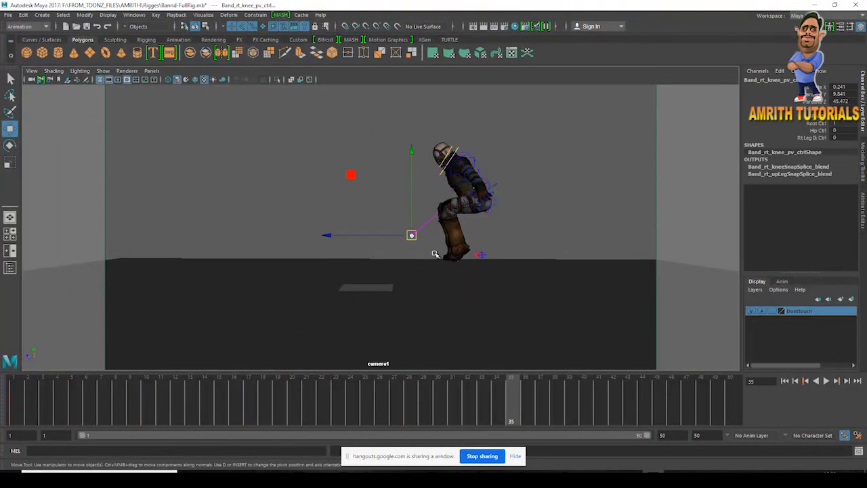
key("space")
key("space")
left_click_drag(446, 237, 341, 273, "alt")
right_click_drag(340, 273, 291, 264, "alt")
left_click_drag(270, 244, 135, 222)
key("space")
key("space")
mouse_move(476, 418)
left_mouse_down()
mouse_move(397, 394)
mouse_move(459, 402)
mouse_move(278, 394)
mouse_move(455, 399)
mouse_move(251, 392)
mouse_move(364, 411)
mouse_move(518, 419)
left_mouse_up()
left_click_drag(340, 223, 312, 223)
At frame 41, move the body, heel and knee controls forward and down to the landing position, and play back the jump.
mouse_move(418, 413)
left_mouse_down()
mouse_move(574, 409)
mouse_move(334, 408)
mouse_move(488, 410)
mouse_move(587, 425)
left_mouse_up()
left_click_drag(314, 223, 189, 278)
mouse_move(685, 409)
left_mouse_down()
mouse_move(386, 401)
mouse_move(453, 388)
mouse_move(203, 395)
mouse_move(454, 424)
mouse_move(415, 406)
mouse_move(291, 405)
mouse_move(331, 404)
left_mouse_up()
key("alt+v")
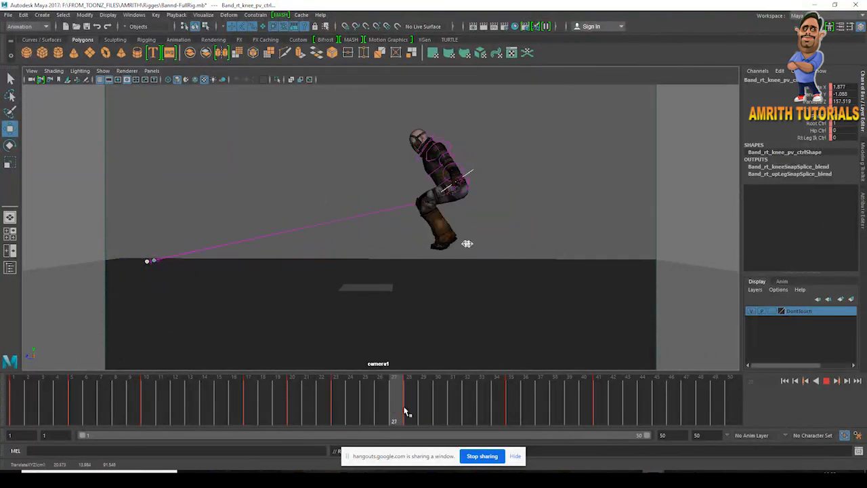
Delete the keys at frame 35, shift the landing keys to frame 37, and check the timing up to frame 45.
left_click(508, 409)
right_click(508, 409)
left_click(522, 306)
mouse_move(414, 418)
left_mouse_down()
mouse_move(570, 420)
mouse_move(597, 412)
mouse_move(568, 405)
left_mouse_up()
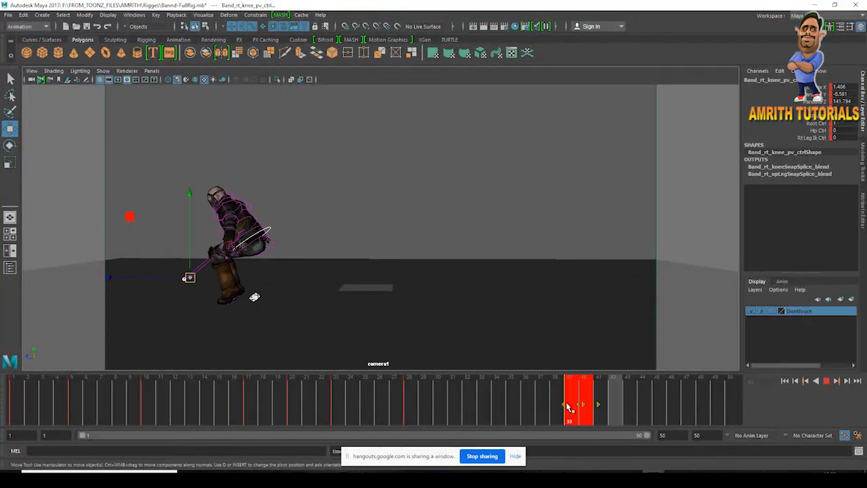
key("alt+v")
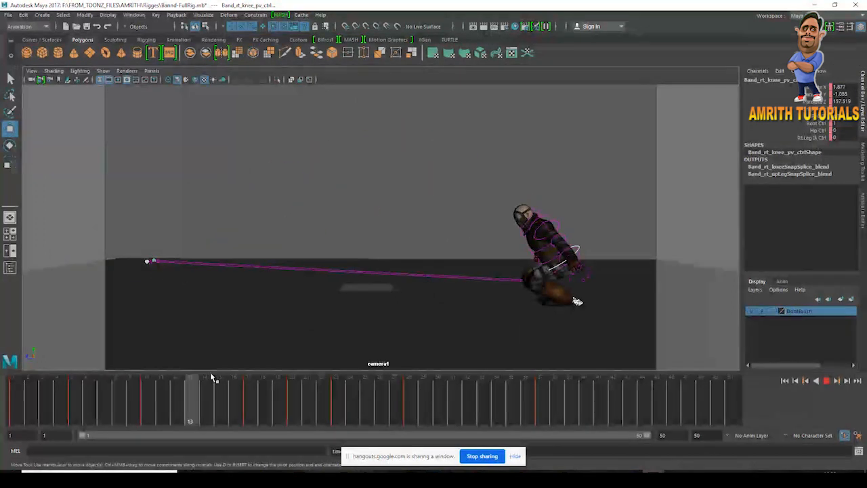
mouse_move(418, 405)
left_mouse_down()
mouse_move(268, 387)
mouse_move(333, 402)
left_mouse_up()
left_click_drag(397, 406, 638, 411)
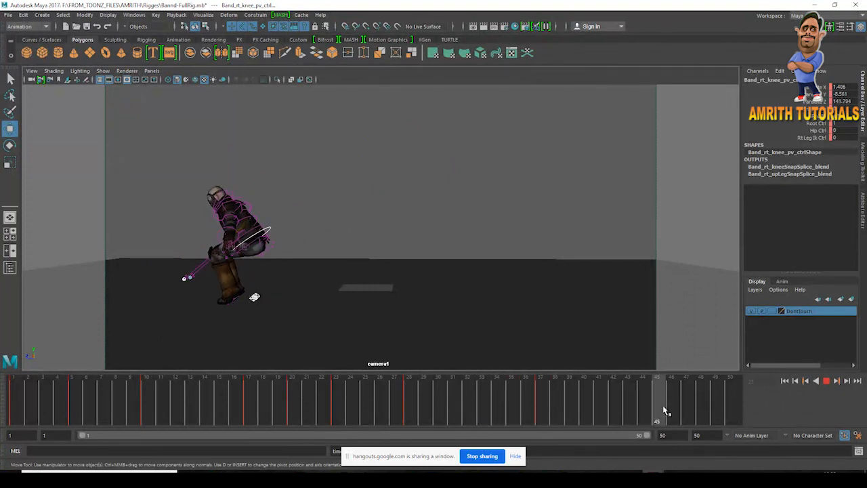
At frame 45, set the heel IK controls' Foot Roll to 20, and rotate and lower them onto the floor.
left_click(251, 296)
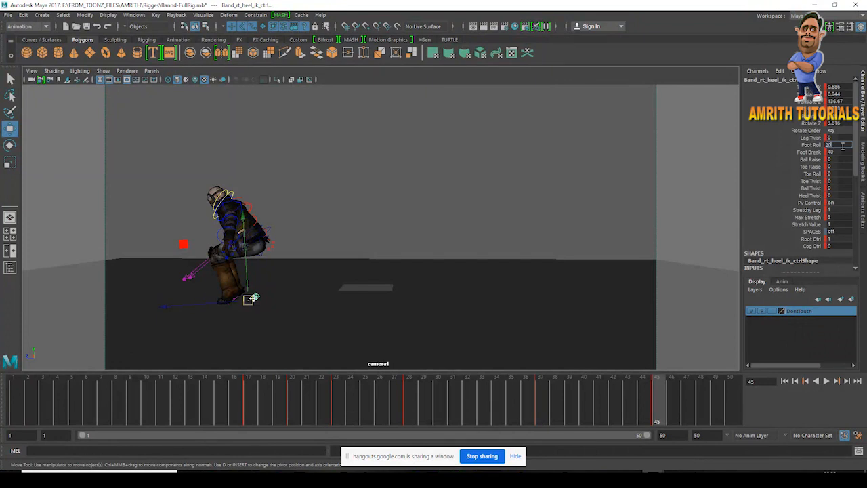
key("Return")
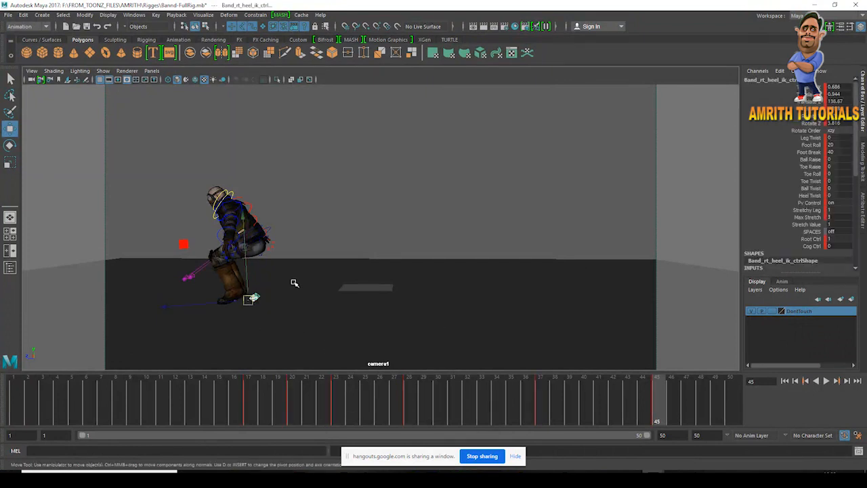
key("e")
left_click_drag(332, 337, 308, 349)
key("w")
left_click_drag(248, 300, 241, 306)
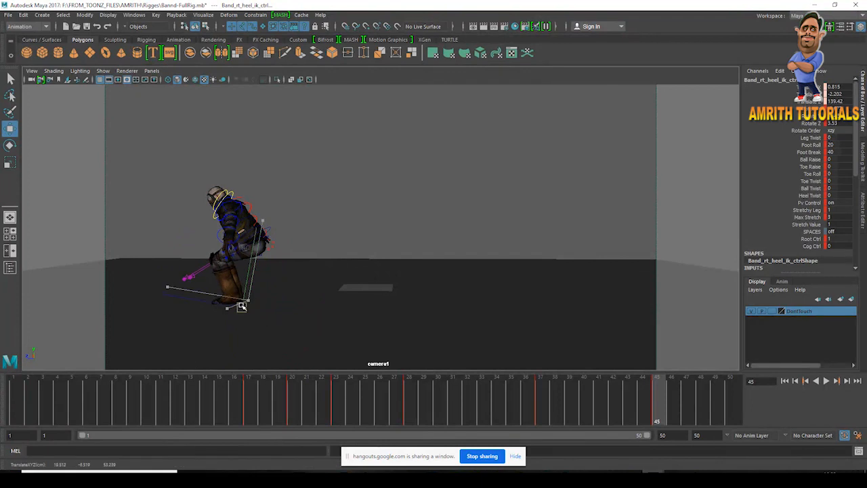
Lower Band_cog_ctrl into a landing crouch at frame 45, and play back the whole animation.
left_click(263, 242)
left_click(270, 239)
left_click(268, 239)
left_click_drag(269, 239, 234, 260)
left_click(262, 242)
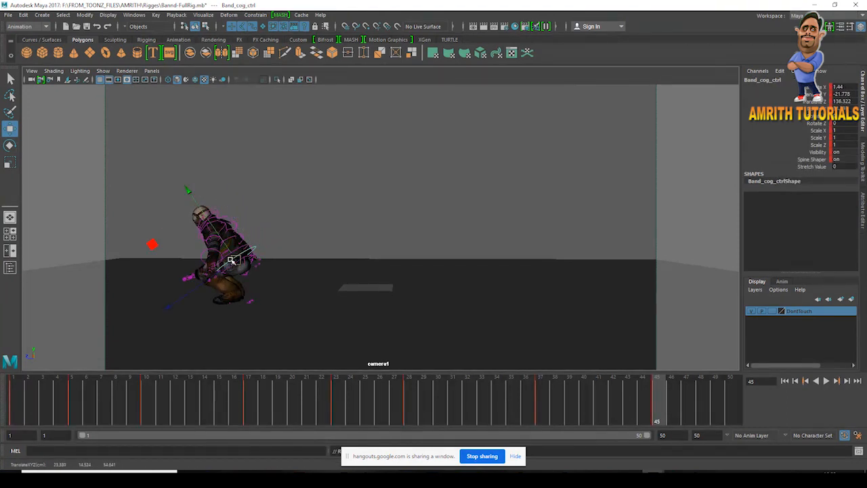
key("alt+v")
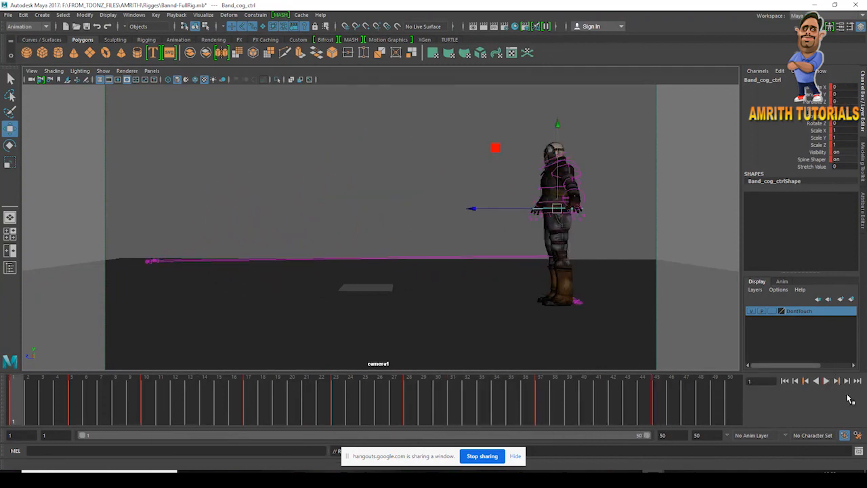
left_click(827, 381)
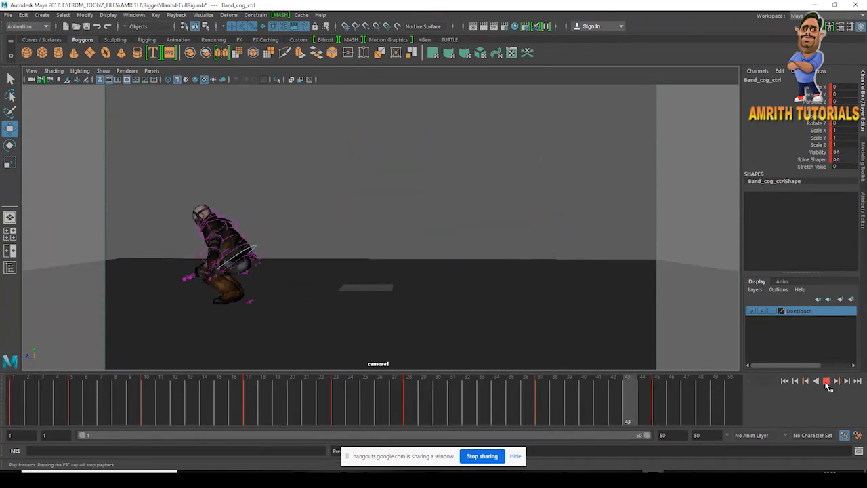
Raise the body, heel IK and knee pole vector controls together at frame 32 and key them.
mouse_move(128, 404)
left_mouse_down()
mouse_move(408, 407)
mouse_move(12, 406)
mouse_move(112, 403)
mouse_move(202, 422)
mouse_move(295, 428)
mouse_move(397, 421)
mouse_move(327, 407)
mouse_move(411, 405)
left_mouse_up()
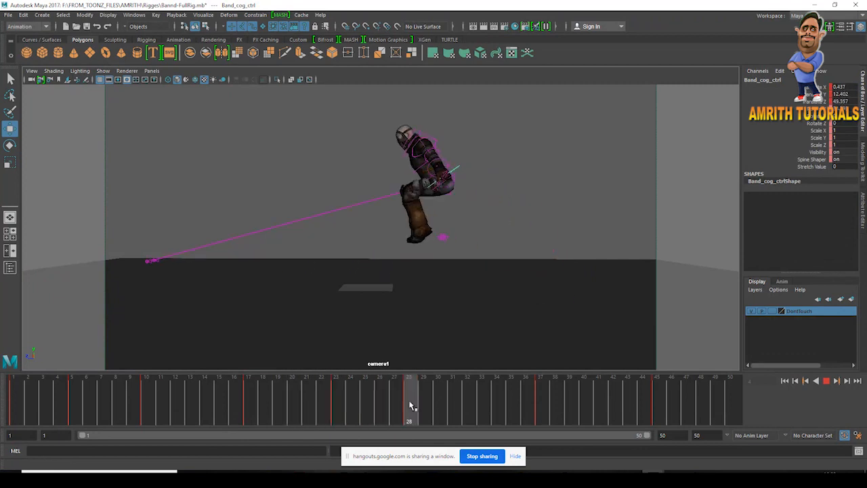
left_click_drag(437, 455, 459, 449)
mouse_move(383, 390)
left_mouse_down()
mouse_move(495, 408)
mouse_move(467, 403)
left_mouse_up()
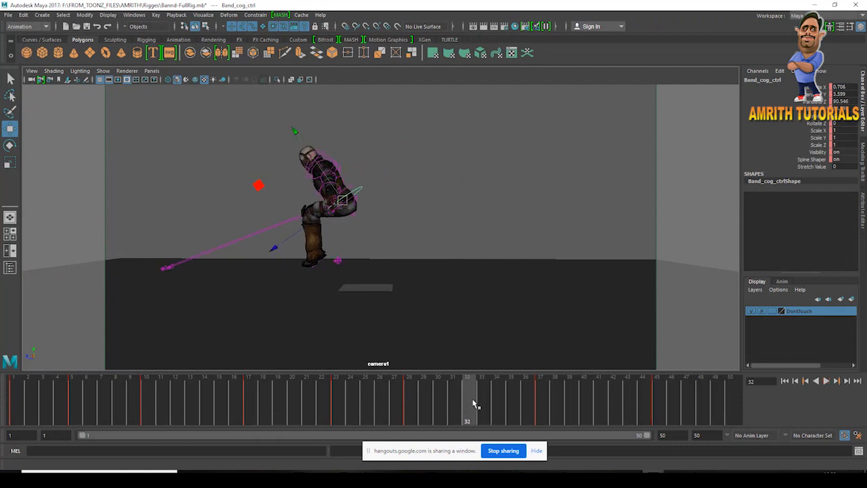
left_click(167, 268)
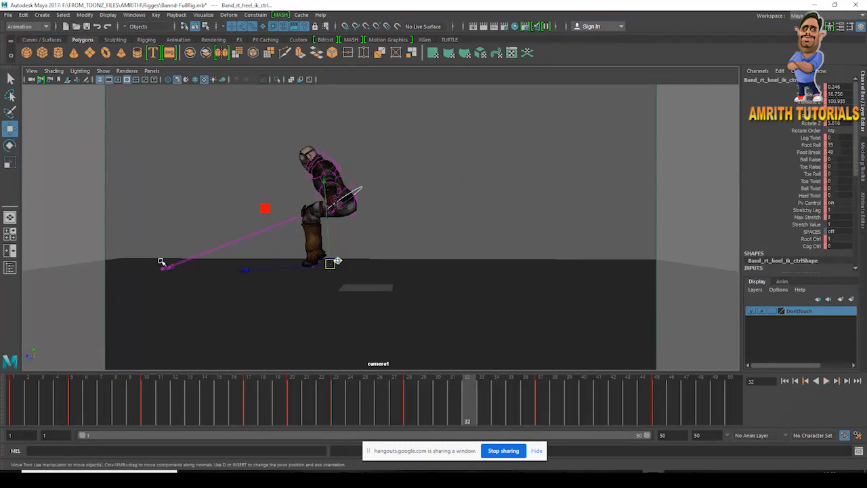
left_click_drag(170, 265, 157, 249)
key("s")
left_click_drag(386, 408, 467, 414)
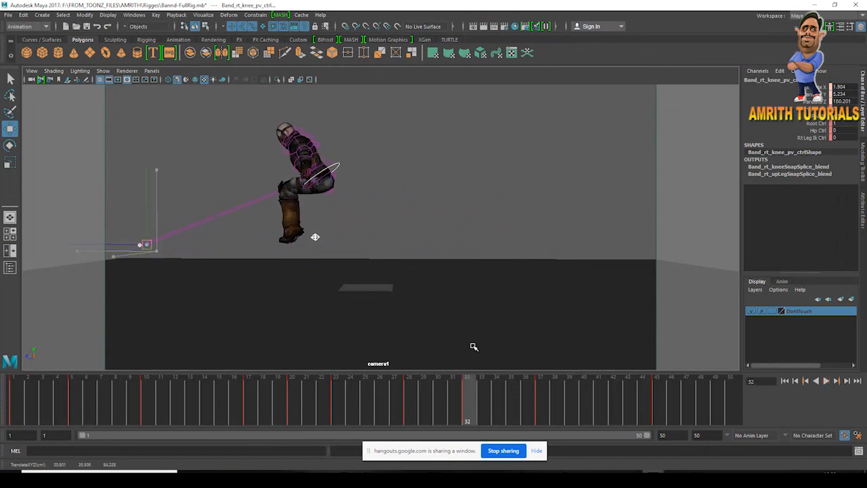
Raise Band_cog_ctrl at frame 37 to straighten the legs for the landing, and play back the result.
left_click_drag(373, 402, 549, 464)
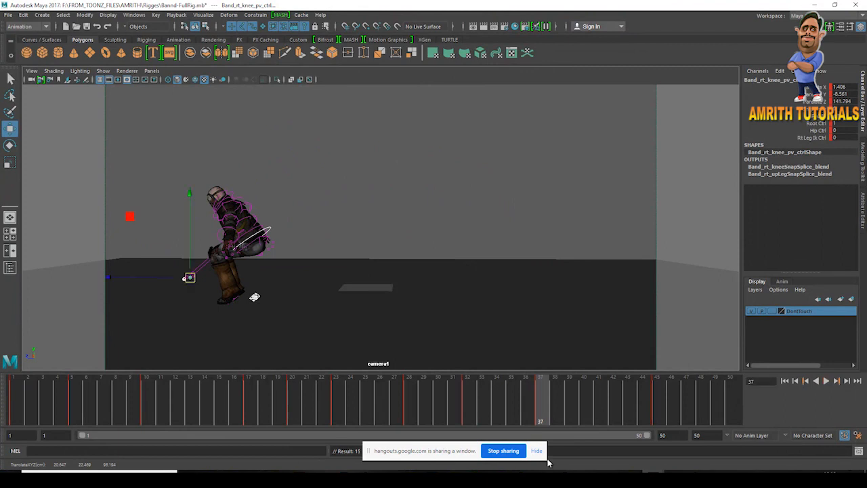
left_click(249, 239)
left_click_drag(249, 239, 251, 214)
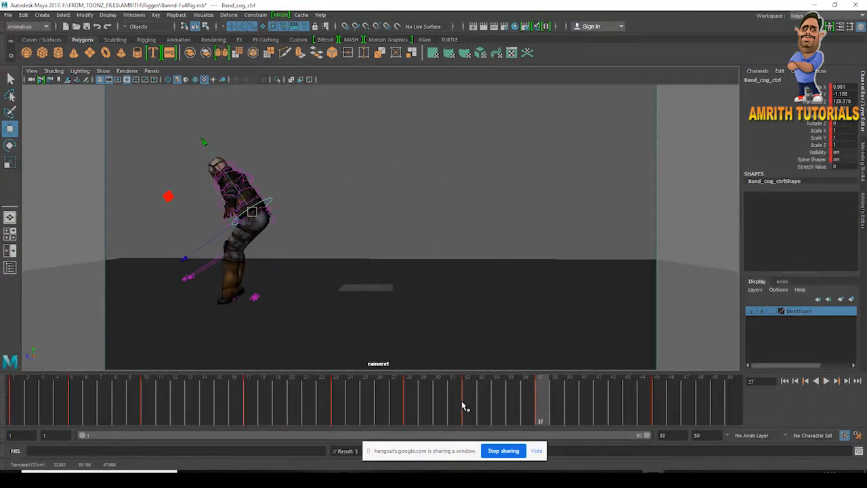
key("alt+v")
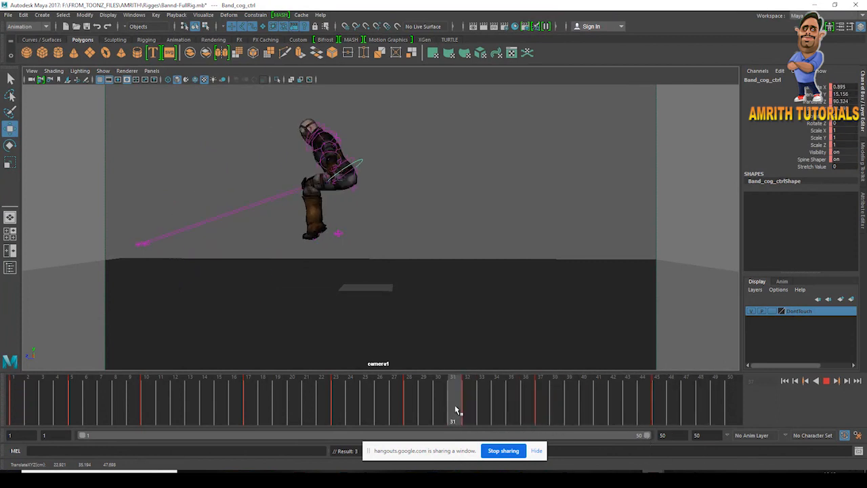
Set the heel IK controls' Foot Roll to 0 at frame 39 so the feet land flat.
mouse_move(542, 406)
left_mouse_down()
mouse_move(565, 409)
mouse_move(524, 399)
mouse_move(574, 402)
left_mouse_up()
left_click(252, 297)
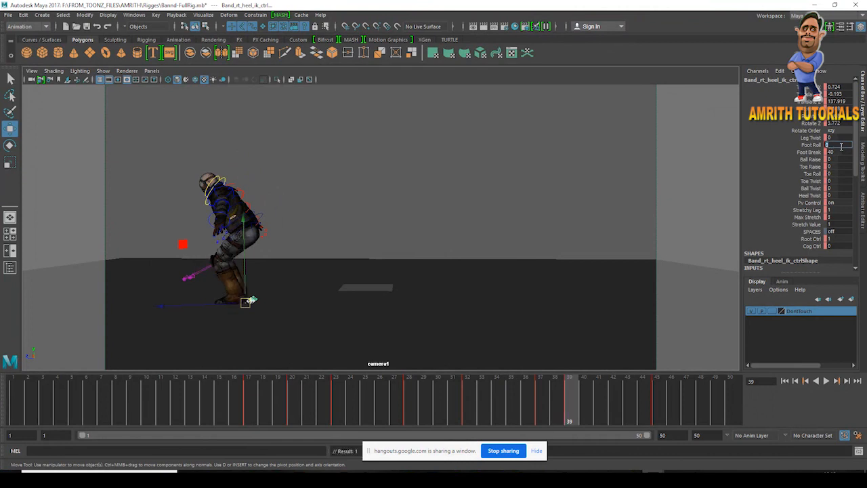
mouse_move(535, 412)
left_mouse_down()
mouse_move(644, 418)
mouse_move(542, 406)
mouse_move(571, 403)
left_mouse_up()
At frame 45, undo the mistaken Foot Roll entry, set the heel controls' Foot Roll to about 12.9, and play back the landing.
mouse_move(654, 413)
left_mouse_down()
mouse_move(496, 395)
mouse_move(574, 411)
mouse_move(688, 406)
mouse_move(573, 400)
mouse_move(668, 402)
left_mouse_up()
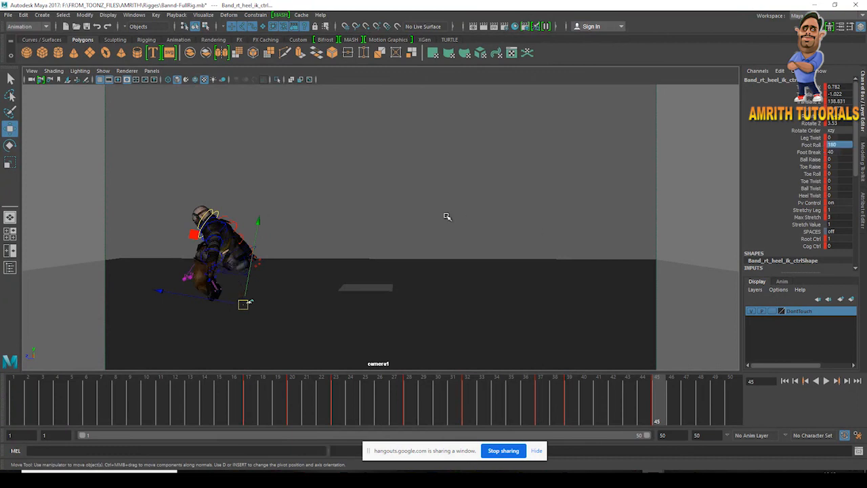
key("ctrl+z")
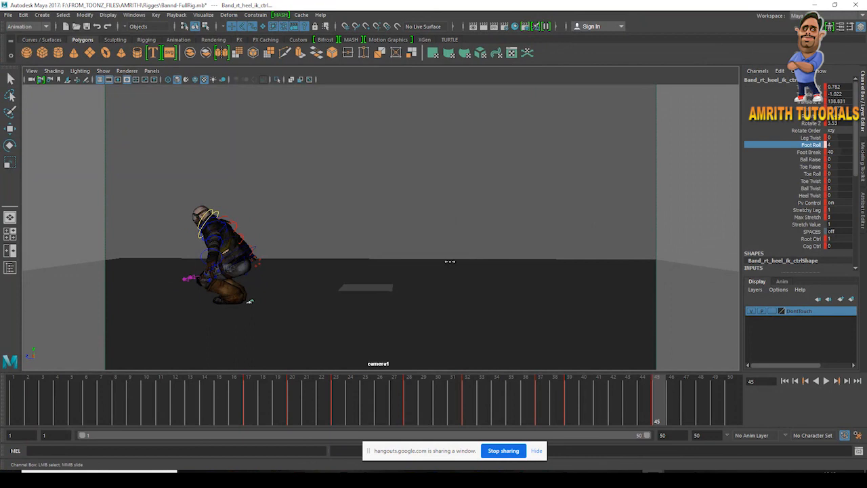
left_click_drag(705, 382, 657, 396)
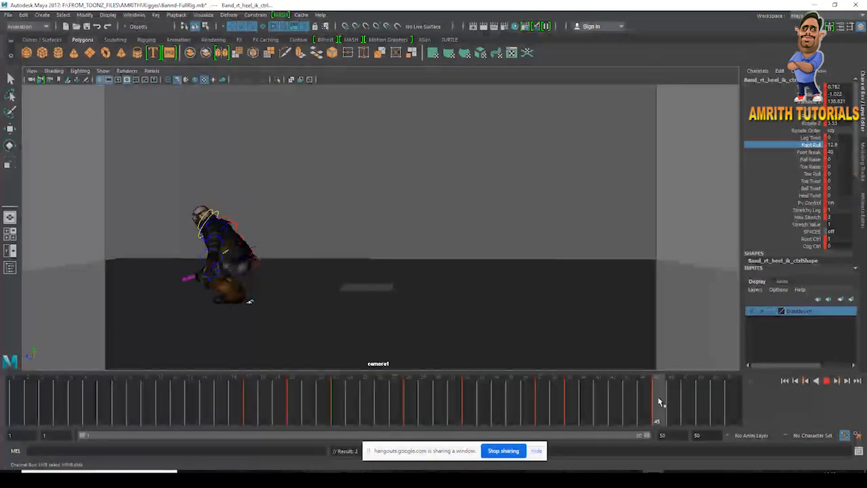
left_click(574, 393)
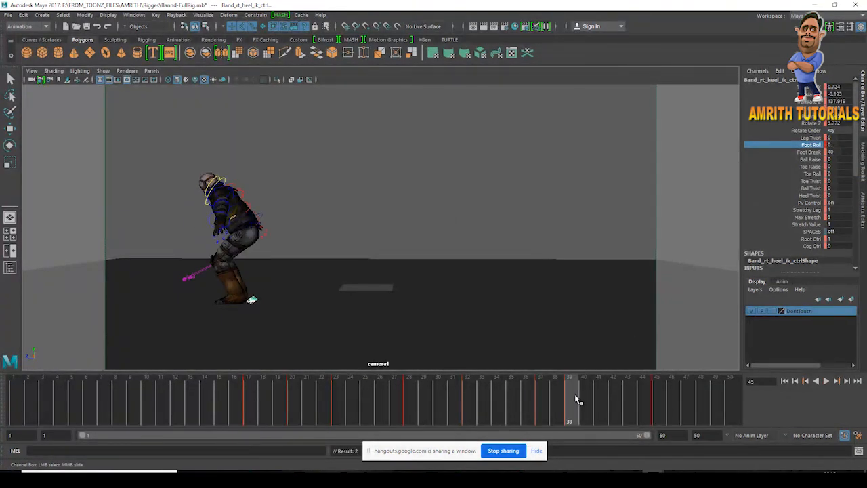
left_click_drag(551, 396, 569, 401)
key("alt+v")
At frame 32, set the heel controls' Foot Roll to 0, tilt the toes up, shift the feet forward and up, and play back.
mouse_move(656, 408)
left_mouse_down()
mouse_move(520, 389)
mouse_move(697, 426)
mouse_move(457, 406)
mouse_move(550, 417)
mouse_move(720, 406)
mouse_move(410, 402)
mouse_move(464, 395)
mouse_move(598, 439)
mouse_move(543, 413)
mouse_move(688, 413)
mouse_move(77, 411)
mouse_move(218, 421)
mouse_move(397, 410)
mouse_move(482, 447)
mouse_move(527, 443)
mouse_move(471, 439)
left_mouse_up()
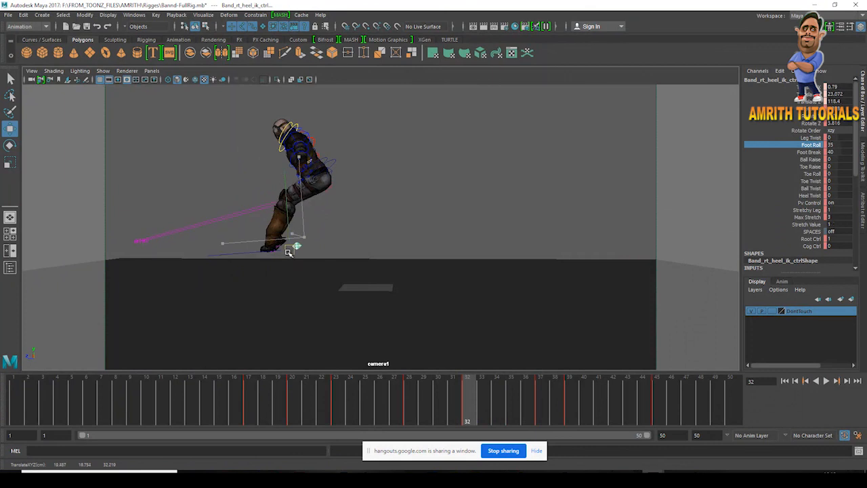
left_click(288, 252)
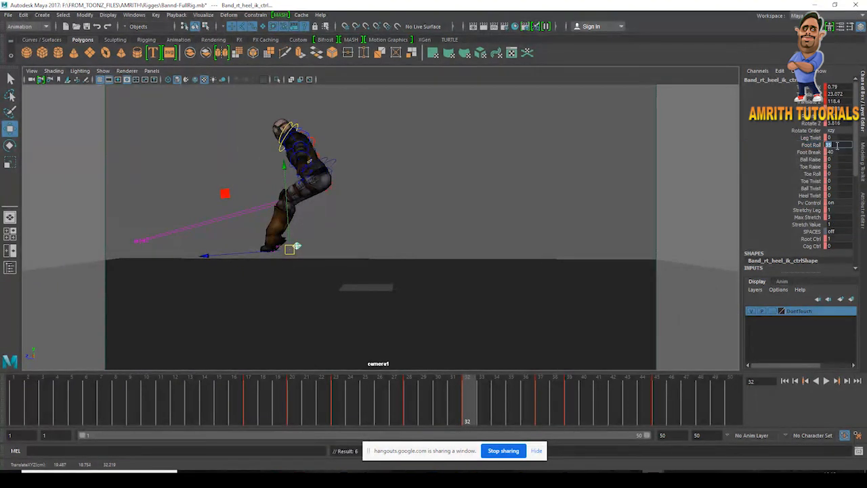
key("ctrl+z")
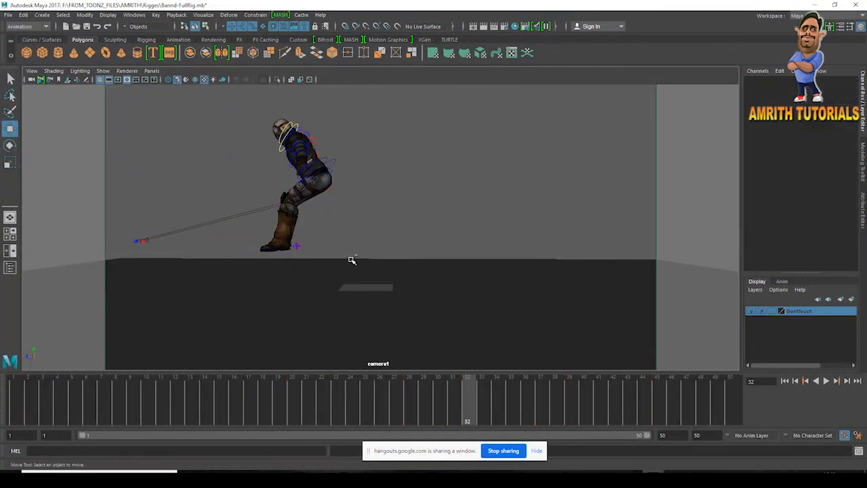
key("e")
left_click_drag(367, 297, 336, 333)
key("w")
left_click_drag(304, 257, 279, 246)
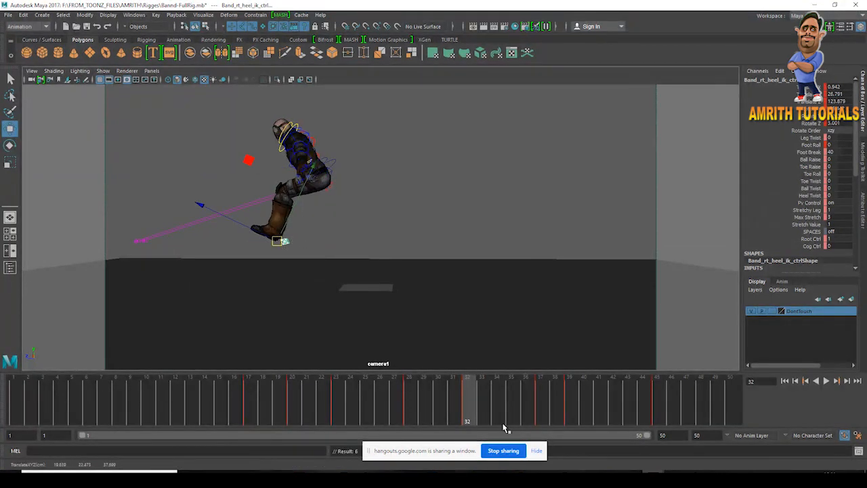
key("alt+v")
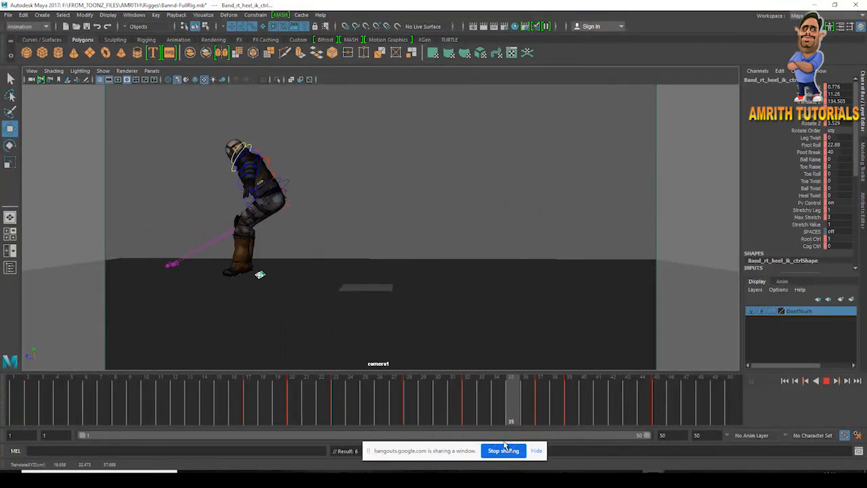
At frame 26, rotate the heel IK controls and move them back and down so the feet trail behind the body at takeoff.
left_click_drag(600, 410, 381, 402)
key("e")
left_click_drag(616, 343, 623, 304)
key("w")
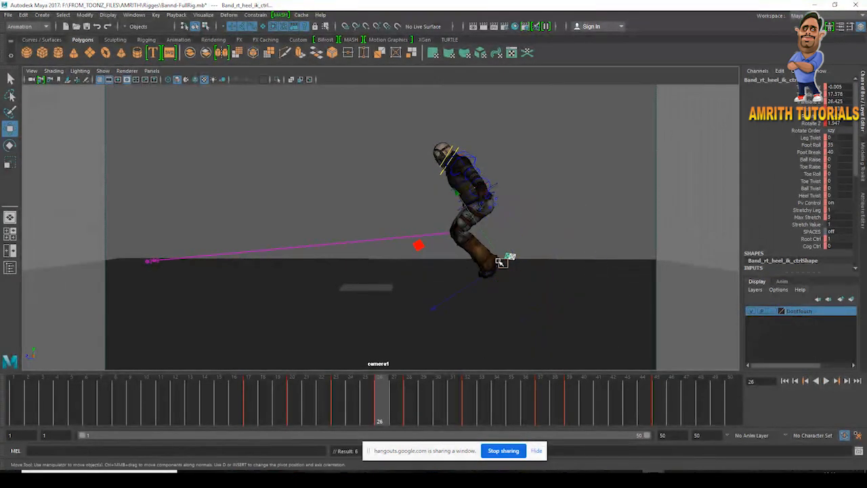
left_click_drag(502, 261, 516, 262)
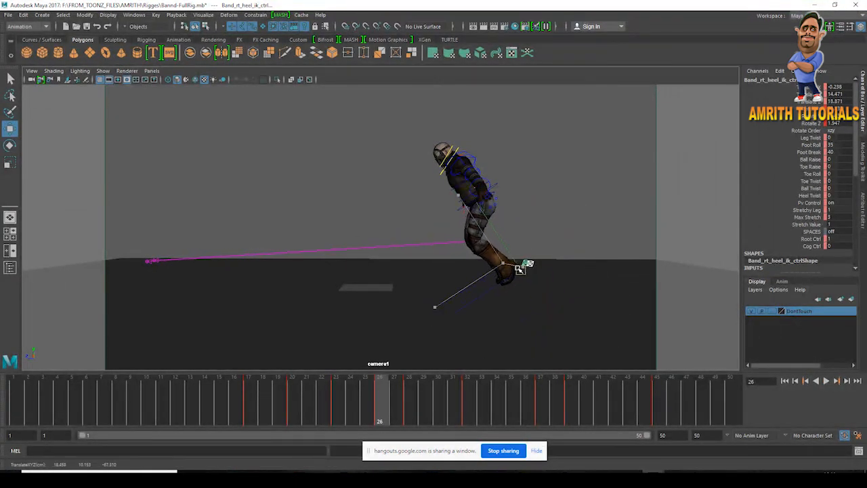
mouse_move(388, 405)
left_mouse_down()
mouse_move(435, 405)
mouse_move(404, 404)
left_mouse_up()
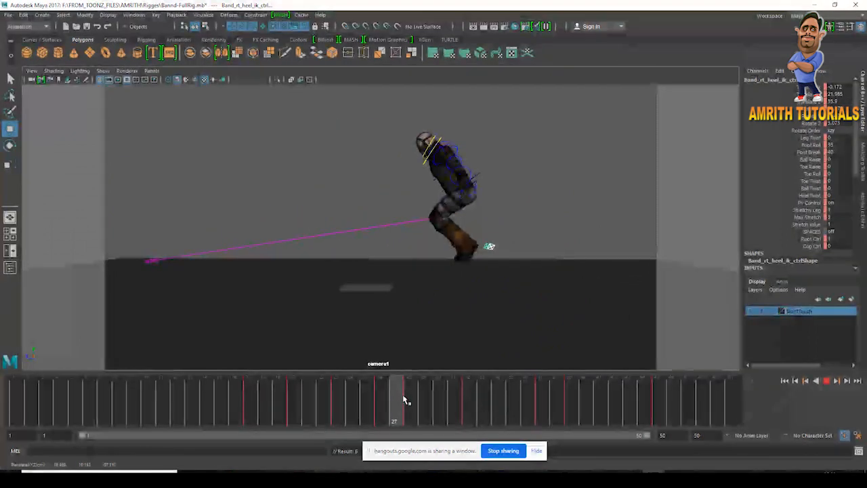
Delete the heel controls' keys at frame 28, repose the feet at that frame, and review the jump.
right_click(408, 403)
left_click(425, 289)
left_click(350, 384)
key("alt+v")
left_click_drag(318, 406, 413, 391)
key("e")
key("w")
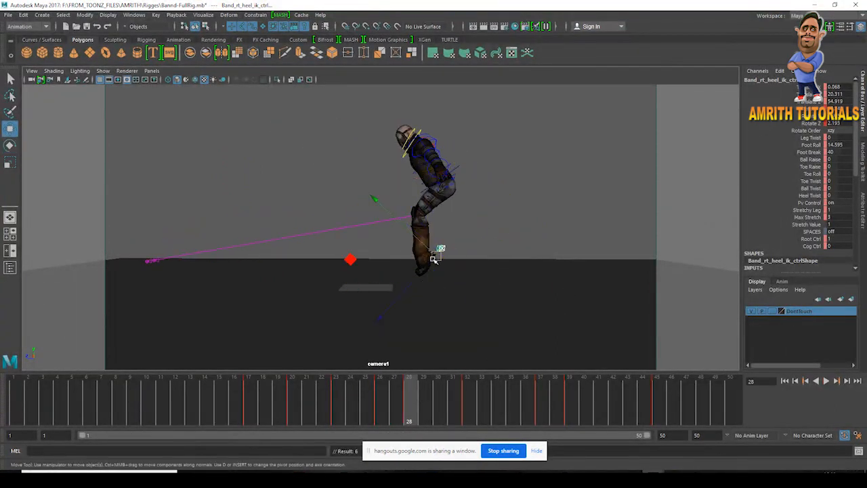
left_click_drag(380, 406, 613, 408)
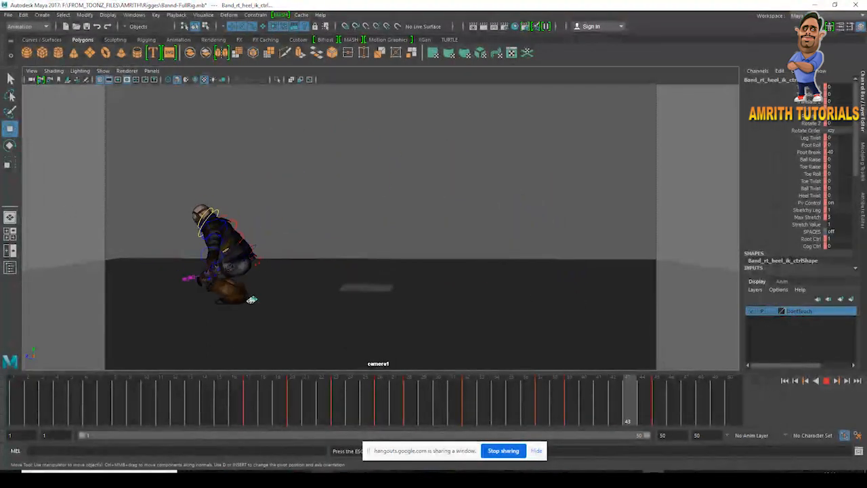
left_click_drag(265, 395, 423, 418)
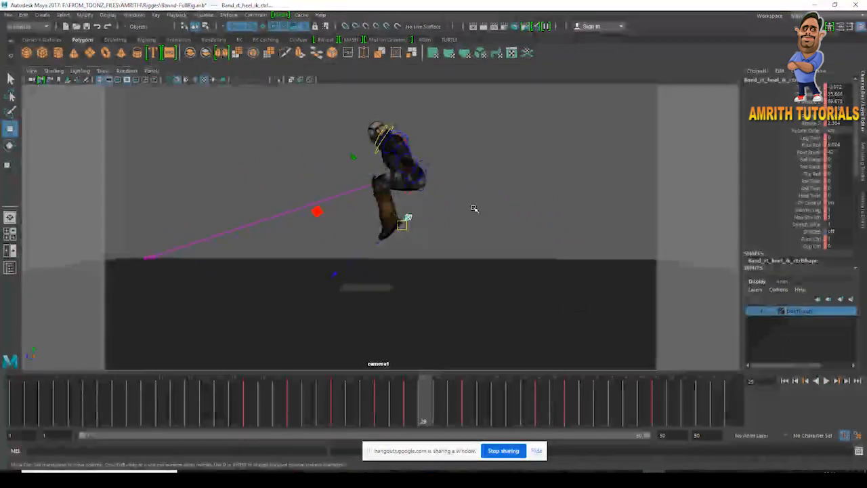
Select Band_cog_ctrl, undo its trial move, and isolate its Translate Z curve in an enlarged Graph Editor.
left_click(472, 207)
left_click(427, 174)
left_click_drag(411, 175, 408, 178)
key("ctrl+z")
left_click(142, 16)
mouse_move(165, 64)
left_click(270, 73)
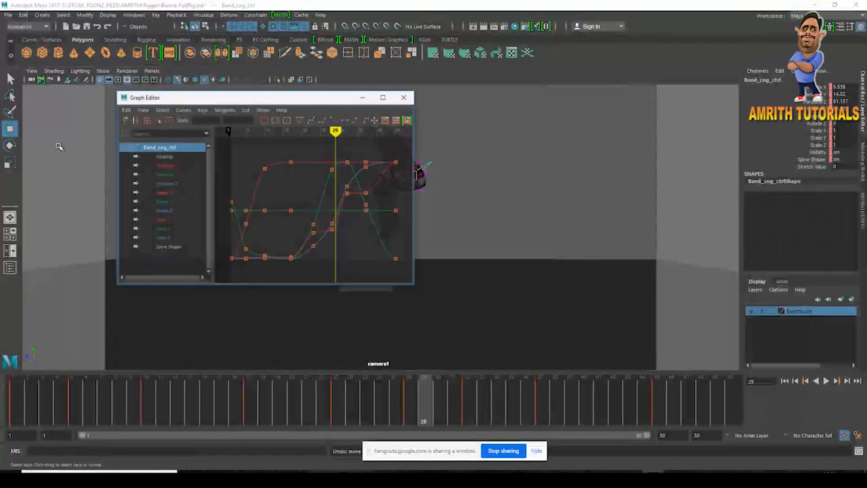
left_click(174, 184)
left_click_drag(507, 247, 681, 246)
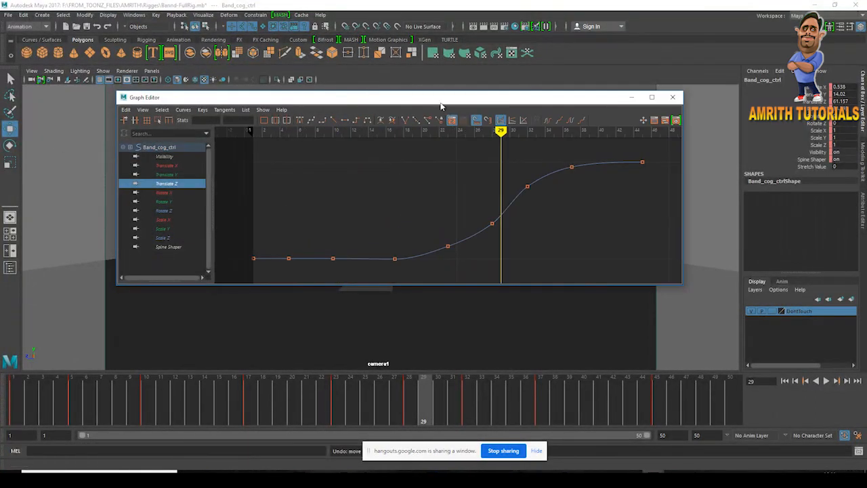
left_click_drag(444, 98, 478, 251)
Delete the Translate Z keys at frames 28 and 32 to smooth Band_cog_ctrl's forward motion, and play back the jump.
left_click(526, 376)
key("Delete")
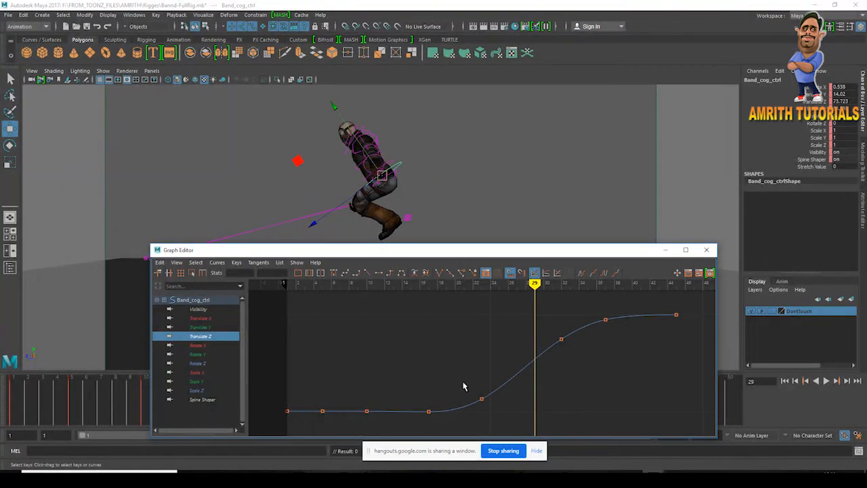
left_click_drag(560, 334, 593, 366)
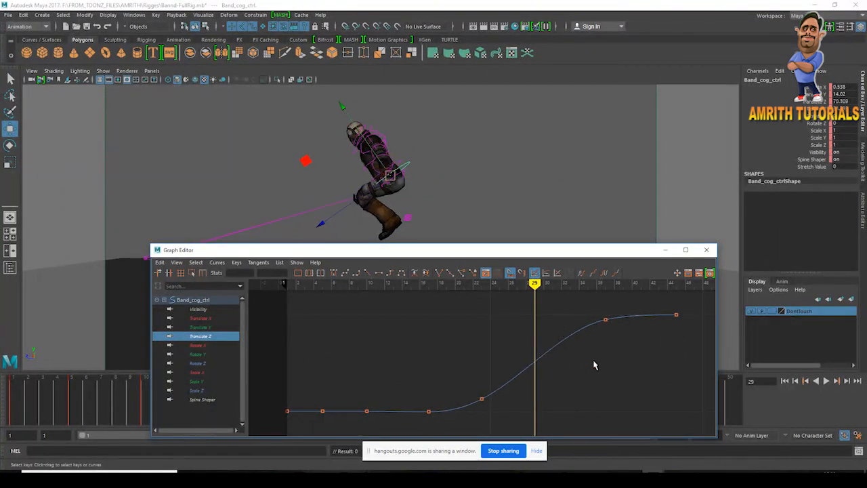
left_click(667, 250)
left_click_drag(203, 410, 525, 407)
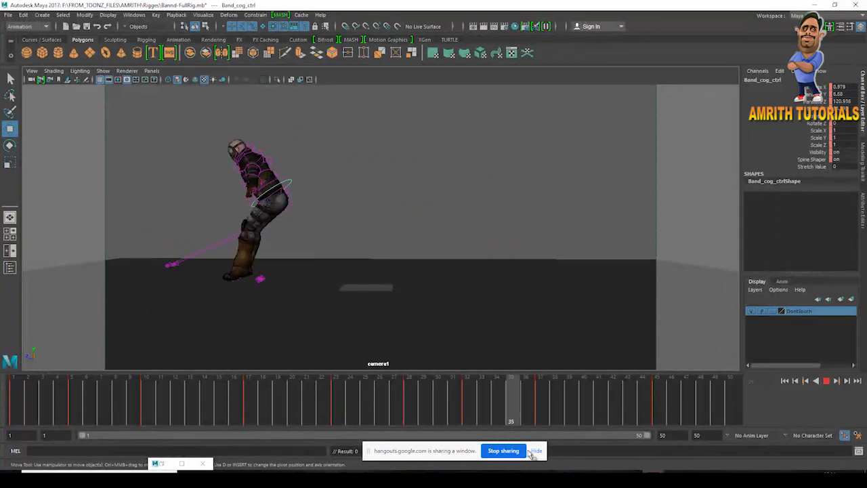
mouse_move(457, 419)
left_mouse_down()
mouse_move(288, 410)
mouse_move(334, 398)
mouse_move(407, 406)
mouse_move(305, 405)
mouse_move(393, 407)
mouse_move(337, 402)
left_mouse_up()
On Band_cog_ctrl's Translate Y curve, raise the frame 17 key to about -14.5.
key("space")
key("space")
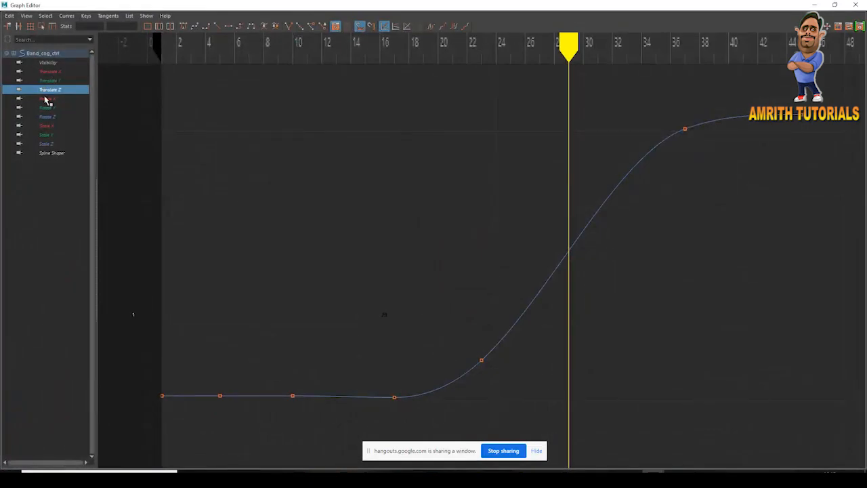
left_click(50, 80)
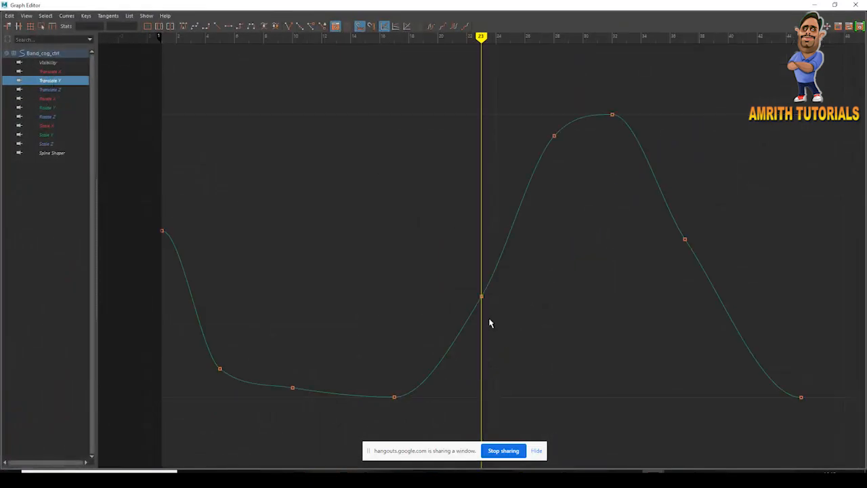
left_click_drag(405, 5, 657, 97)
left_click(824, 293)
left_click_drag(230, 406, 248, 406)
left_click_drag(620, 248, 647, 279)
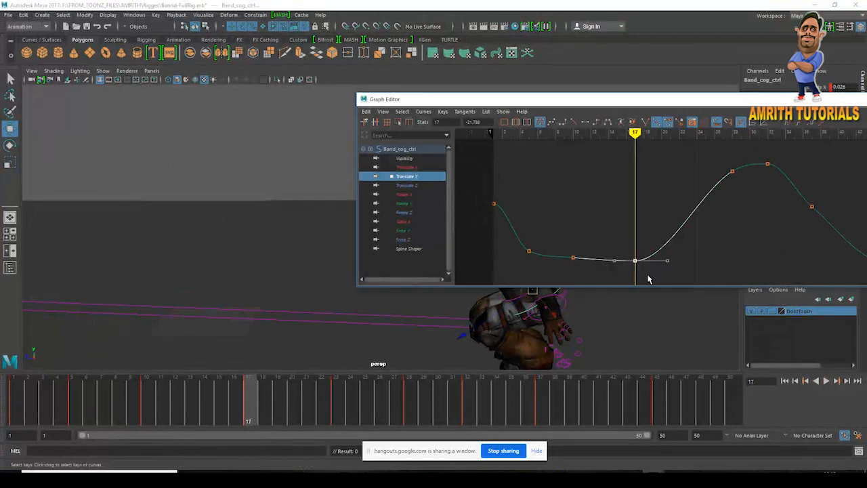
middle_click_drag(648, 275, 648, 246)
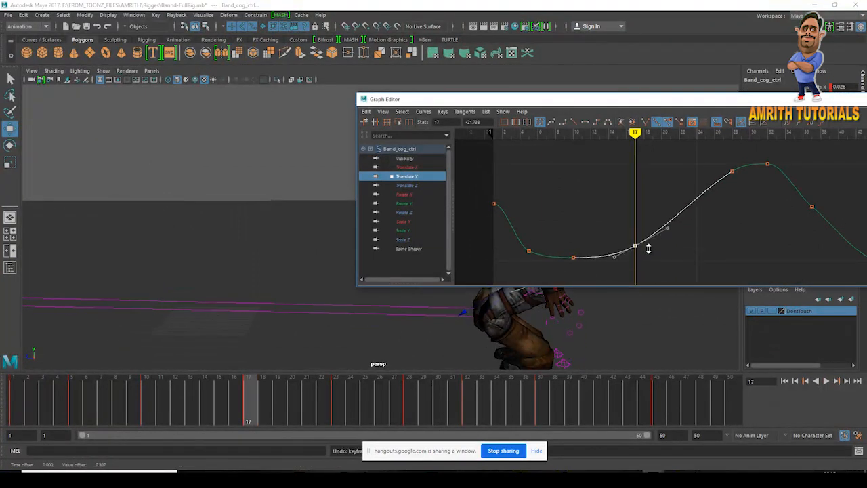
From a side perspective view, try sliding Band_cog_ctrl forward in Translate Z at frame 17, and undo it.
left_click_drag(771, 95, 579, 66)
left_click(679, 71)
left_click_drag(559, 145, 396, 240, "alt")
key("alt+v")
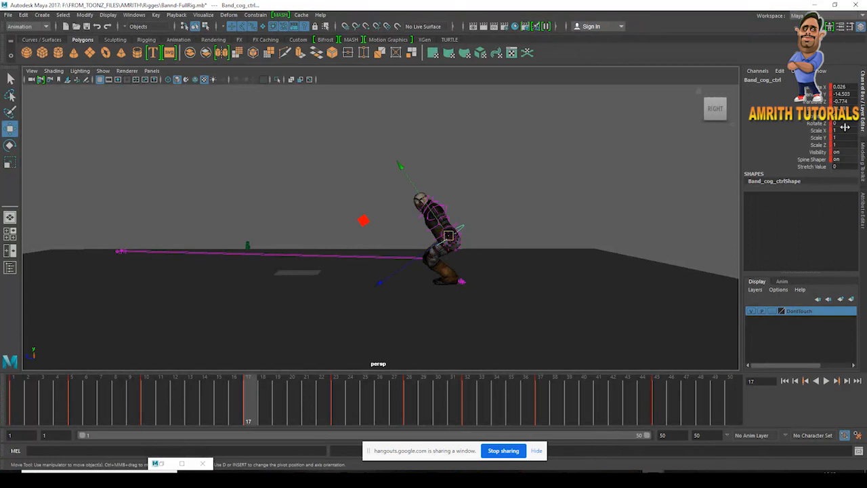
middle_click_drag(455, 232, 551, 237)
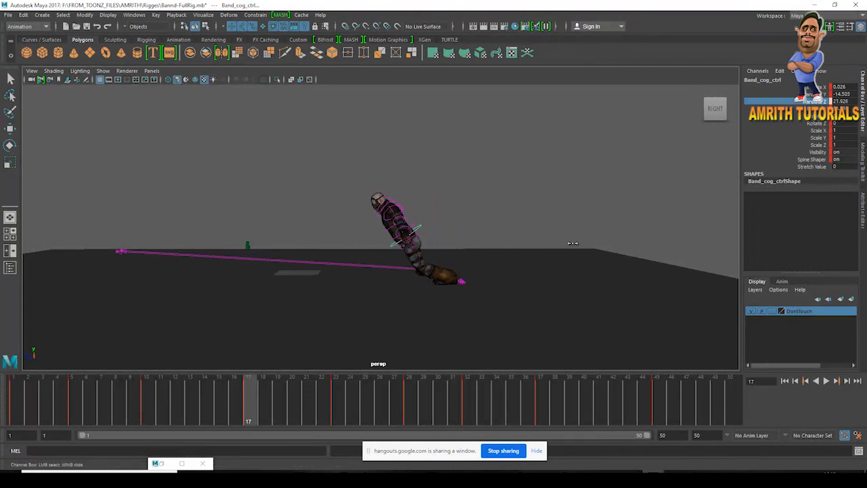
key("ctrl+z")
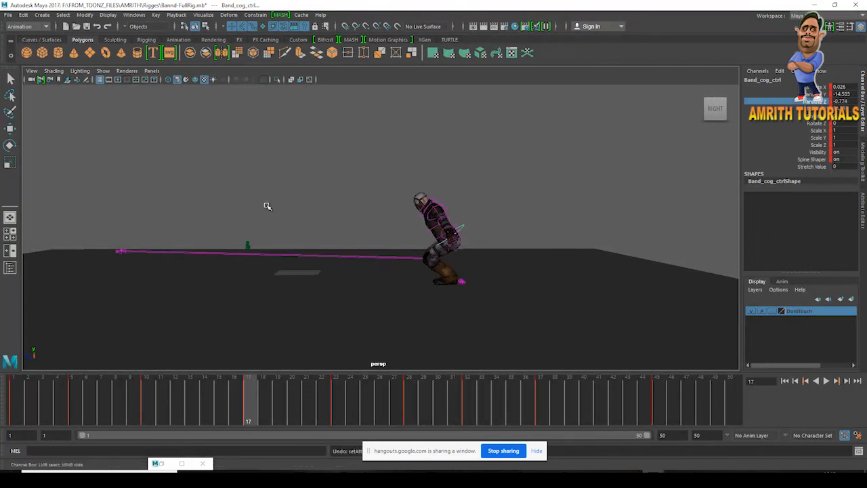
On Band_cog_ctrl's Translate Z curve, raise the frame 17 key slightly, delete the frame 23 key, and scrub through the takeoff.
left_click(182, 466)
left_click(59, 90)
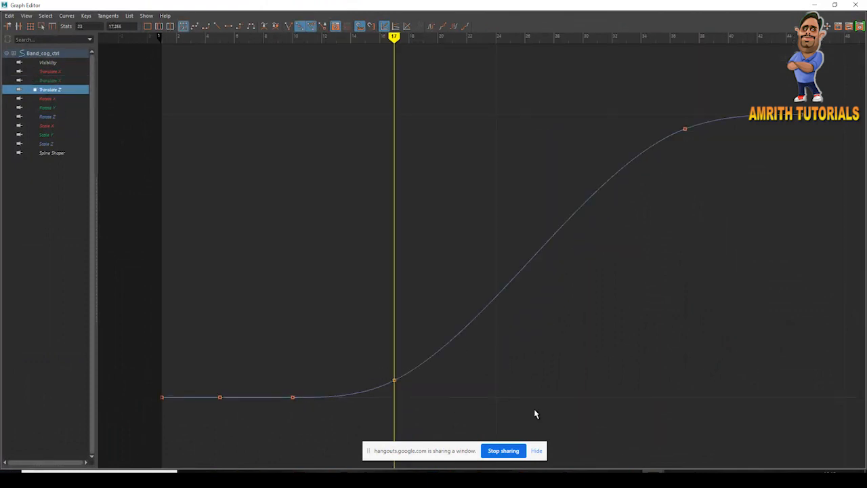
left_click(815, 8)
left_click_drag(250, 406, 474, 460)
left_click_drag(322, 418, 343, 416)
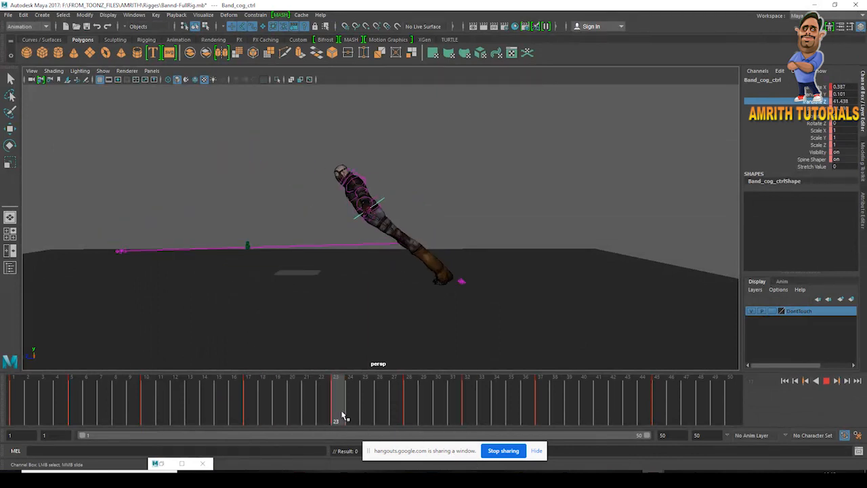
key("space")
key("space")
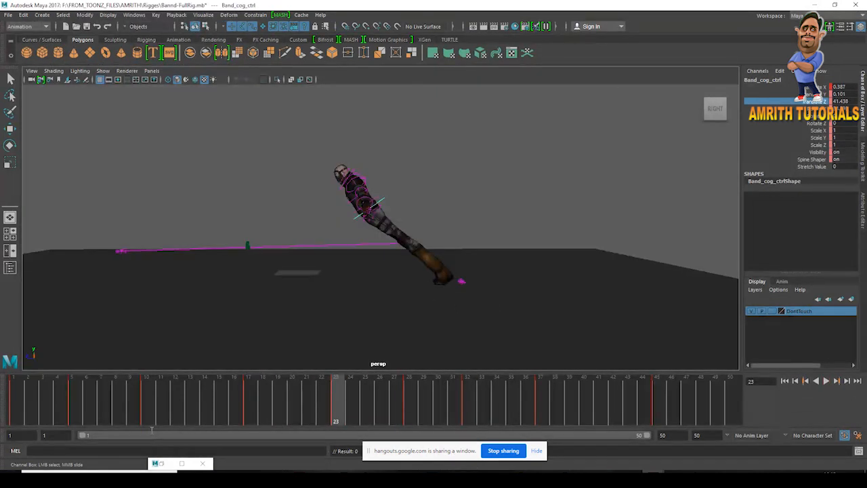
At frame 23, lower Band_cog_ctrl's Translate Y key and pull the body back and down to about Y -14.3, Z 24.6.
left_click(181, 463)
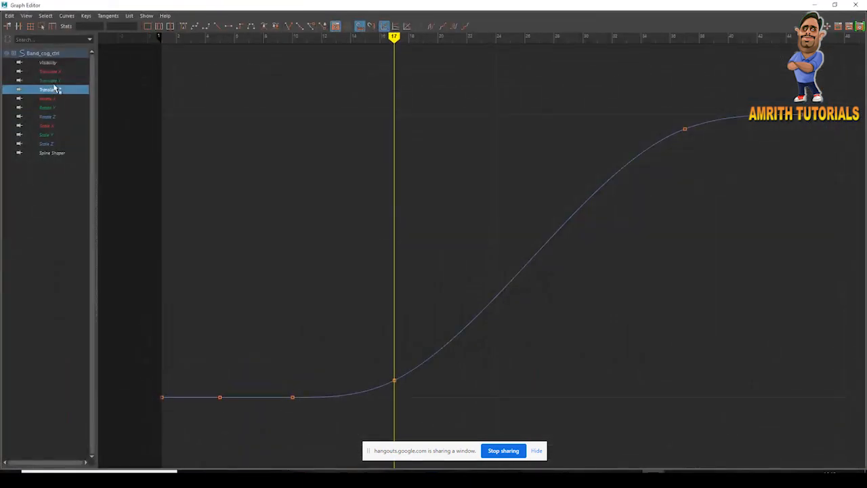
left_click(50, 81)
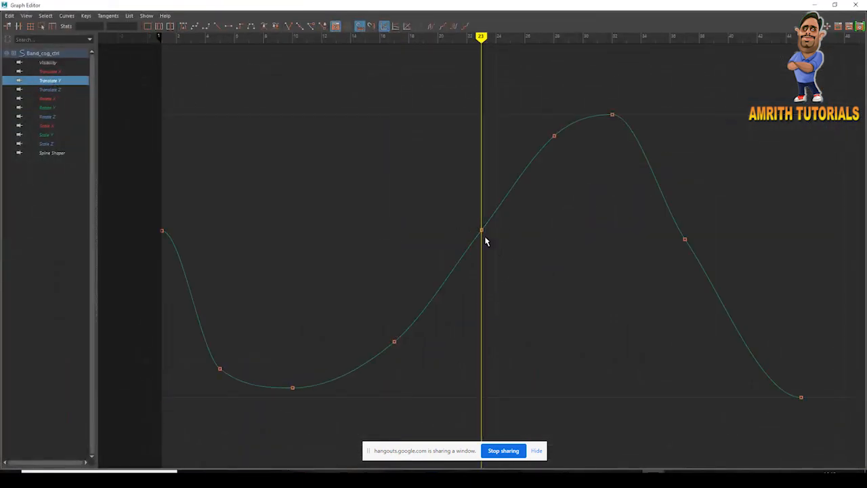
middle_click_drag(494, 287, 494, 302)
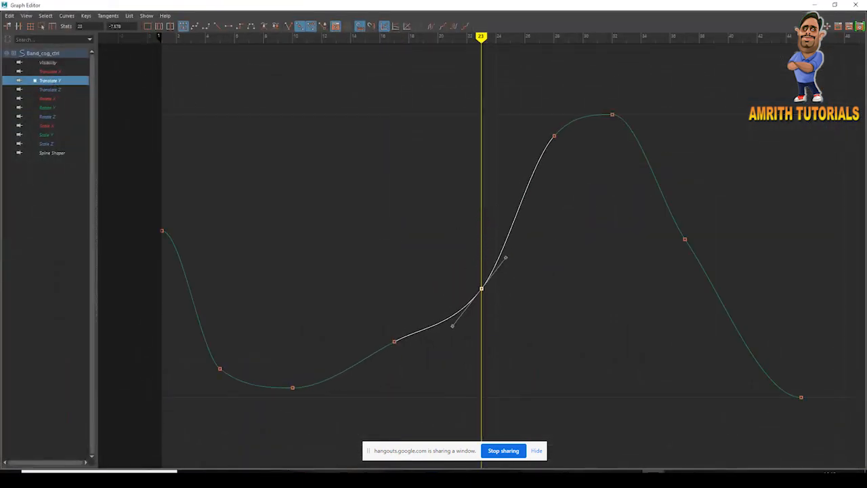
left_click(821, 5)
left_click_drag(298, 426, 335, 398)
key("w")
left_click_drag(370, 224, 403, 235)
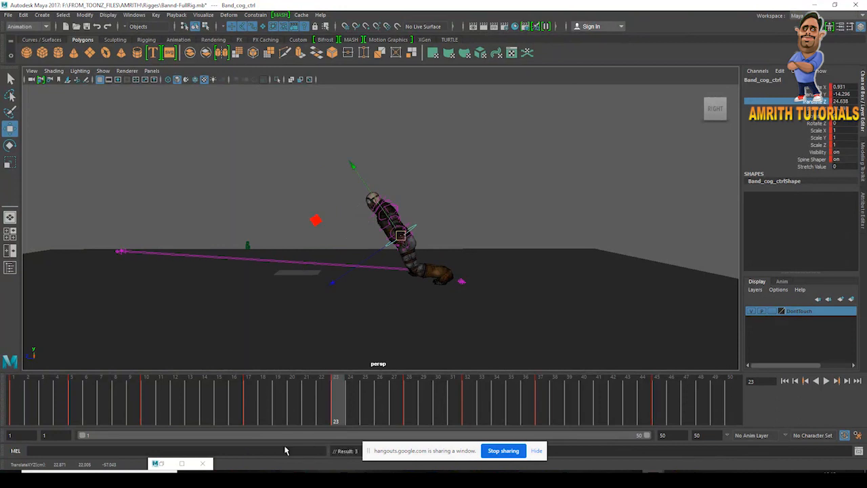
Play back the jump and scrub from frame 17 to frame 23 to review the takeoff.
key("alt+v")
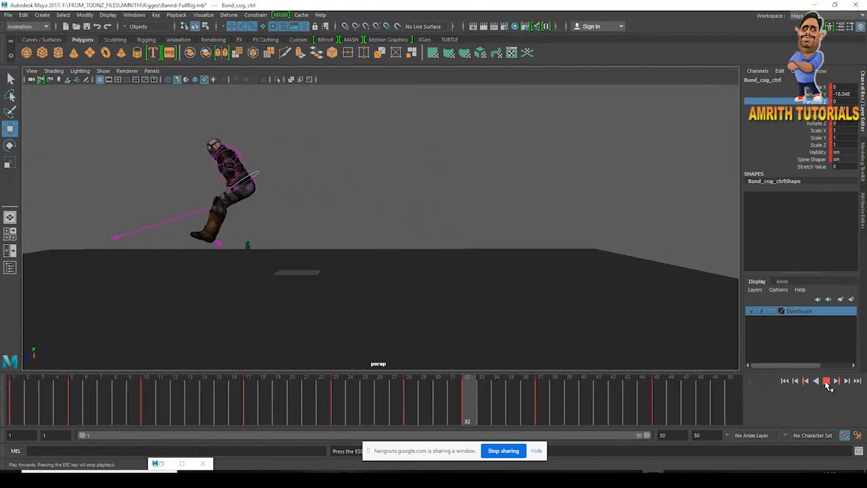
mouse_move(266, 401)
left_mouse_down()
mouse_move(342, 403)
mouse_move(119, 400)
mouse_move(223, 400)
mouse_move(143, 394)
mouse_move(229, 389)
mouse_move(248, 395)
mouse_move(150, 399)
mouse_move(268, 403)
mouse_move(251, 403)
left_mouse_up()
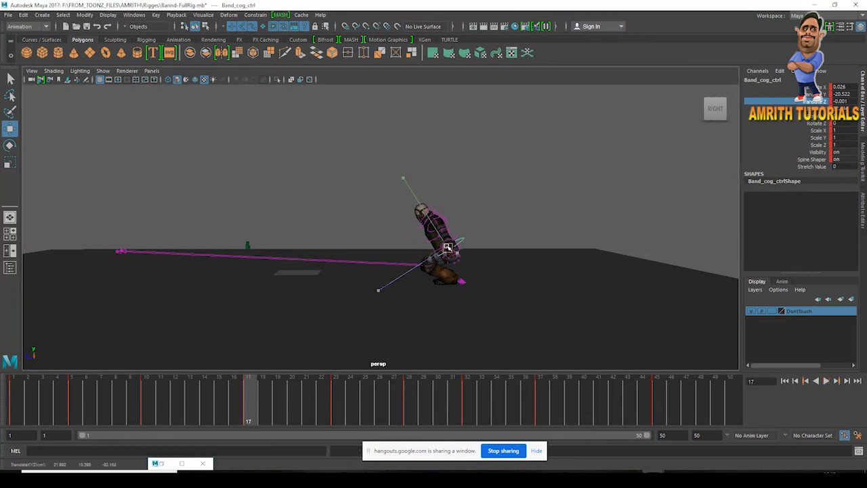
left_click_drag(150, 404, 340, 413)
On Band_cog_ctrl's Translate Z curve, lower the frame 23 key to about 7.5.
key("space")
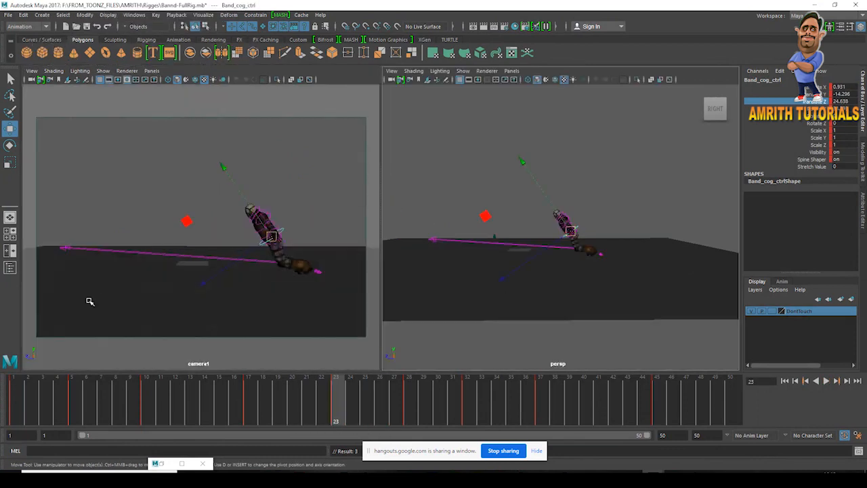
left_click(183, 465)
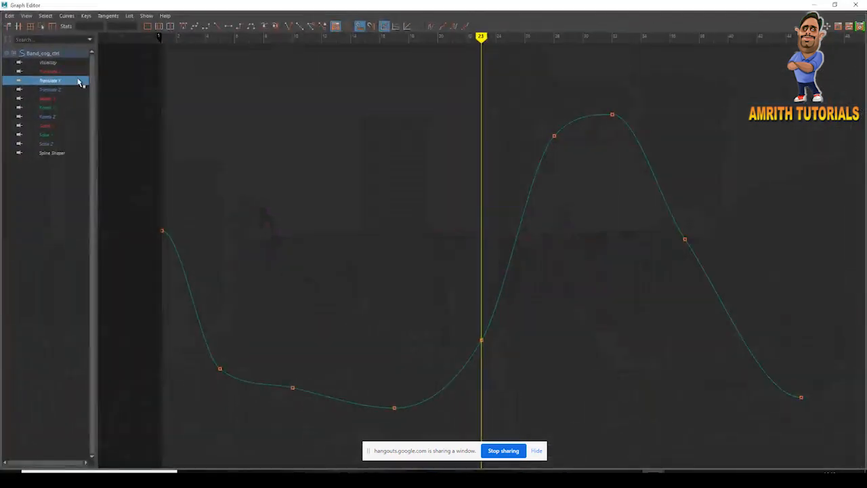
left_click(61, 92)
middle_click_drag(515, 349, 521, 384)
left_click(804, 8)
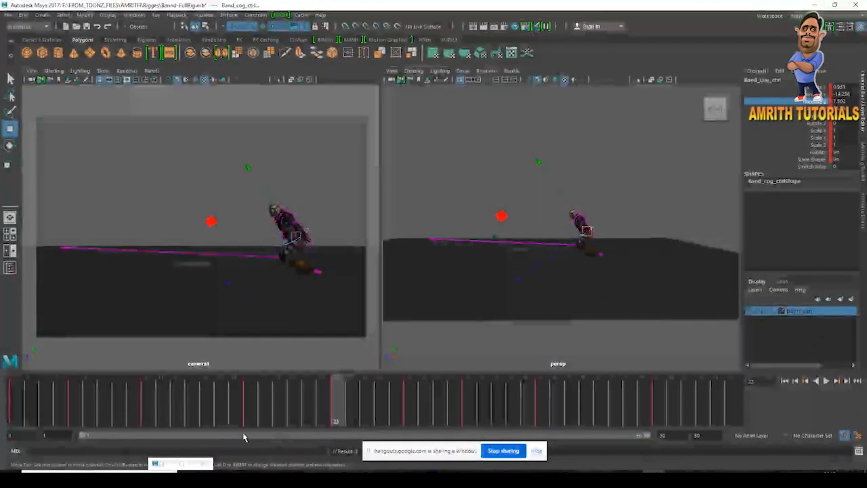
In the camera1 view at frame 32, raise Band_rt_heel_ik_ctrl and pull it back to about Y 32.3, Z 118.6.
key("space")
left_click_drag(336, 404, 465, 415)
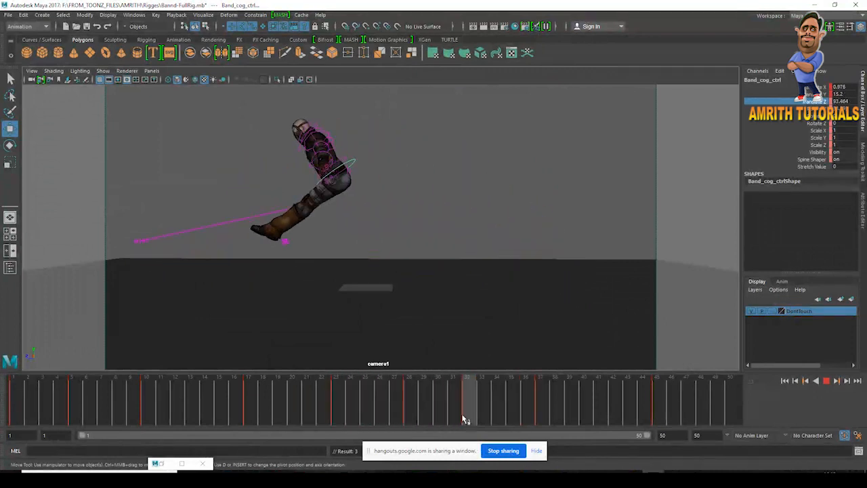
left_click(285, 243)
left_click_drag(285, 244, 295, 230)
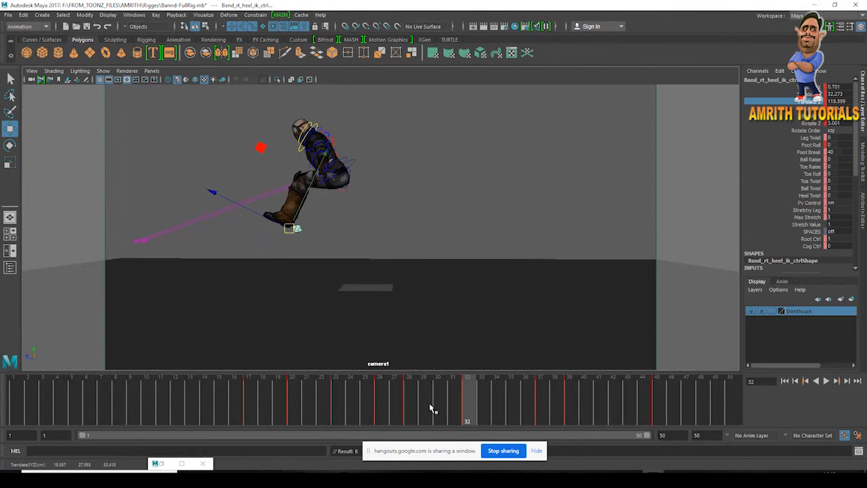
Play the jump through camera1, make a playblast of it, watch the video full size, and close it.
key("alt+v")
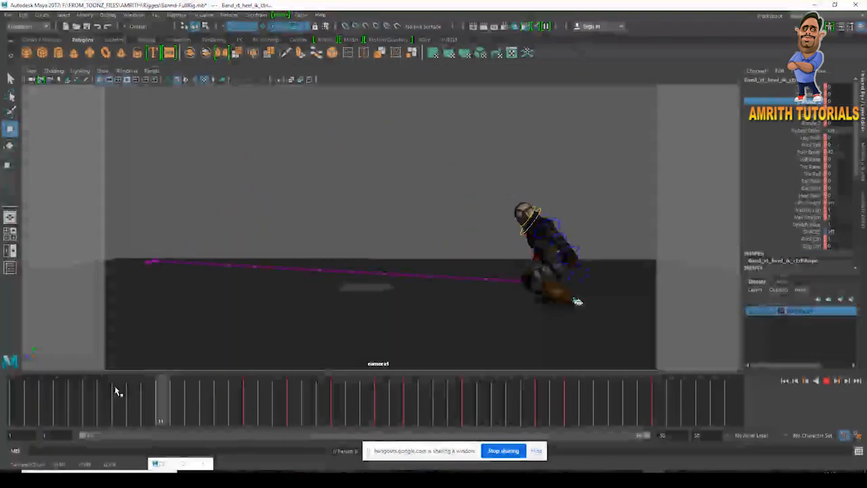
key("shift+alt+v")
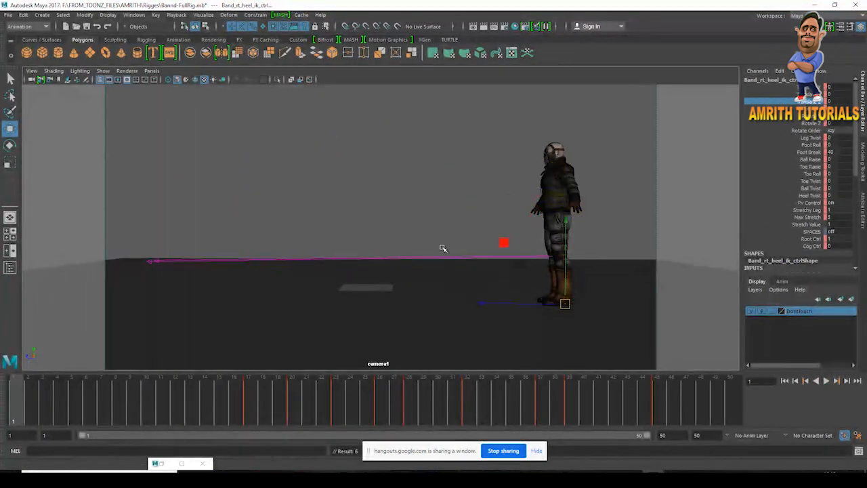
left_click(427, 218)
right_click(458, 390)
left_click(457, 386)
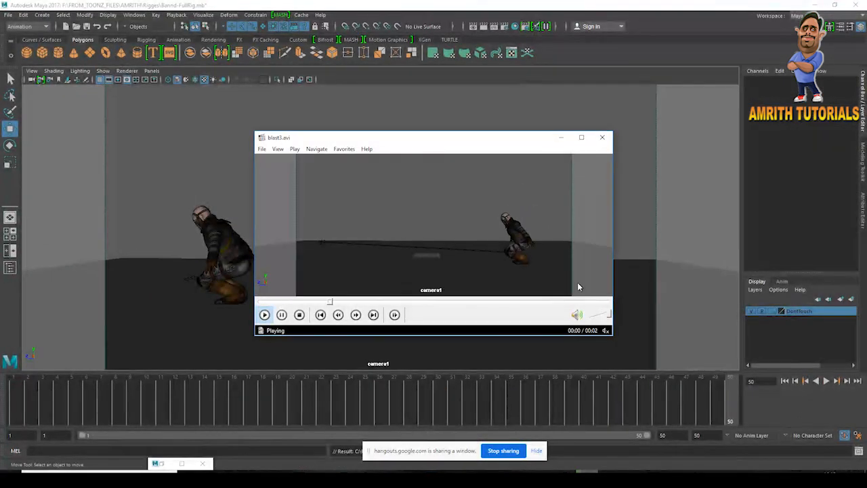
left_click(581, 137)
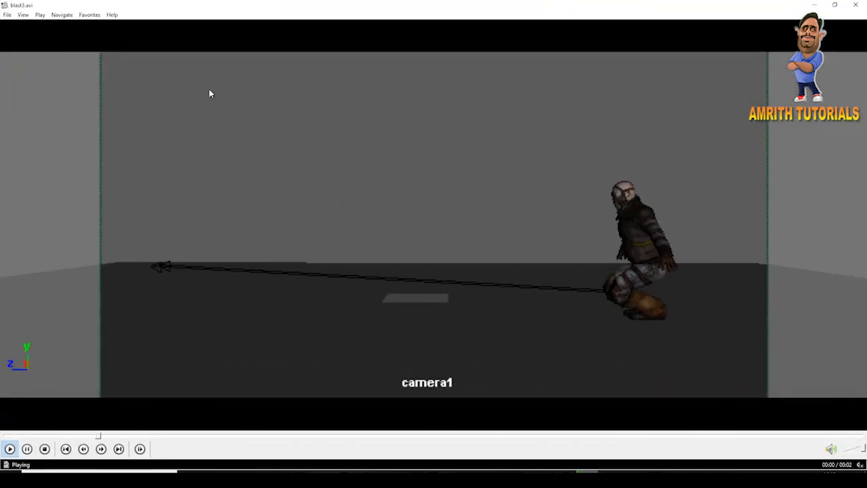
left_click(834, 5)
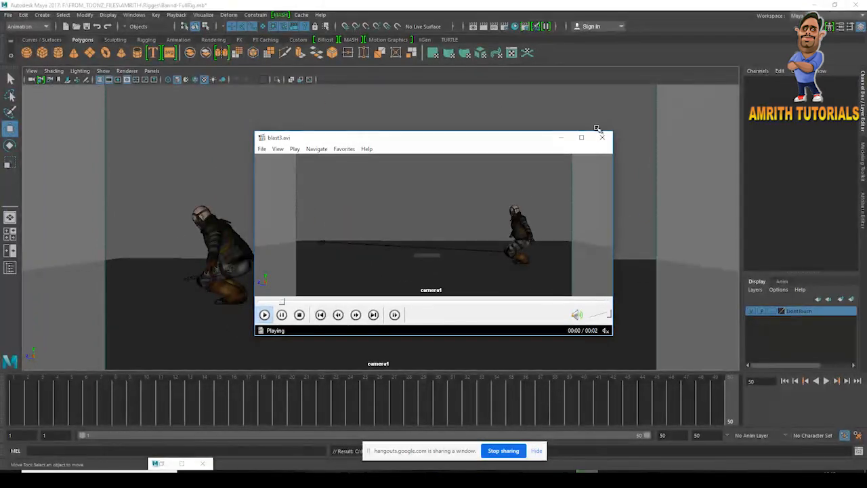
left_click(600, 136)
Return to frame 1 and restore the display of the rig's control curves in the camera1 view.
left_click_drag(29, 395, 2, 415)
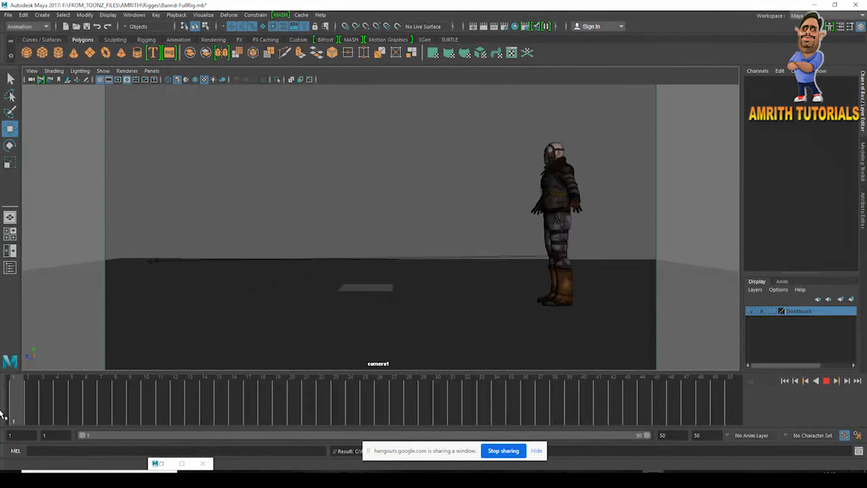
left_click(103, 70)
left_click(120, 120)
left_click(103, 70)
left_click(131, 119)
Select Band_cog_ctrl in a close perspective view and examine the crouch pose at frame 5.
key("space")
key("space")
right_click_drag(567, 271, 555, 198, "alt")
middle_click_drag(555, 197, 497, 217, "alt")
left_click_drag(497, 217, 498, 245, "alt")
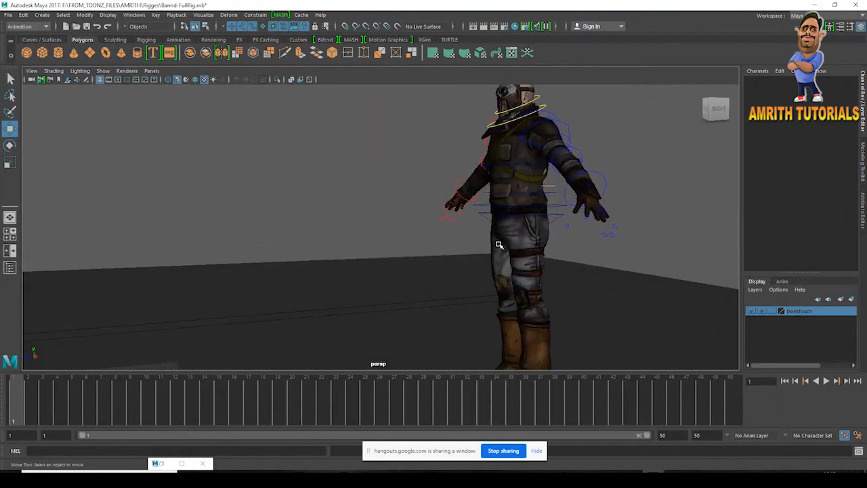
left_click(482, 206)
key("alt+v")
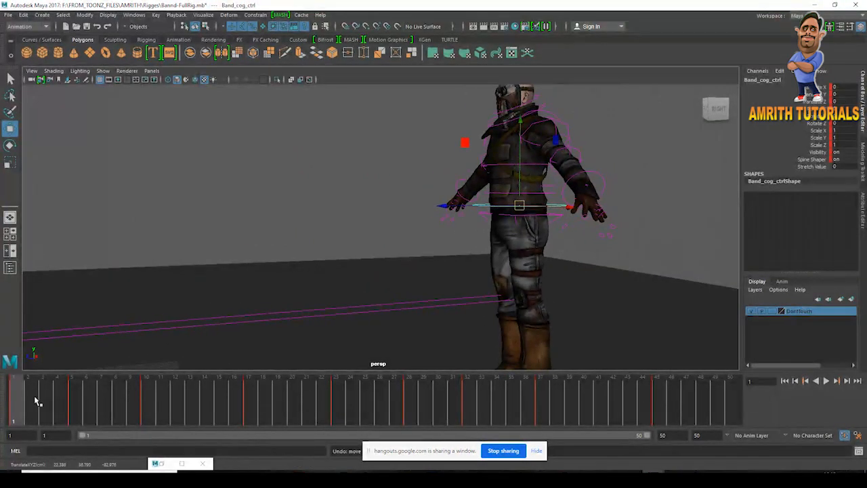
left_click(71, 406)
left_click_drag(284, 285, 476, 300, "alt")
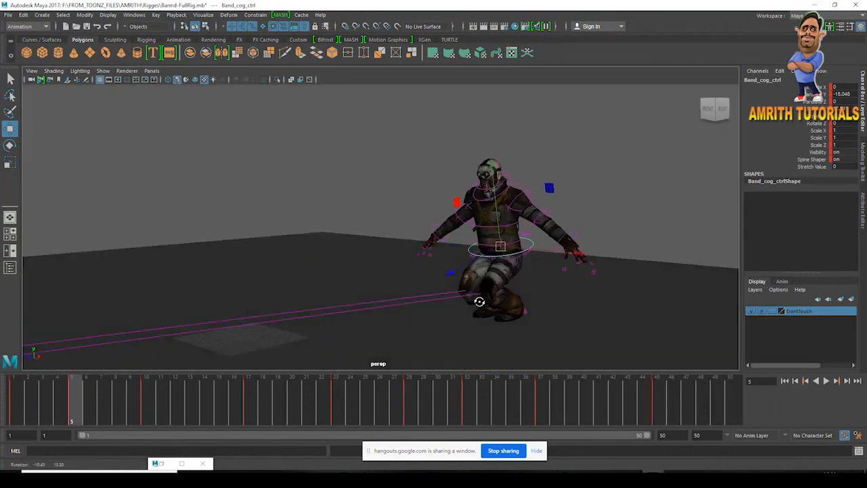
Select Band_spineMid_1_ctrl for rotation, key it at frames 1 and 5, and scrub the crouch from the side.
key("e")
left_click(487, 234)
right_click_drag(487, 233, 505, 271, "alt")
left_click_drag(467, 205, 366, 284, "alt")
left_click(27, 399)
left_click_drag(40, 398, 72, 408)
mouse_move(407, 271)
left_mouse_down("alt")
mouse_move(474, 264)
mouse_move(407, 281)
left_mouse_up("alt")
left_click(30, 400)
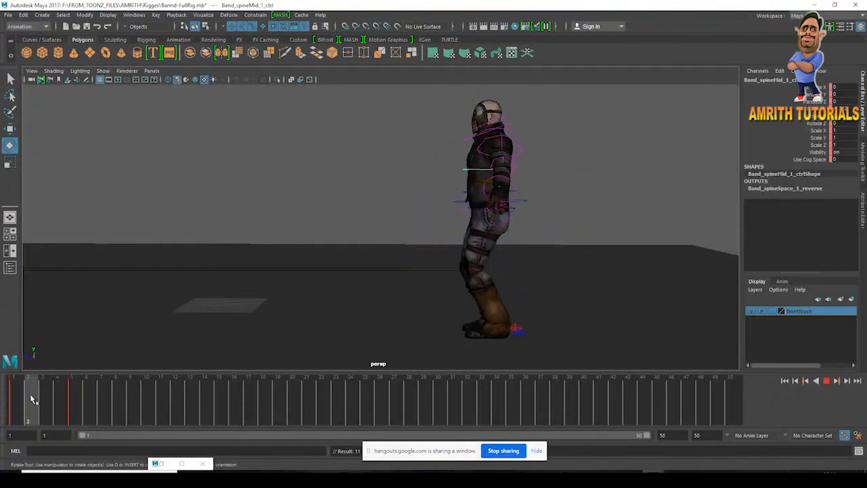
Rotate the mid-spine control about 11° in X at frame 14 and scrub through the crouch.
mouse_move(175, 422)
left_mouse_down()
mouse_move(234, 421)
mouse_move(194, 422)
left_mouse_up()
left_click_drag(359, 277, 417, 278, "alt")
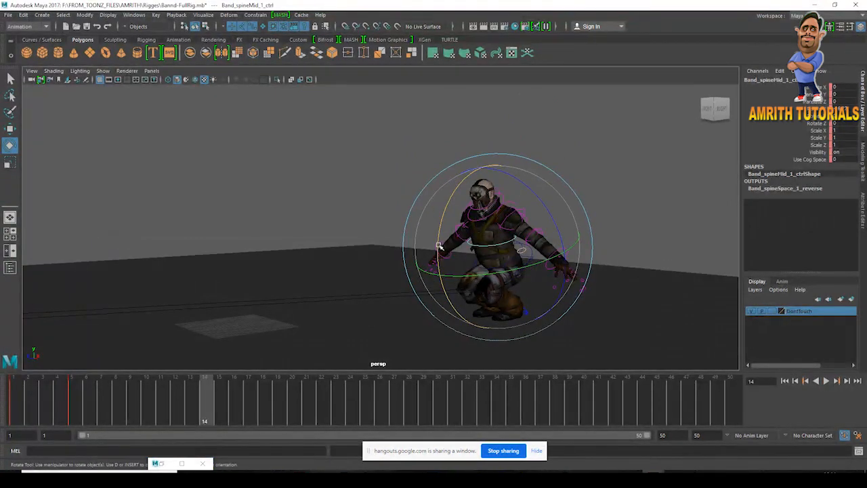
left_click_drag(51, 405, 134, 411)
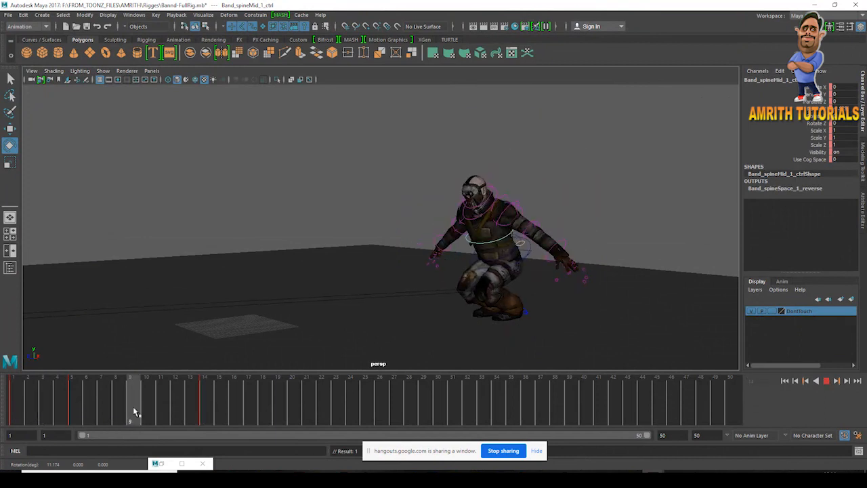
mouse_move(24, 403)
left_mouse_down()
mouse_move(71, 399)
mouse_move(27, 404)
mouse_move(100, 406)
mouse_move(249, 433)
mouse_move(73, 397)
mouse_move(85, 400)
left_mouse_up()
Key the head control at frame 1 and rotate it about -28° in X at frame 7.
key("w")
left_click(600, 188)
left_click(483, 192)
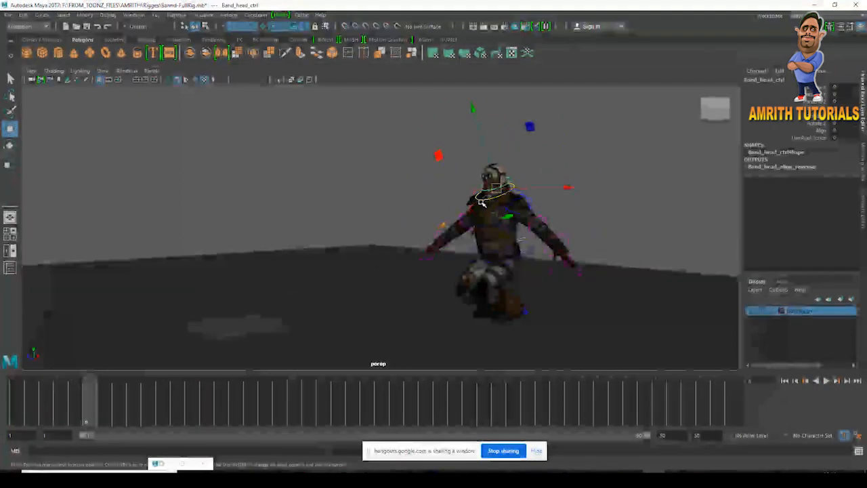
key("e")
key("alt+v")
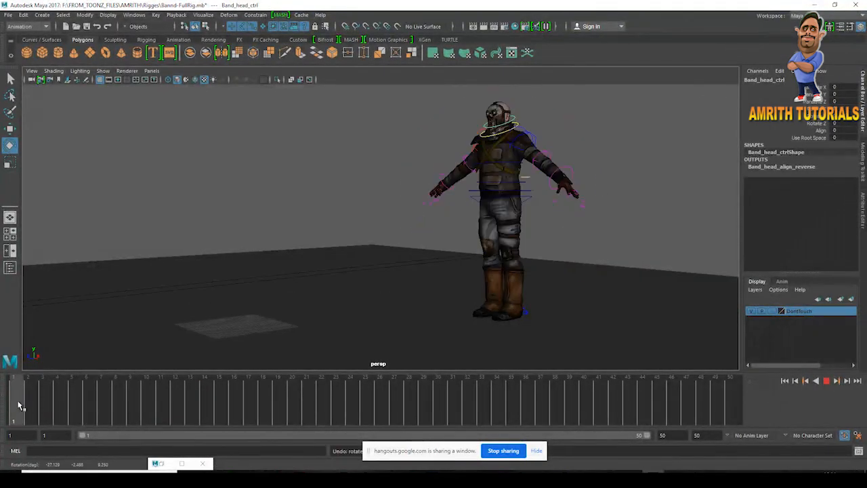
key("alt+v")
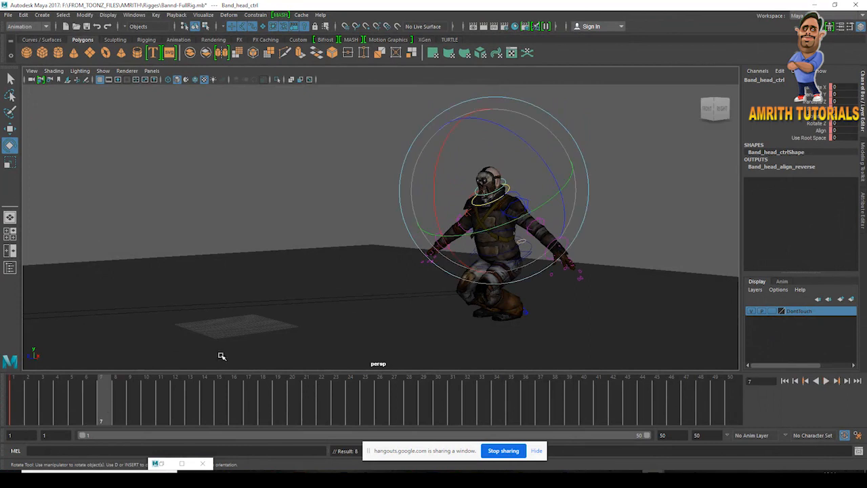
left_click_drag(437, 210, 270, 319)
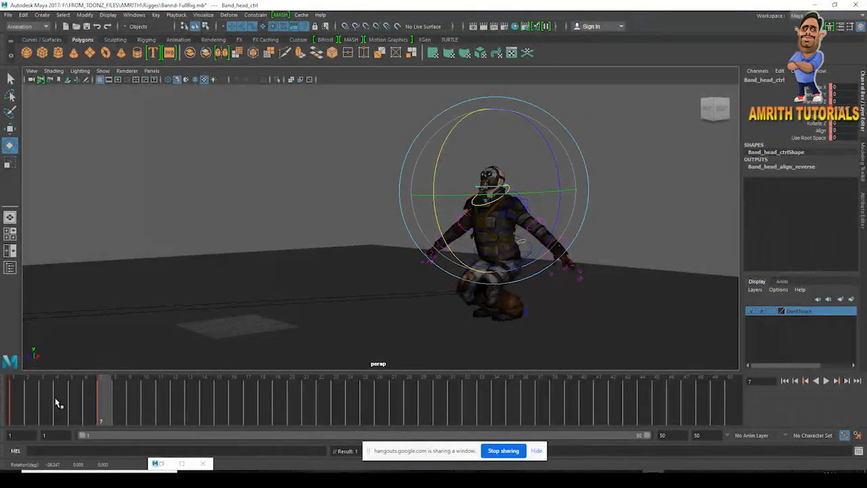
Adjust the head control's X rotation at frame 17 and scrub through the head motion.
key("alt+v")
key("alt+v")
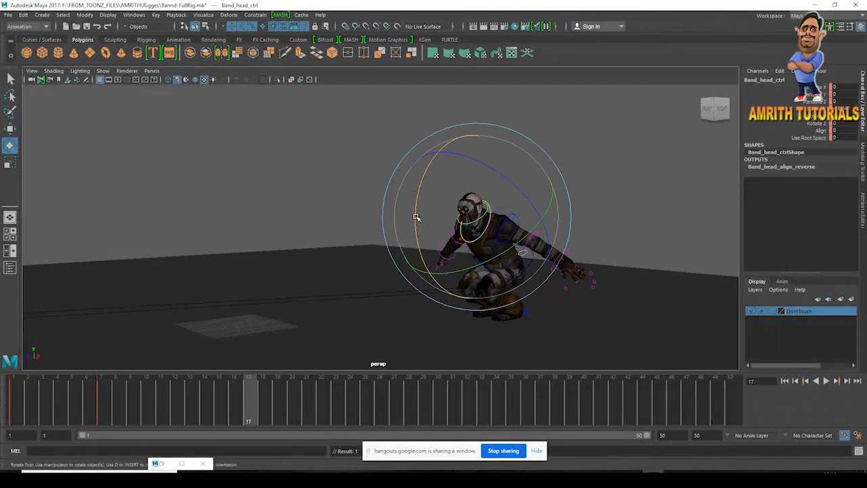
key("alt+v")
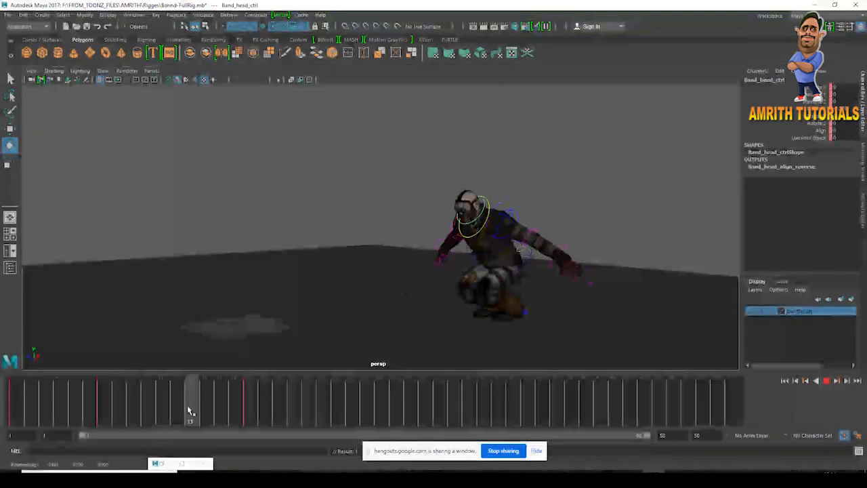
key("alt+shift+v")
key("alt+v")
Try raising the COG control's Translate Y key at frame 3 to -5.202 in the Graph Editor.
left_click(714, 109)
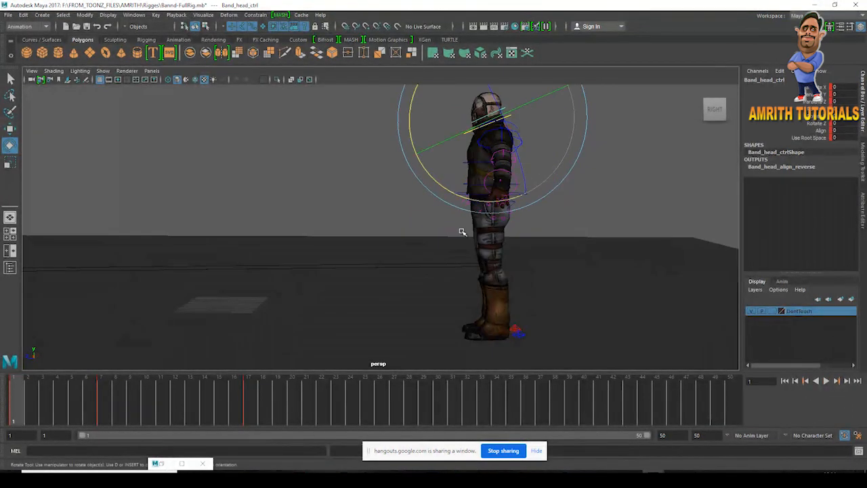
key("w")
left_click(522, 196)
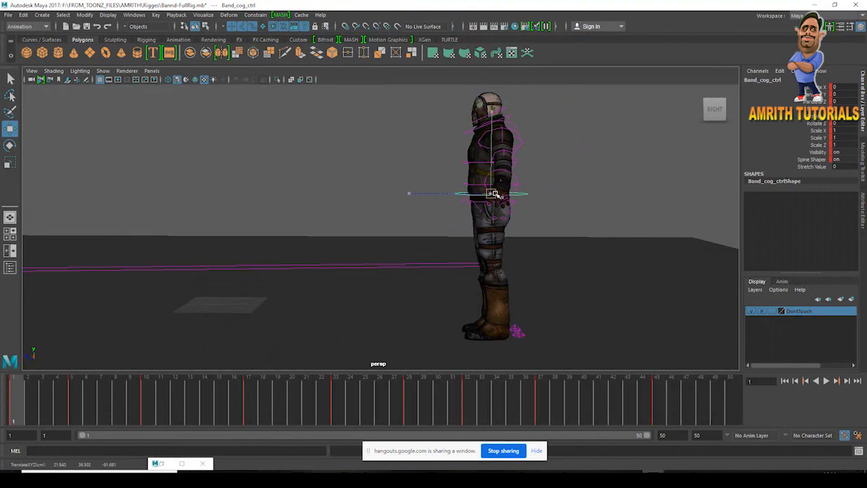
key("alt+v")
left_click_drag(67, 401, 48, 395)
left_click(10, 250)
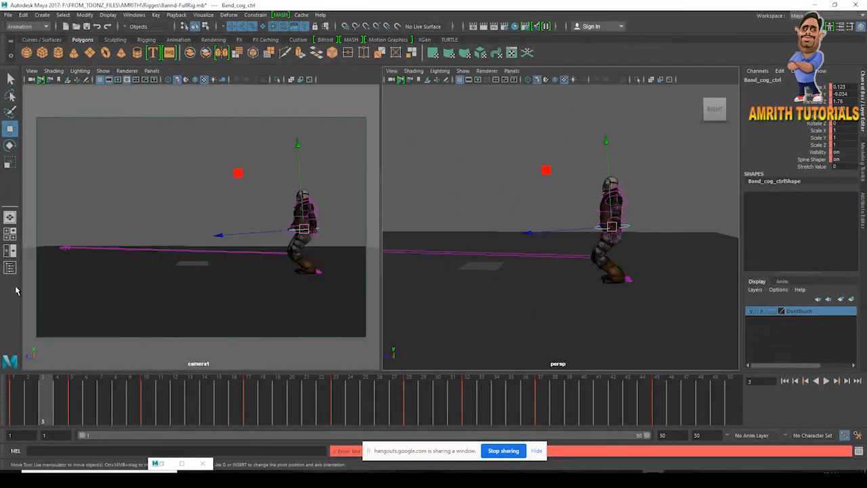
left_click(181, 465)
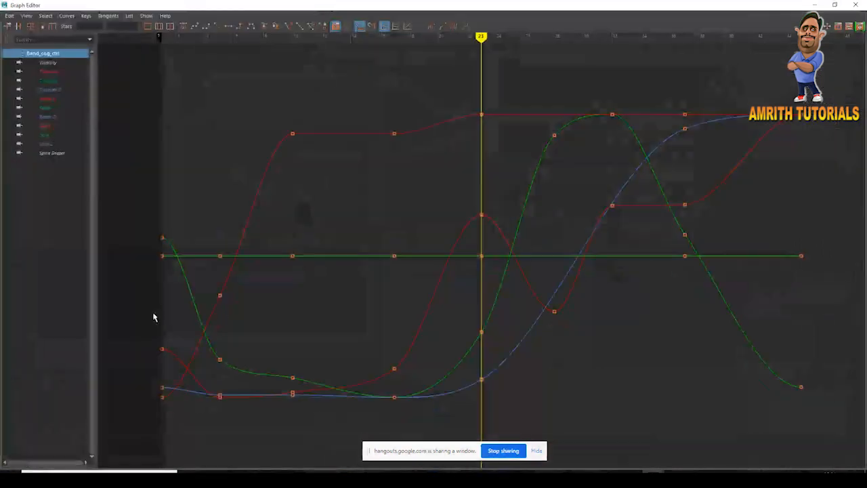
left_click(70, 82)
left_click(190, 292)
key("f")
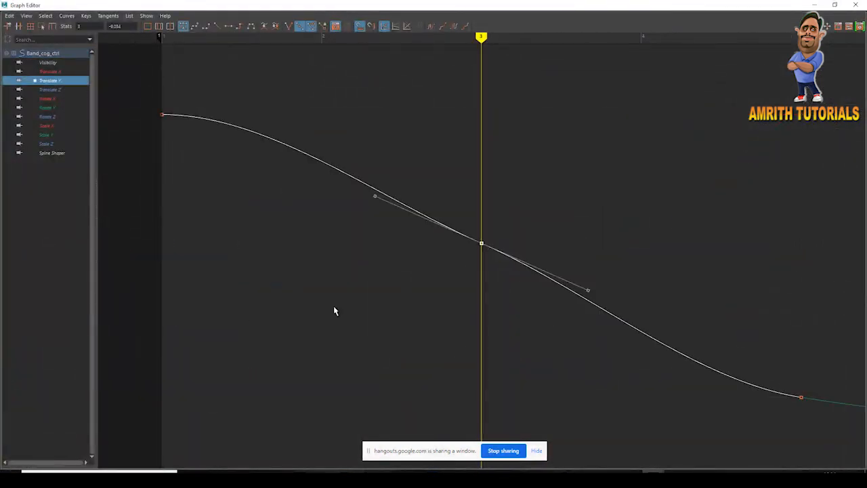
middle_click_drag(565, 304, 627, 231)
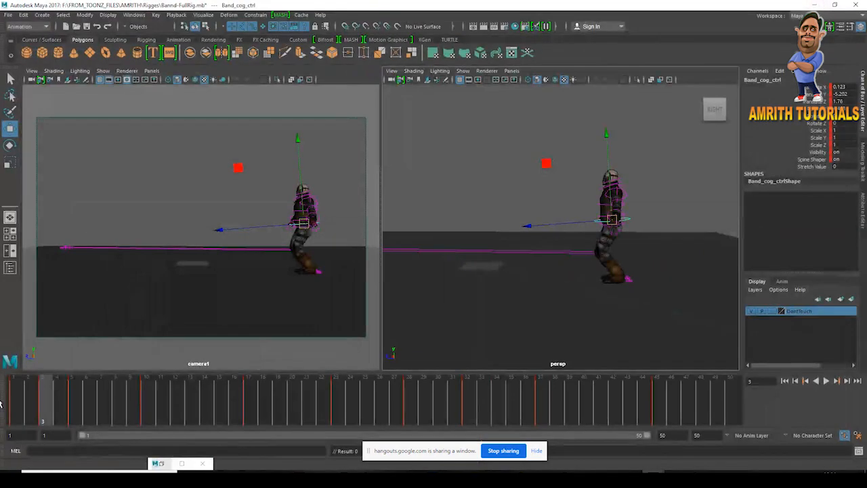
Delete the COG control's key at frame 3 and pose the COG at frame 5 with Translate Y -5.459 and Translate Z 7.797.
mouse_move(20, 398)
left_mouse_down()
mouse_move(80, 405)
mouse_move(56, 393)
mouse_move(161, 445)
mouse_move(31, 409)
mouse_move(54, 407)
mouse_move(104, 425)
mouse_move(63, 414)
mouse_move(79, 414)
mouse_move(39, 395)
mouse_move(90, 406)
mouse_move(168, 440)
mouse_move(37, 409)
mouse_move(83, 412)
mouse_move(183, 453)
mouse_move(44, 400)
mouse_move(71, 401)
left_mouse_up()
key("space")
right_click(50, 406)
left_click(65, 302)
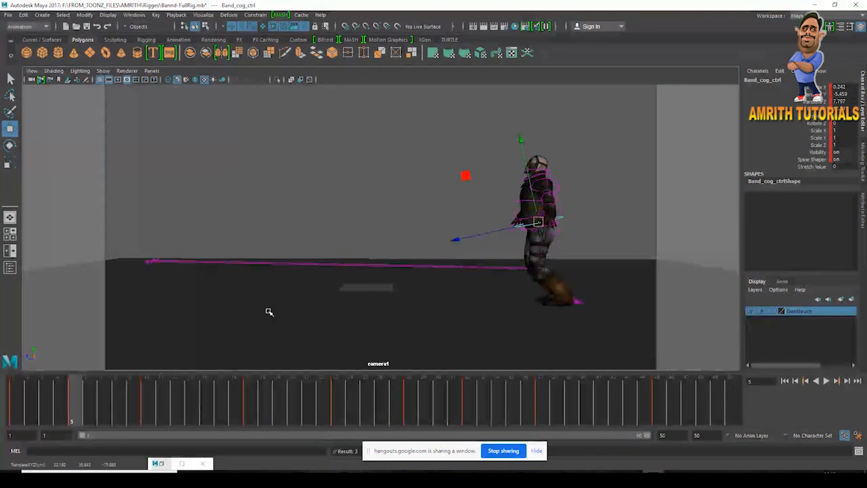
left_click(40, 411)
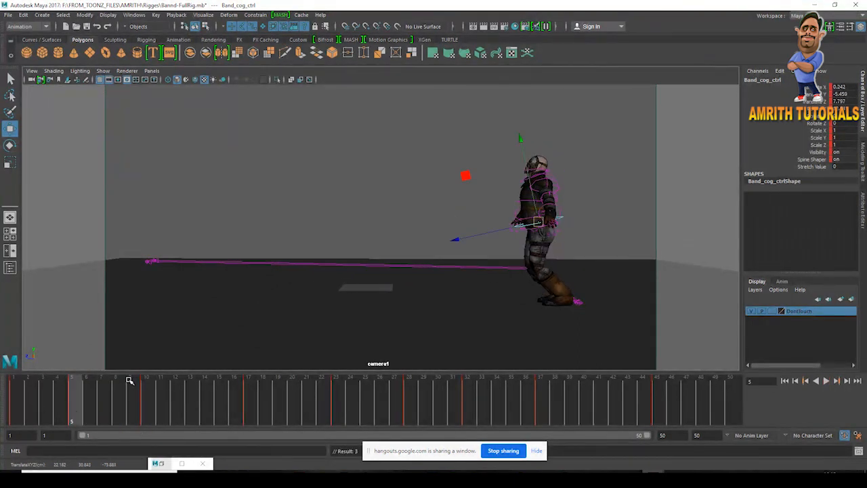
Undo the COG move at frame 17 and adjust the COG's X rotation in the crouch pose instead.
mouse_move(36, 410)
left_mouse_down()
mouse_move(73, 402)
mouse_move(193, 458)
mouse_move(48, 420)
mouse_move(37, 407)
mouse_move(230, 470)
left_mouse_up()
mouse_move(147, 460)
left_mouse_down()
mouse_move(27, 410)
mouse_move(221, 410)
left_mouse_up()
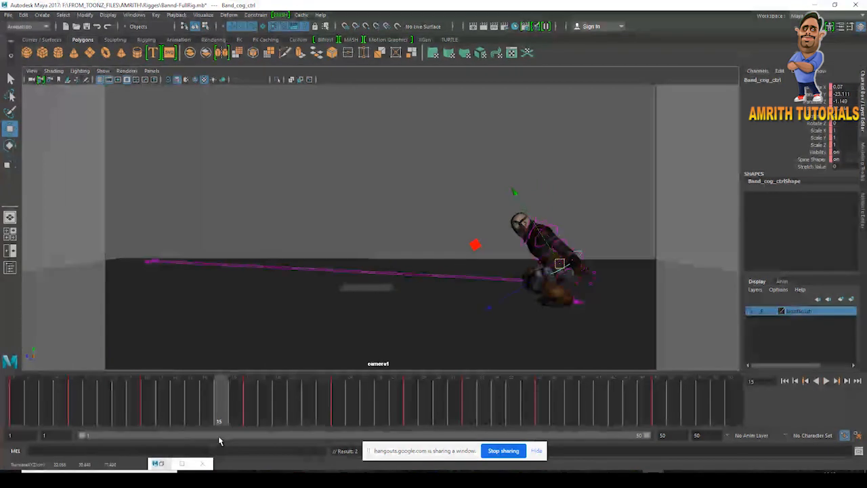
left_click_drag(174, 407, 209, 405)
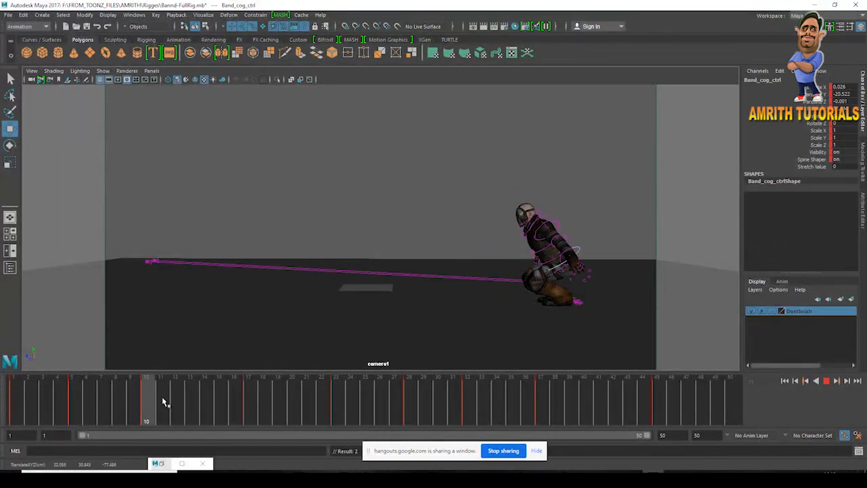
left_click_drag(228, 413, 176, 401)
left_click_drag(234, 413, 247, 408)
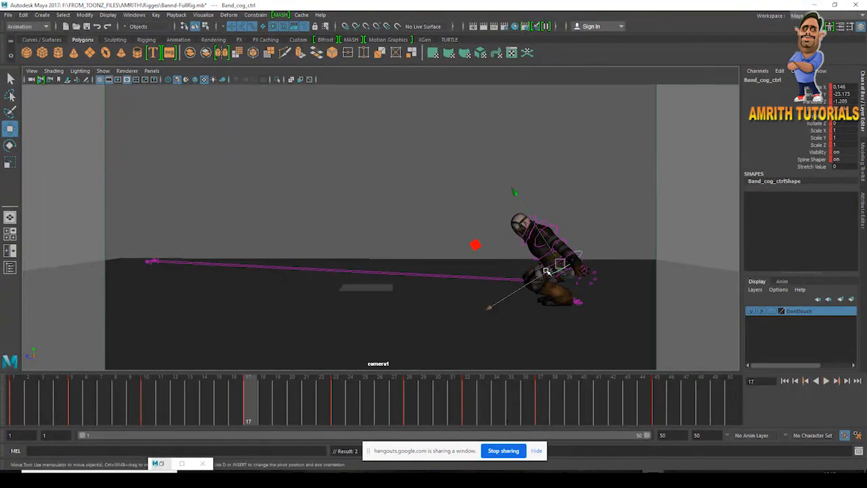
key("ctrl+z")
key("e")
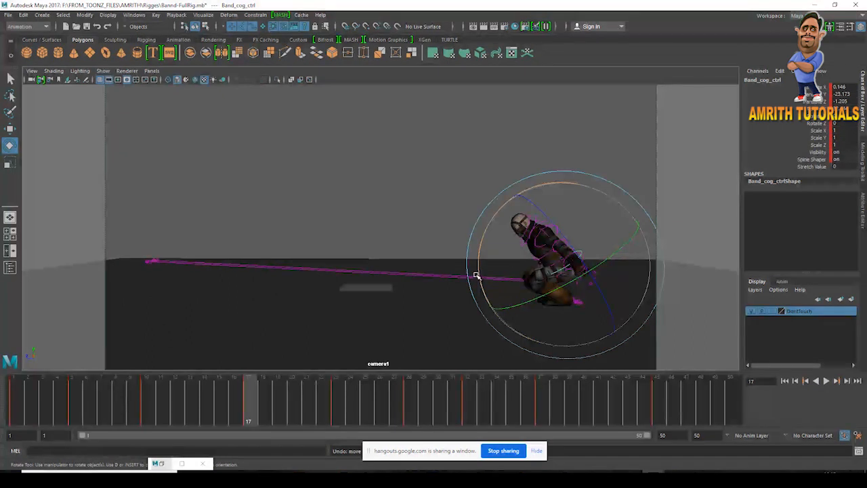
left_click_drag(113, 404, 186, 409)
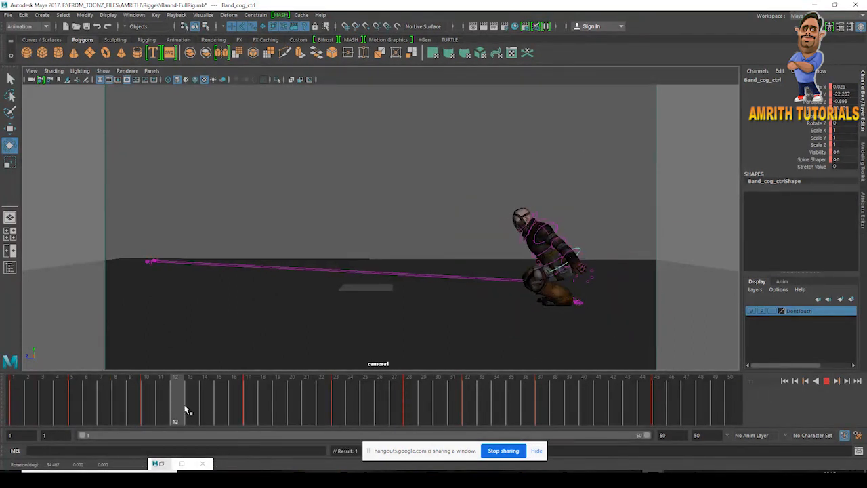
Key both heel IK controls at frames 24 and 25 to hold the feet before take-off.
mouse_move(248, 422)
left_mouse_down()
mouse_move(447, 453)
mouse_move(278, 421)
mouse_move(350, 417)
mouse_move(342, 415)
mouse_move(355, 397)
mouse_move(333, 402)
mouse_move(360, 402)
left_mouse_up()
left_click(575, 302)
key("w")
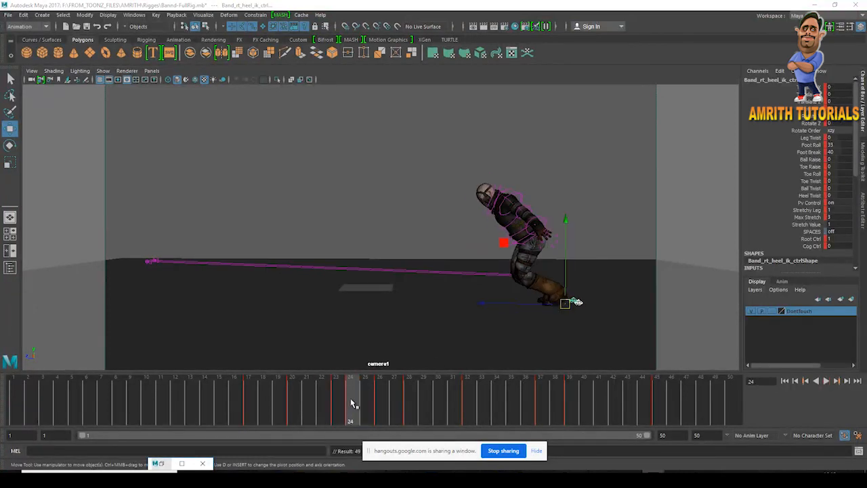
key("alt+v")
mouse_move(367, 394)
left_mouse_down()
mouse_move(277, 397)
mouse_move(336, 400)
mouse_move(425, 427)
mouse_move(340, 404)
mouse_move(378, 411)
left_mouse_up()
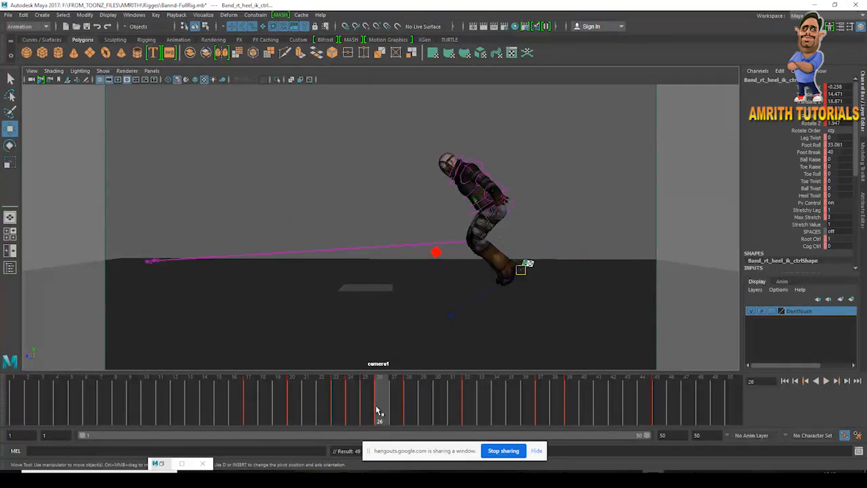
Reposition both heel IK controls at frame 26 as the feet leave the ground.
mouse_move(520, 275)
left_mouse_down()
mouse_move(530, 282)
mouse_move(521, 274)
left_mouse_up()
left_click(547, 259)
left_click(537, 269)
Raise both heels to Translate Y 3.009 at frame 25 and rotate them about 34° in X.
mouse_move(378, 383)
left_mouse_down()
mouse_move(359, 397)
mouse_move(386, 401)
mouse_move(298, 398)
mouse_move(370, 408)
left_mouse_up()
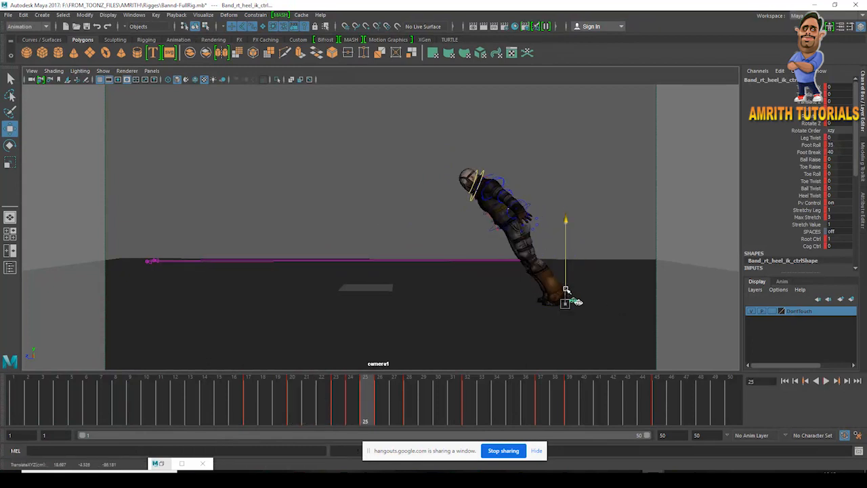
key("e")
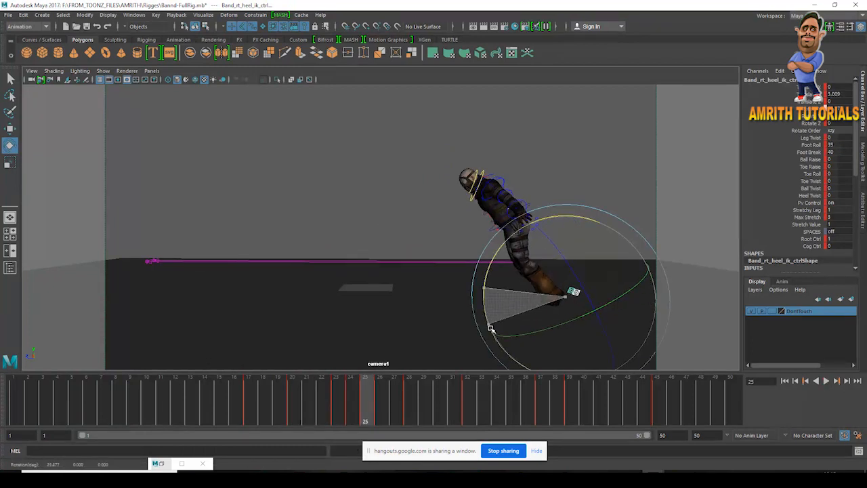
left_click_drag(490, 328, 567, 303)
key("w")
Move both heel IK controls down and back at frame 27 so the legs trail the body.
mouse_move(320, 393)
left_mouse_down()
mouse_move(386, 406)
mouse_move(426, 400)
mouse_move(265, 396)
mouse_move(366, 398)
left_mouse_up()
left_click_drag(376, 396, 398, 397)
left_click_drag(483, 248, 498, 263)
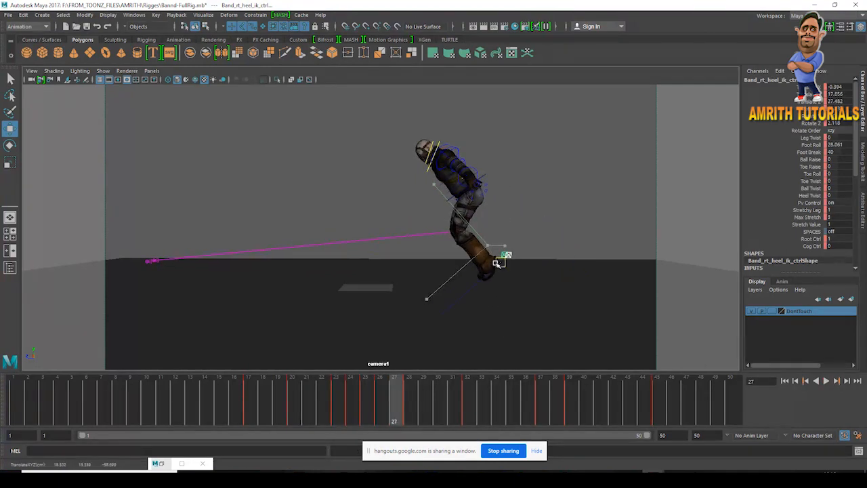
Swing both heel IK controls forward and tilt the feet up at frame 34, and raise the knee pole-vector controls.
left_click_drag(361, 403, 482, 423)
left_click_drag(246, 245, 265, 253)
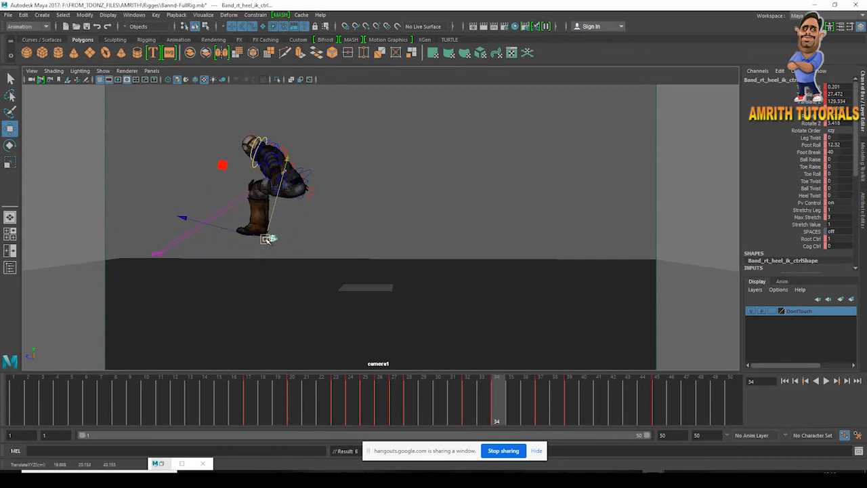
key("e")
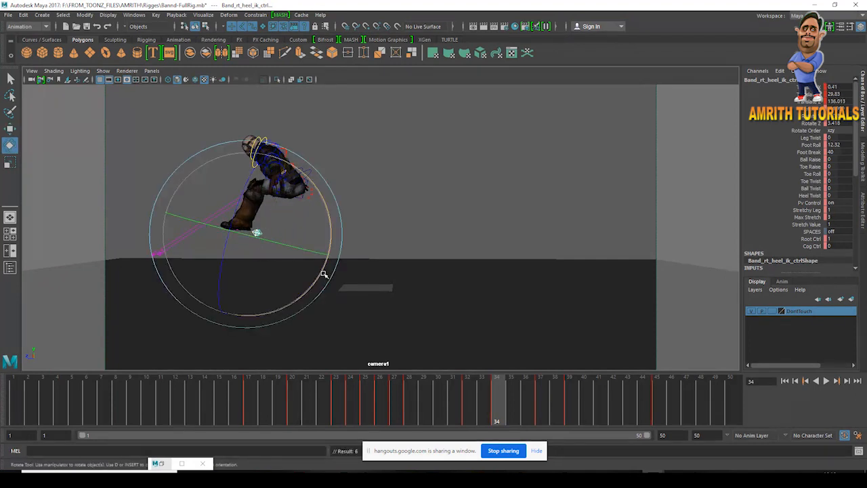
left_click_drag(322, 290, 302, 306)
key("w")
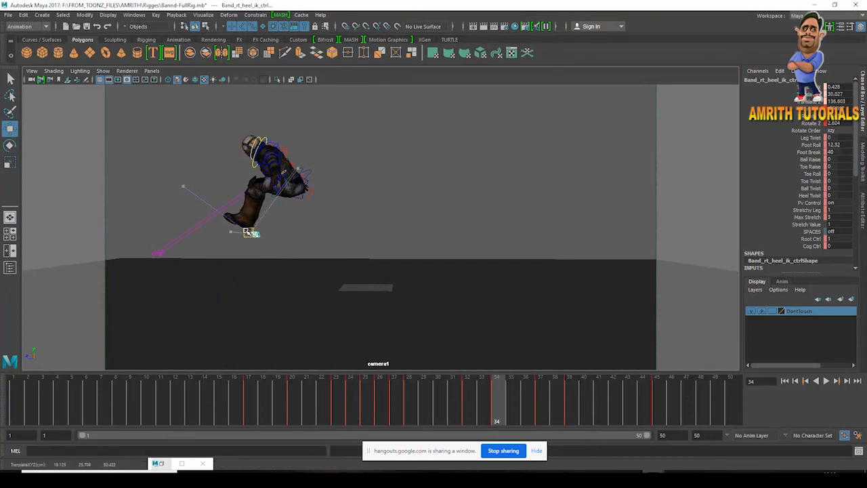
left_click_drag(248, 229, 253, 235)
left_click(157, 253)
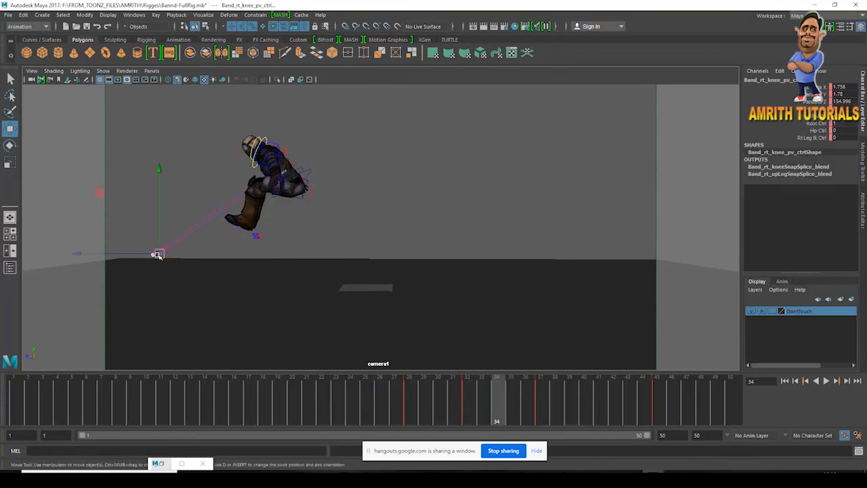
left_click(249, 234)
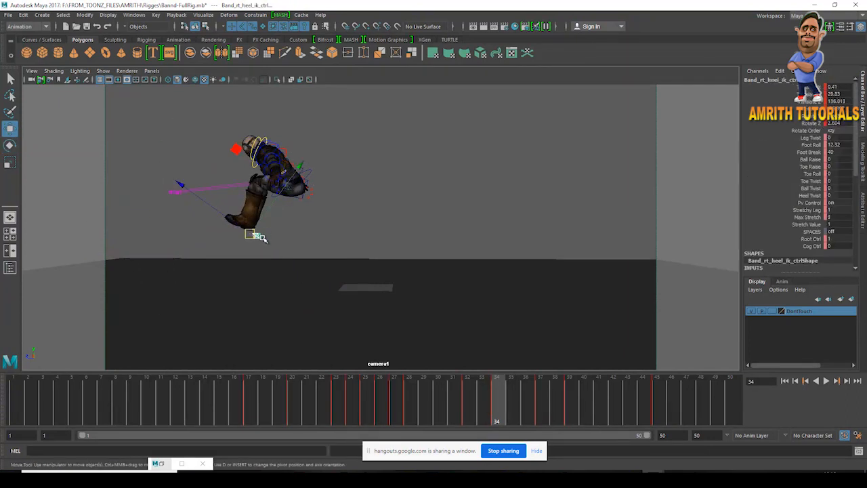
Move both heel IK controls back at frame 29 and rotate them so the feet trail the body.
mouse_move(416, 406)
left_mouse_down()
mouse_move(479, 406)
mouse_move(599, 455)
mouse_move(409, 402)
mouse_move(474, 402)
mouse_move(373, 398)
mouse_move(422, 401)
left_mouse_up()
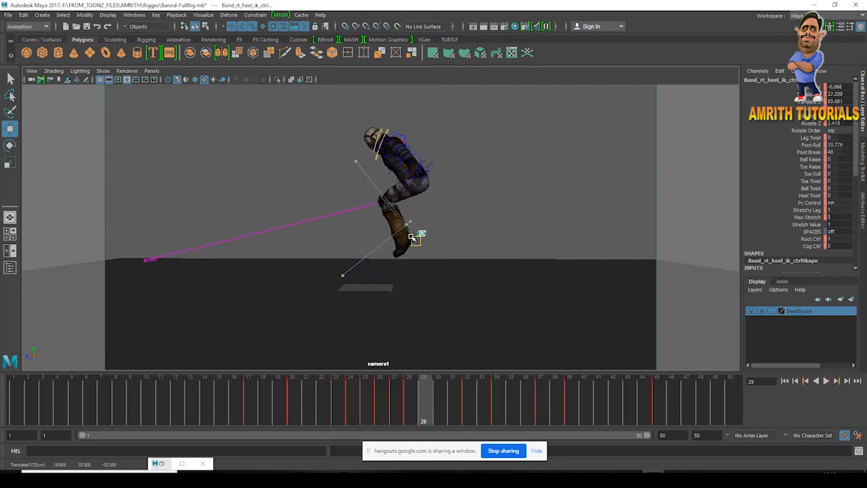
mouse_move(427, 399)
left_mouse_down()
mouse_move(469, 405)
mouse_move(406, 394)
mouse_move(426, 399)
left_mouse_up()
key("e")
left_click_drag(474, 329, 458, 294)
key("w")
left_click_drag(425, 247, 420, 249)
Delete the heel controls' key at frame 28 and scrub through the jump to frame 34.
mouse_move(422, 400)
left_mouse_down()
mouse_move(369, 400)
mouse_move(436, 403)
mouse_move(398, 400)
mouse_move(426, 400)
mouse_move(412, 400)
left_mouse_up()
right_click(413, 400)
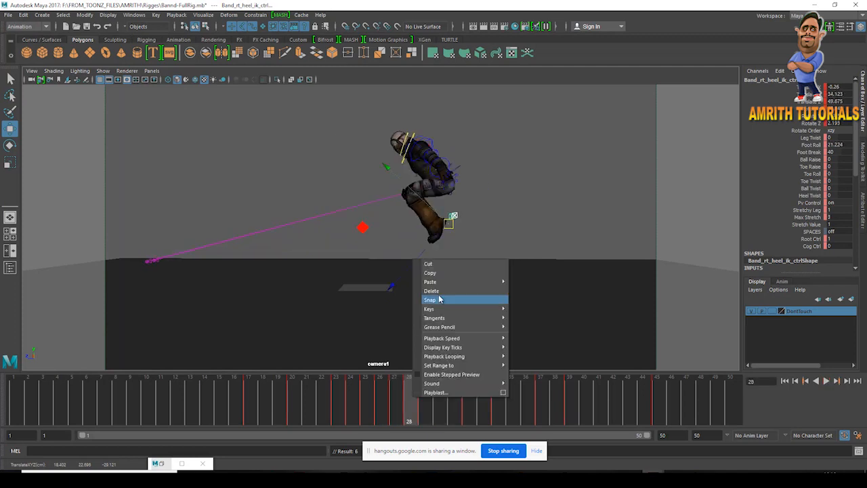
left_click(440, 293)
key("alt+v")
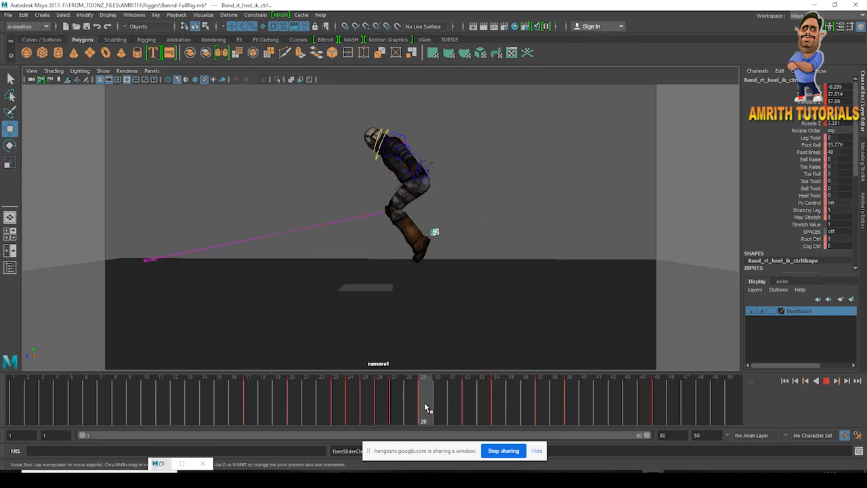
key("alt+v")
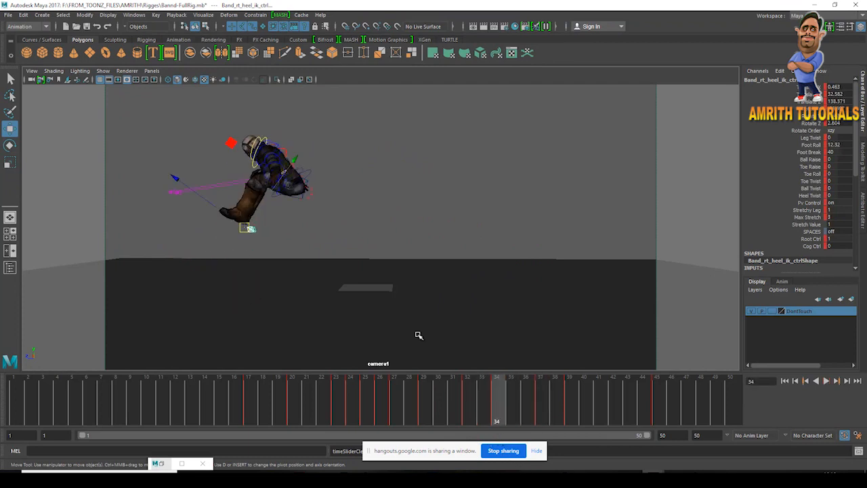
Lower both heel IK controls at frame 34 to drop the feet, and play the jump.
left_click_drag(247, 228, 239, 244)
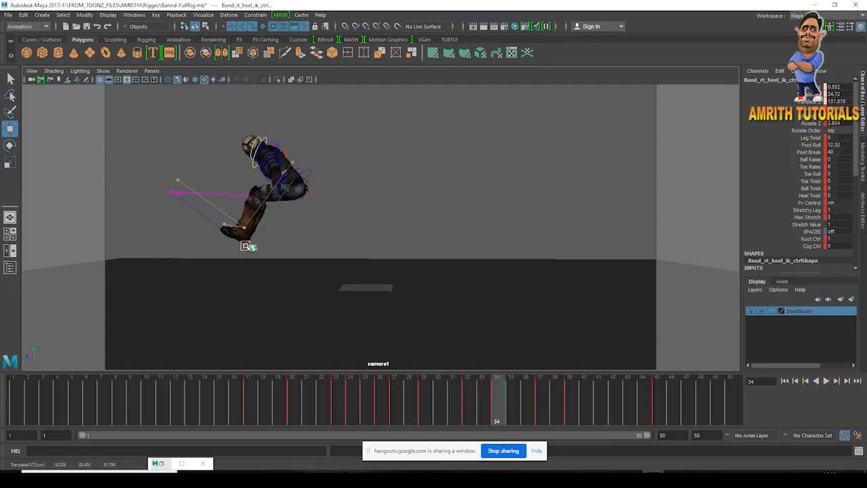
key("alt+v")
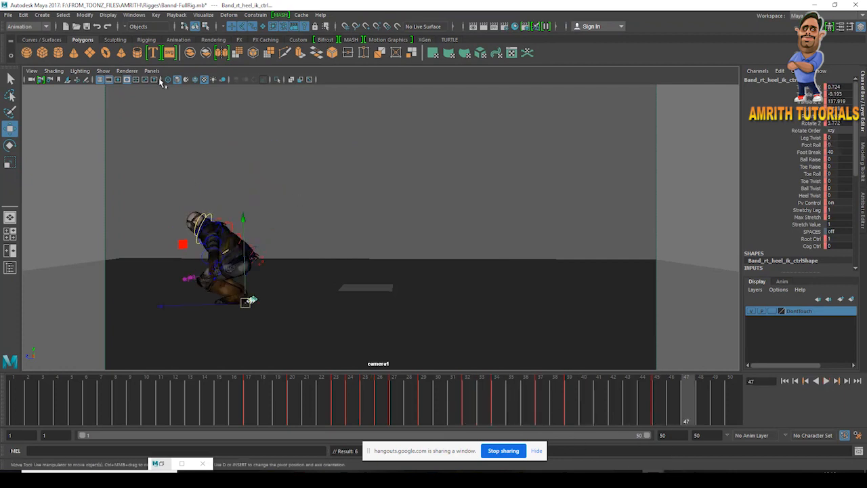
Playblast the jump with the control curves hidden, watch it enlarged, and replay the animation in the viewport.
left_click(103, 71)
left_click(124, 119)
right_click(482, 401)
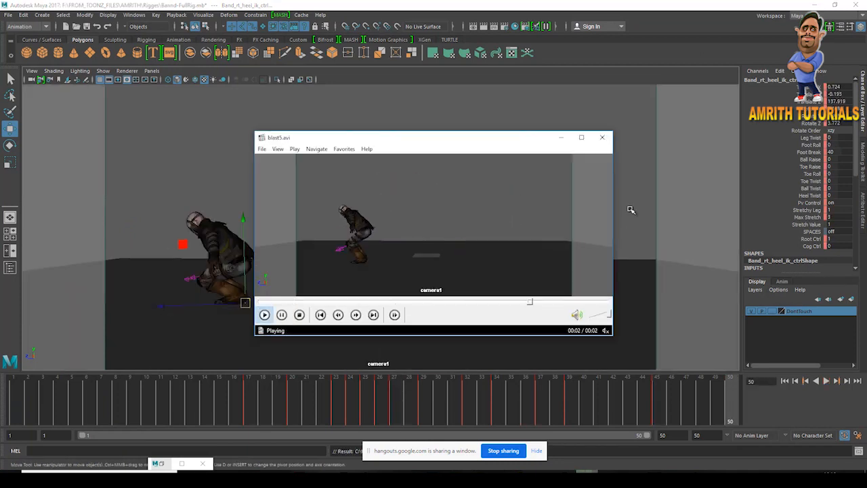
left_click(581, 137)
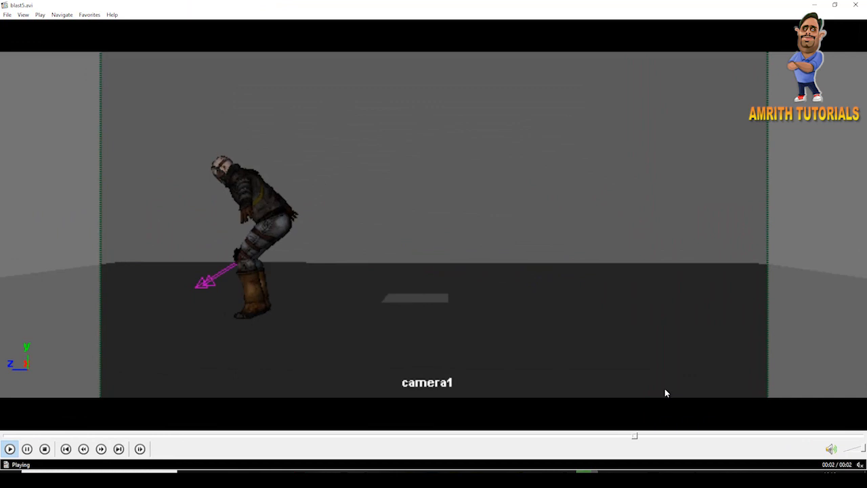
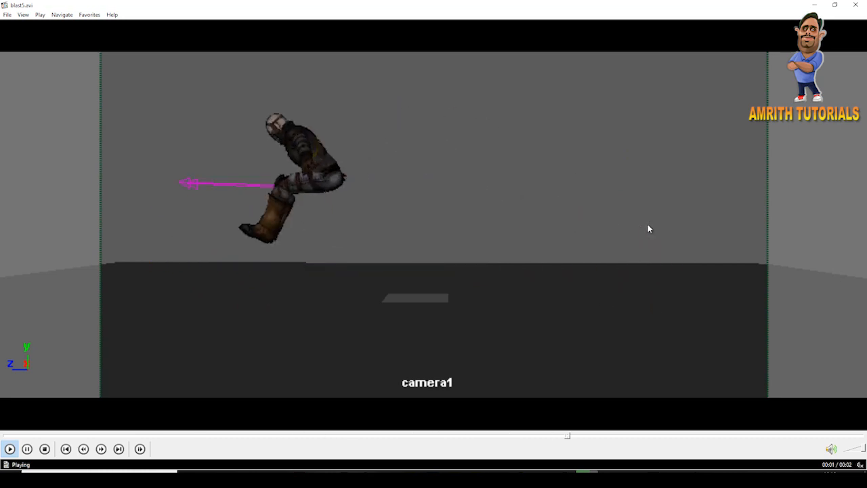
left_click(855, 5)
left_click(832, 384)
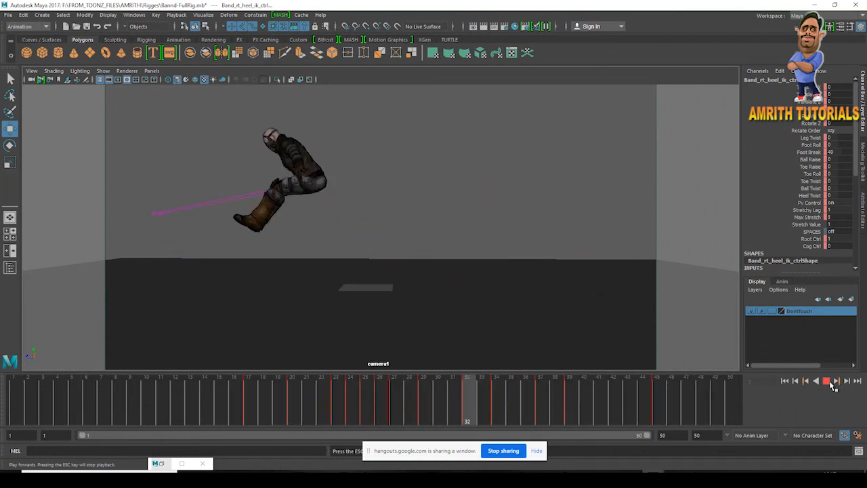
left_click_drag(486, 399, 701, 407)
Show the control curves in the camera view again.
left_click(103, 70)
left_click(120, 119)
left_click(302, 255)
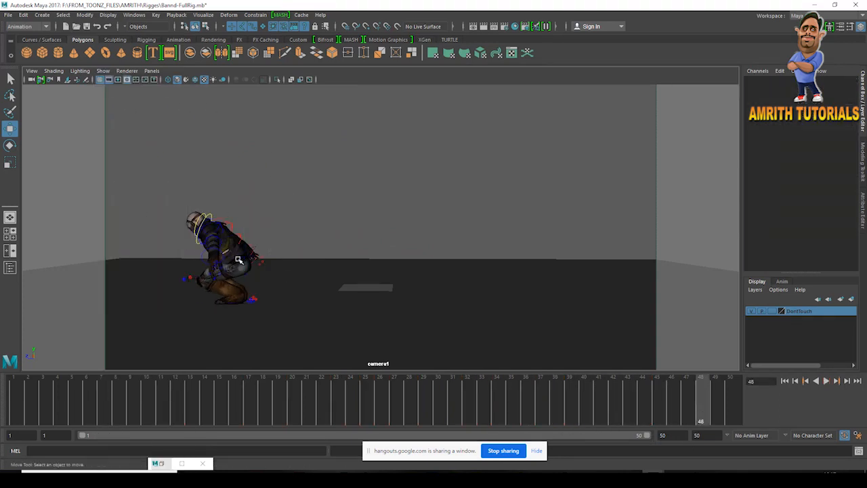
Move the COG control's landing key earlier to frame 41.
left_click(241, 261)
left_click(235, 254)
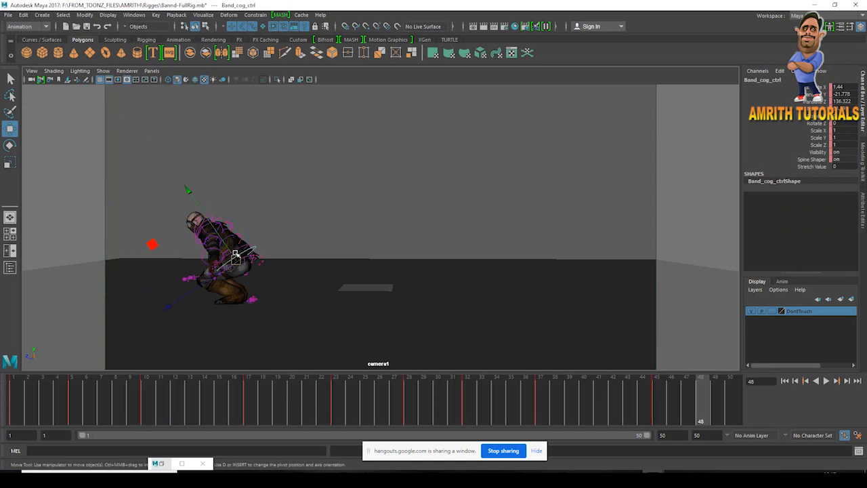
left_click_drag(478, 412, 661, 409)
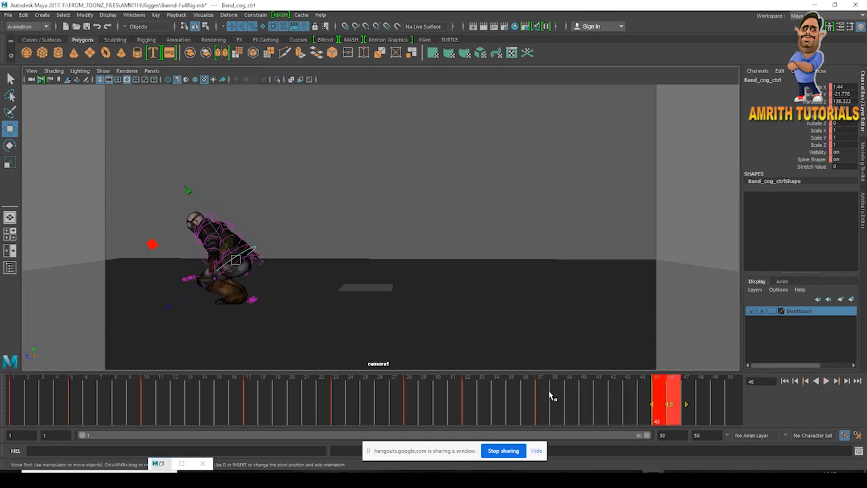
left_click(665, 409)
key("alt+v")
left_click_drag(659, 404, 650, 409, "shift")
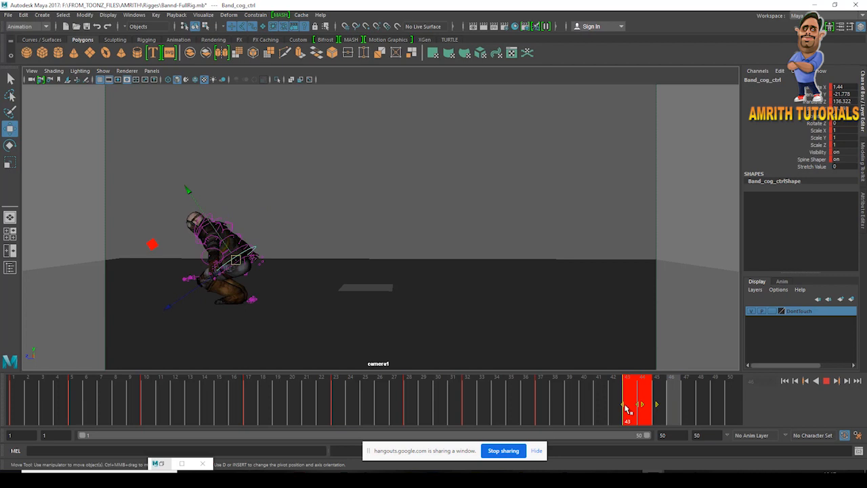
left_click(518, 396)
key("alt+v")
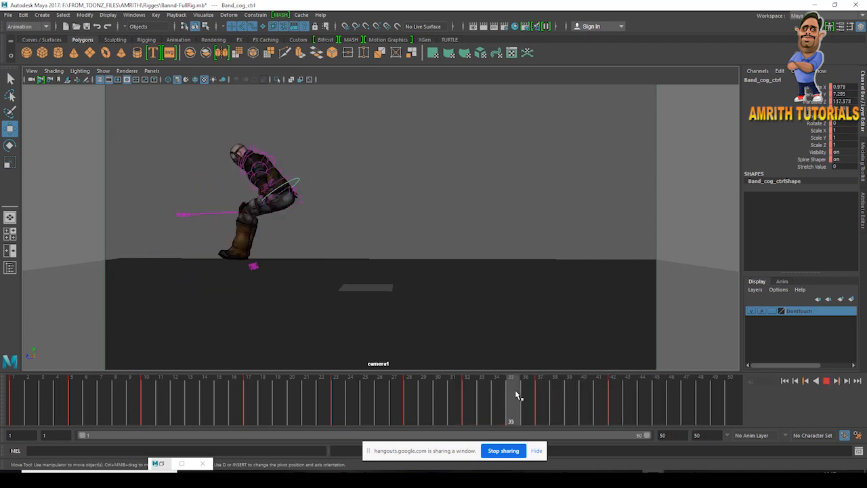
left_click(612, 404)
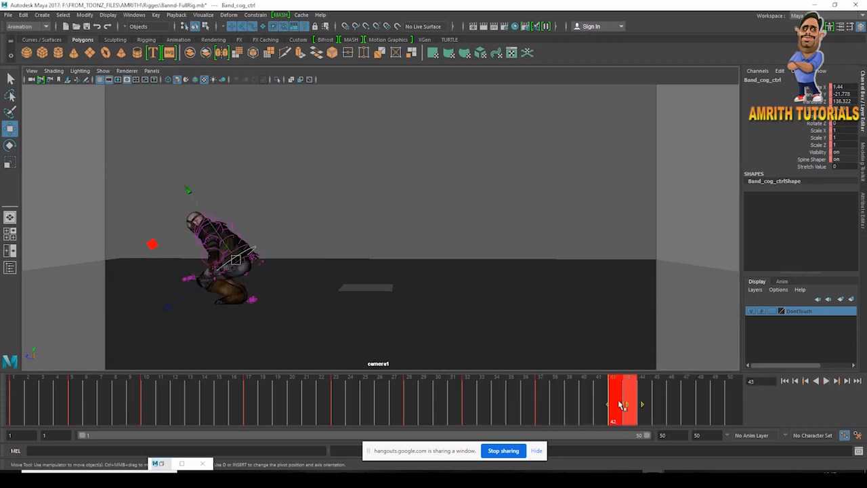
Re-key the heel IK controls at frame 20 with the flat-foot pose from frame 17, and scrub through the take-off.
left_click_drag(488, 400, 146, 398)
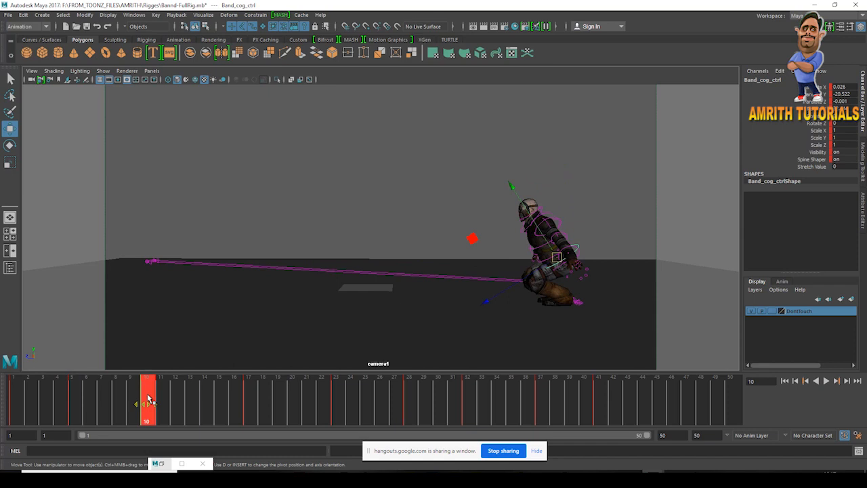
key("alt+v")
left_click_drag(151, 405, 217, 411)
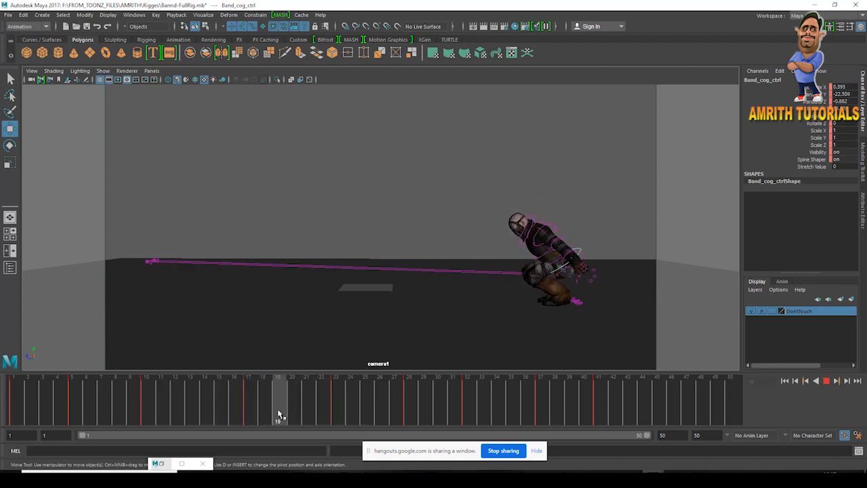
left_click(576, 299)
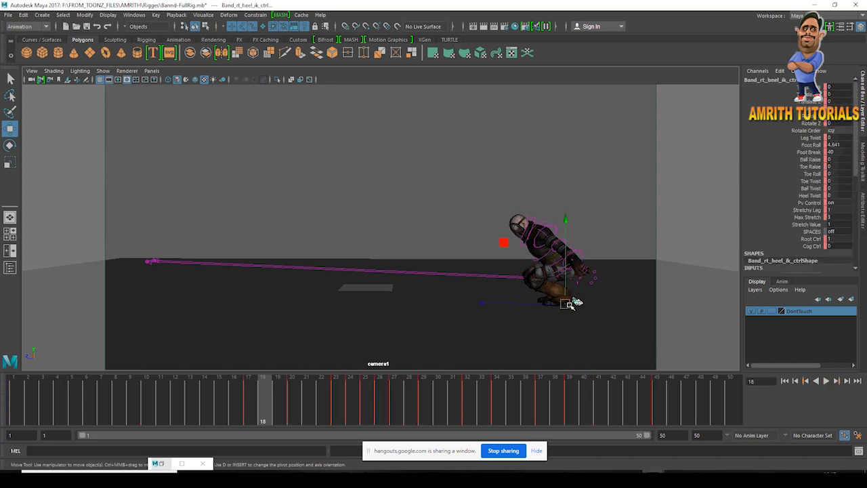
key("s")
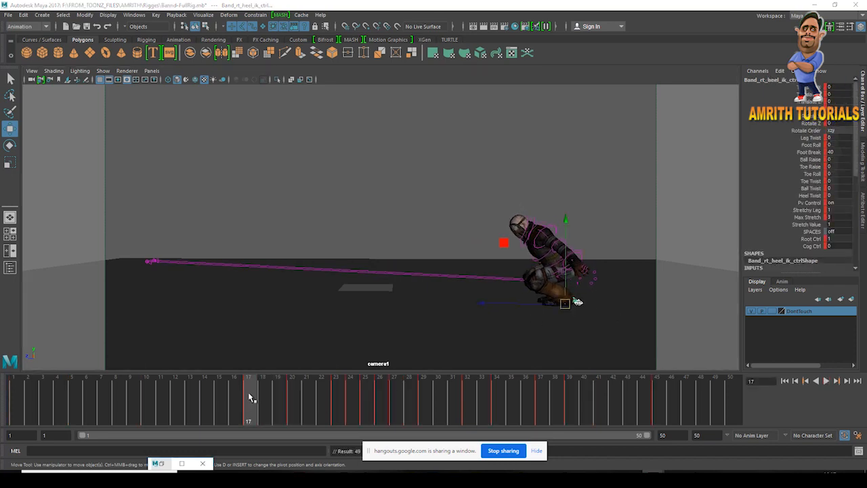
left_click(295, 401)
left_click(343, 407)
left_click(321, 407)
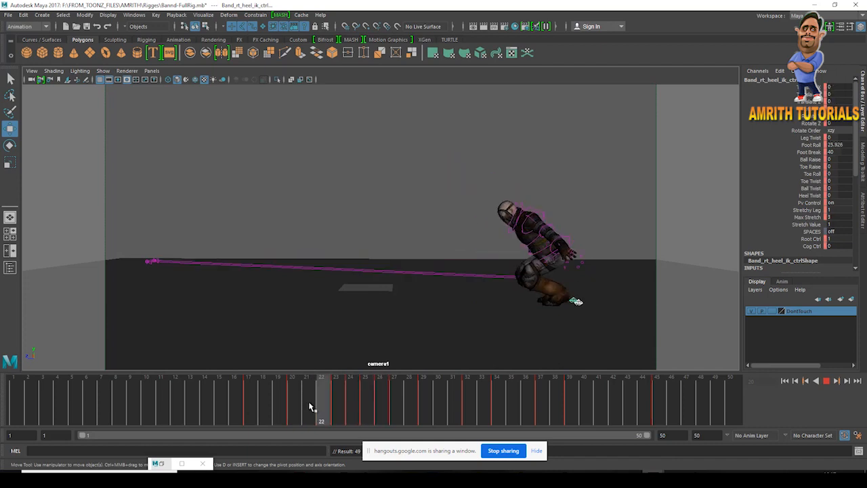
left_click(352, 408)
left_click(302, 405)
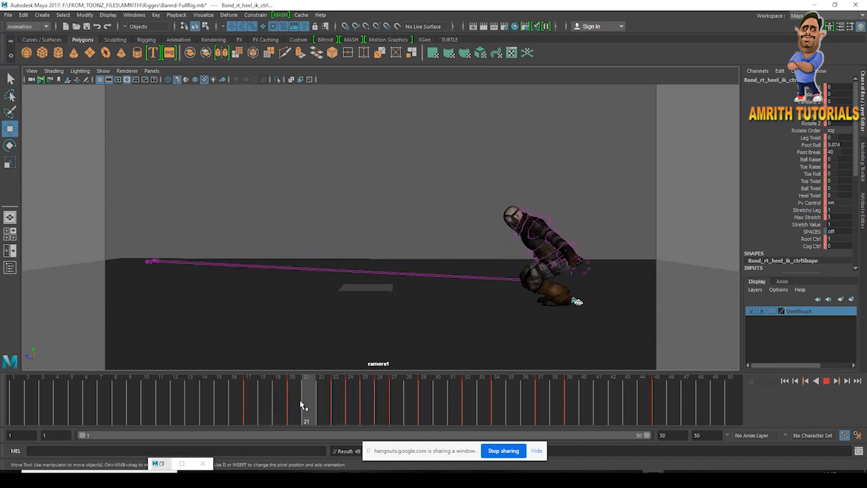
Reduce the heel IK controls' Foot Roll at frame 23 and scrub from the take-off to the landing.
left_click(350, 405)
left_click(342, 408)
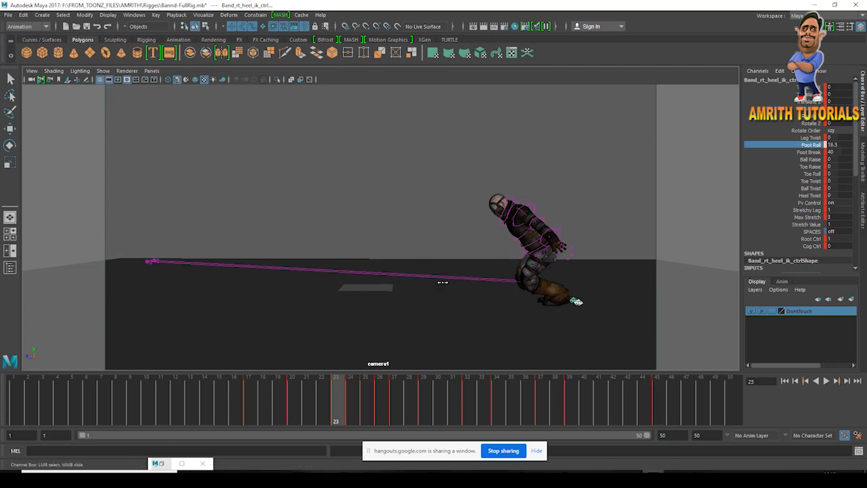
left_click_drag(345, 401, 398, 409)
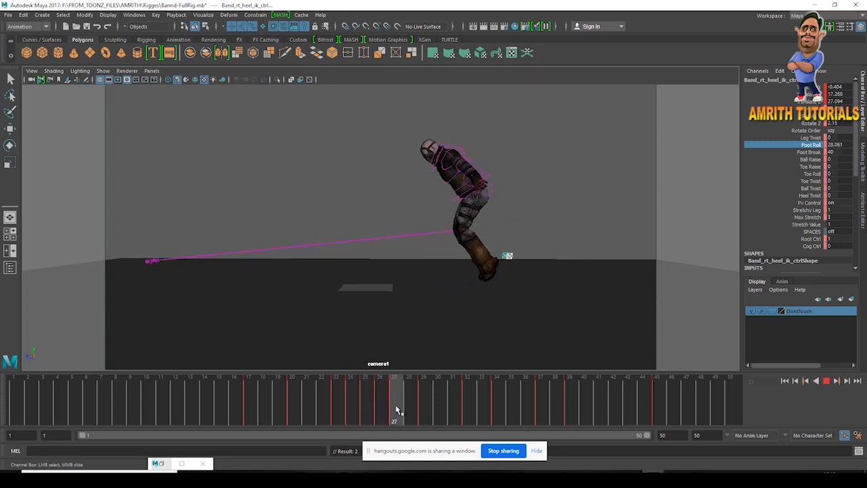
left_click_drag(314, 402, 554, 423)
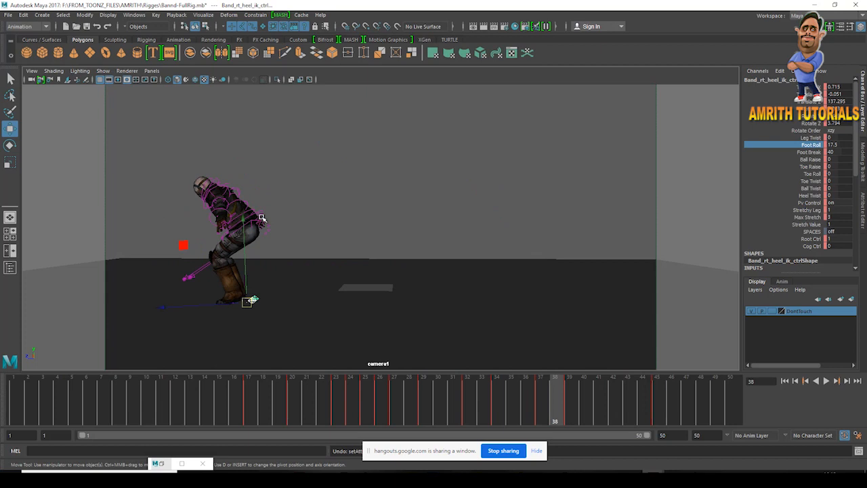
Key the COG control at frame 44, try moving it slightly up and forward, and undo the move.
left_click(262, 217)
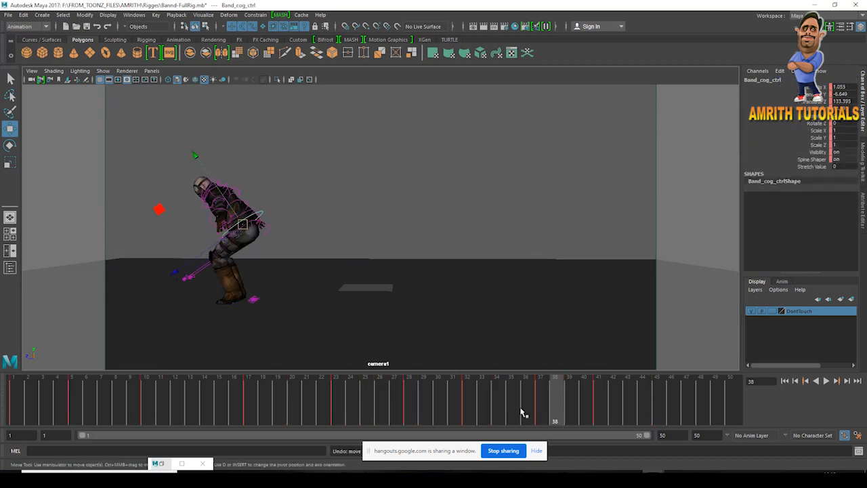
key("alt+v")
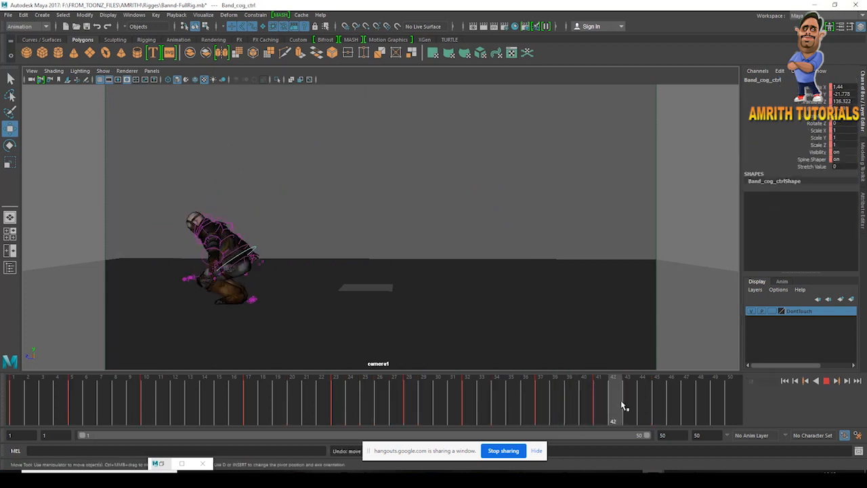
key("alt+v")
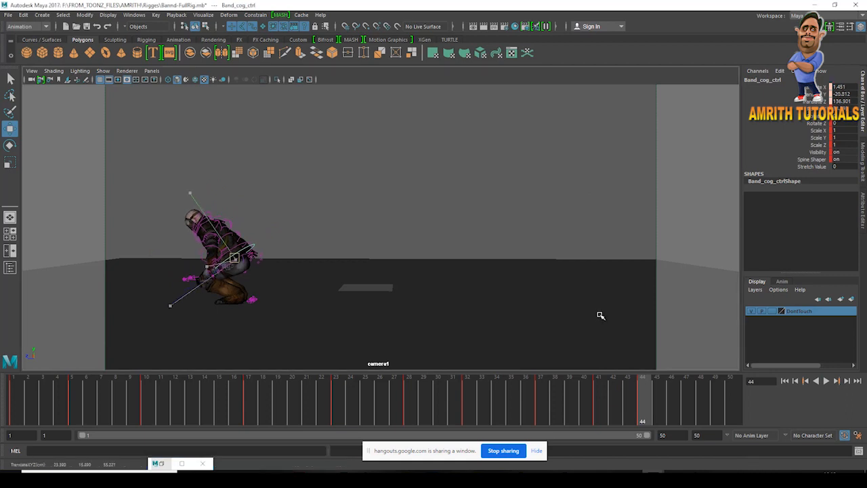
key("ctrl+z")
Switch the Move tool to world axes and raise the COG control at frame 44 to a Translate Y of -13.242.
left_click(806, 94)
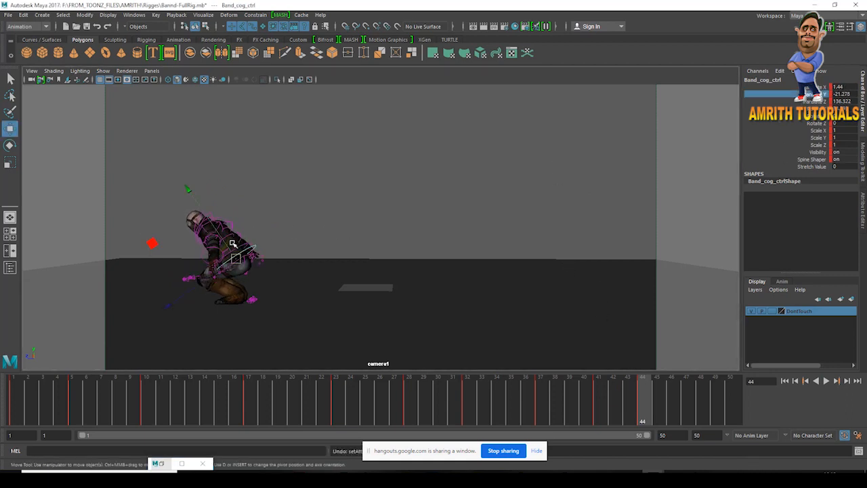
left_click(235, 258)
left_click(193, 258)
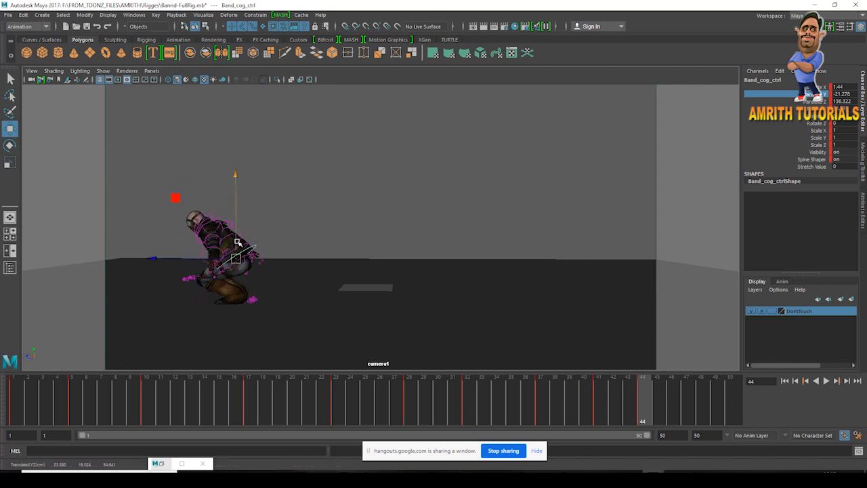
left_click(589, 408)
mouse_move(626, 400)
left_mouse_down()
mouse_move(565, 397)
mouse_move(633, 407)
left_mouse_up()
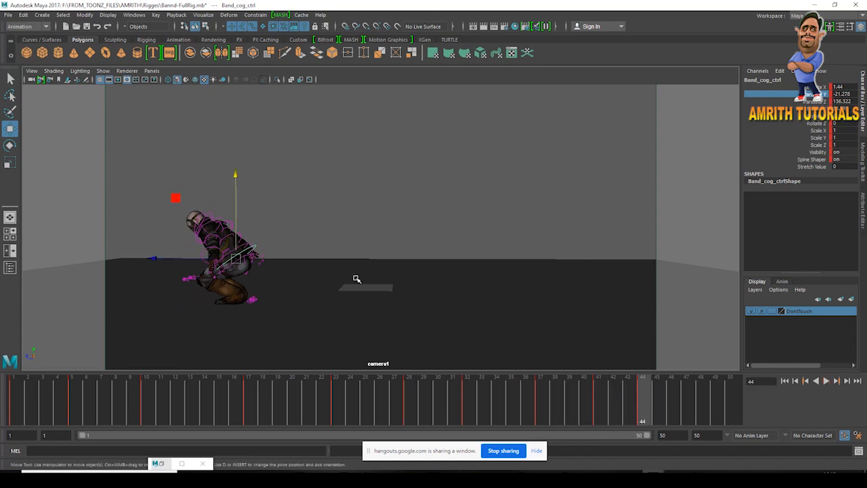
key("space")
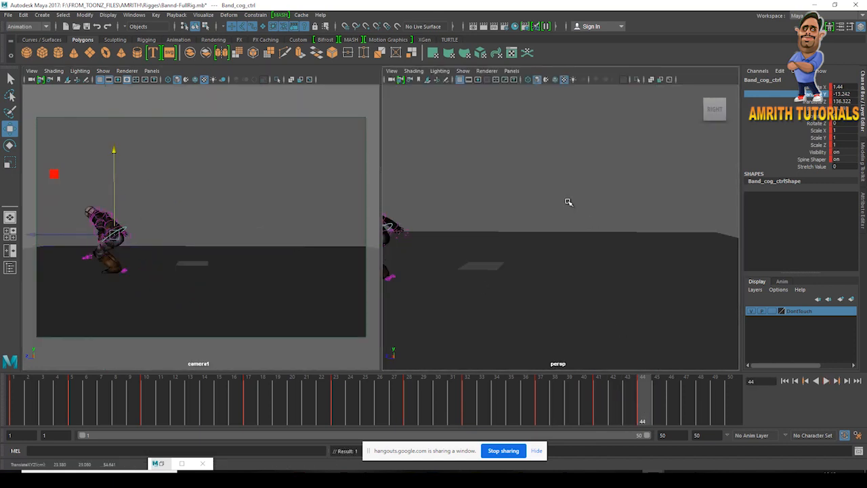
key("space")
Key the COG control's frame 41 crouch pose again at frame 48.
left_click_drag(630, 416, 576, 397)
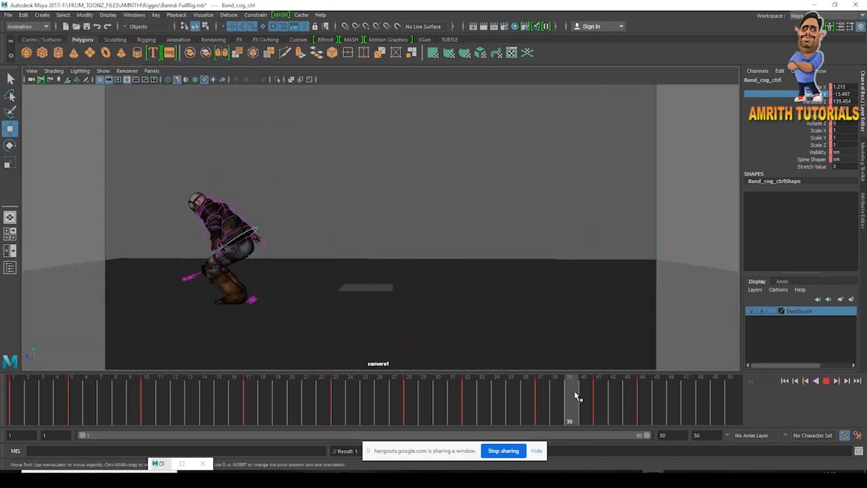
left_click_drag(706, 407, 624, 406)
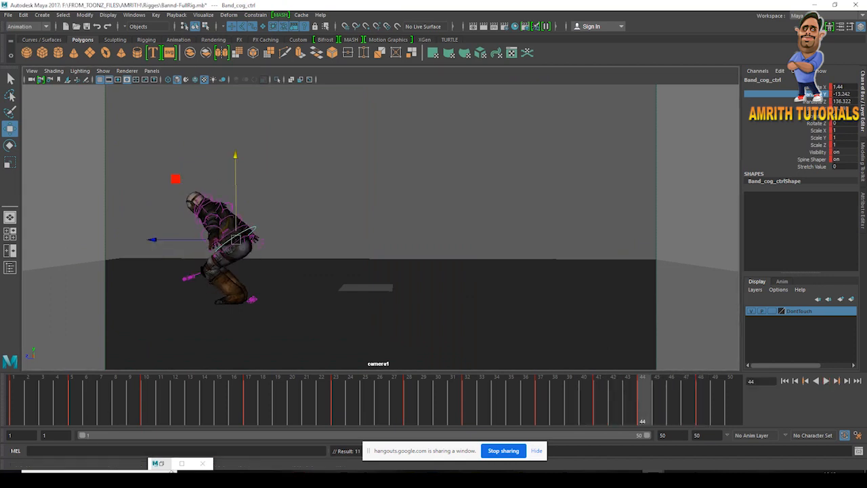
Lower the COG control's Translate Y key at frame 44 in the Graph Editor to a slight rise, and play the landing through.
left_click(181, 465)
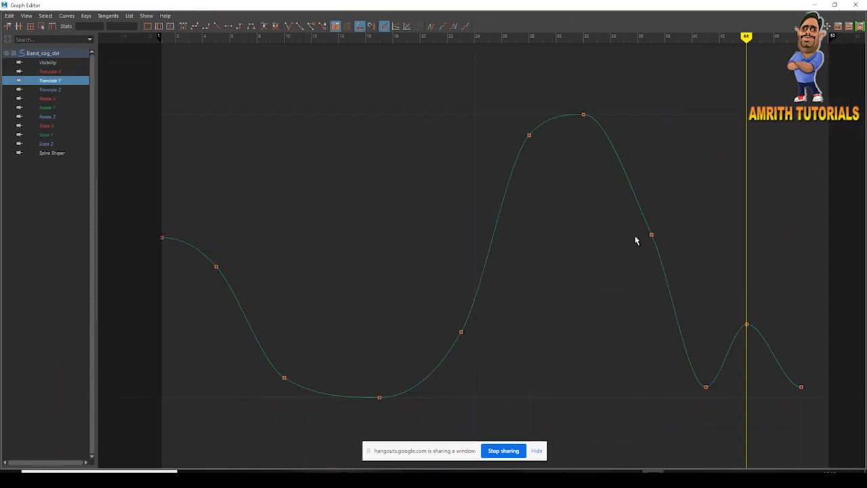
left_click(745, 323)
key("f")
left_click(763, 216)
left_click_drag(371, 97, 481, 171)
middle_click_drag(481, 171, 470, 307)
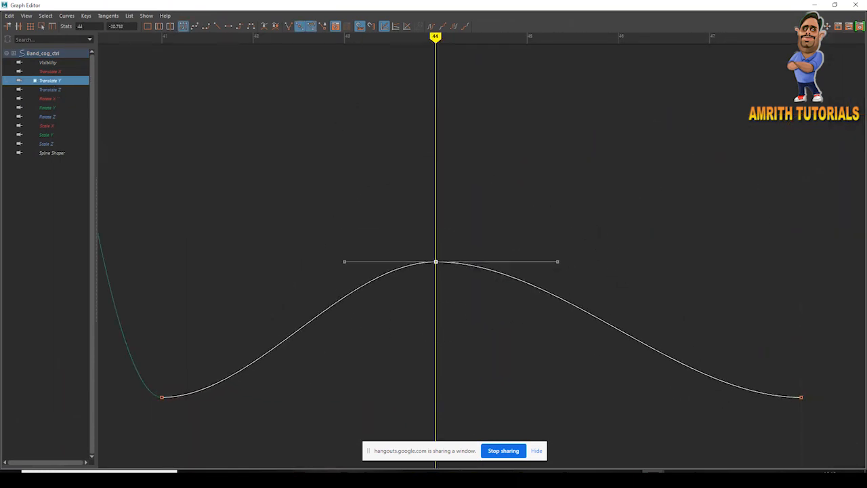
left_click(816, 6)
key("alt+v")
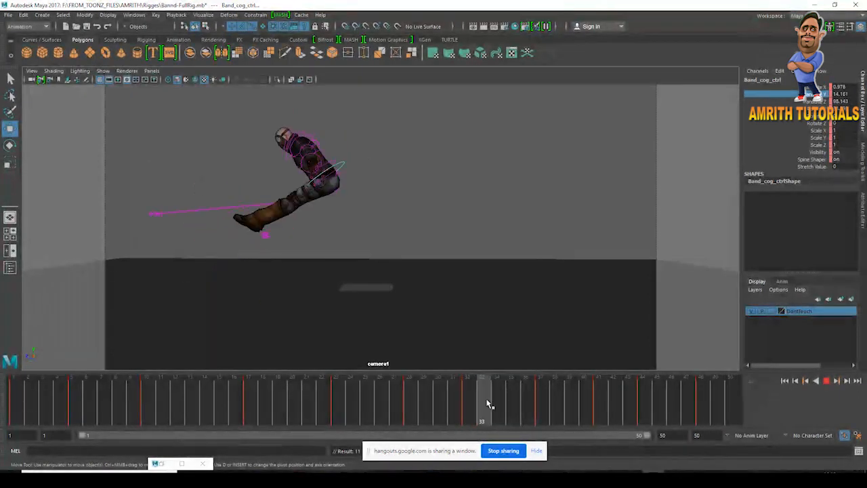
left_click_drag(532, 406, 723, 424)
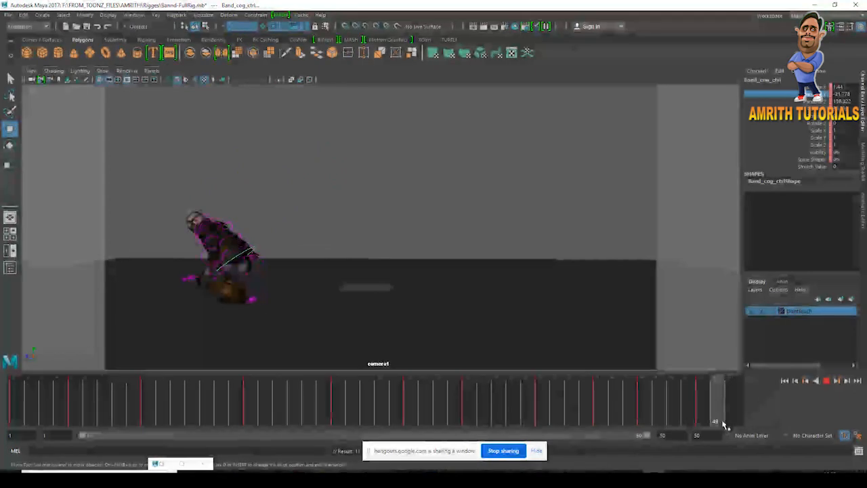
key("space")
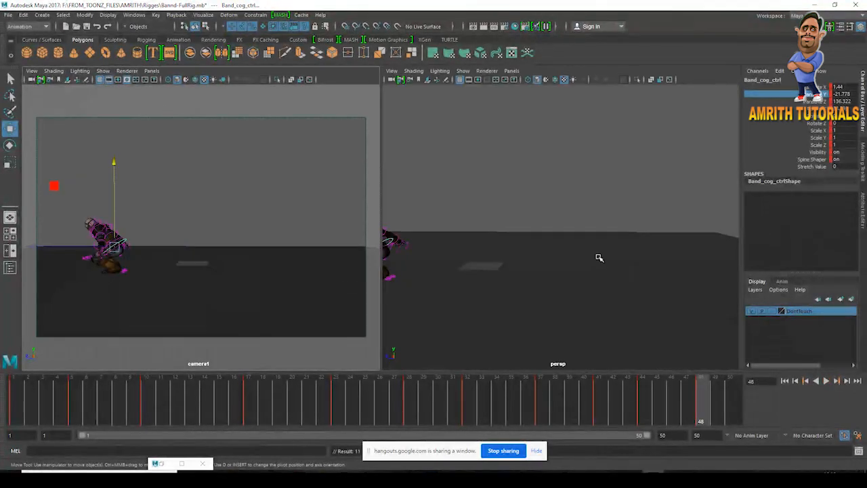
In the Graph Editor, fine-tune the COG control's Translate Y key at frame 44 and raise the frame 48 key to -21.579.
left_click(184, 465)
left_click_drag(415, 219, 483, 298)
middle_click_drag(484, 298, 464, 141)
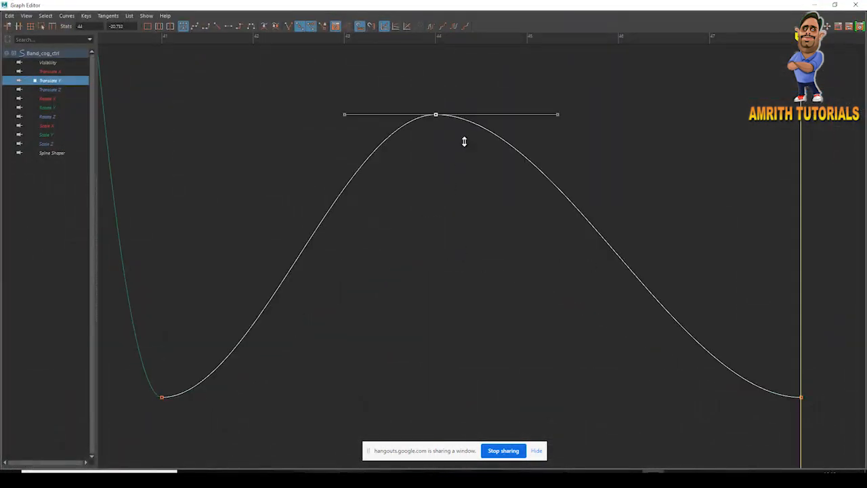
left_click_drag(754, 361, 820, 406)
middle_click_drag(820, 407, 858, 344)
left_click(813, 4)
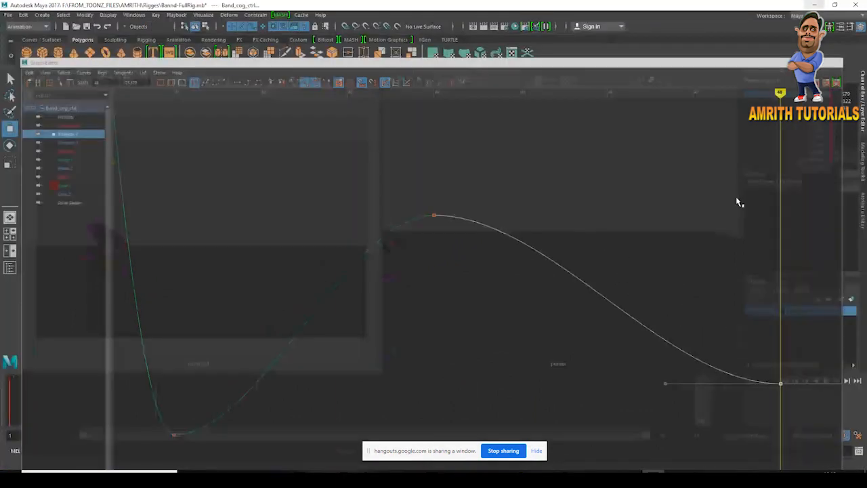
Scrub the landing in the camera view, hide the control curves, and watch a playblast of the whole jump.
key("space")
left_click_drag(477, 421, 709, 431)
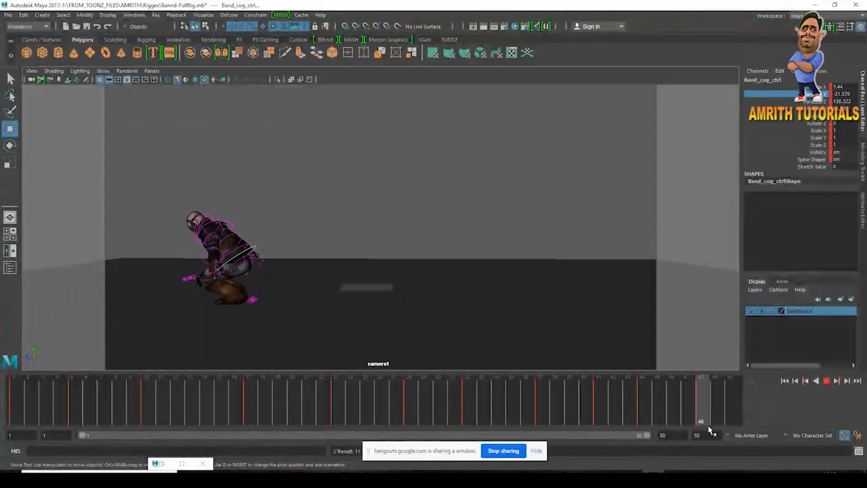
left_click_drag(606, 416, 670, 420)
left_click(103, 71)
left_click(135, 119)
key("alt+v")
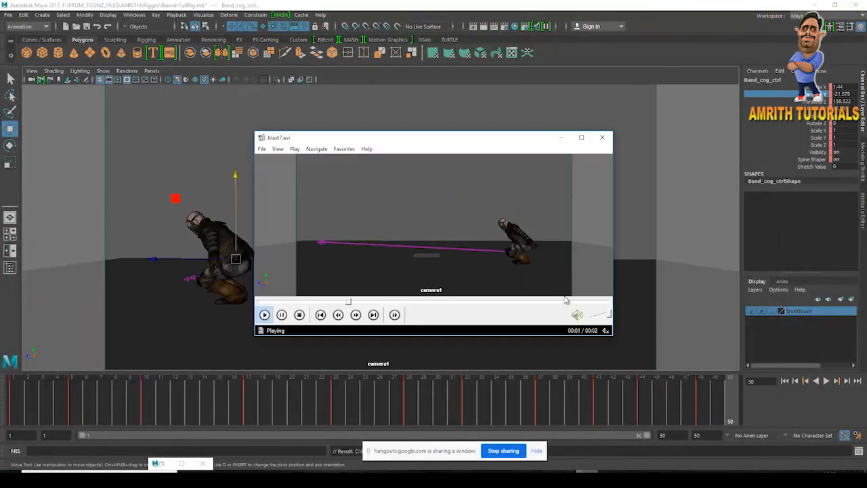
left_click(580, 138)
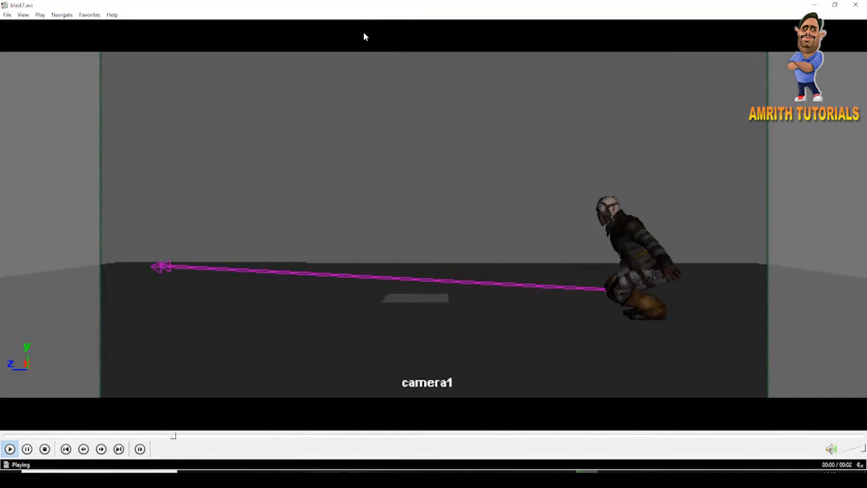
left_click(857, 3)
Show the control curves and pose the right heel IK control at frame 26 with Translate Y 26.485, a backward rotation and Foot Roll 0.
left_click_drag(136, 383, 333, 417)
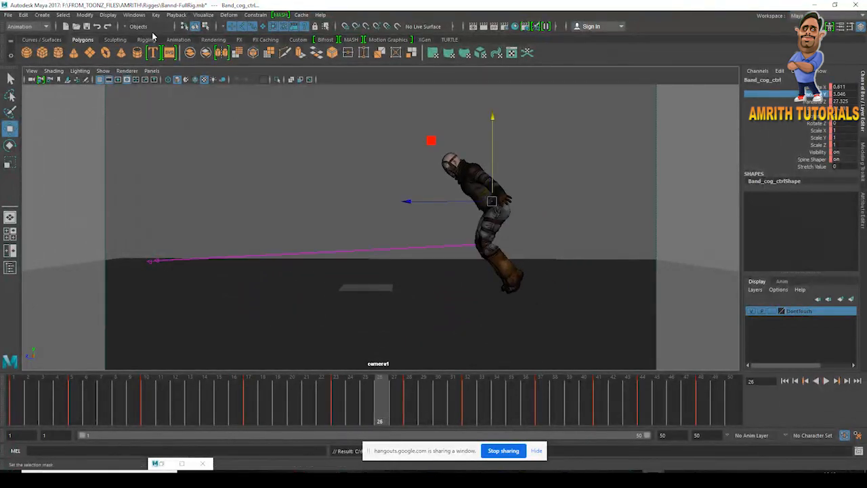
left_click(104, 73)
left_click(119, 118)
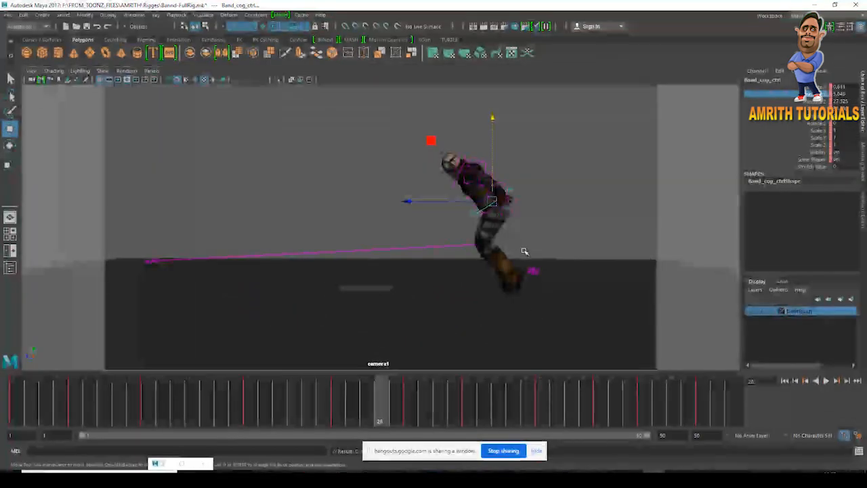
left_click(533, 270)
mouse_move(355, 394)
left_mouse_down()
mouse_move(317, 397)
mouse_move(395, 397)
mouse_move(380, 397)
left_mouse_up()
left_click_drag(526, 275, 538, 266)
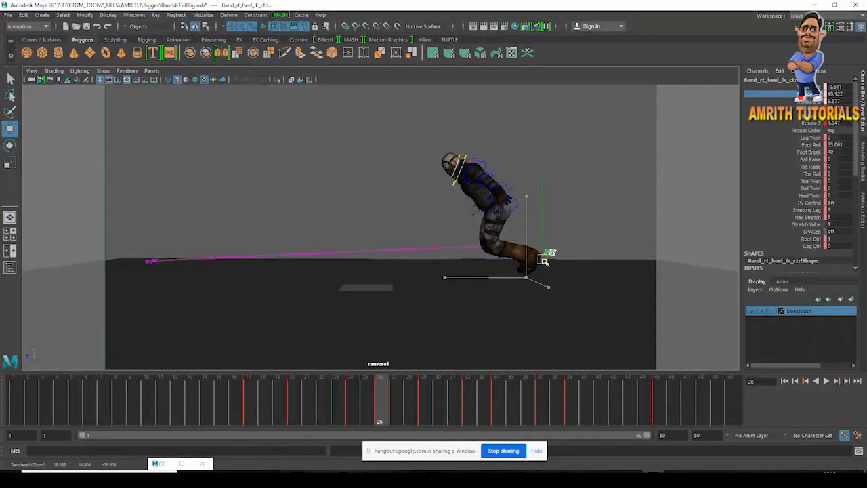
key("e")
left_click_drag(598, 343, 650, 293)
key("w")
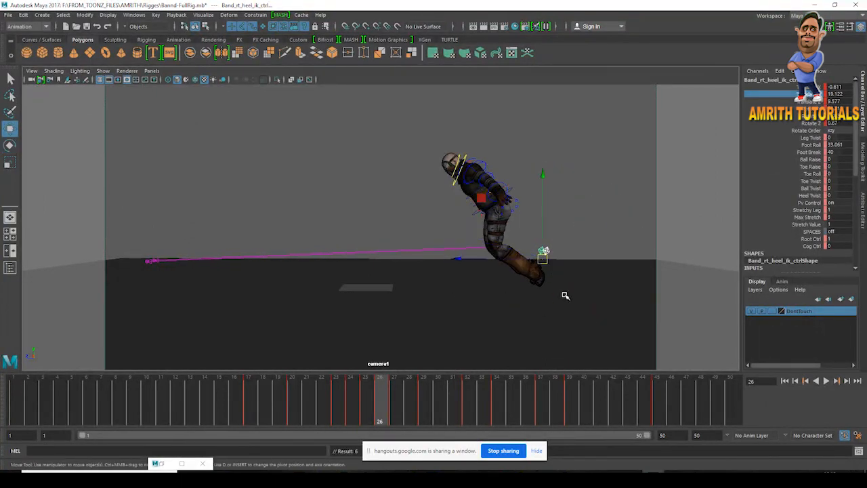
double_click(834, 144)
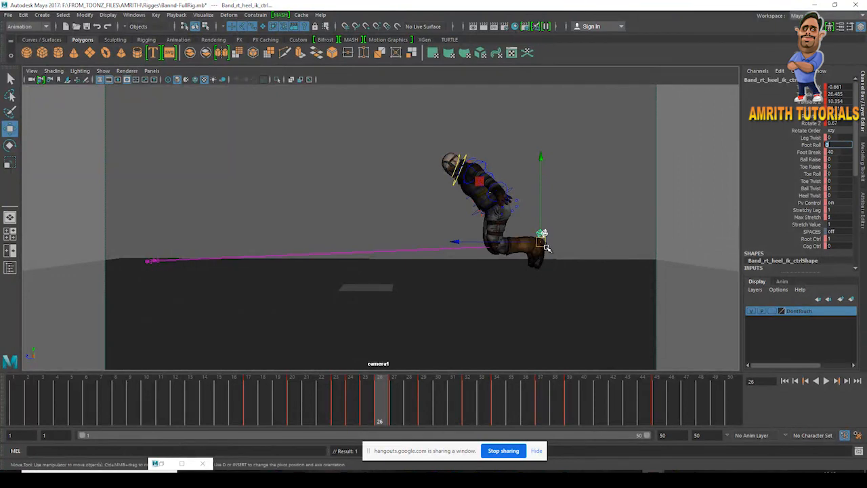
Delete the right heel IK control's key at frame 27 and play the take-off through.
left_click_drag(342, 401, 425, 388)
right_click(397, 401)
left_click(420, 292)
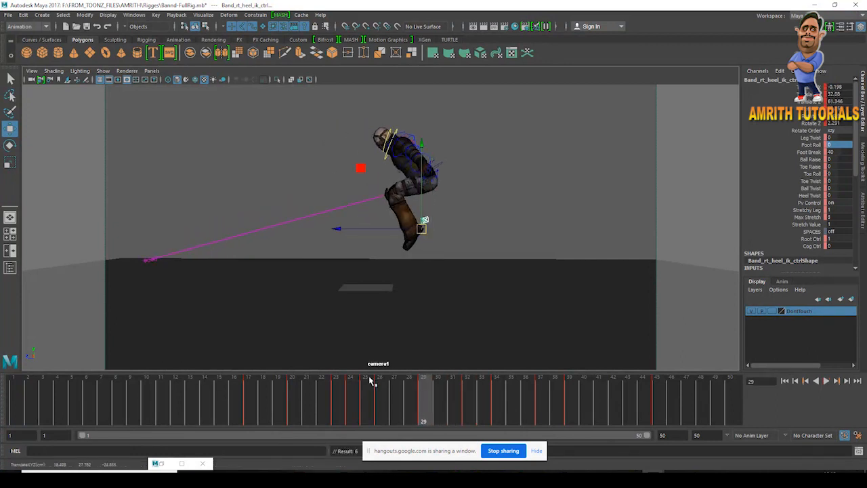
key("alt+v")
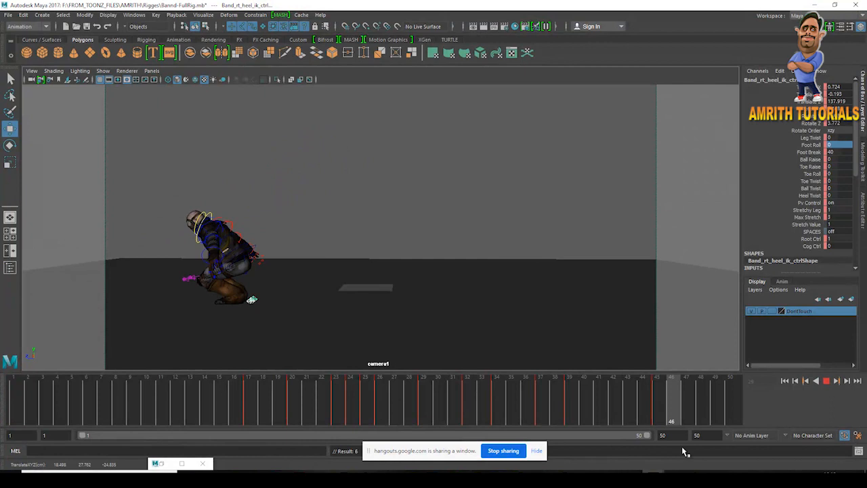
key("alt+v")
Hide the control curves and review the jump in a new playblast with the changed take-off foot pose.
left_click(103, 70)
left_click(130, 119)
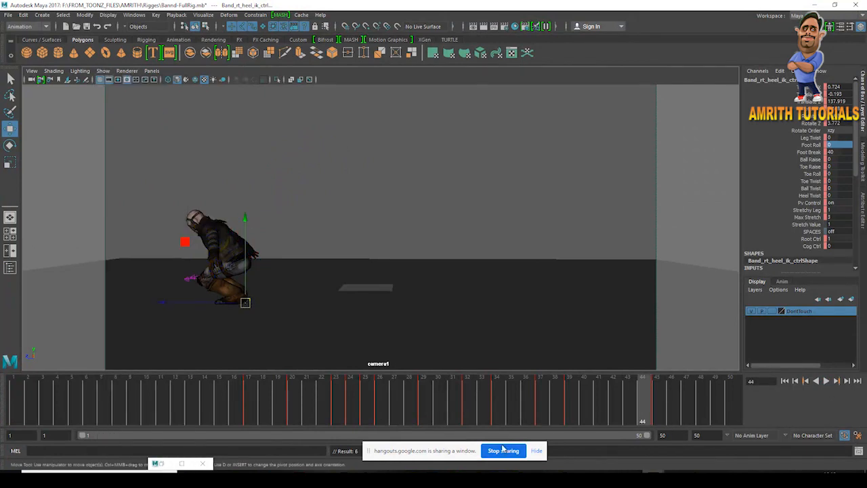
right_click(503, 423)
left_click(519, 405)
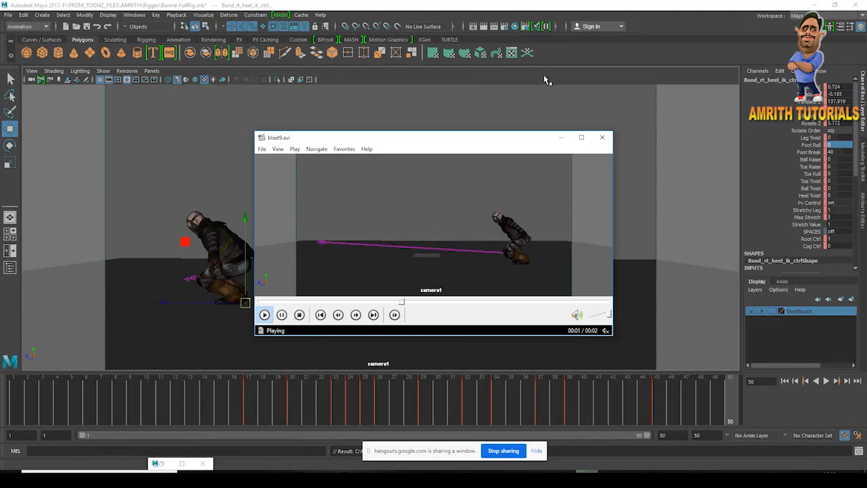
left_click(581, 137)
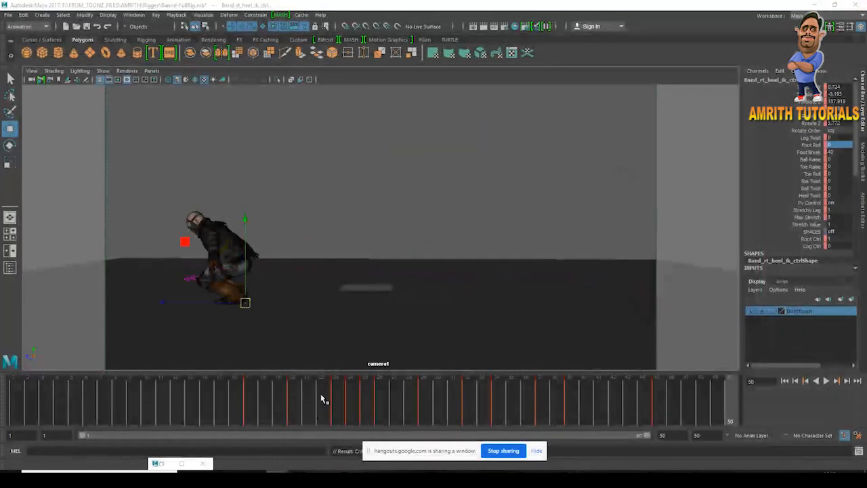
Play the jump and scrub its landing in the camera view, and show the control curves again.
left_click(814, 381)
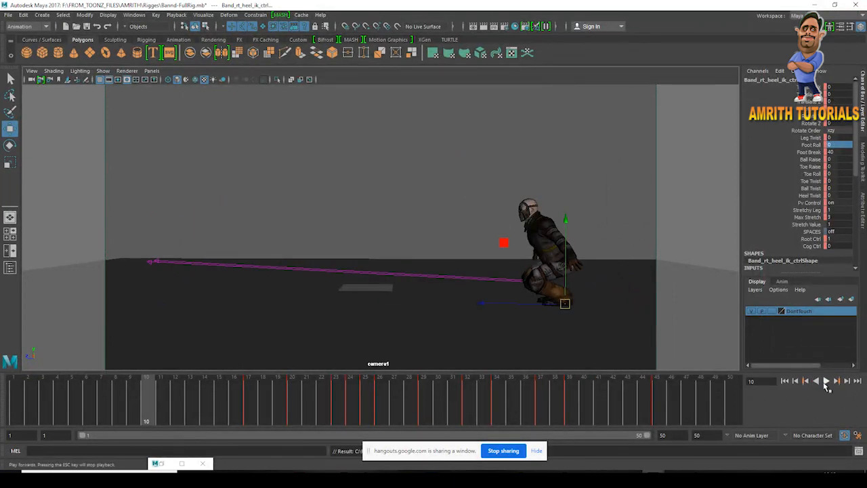
left_click(826, 382)
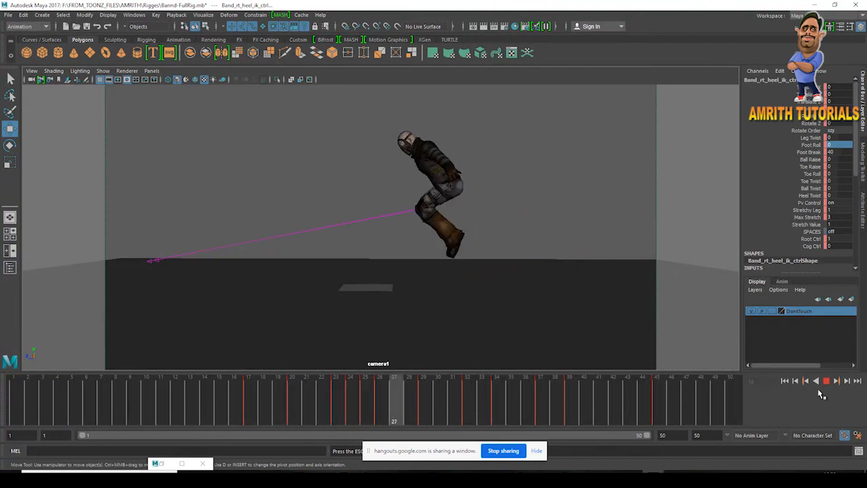
mouse_move(585, 406)
left_mouse_down()
mouse_move(650, 420)
mouse_move(528, 407)
mouse_move(556, 410)
left_mouse_up()
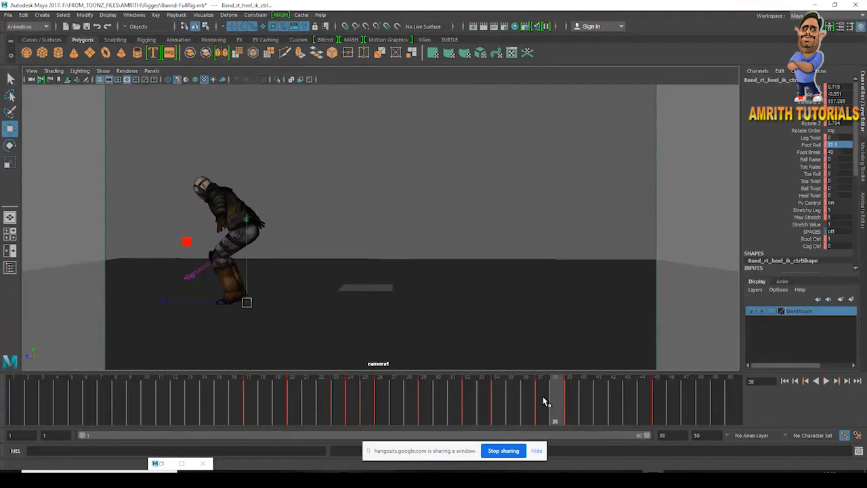
key("alt+v")
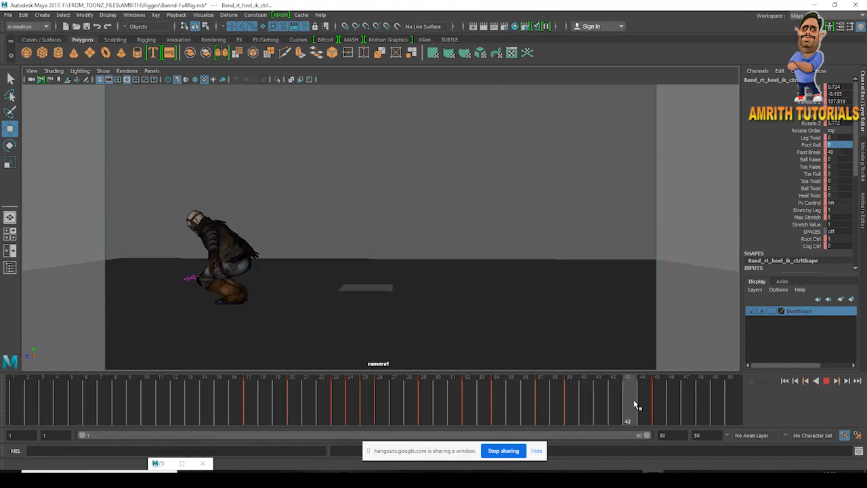
left_click(102, 71)
left_click(183, 120)
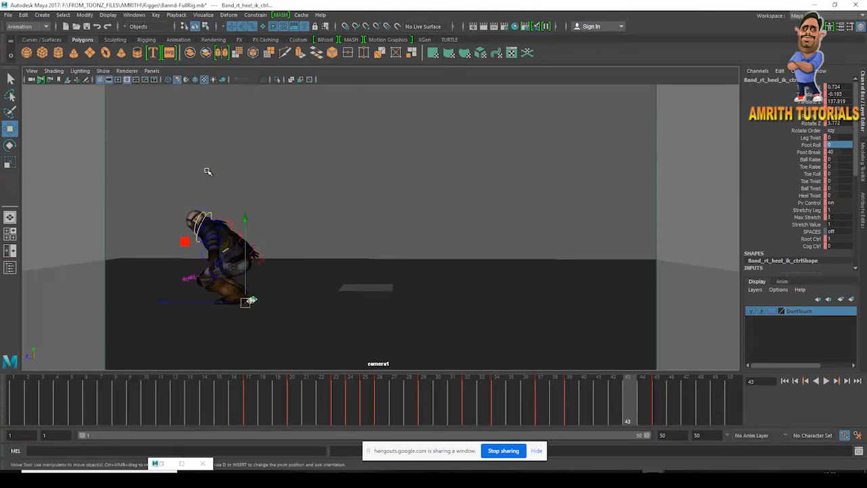
Try bending the middle spine control forward at frame 43 in the perspective view, and undo the rotation.
key("space")
key("space")
left_click_drag(487, 240, 399, 231, "alt")
left_click(397, 231)
key("e")
left_click_drag(371, 194, 374, 223)
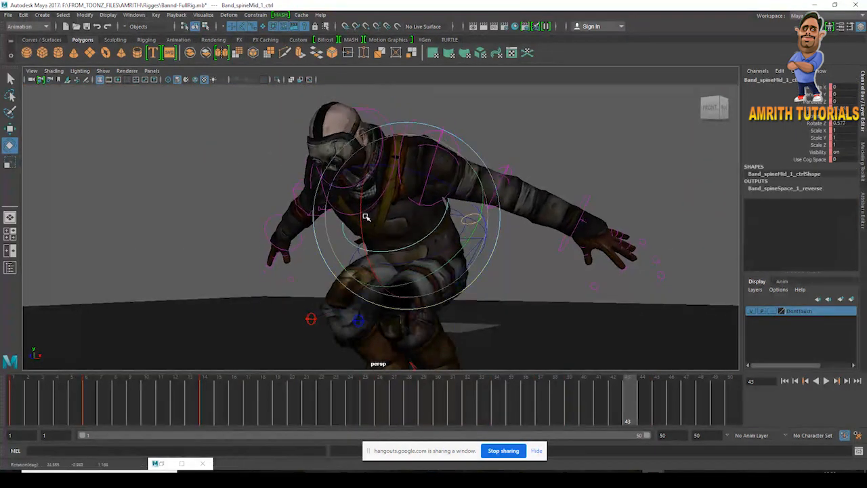
key("space")
key("space")
key("ctrl+z")
Try shifting and keying the COG control further forward near frame 37, and undo the change.
left_click_drag(611, 400, 584, 414)
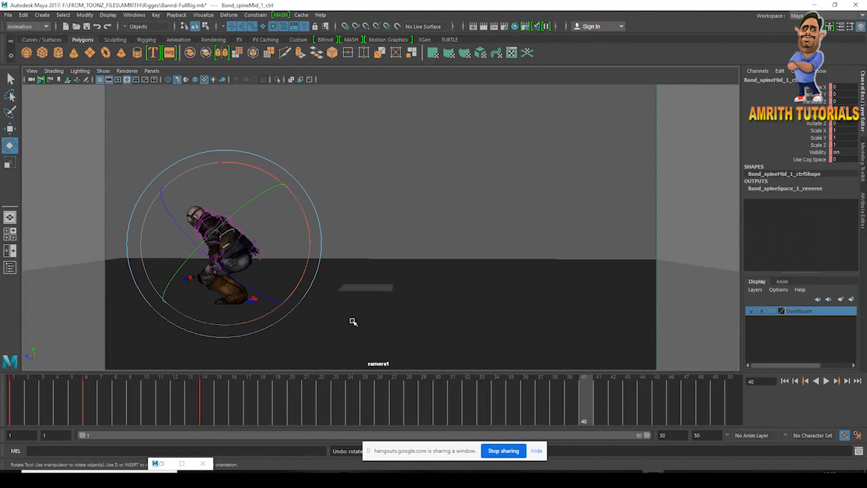
key("w")
left_click(256, 244)
left_click_drag(492, 400, 534, 389)
left_click_drag(212, 211, 193, 211)
key("s")
key("ctrl+z")
key("ctrl+z")
Raise the COG control's Translate Z key at frame 41 to 143.572 in the Graph Editor.
left_click_drag(500, 411, 598, 411)
key("w")
key("space")
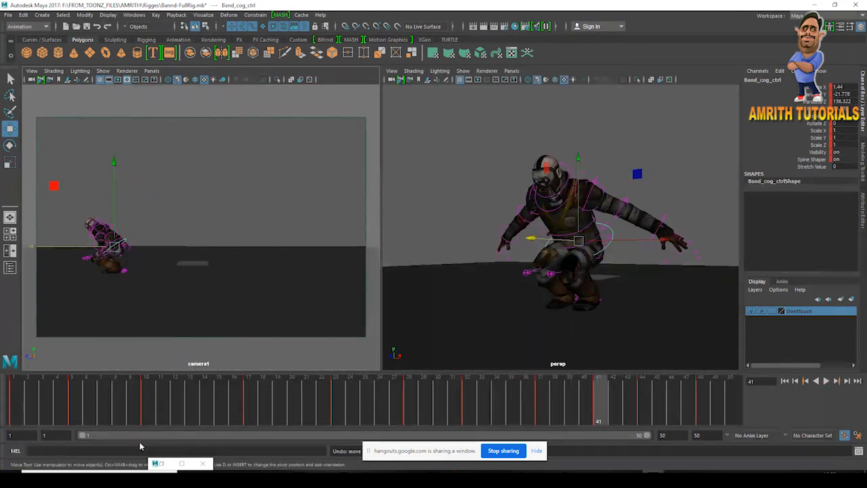
left_click(190, 463)
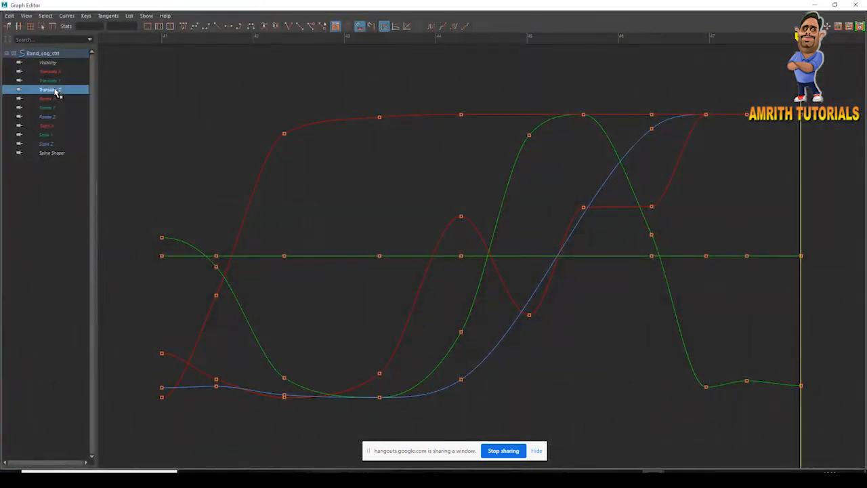
left_click(56, 91)
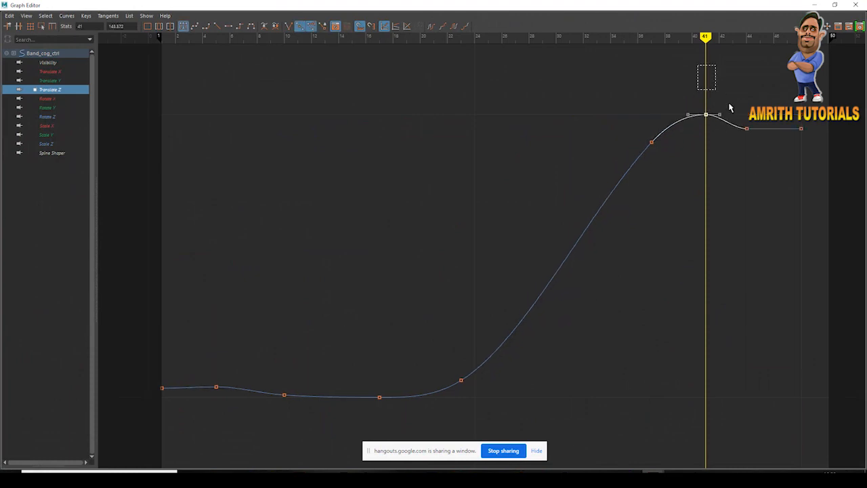
key("f")
Raise the COG control's Translate Z key at frame 44, set the frame 48 key to 141.178, and scrub the landing.
left_click(538, 243)
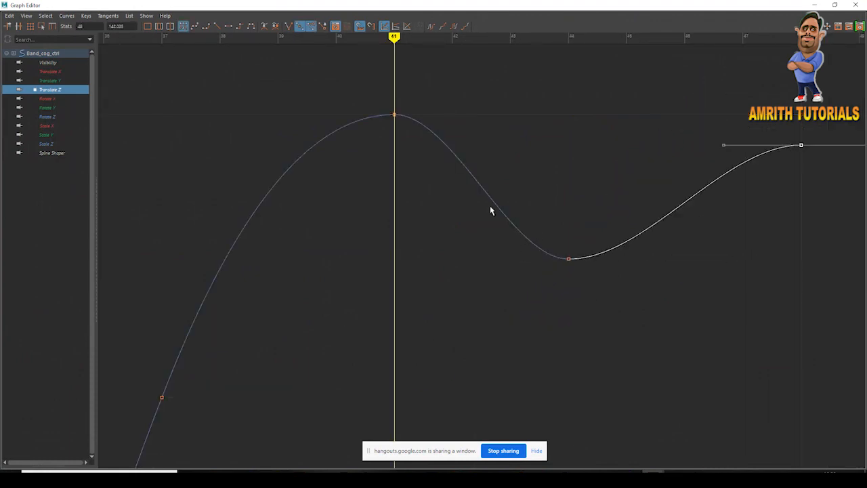
left_click_drag(490, 206, 666, 298)
key("f")
middle_click_drag(594, 325, 577, 194, "shift")
middle_click_drag(772, 207, 790, 230, "shift")
left_click(816, 6)
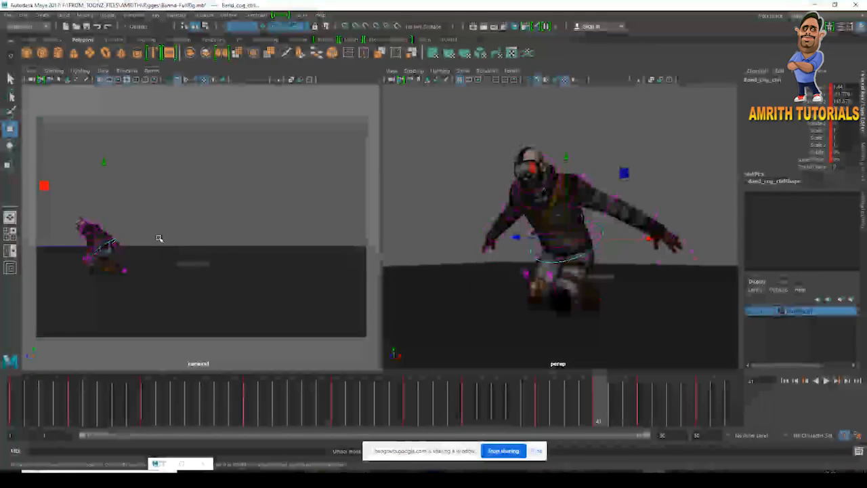
key("space")
left_click(513, 409)
mouse_move(513, 409)
left_mouse_down()
mouse_move(690, 440)
mouse_move(551, 412)
mouse_move(605, 410)
left_mouse_up()
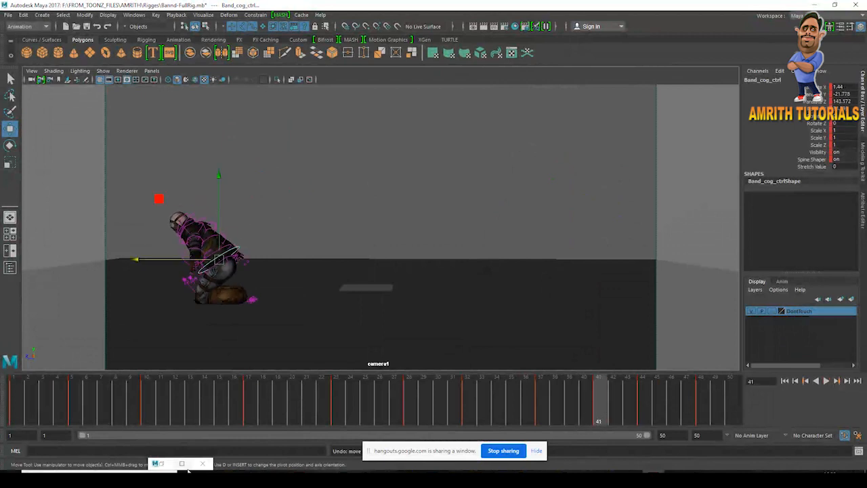
Reopen the Graph Editor beside the character and lower the COG control's Translate Z key at frame 41 to 140.614.
left_click(181, 464)
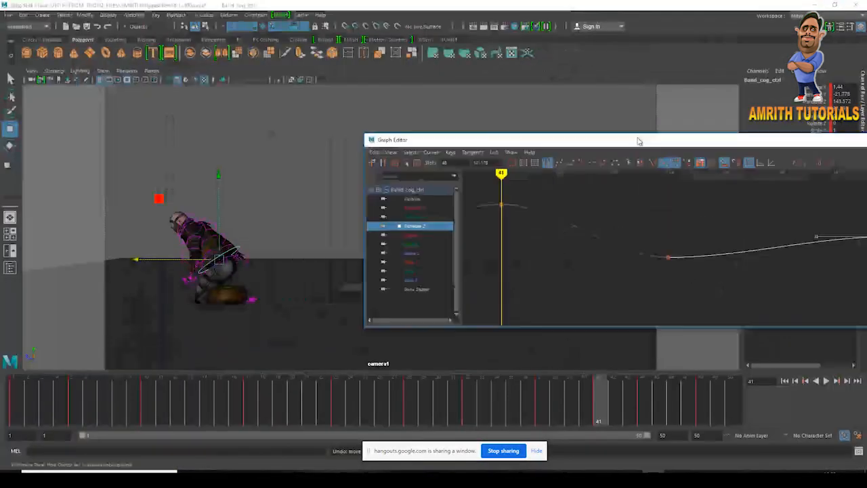
scroll(692, 236, "down", 5)
left_click_drag(673, 189, 813, 270)
key("f")
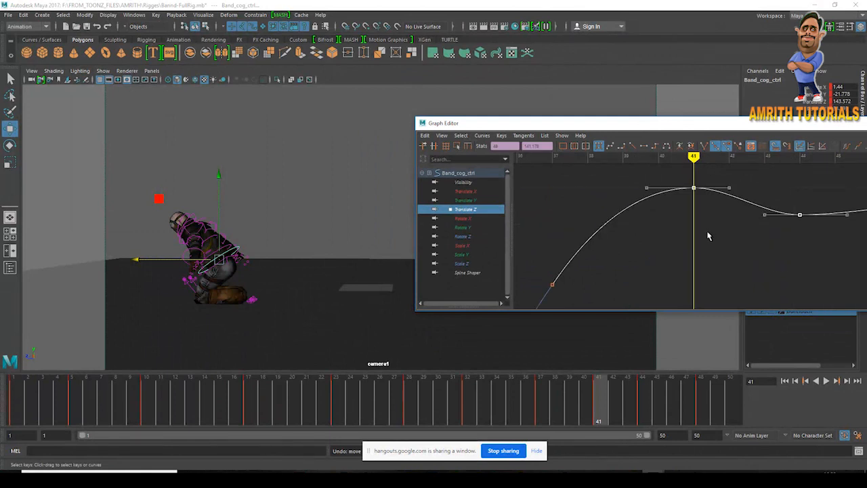
left_click(694, 188)
middle_click_drag(698, 189, 707, 211, "shift")
middle_click_drag(707, 211, 708, 195, "alt")
Raise the COG control's Translate Z key at frame 44 slightly and lower the key at frame 48.
left_click_drag(755, 187, 839, 246)
key("f")
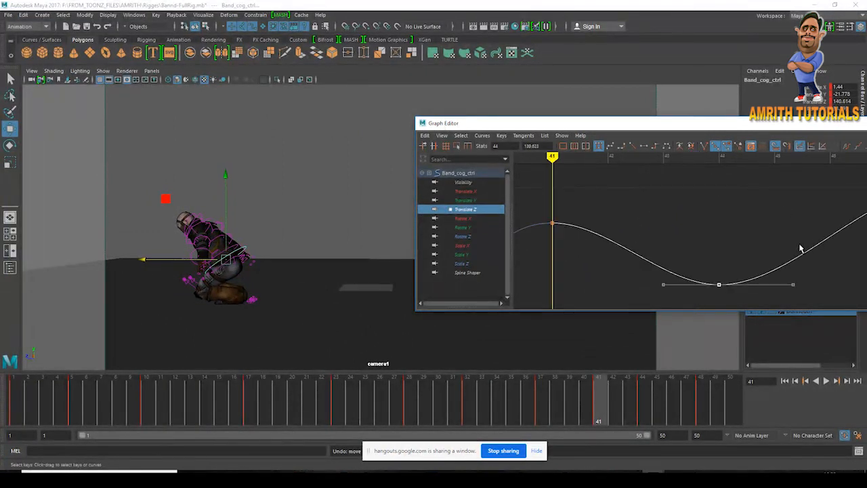
right_click_drag(798, 245, 707, 225, "alt")
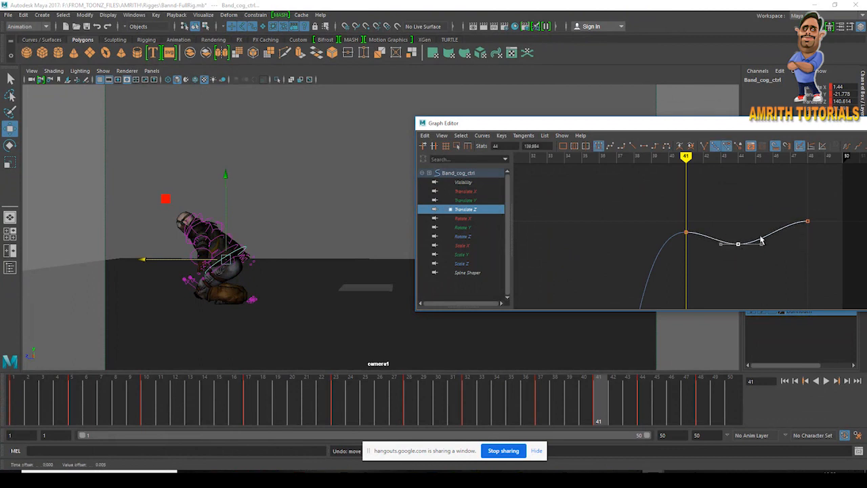
mouse_move(820, 229)
middle_mouse_down("shift")
mouse_move(815, 247)
mouse_move(815, 236)
middle_mouse_up("shift")
left_click_drag(667, 192, 817, 265)
key("f")
Smooth the COG control's Translate Z curve between frames 44 and 48, and lower the frame 41 key to 140.089.
left_click(773, 218)
left_click_drag(772, 167, 855, 249)
key("f")
right_click_drag(779, 258, 753, 224, "alt")
left_click_drag(753, 226, 769, 234)
mouse_move(478, 388)
left_mouse_down()
mouse_move(587, 406)
mouse_move(675, 407)
mouse_move(543, 421)
mouse_move(681, 425)
mouse_move(598, 425)
left_mouse_up()
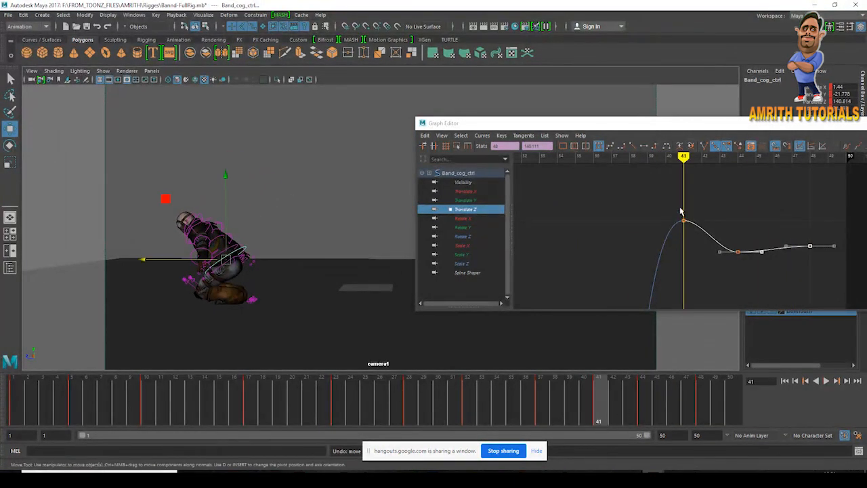
left_click_drag(682, 218, 695, 256)
mouse_move(447, 418)
left_mouse_down()
mouse_move(681, 425)
mouse_move(582, 421)
mouse_move(599, 422)
left_mouse_up()
Try to move the COG control's Translate Y landing keys between frames 41 and 48 in the Graph Editor.
left_click(474, 201)
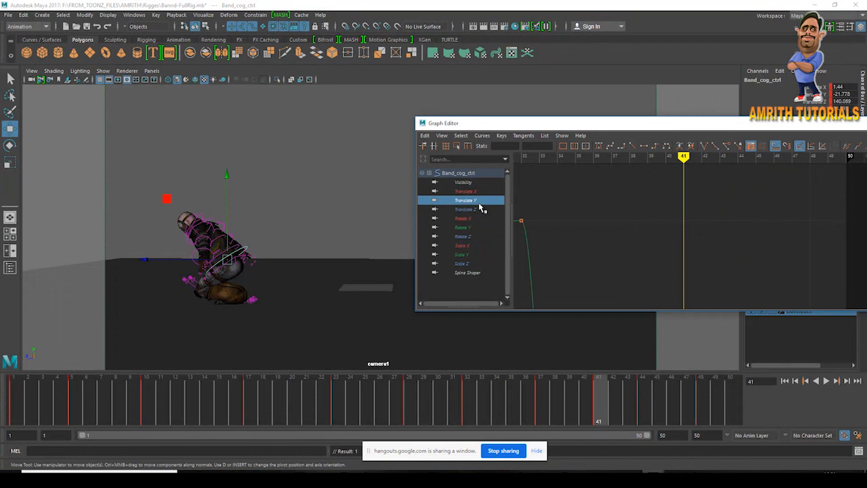
key("f")
scroll(778, 251, "down", 4)
scroll(706, 237, "up", 5)
left_click_drag(747, 259, 777, 275)
left_click_drag(696, 135, 486, 120)
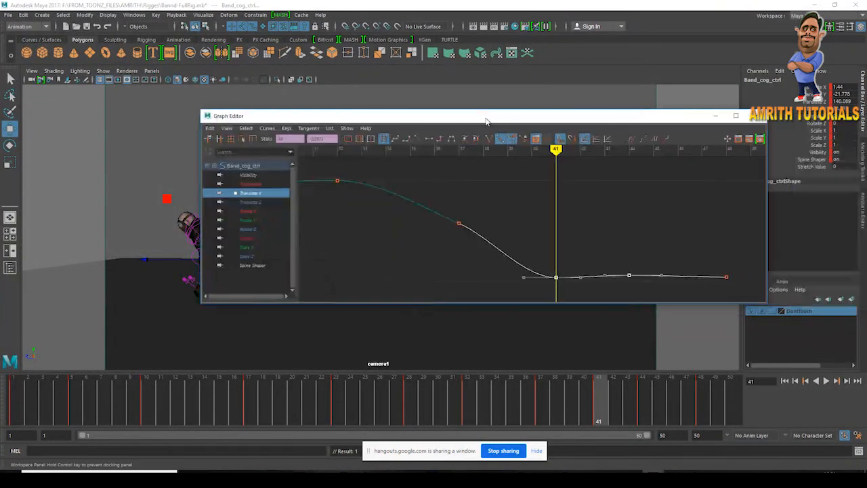
left_click_drag(564, 120, 687, 109)
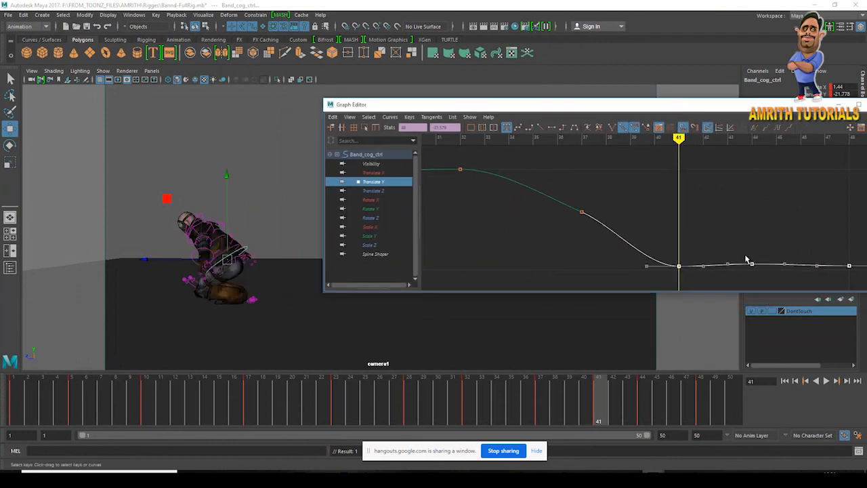
middle_click_drag(742, 244, 743, 253)
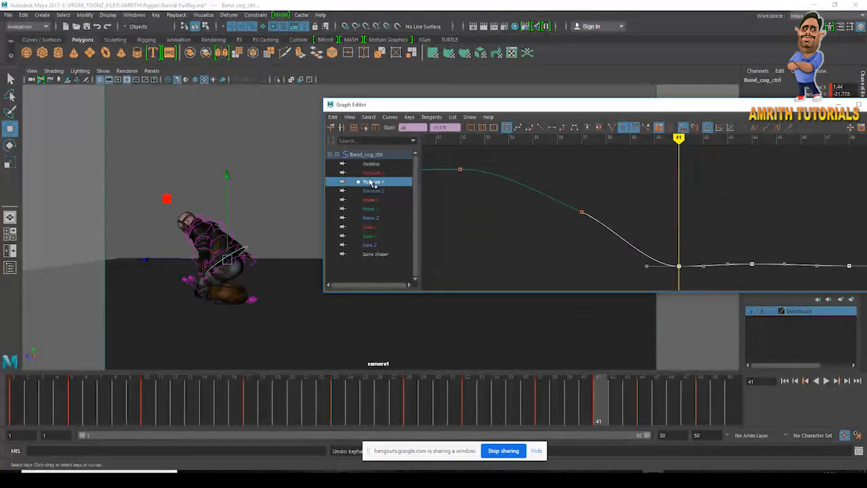
Lower the COG control's Translate X keys from frame 37 onward, bringing frame 41 to 0.331.
left_click(374, 172)
right_click_drag(767, 247, 706, 208, "alt")
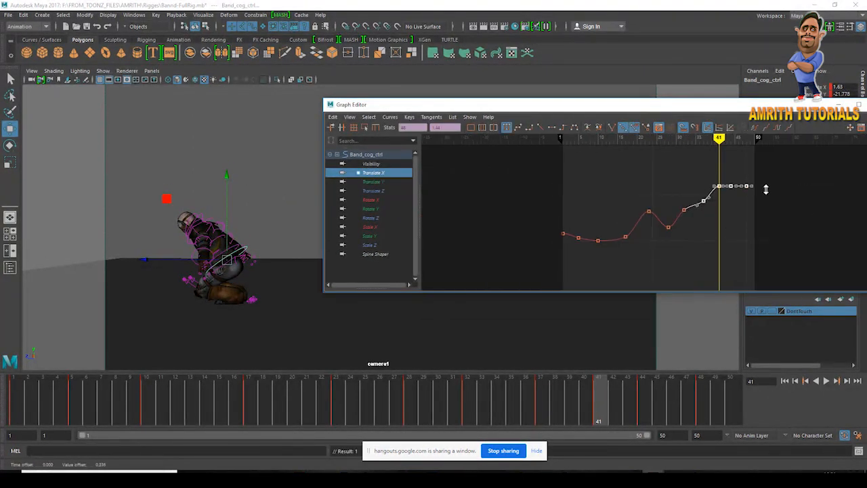
middle_click_drag(782, 234, 728, 245)
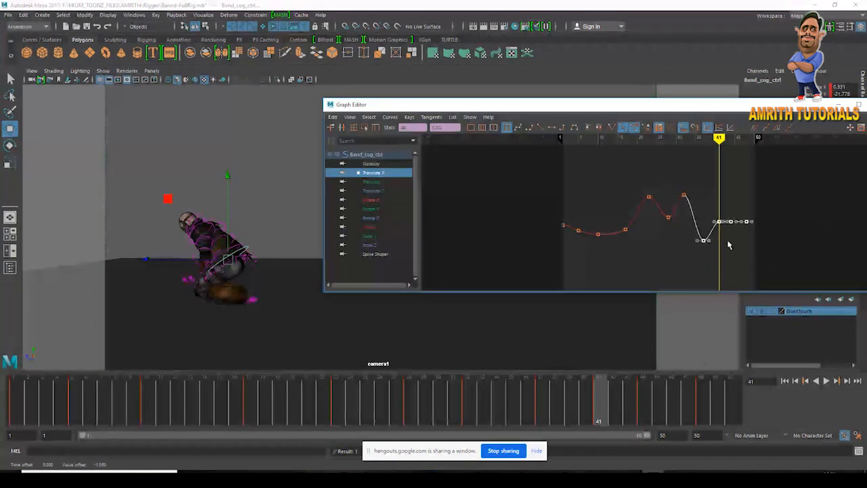
Raise the COG control's Translate Y landing keys so frame 41 is at -17.488, and scrub the jump.
left_click(377, 184)
key("f")
left_click_drag(864, 281, 864, 281)
middle_click_drag(821, 263, 821, 254)
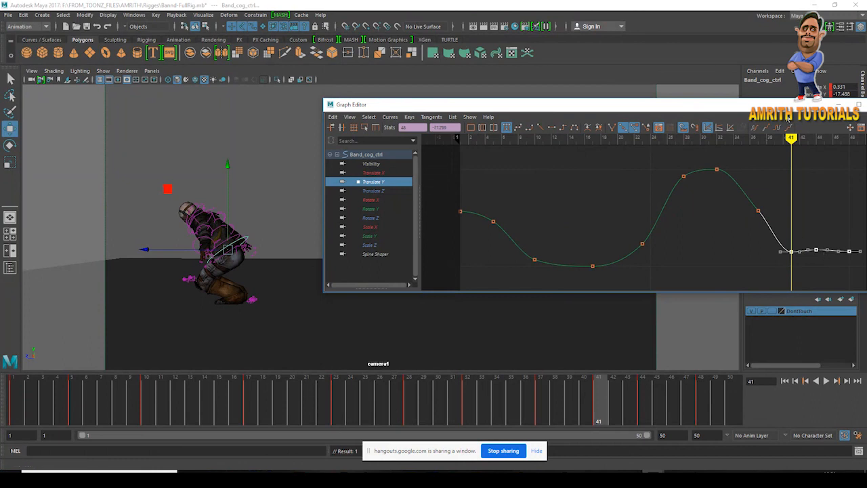
left_click_drag(788, 105, 637, 99)
left_click(711, 97)
left_click(549, 400)
left_click_drag(549, 399, 472, 405)
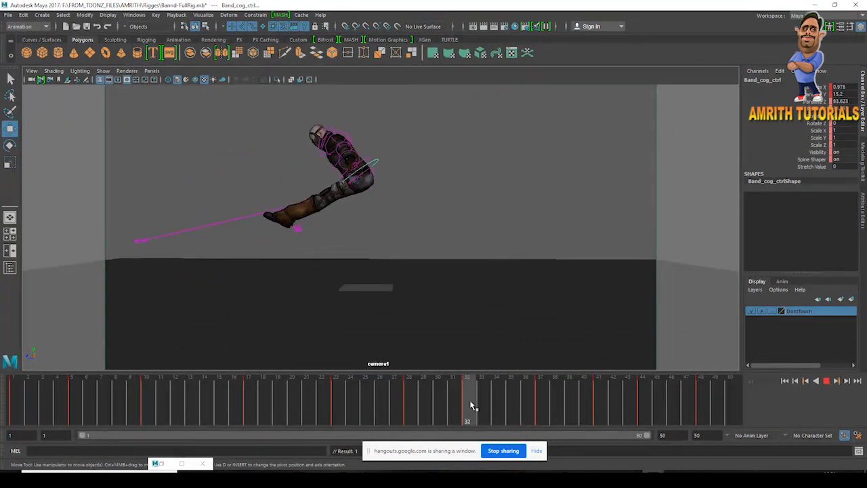
Pull the right heel IK control back and up at frame 32, to about Translate Y 33.7 and Translate Z 114.1.
left_click(298, 229)
left_click_drag(596, 396, 465, 397)
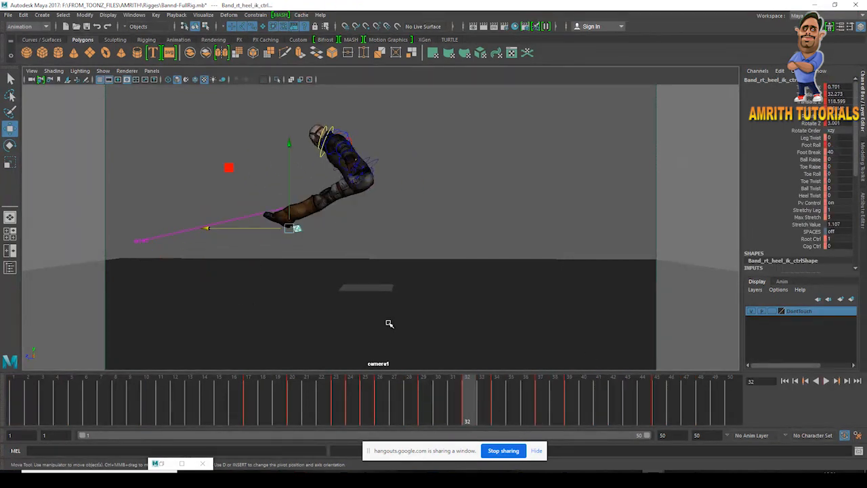
left_click_drag(302, 229, 308, 222)
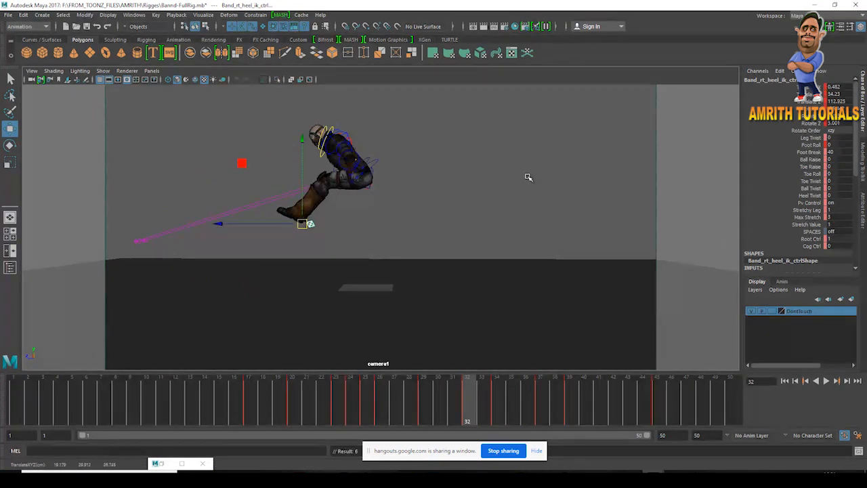
key("space")
left_click_drag(528, 177, 458, 222, "alt")
right_click_drag(458, 223, 597, 214, "alt")
left_click_drag(598, 214, 570, 197, "alt")
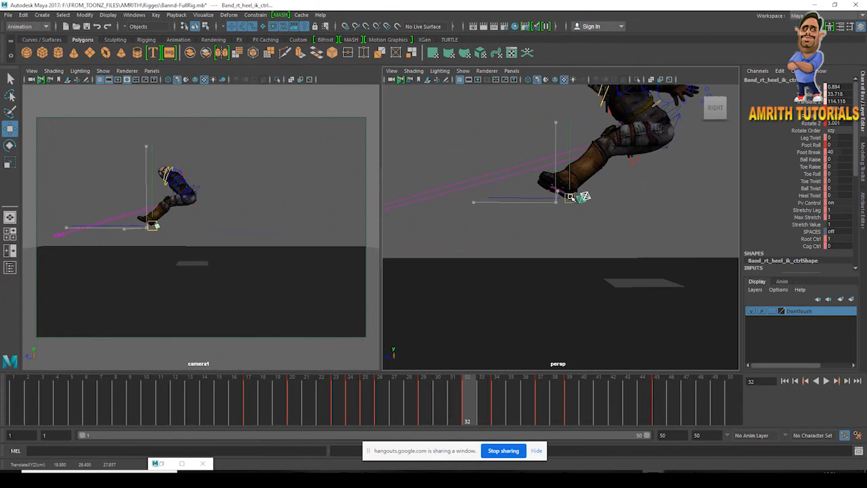
key("space")
Reposition the right heel IK control at frame 34, with Translate Z at about 137.4, and review the jump through the landing.
mouse_move(485, 406)
left_mouse_down()
mouse_move(516, 406)
mouse_move(496, 403)
left_mouse_up()
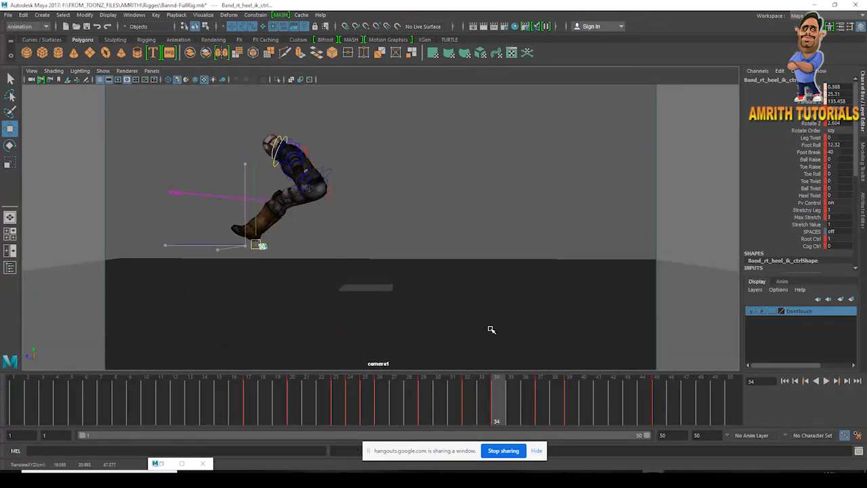
left_click_drag(415, 404, 602, 442)
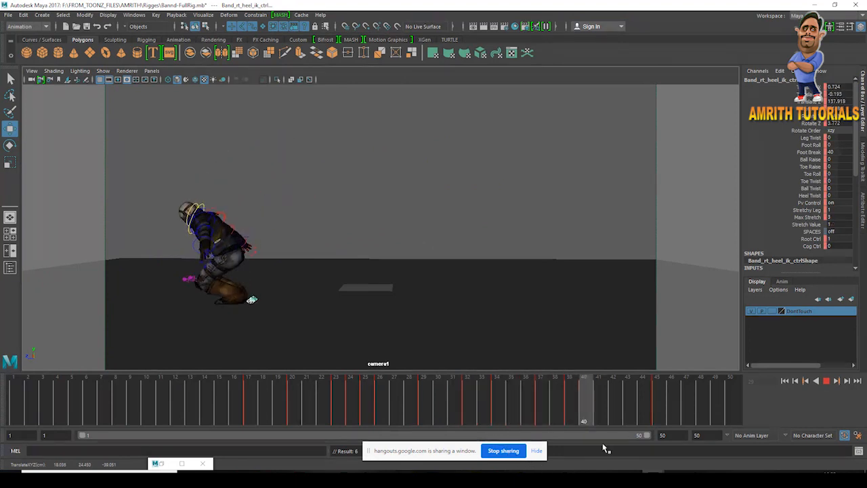
left_click_drag(516, 416, 496, 411)
middle_click_drag(483, 342, 475, 341)
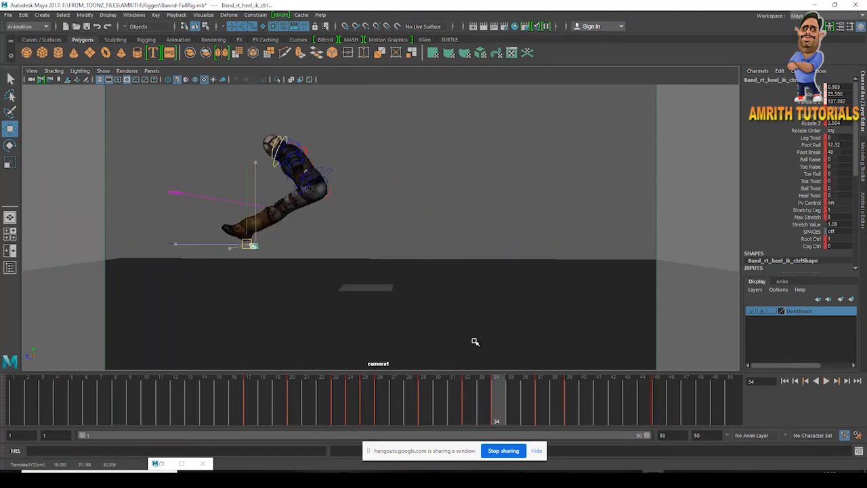
left_click_drag(497, 424, 480, 392)
key("alt+v")
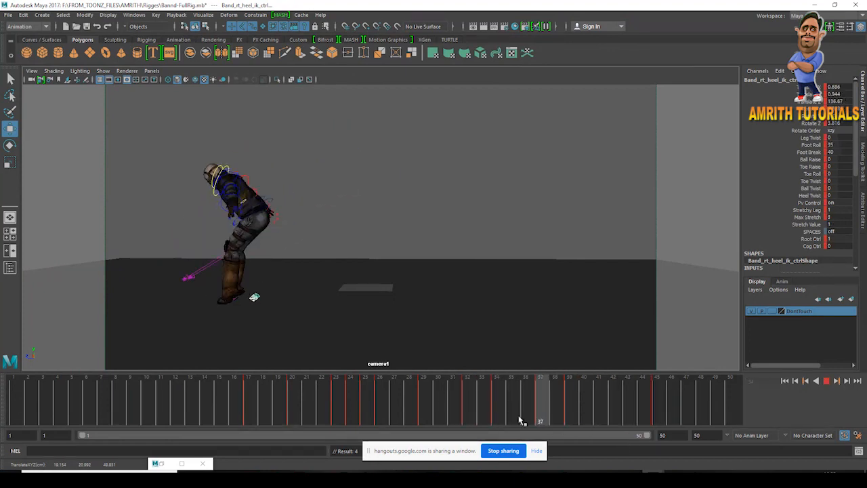
left_click_drag(501, 422, 453, 444)
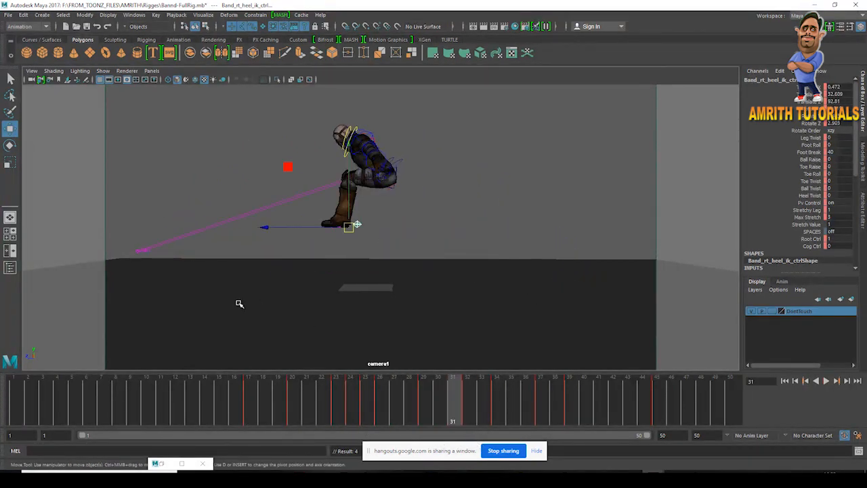
left_click_drag(40, 407, 442, 447)
left_click_drag(509, 428, 652, 434)
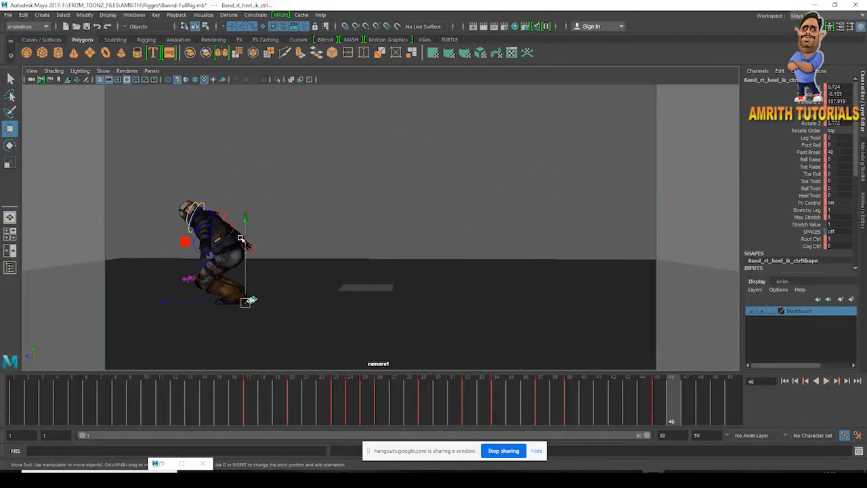
Select the mid-spine control in the perspective view and try a rotation with the Rotate tool.
left_click(240, 238)
key("space")
left_click_drag(512, 232, 513, 167)
scroll(283, 209, "down", 2)
left_click_drag(282, 209, 438, 271, "alt")
left_click(317, 256)
key("e")
left_click_drag(298, 252, 306, 224)
key("space")
key("space")
Key the mid-spine control at frame 33 and rotate it to about -7° in X at frame 38.
left_click_drag(386, 413, 477, 401)
key("s")
key("s")
left_click_drag(477, 401, 549, 401)
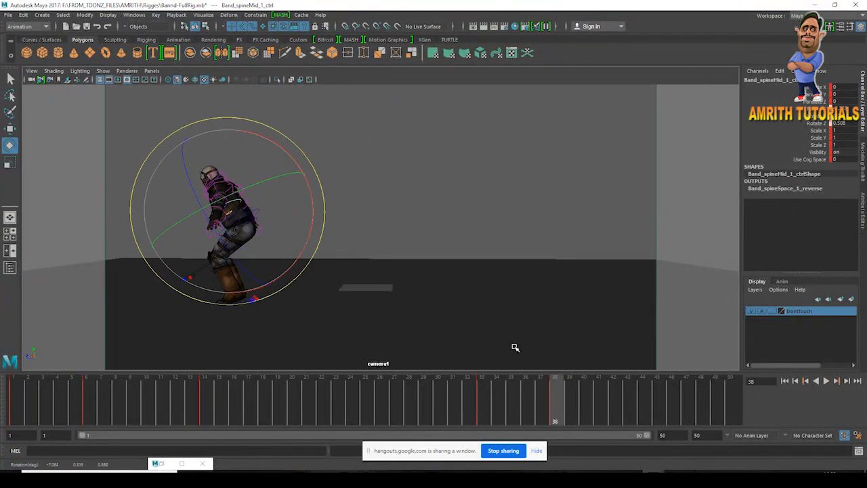
Bend the mid-spine control forward at frame 42 and key its settling rotations at frames 46 and 50.
mouse_move(533, 391)
left_mouse_down()
mouse_move(512, 396)
mouse_move(612, 406)
left_mouse_up()
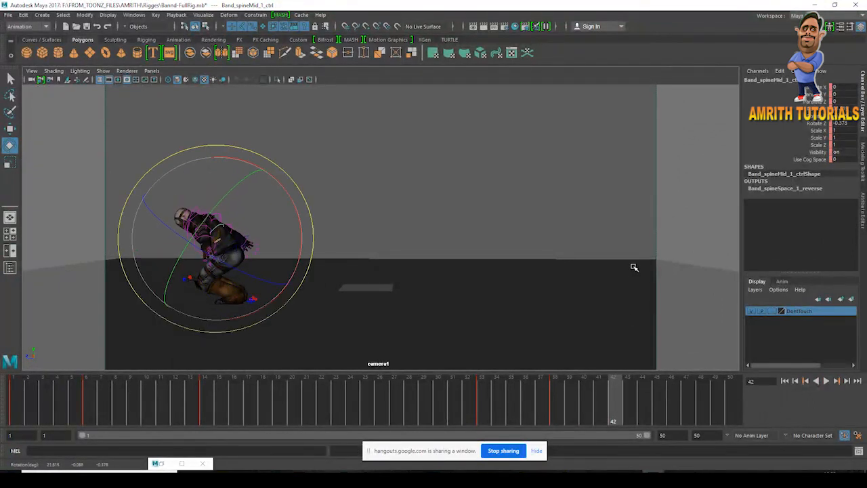
mouse_move(525, 388)
left_mouse_down()
mouse_move(654, 412)
mouse_move(729, 406)
left_mouse_up()
left_click_drag(612, 407, 698, 434)
left_click(799, 103)
middle_click_drag(588, 229, 575, 232)
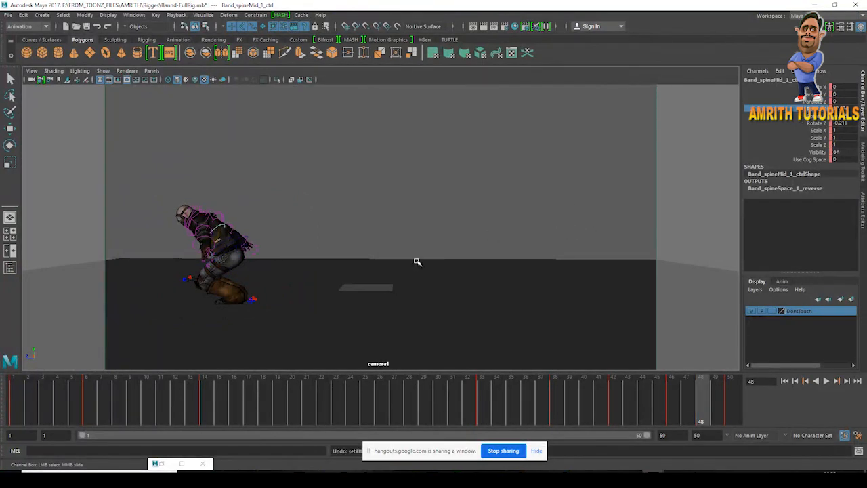
Show the mid-spine control's Rotate X curve in the Graph Editor and raise the frame 38 key to about -5.
key("space")
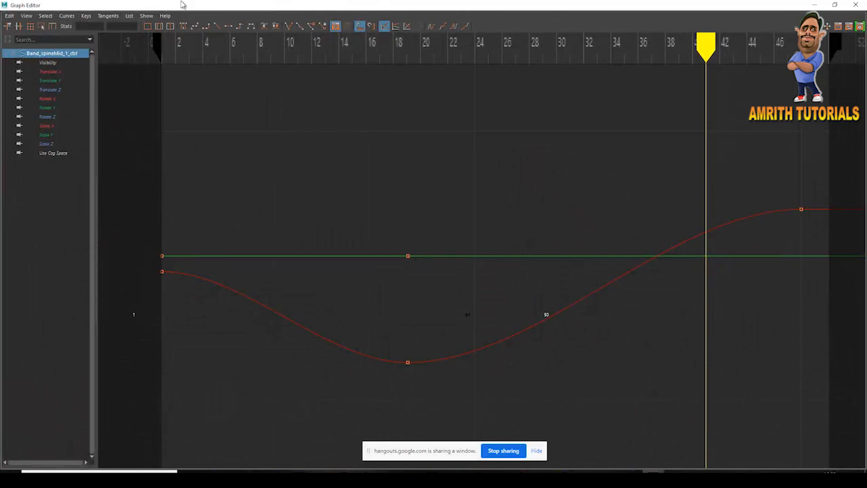
left_click(182, 465)
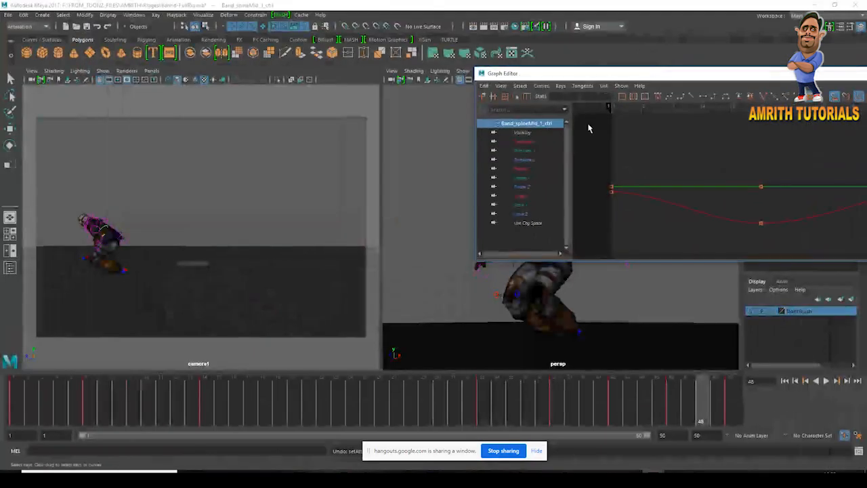
left_click(534, 172)
left_click_drag(576, 73, 417, 67)
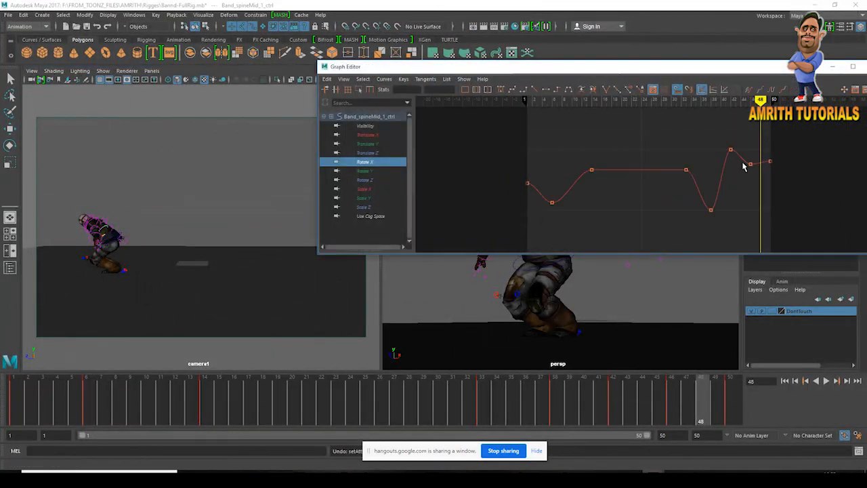
key("comma")
key("comma")
key("comma")
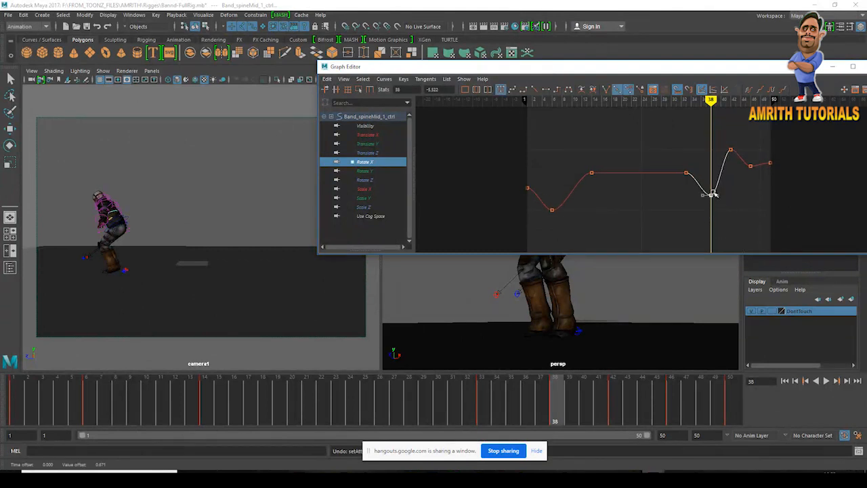
Lower the mid-spine control's Rotate X key at frame 42 to about 18 to soften the forward bend.
key("period")
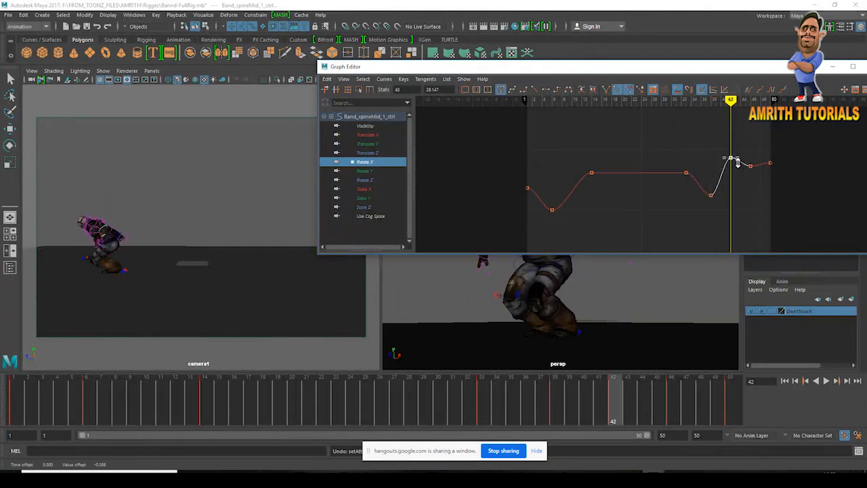
left_click_drag(719, 133, 779, 182)
key("f")
left_click(779, 181)
left_click_drag(705, 147, 722, 162)
key("f")
right_click_drag(711, 209, 575, 165, "alt")
left_click_drag(549, 143, 588, 174)
middle_click_drag(589, 174, 589, 197)
middle_click_drag(675, 218, 674, 195, "alt")
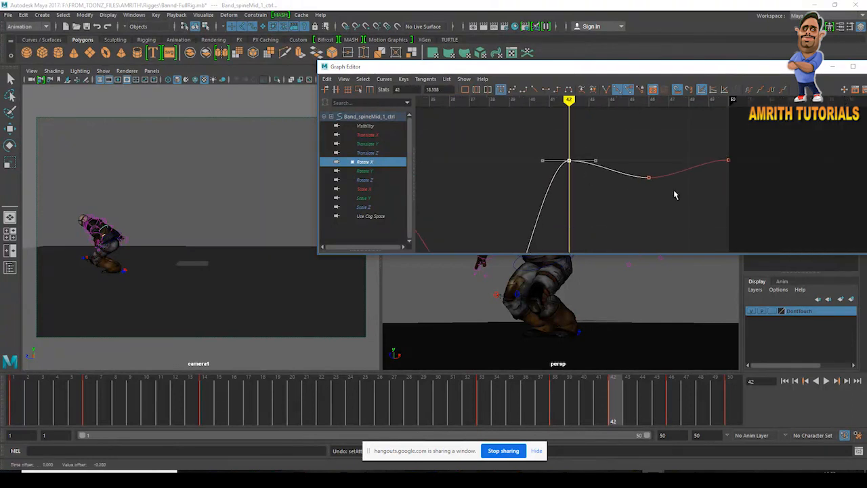
Lower the mid-spine control's Rotate X key at frame 50 to about 17, and play back the landing.
left_click_drag(704, 154, 759, 179)
key("f")
middle_click_drag(814, 144, 820, 187, "shift")
left_click(832, 67)
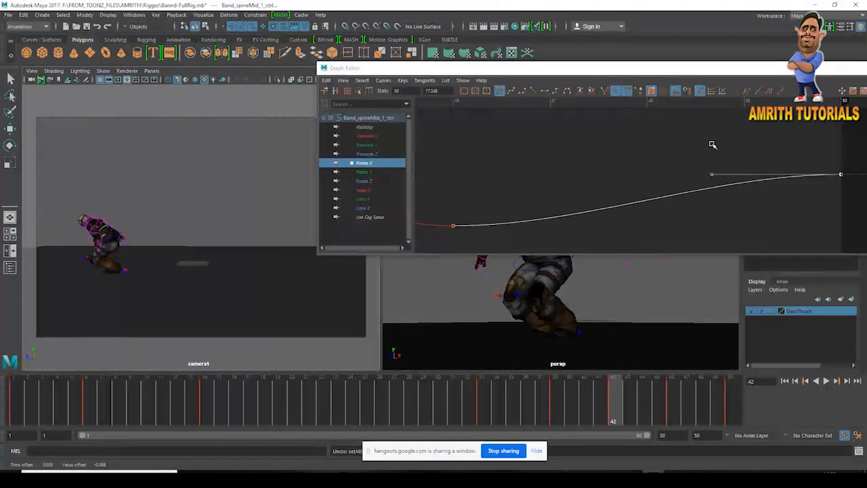
key("alt+v")
mouse_move(546, 414)
left_mouse_down()
mouse_move(687, 467)
mouse_move(562, 425)
mouse_move(702, 420)
mouse_move(551, 428)
mouse_move(526, 410)
mouse_move(631, 424)
mouse_move(702, 414)
left_mouse_up()
Select the neck control in the perspective view with the Rotate tool, and undo a test rotation.
key("space")
left_click_drag(470, 190, 469, 160)
right_click_drag(399, 232, 427, 245, "alt")
left_click(393, 167)
key("e")
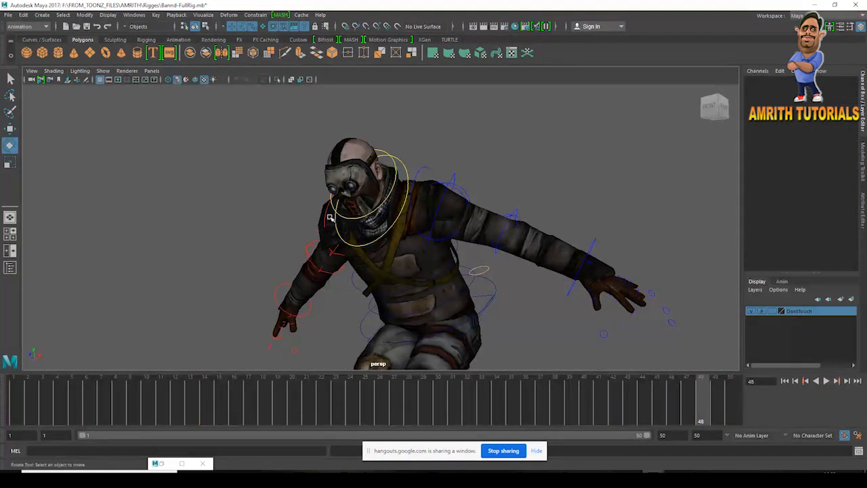
left_click(350, 250)
left_click_drag(350, 251, 334, 143)
key("ctrl+z")
key("space")
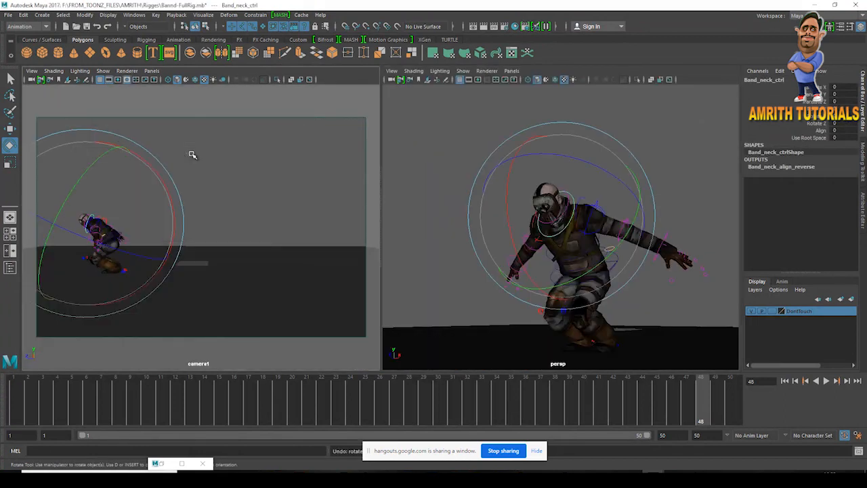
Key the neck control at frame 35 and rotate it to about -4° in X at frame 39.
key("space")
mouse_move(396, 401)
left_mouse_down()
mouse_move(532, 410)
mouse_move(519, 403)
mouse_move(594, 403)
mouse_move(572, 408)
left_mouse_up()
key("s")
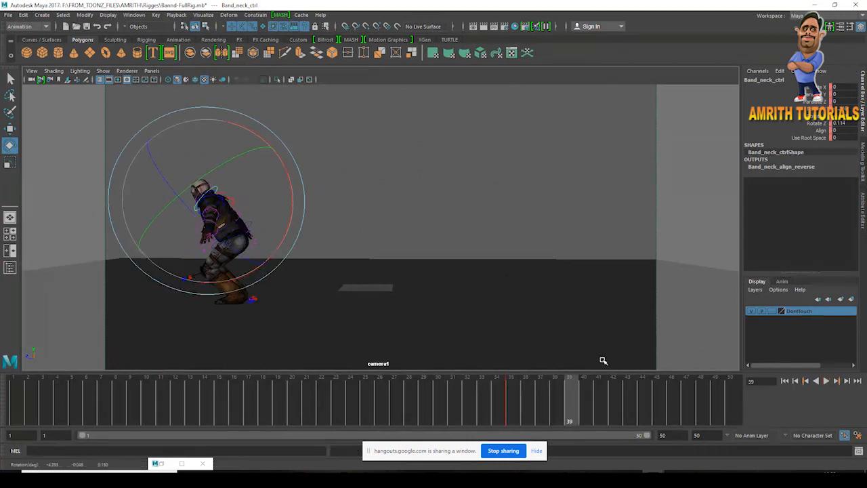
Key the neck control's rotation at frames 43 and 47, with about -10.4° in X at frame 47, and scrub the landing.
left_click_drag(596, 375, 629, 399)
left_click_drag(553, 394, 564, 398)
key("s")
left_click_drag(564, 398, 686, 406)
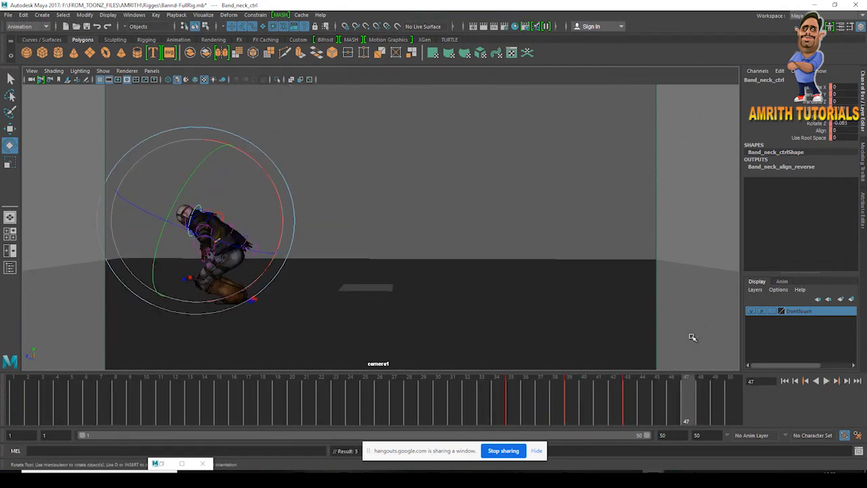
left_click_drag(524, 388, 716, 415)
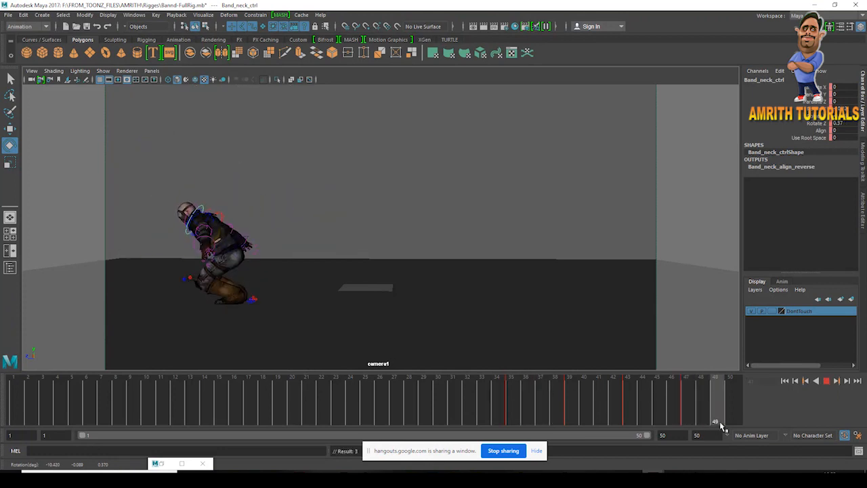
Lower the neck control's Rotate X key at frame 43 in the Graph Editor, and play back the landing.
key("space")
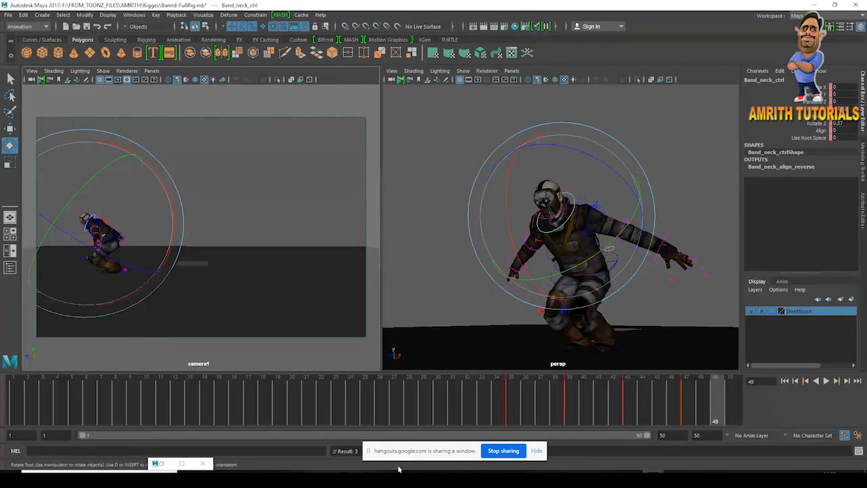
left_click(191, 464)
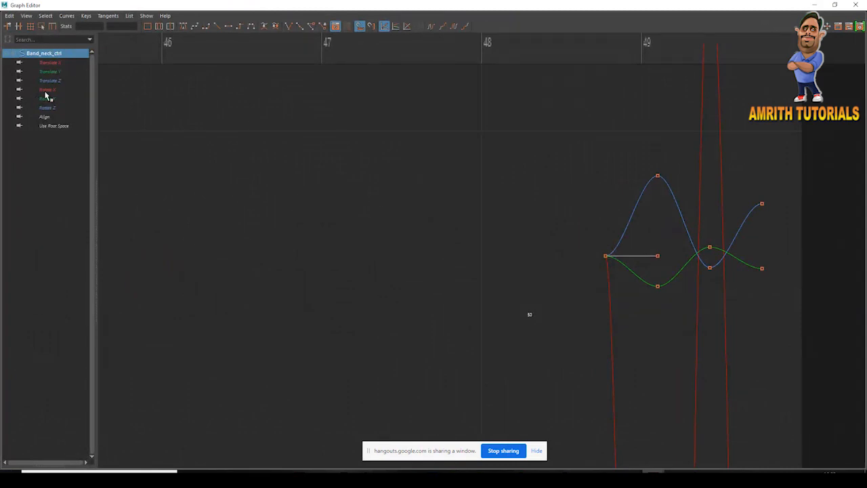
left_click(45, 90)
scroll(513, 217, "down", 3)
left_click(515, 204)
key("f")
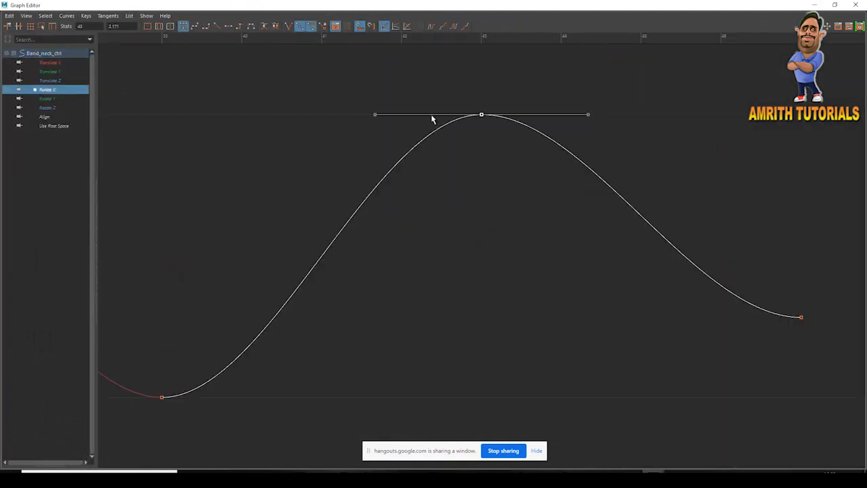
middle_click_drag(527, 154, 552, 252, "shift")
left_click(814, 5)
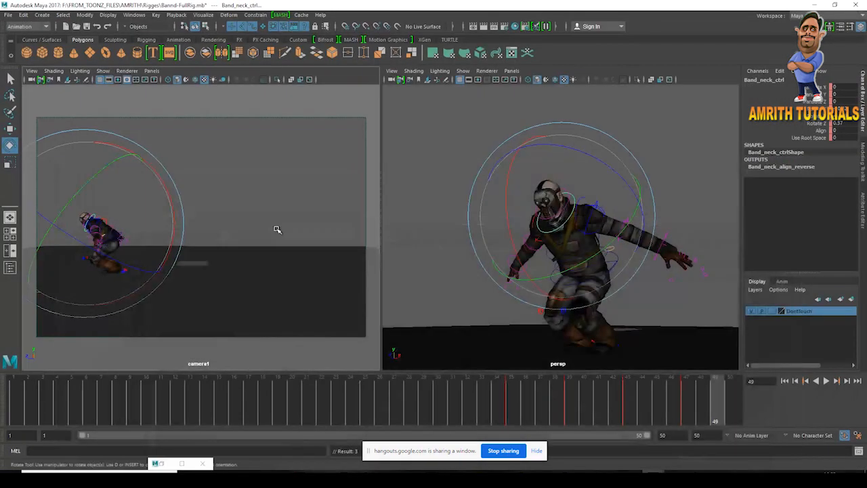
key("space")
key("alt+v")
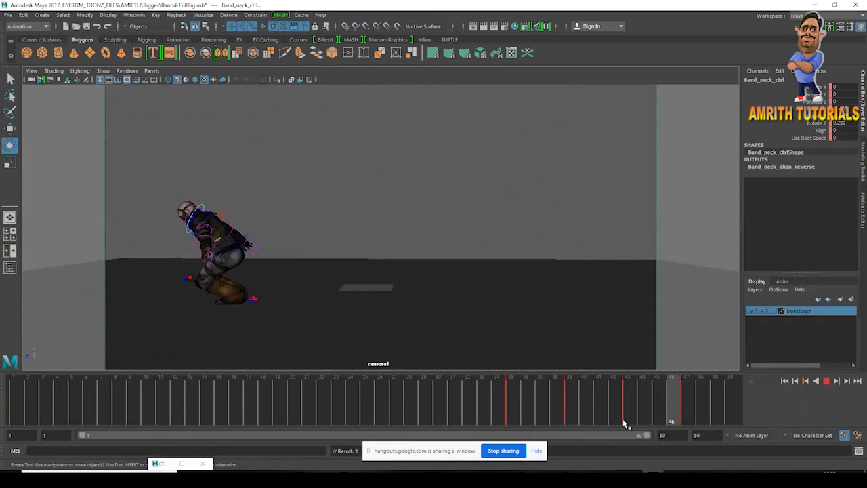
key("alt+v")
Select the head control, key its rotation at frames 38, 42, 45 and 49 with about -16° in X at frame 49, and play back the landing.
key("w")
left_click(244, 212)
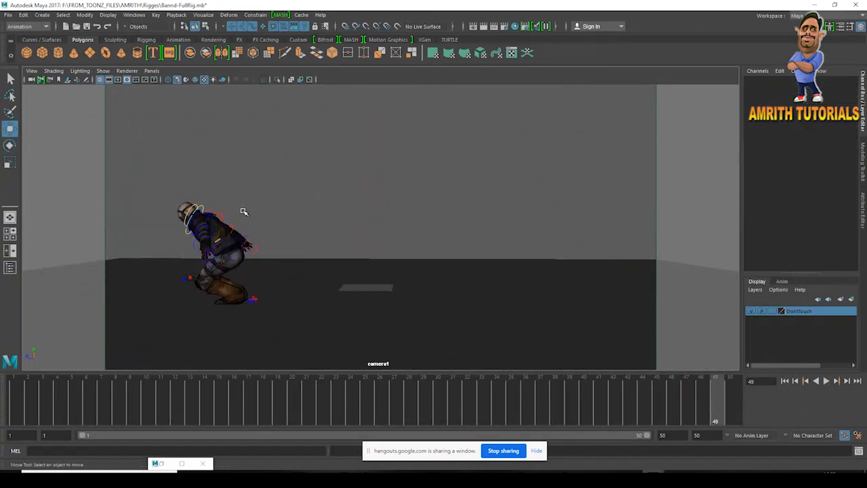
left_click(197, 205)
left_click_drag(500, 407, 613, 402)
key("e")
left_click_drag(561, 395, 607, 361)
left_click_drag(576, 401, 659, 411)
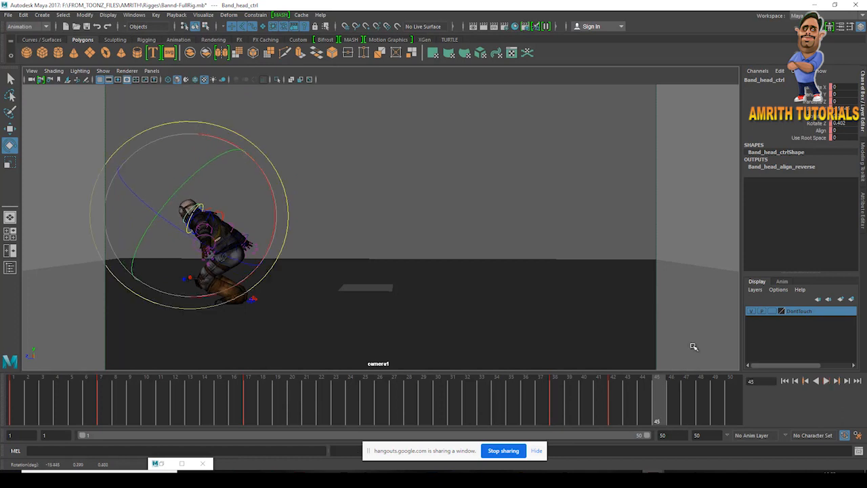
left_click_drag(558, 391, 600, 400)
left_click_drag(683, 419, 714, 410)
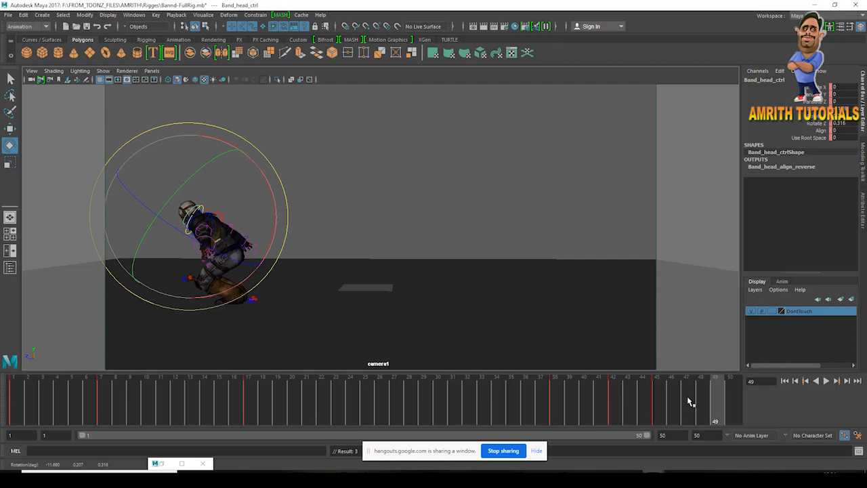
left_click(615, 403)
key("alt+v")
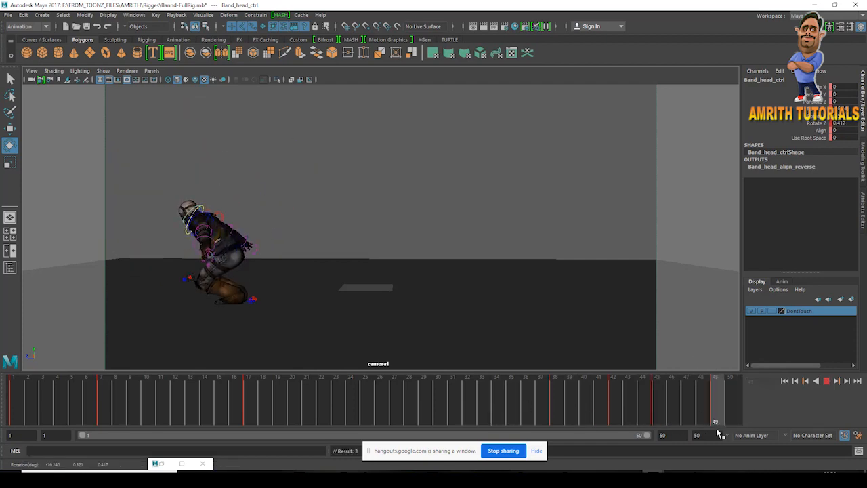
Hide the NURBS curves in the camera view, play the jump from frame 1, and scrub through the takeoff.
left_click(103, 71)
left_click(123, 118)
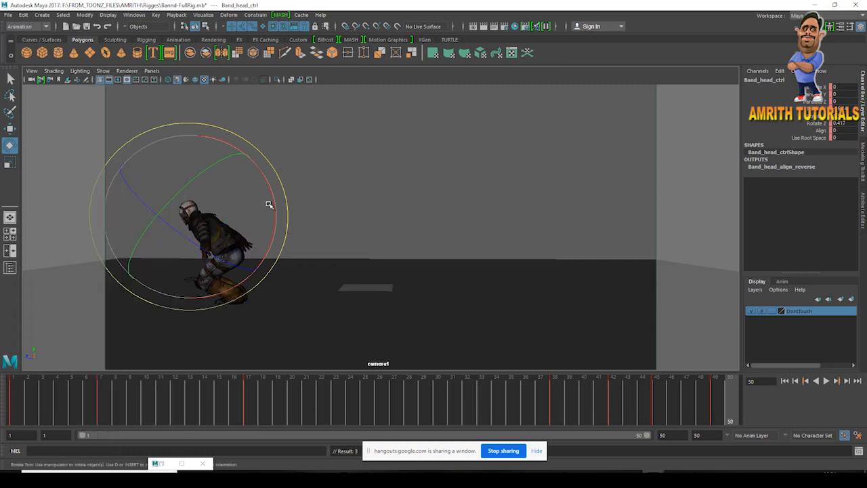
right_click(175, 392)
left_click(3, 401)
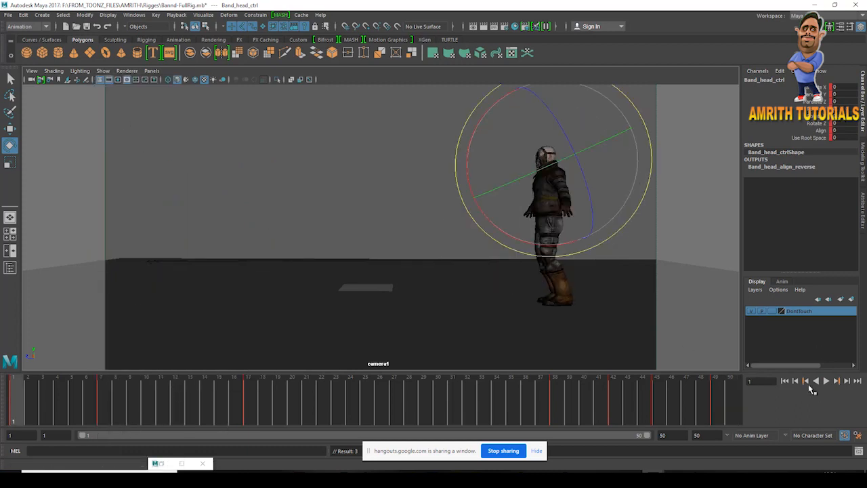
left_click(825, 381)
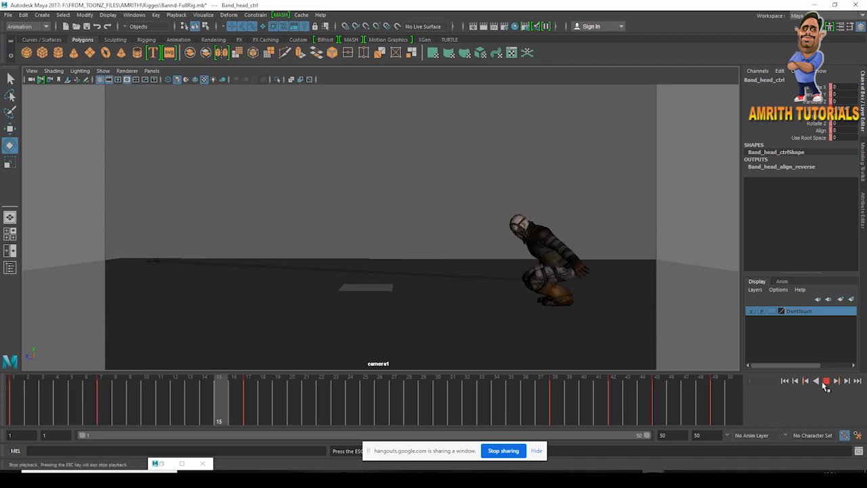
left_click_drag(223, 401, 379, 417)
Show the NURBS curves again and select the right heel IK control with the Move tool.
left_click(103, 70)
left_click(122, 119)
key("w")
left_click(537, 251)
Try repositioning the right heel control at frames 26 and 29, and undo the moves.
left_click_drag(234, 396, 379, 411)
left_click_drag(537, 257, 539, 274)
key("ctrl+z")
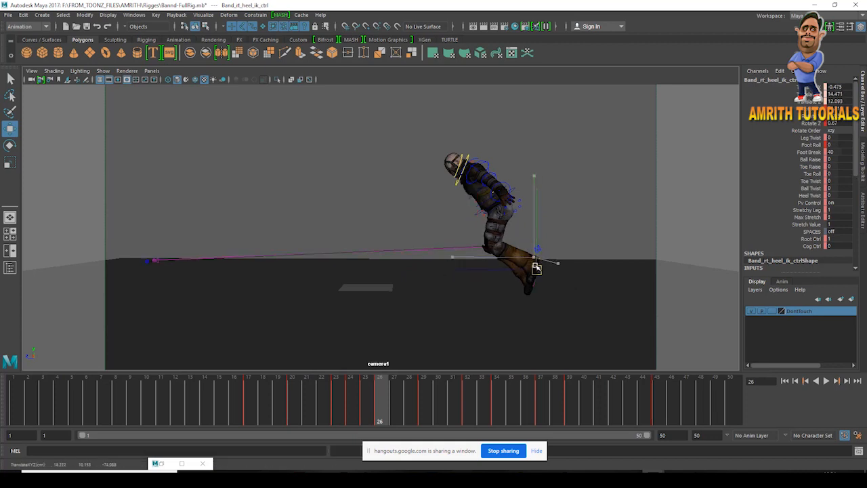
left_click_drag(354, 400, 423, 400)
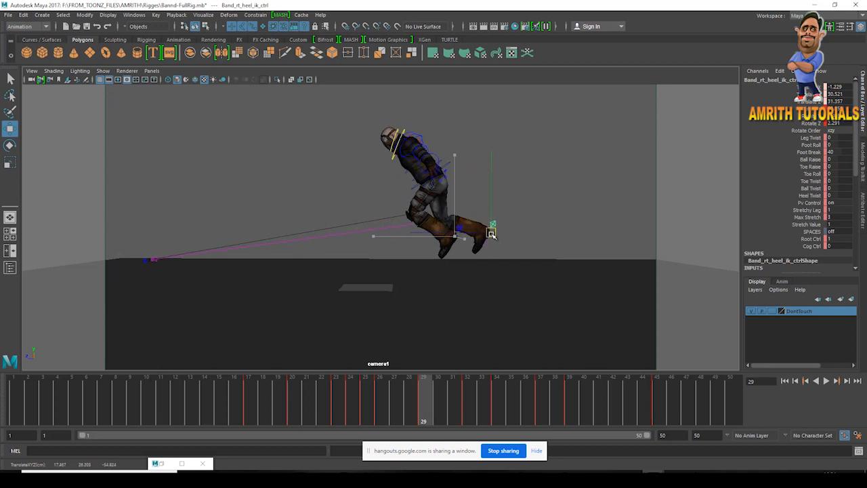
key("e")
key("w")
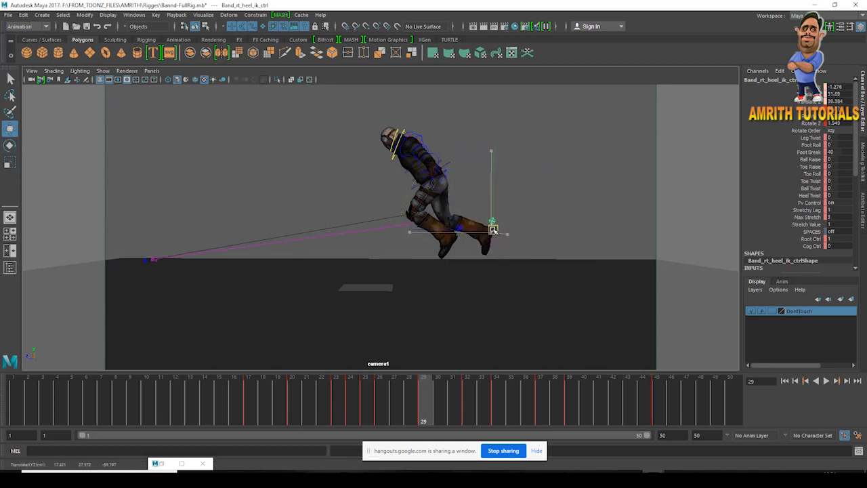
left_click_drag(360, 423, 422, 400)
key("ctrl+z")
key("ctrl+z")
key("ctrl+z")
Shift the right heel control's keys from frames 37 and 39 to 38 and 40, and raise the heel at frame 38.
left_click_drag(363, 395, 528, 400)
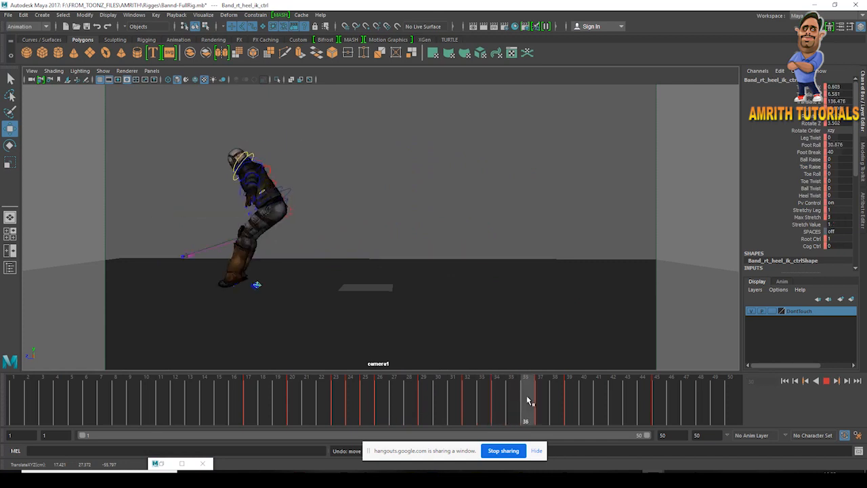
left_click(547, 392)
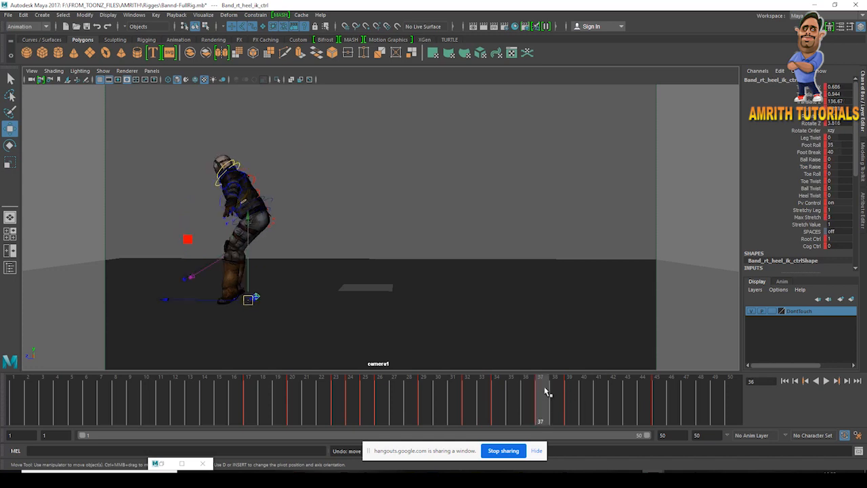
mouse_move(541, 399)
left_mouse_down("shift")
mouse_move(593, 405)
mouse_move(529, 396)
mouse_move(567, 399)
mouse_move(557, 404)
left_mouse_up("shift")
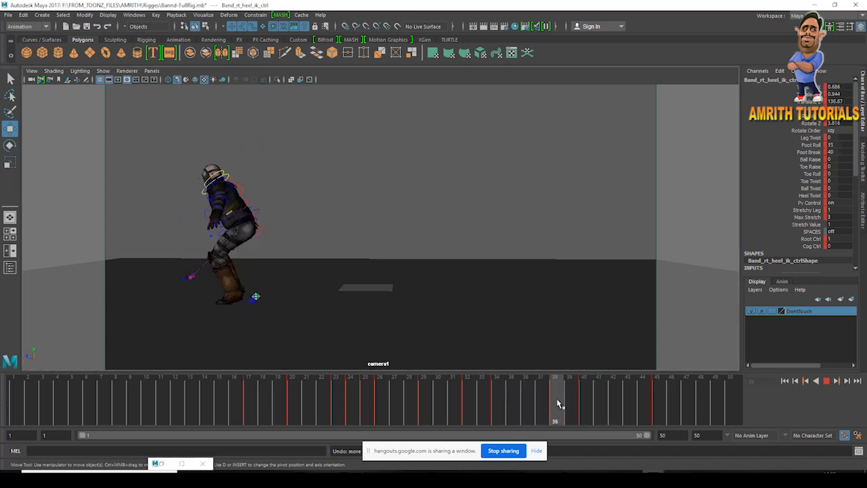
left_click_drag(246, 278, 250, 258)
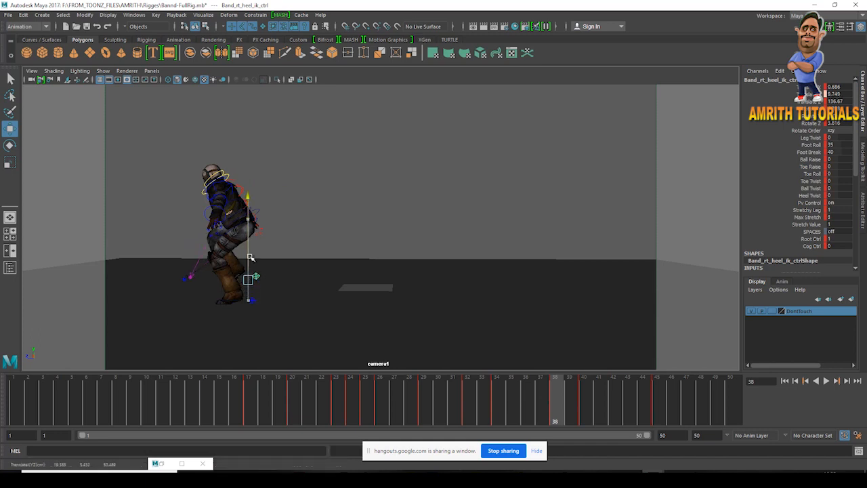
key("alt+v")
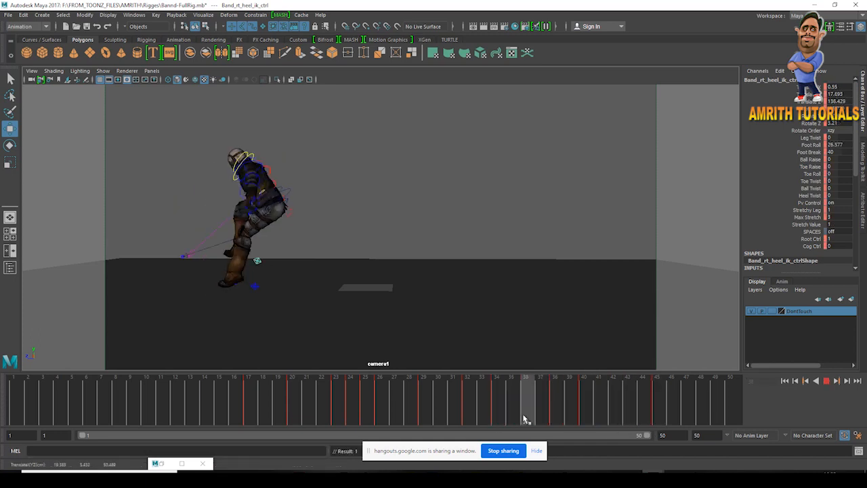
key("alt+v")
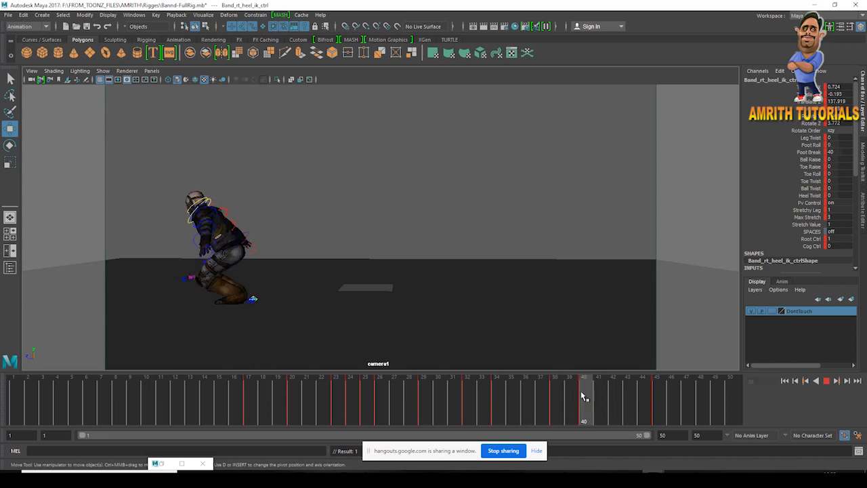
Key the right heel control at frame 33 with Translate Y about 33.4 and Translate Z about 125.2, and scrub through the landing.
left_click_drag(586, 405, 490, 410)
left_click_drag(267, 233, 275, 228)
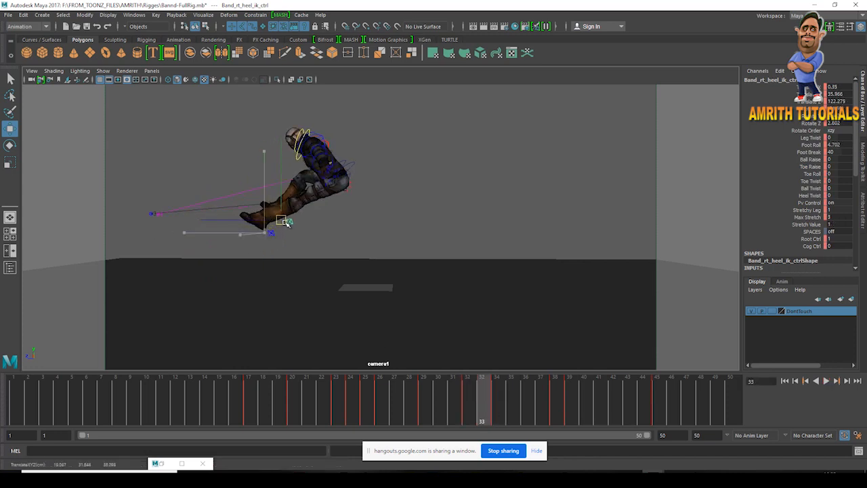
left_click_drag(552, 397, 563, 414)
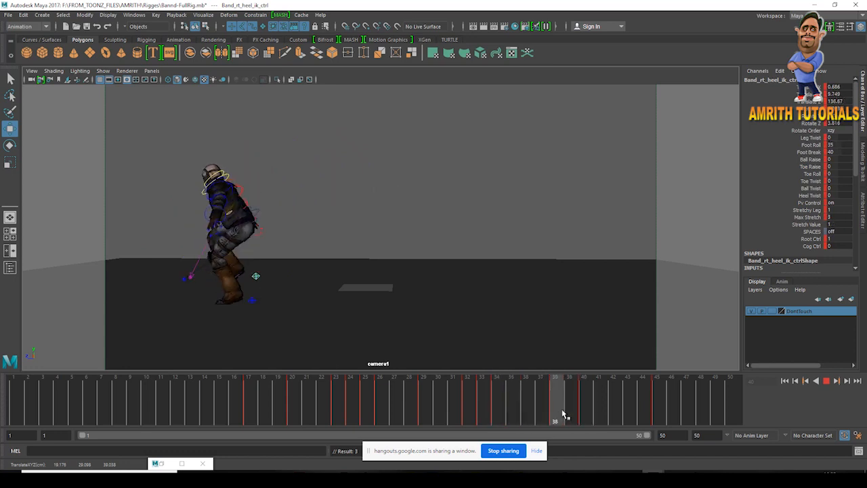
middle_click_drag(504, 339, 500, 346)
left_click_drag(552, 413, 686, 414)
Playblast the jump with the NURBS curves hidden, watch it enlarged, and return to frame 33.
left_click(106, 73)
left_click(145, 119)
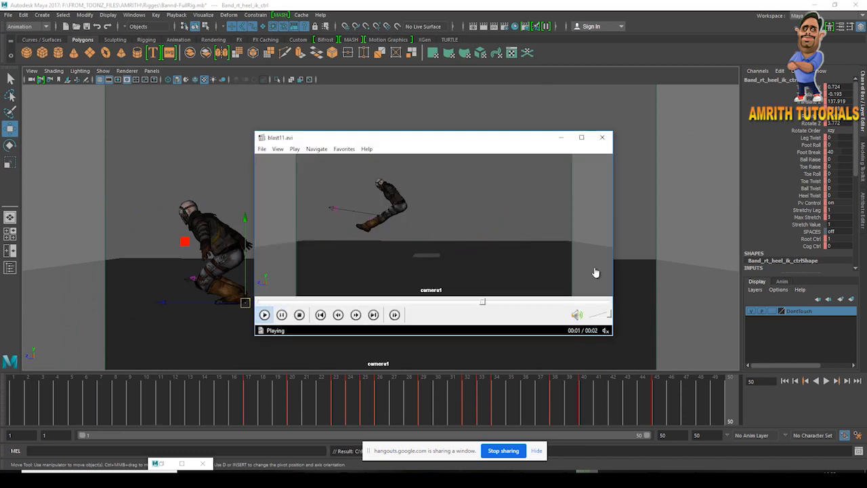
left_click(581, 138)
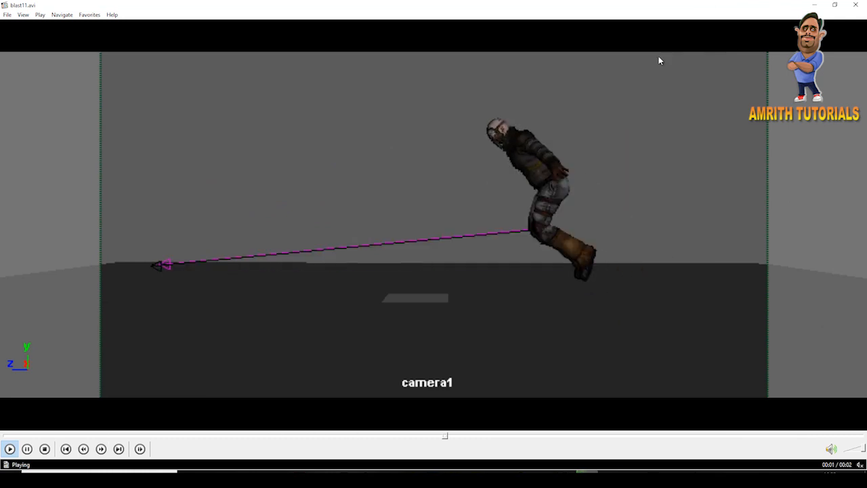
left_click_drag(308, 399, 491, 421)
Show the NURBS curves, select the COG control, adjust its Translate Y with keys at frames 37 and 39, and play it back.
left_click(102, 70)
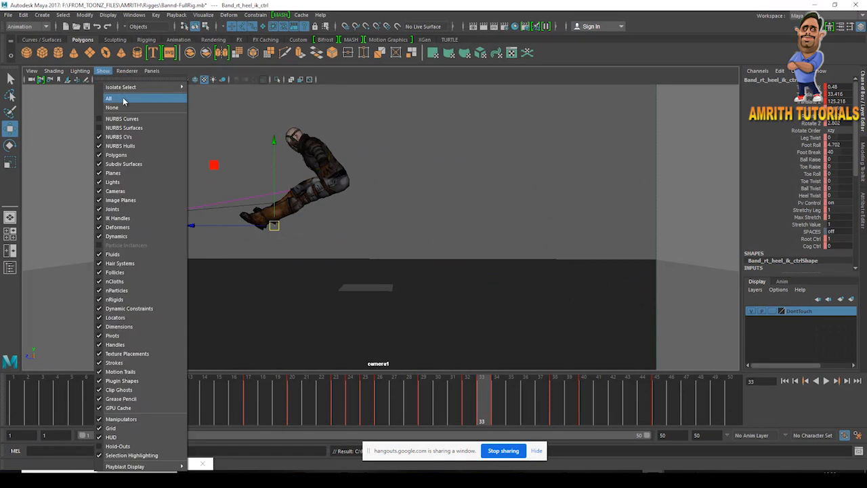
left_click(128, 118)
left_click(352, 166)
left_click_drag(431, 402, 571, 407)
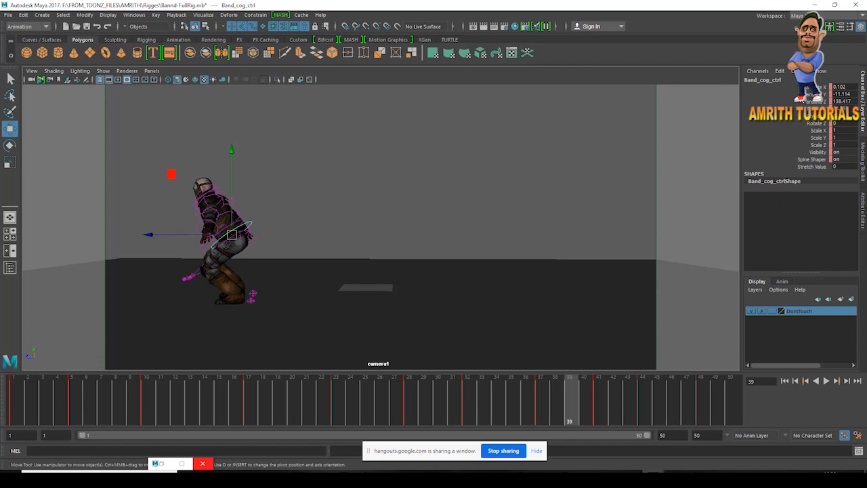
left_click(806, 93)
middle_click_drag(557, 244, 567, 214)
middle_click_drag(468, 248, 534, 400)
key("alt+v")
Move the COG control to about 5.3 in Translate Z at frame 5, and play back the anticipation.
left_click_drag(702, 431, 75, 396)
left_click_drag(484, 223, 478, 223)
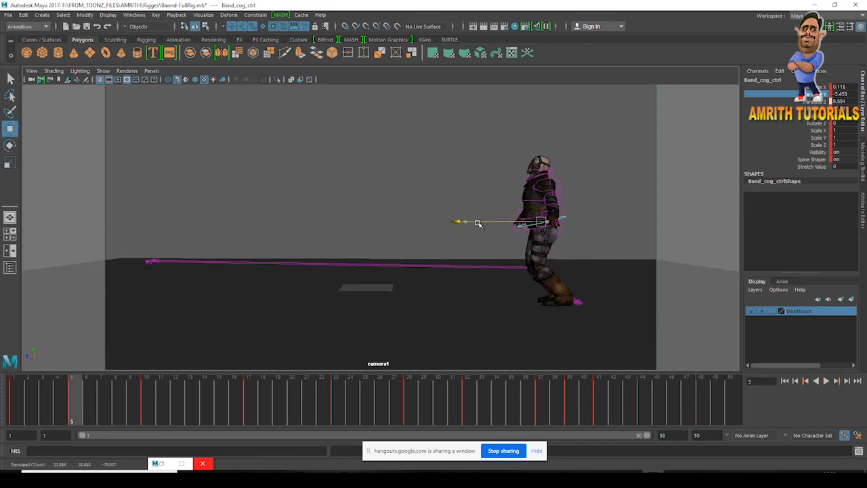
key("alt+v")
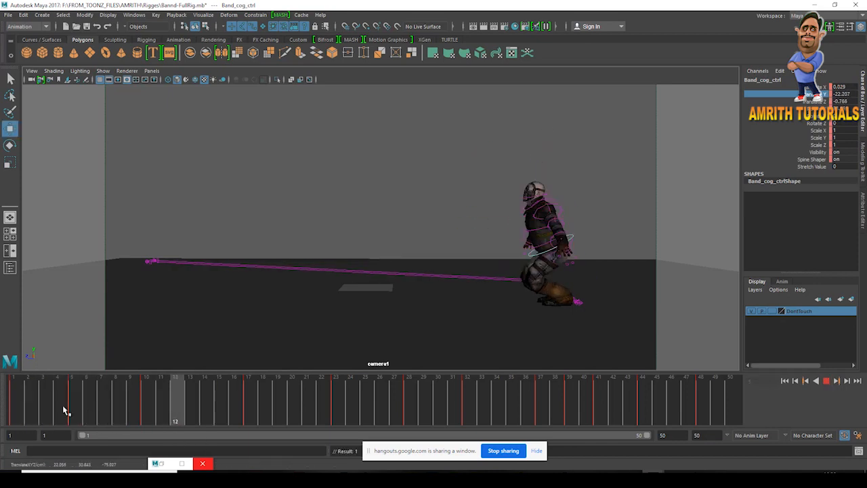
left_click(71, 403)
left_click_drag(61, 386, 71, 406)
middle_click_drag(310, 357, 301, 348)
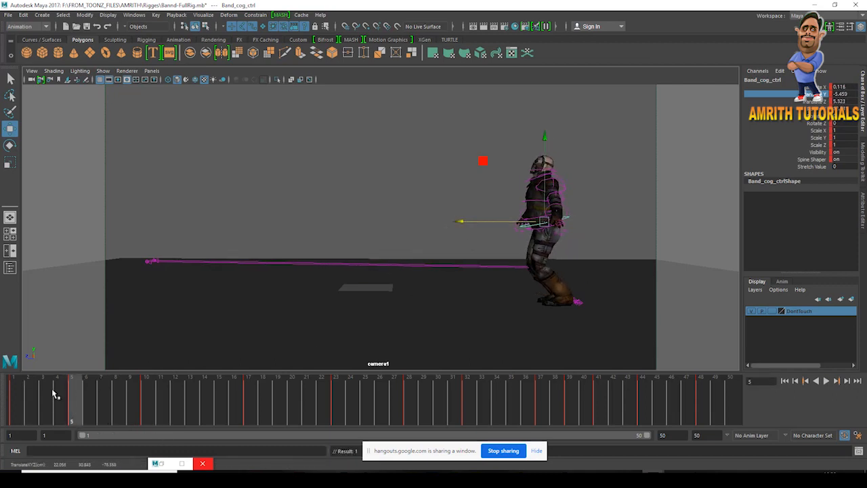
key("alt+v")
Move the COG control to about -3.3 in Translate Z at frame 17.
left_click_drag(106, 417, 138, 415)
left_click_drag(217, 428, 257, 421)
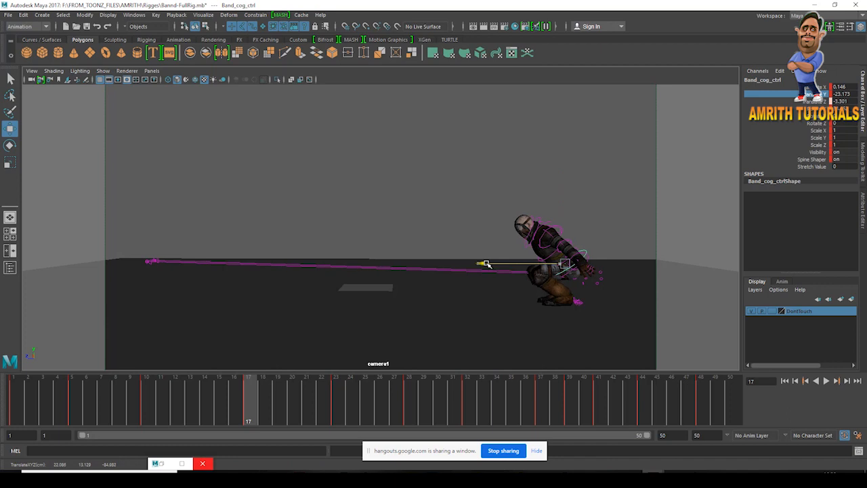
Try moving the COG control at frame 20 and deleting its frame 23 key, and undo these changes.
left_click_drag(139, 408, 298, 406)
left_click_drag(518, 257, 544, 255)
left_click_drag(266, 394, 338, 406)
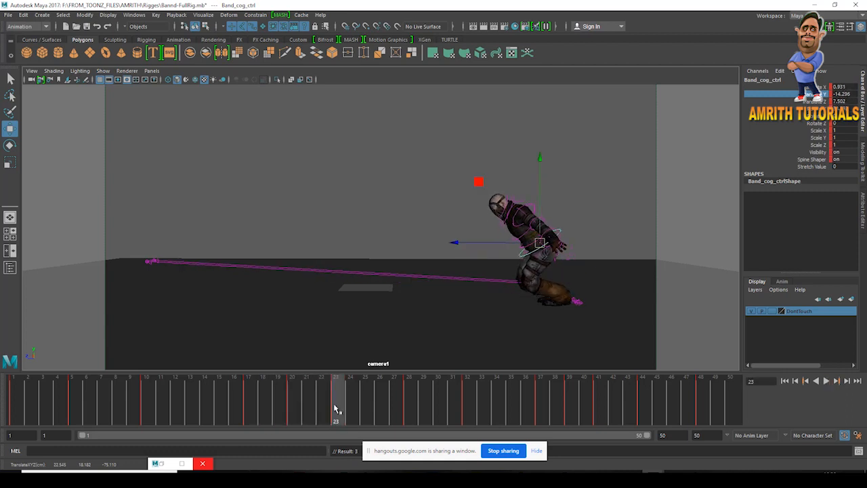
right_click(336, 408)
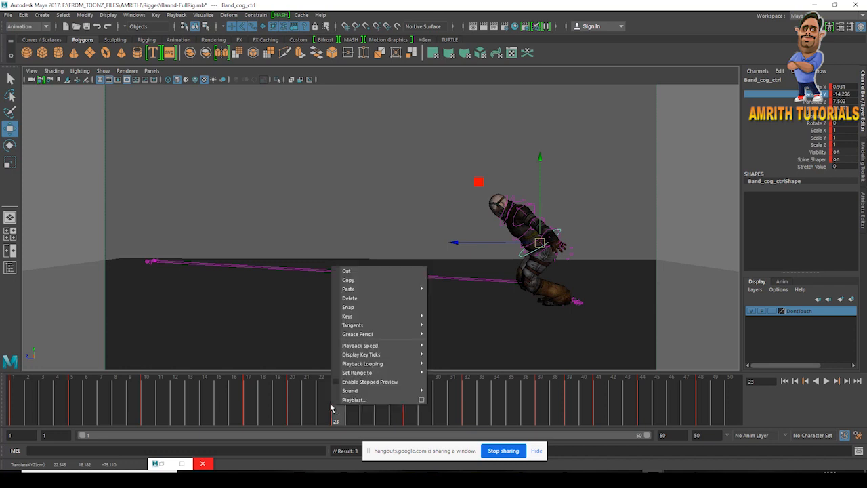
left_click(359, 298)
key("ctrl+z")
key("ctrl+z")
key("ctrl+z")
key("ctrl+z")
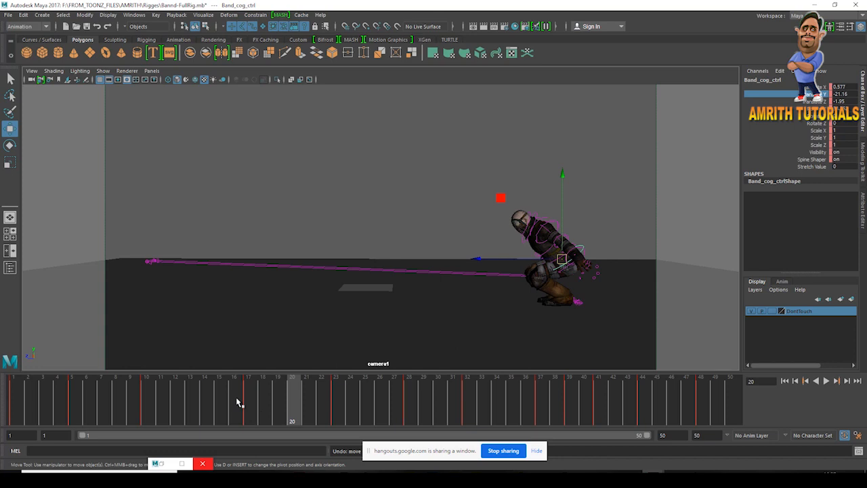
Scrub and play back the takeoff from the crouch to frame 26 to check the COG motion.
left_click_drag(247, 427, 321, 407)
left_click_drag(214, 400, 379, 399)
key("alt+v")
key("w")
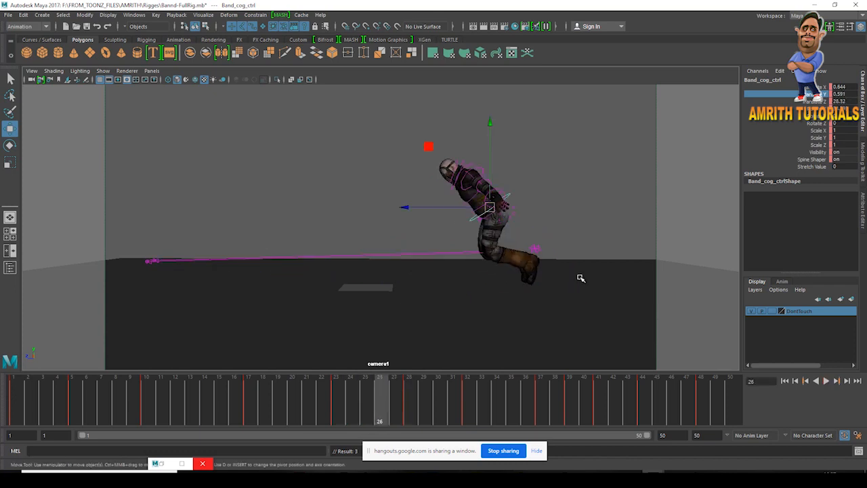
Lower the right heel control at frame 26, raise it slightly mid-air, and scrub forward to the landing at frame 40.
left_click(535, 249)
left_click_drag(534, 251, 537, 270)
left_click_drag(379, 403, 467, 408)
left_click_drag(299, 227, 303, 215)
left_click_drag(493, 409, 583, 433)
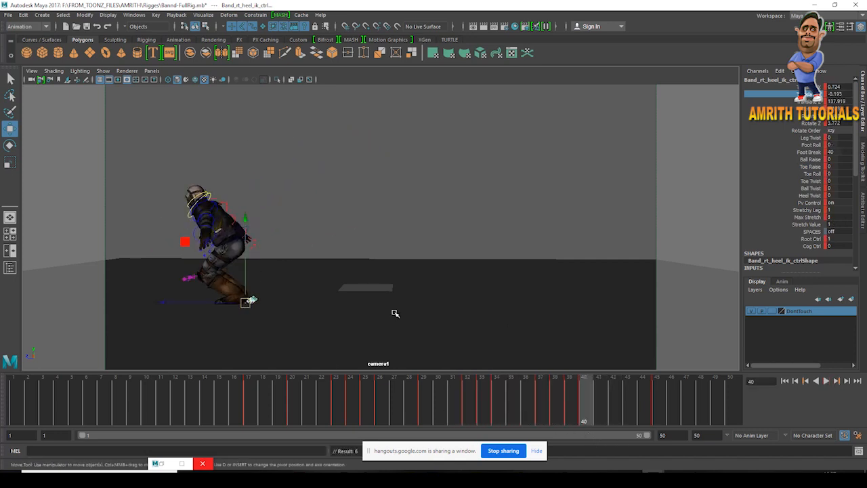
Scrub the landing with the COG control selected, select the middle spine control, and play back the animation.
left_click(240, 235)
left_click_drag(530, 405, 606, 398)
left_click(224, 227)
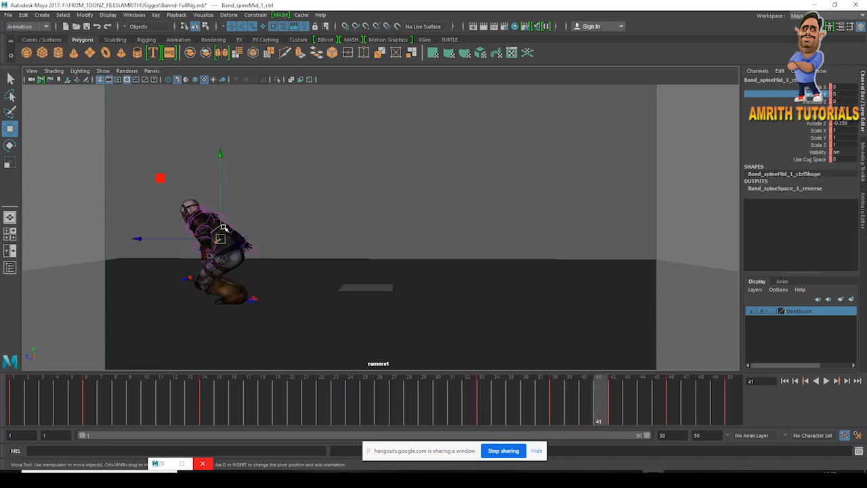
key("alt+v")
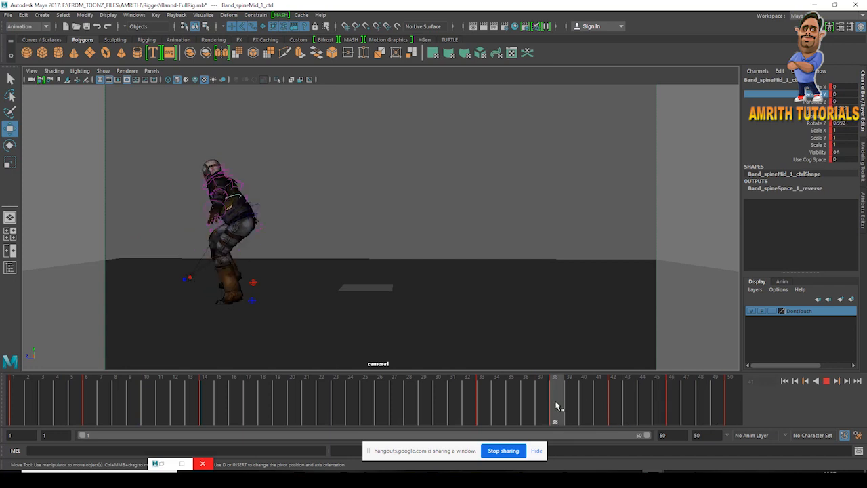
Playblast the jump with the NURBS curves hidden, review it and scrub the motion, and show the curves again.
left_click(103, 71)
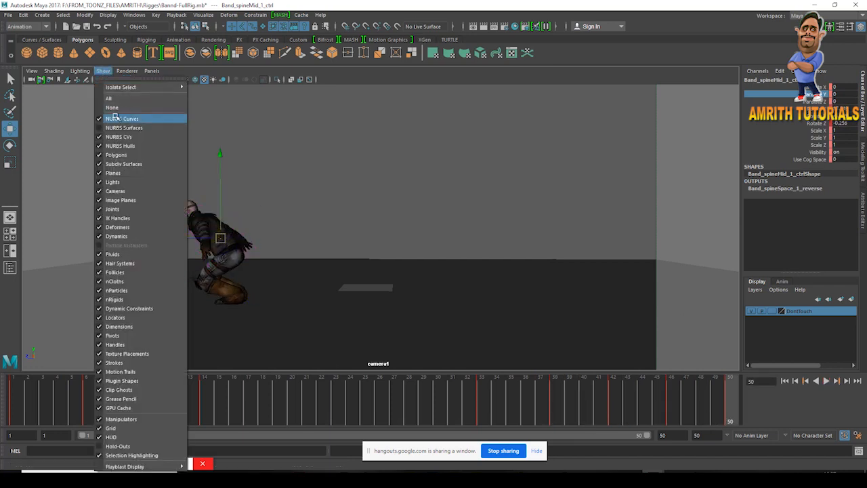
right_click(359, 404)
left_click(382, 396)
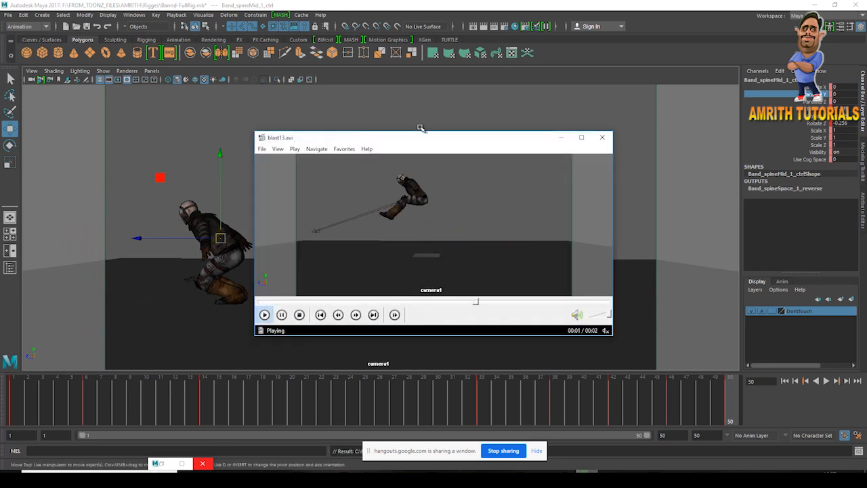
left_click(581, 137)
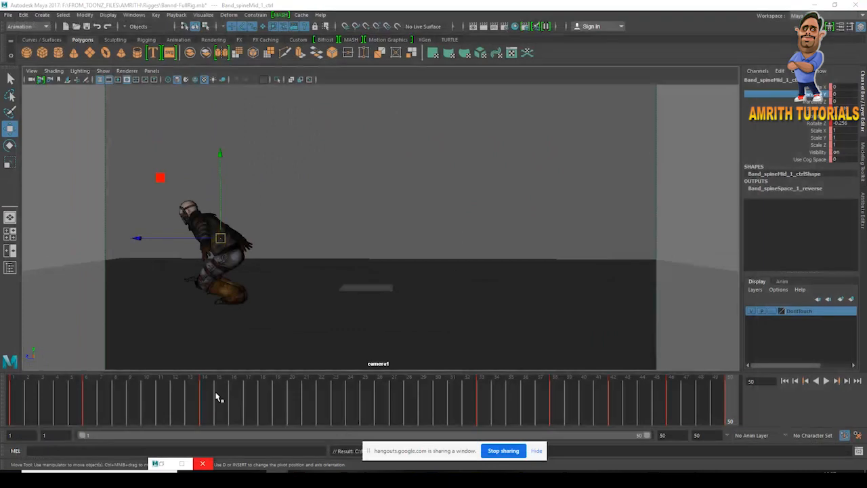
mouse_move(216, 398)
left_mouse_down()
mouse_move(311, 388)
mouse_move(556, 433)
mouse_move(621, 431)
mouse_move(469, 416)
mouse_move(492, 411)
left_mouse_up()
left_click(102, 71)
left_click(122, 108)
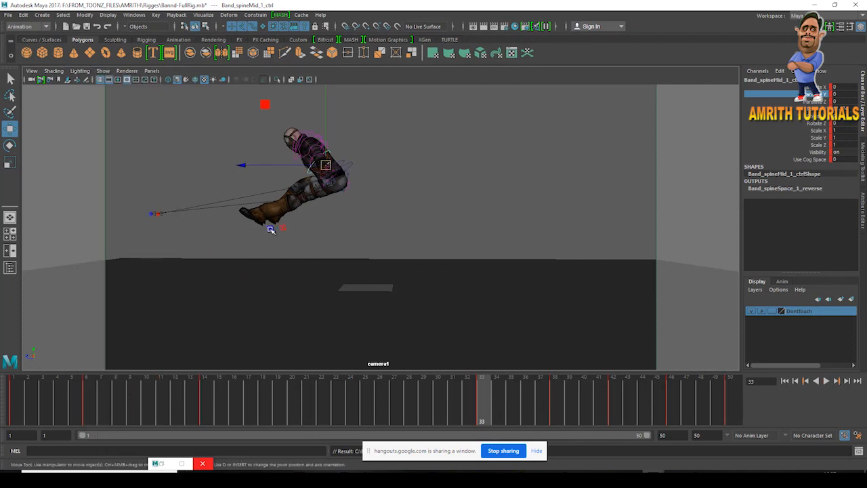
Move the right heel control down and slightly forward at frame 29.
left_click(272, 230)
left_click_drag(343, 415, 421, 397)
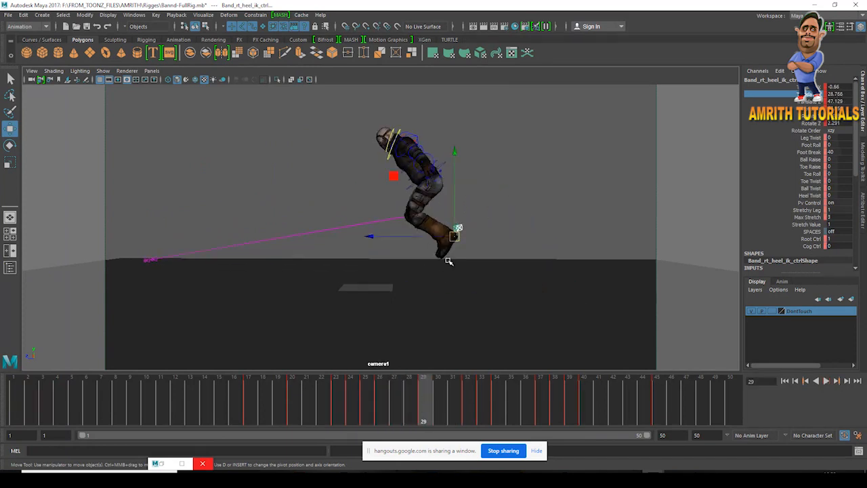
left_click_drag(450, 238, 442, 252)
left_click_drag(423, 402, 472, 401)
Rotate the right heel control at frame 32 and move it to about 30.7 in Translate Y and 92.5 in Translate Z.
left_click_drag(304, 218, 360, 249)
key("e")
key("w")
left_click_drag(428, 398, 464, 397)
key("ctrl+z")
key("e")
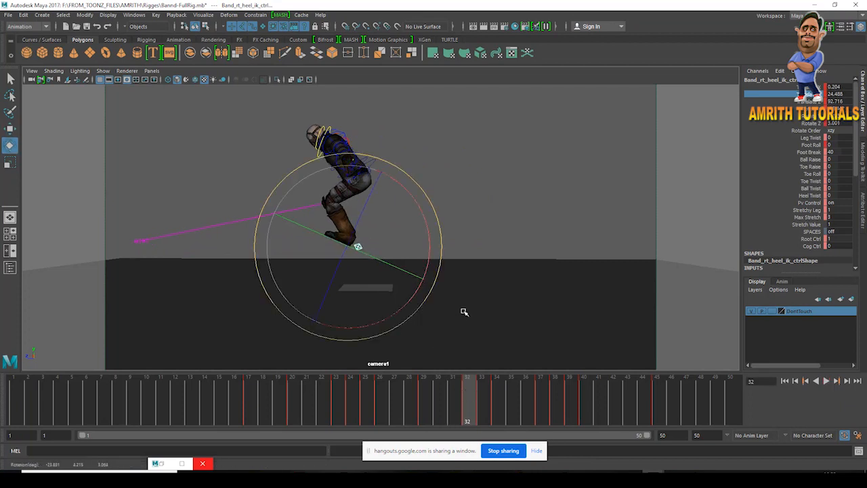
left_click_drag(465, 311, 468, 234)
key("w")
left_click_drag(357, 250, 350, 238)
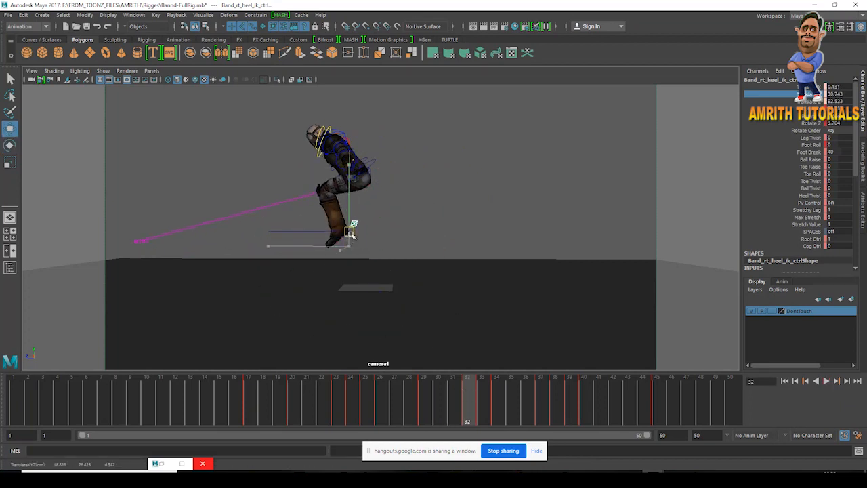
Delete the right heel control's key at frame 33, pull the control back slightly at frame 34, and scrub the result.
left_click(478, 410)
right_click(482, 402)
left_click(499, 297)
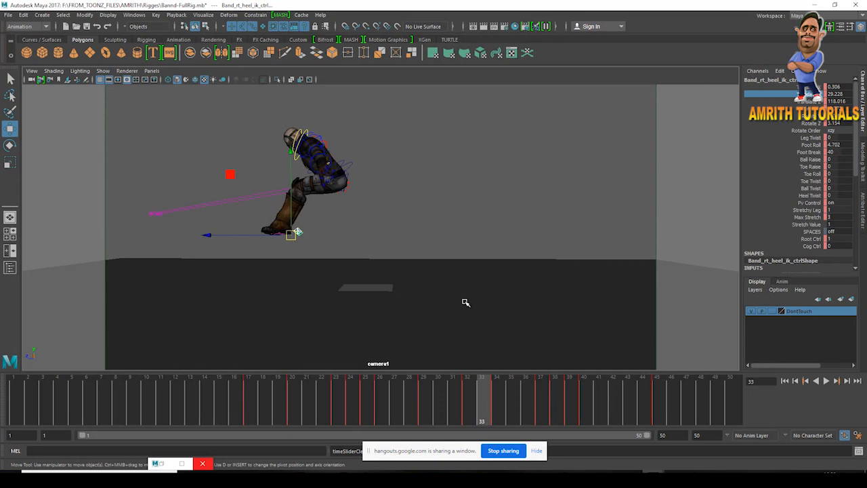
left_click_drag(450, 412, 498, 422)
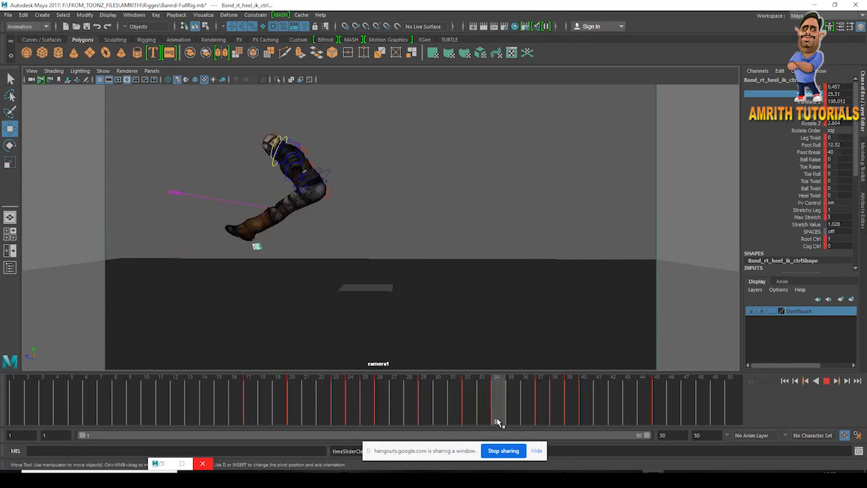
left_click_drag(251, 245, 270, 248)
left_click_drag(513, 411, 467, 414)
Adjust the COG control's rotation at frame 32, scrubbing the takeoff to check the body lean.
left_click(361, 174)
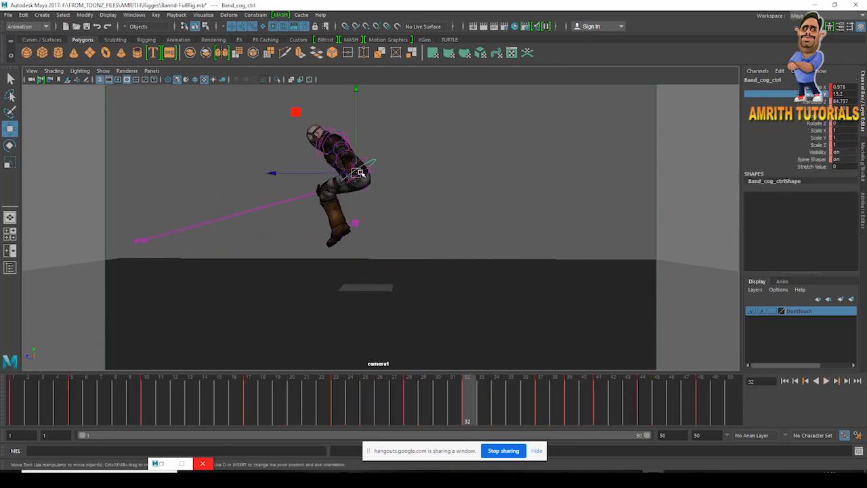
left_click_drag(390, 396, 465, 411)
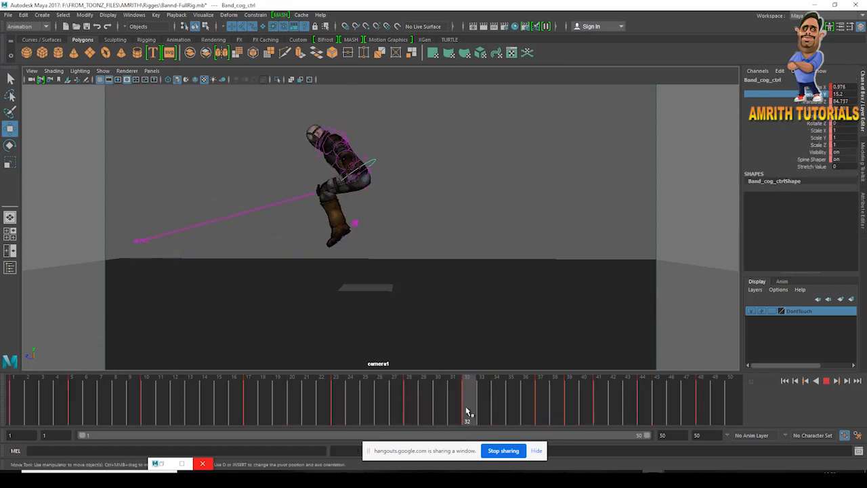
key("e")
middle_click_drag(528, 339, 542, 372)
left_click_drag(352, 402, 466, 399)
middle_click_drag(555, 335, 518, 373)
Rotate the COG control slightly at frame 37 and play back the landing.
left_click_drag(393, 398, 549, 408)
mouse_move(586, 337)
middle_mouse_down()
mouse_move(575, 350)
mouse_move(594, 343)
middle_mouse_up()
left_click(565, 396)
key("alt+v")
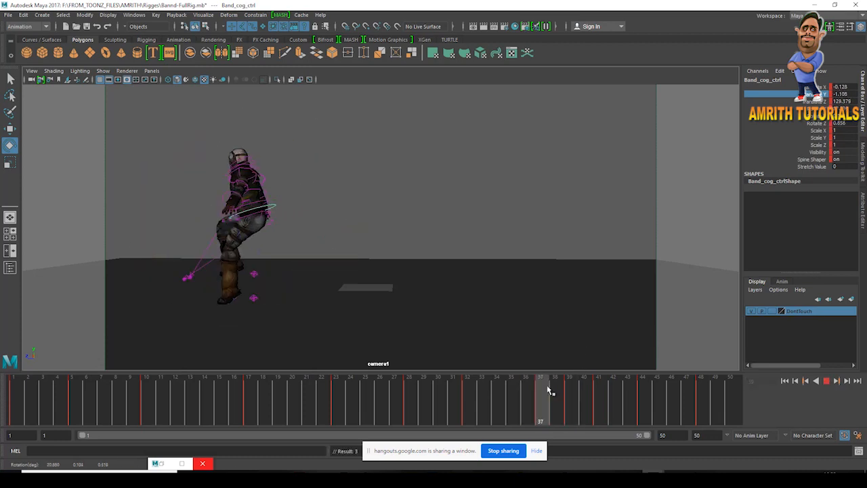
Rotate the COG control at frame 44, play it back, and adjust its Rotate X value at that frame.
left_click(612, 401)
left_click_drag(626, 400, 641, 400)
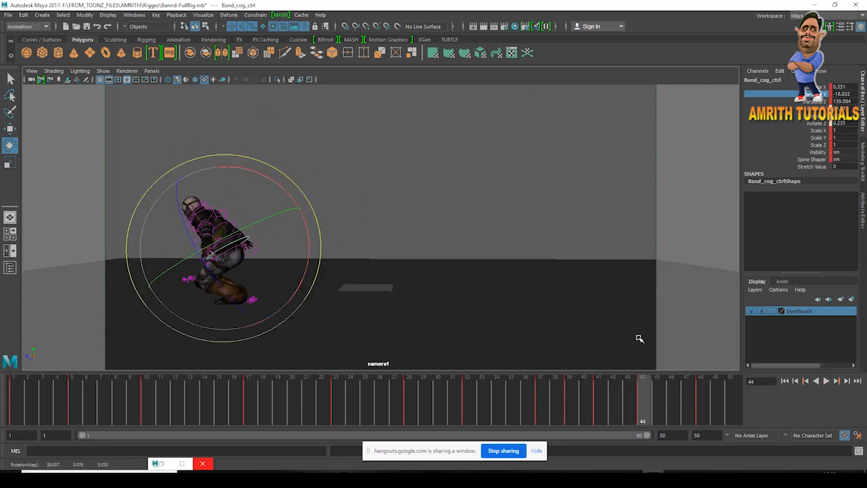
key("alt+v")
left_click(639, 409)
left_click(816, 109)
middle_click_drag(590, 286, 408, 286)
left_click(180, 464)
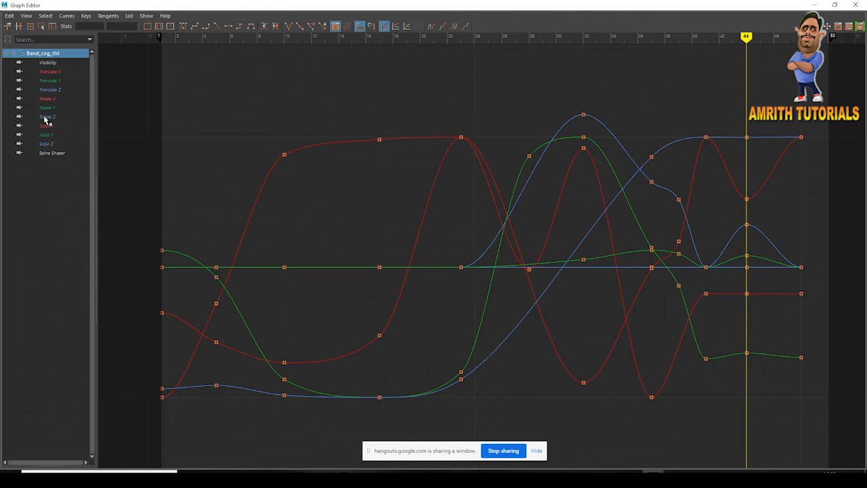
key("super+Down")
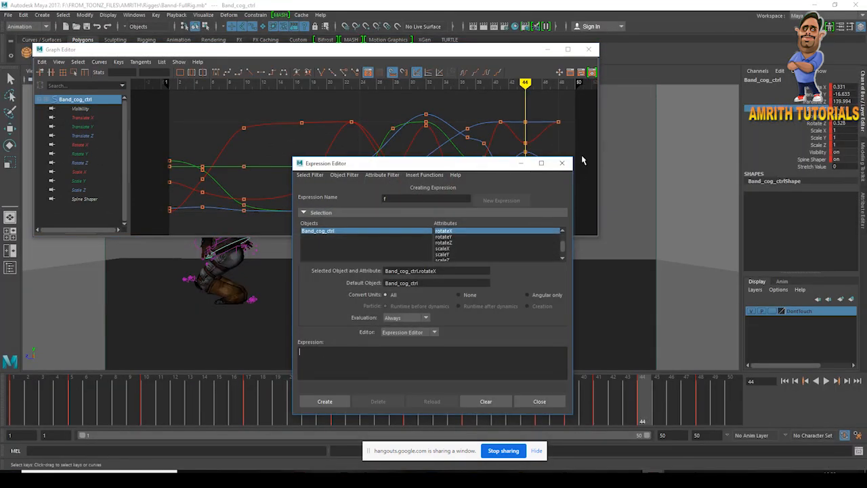
left_click(564, 164)
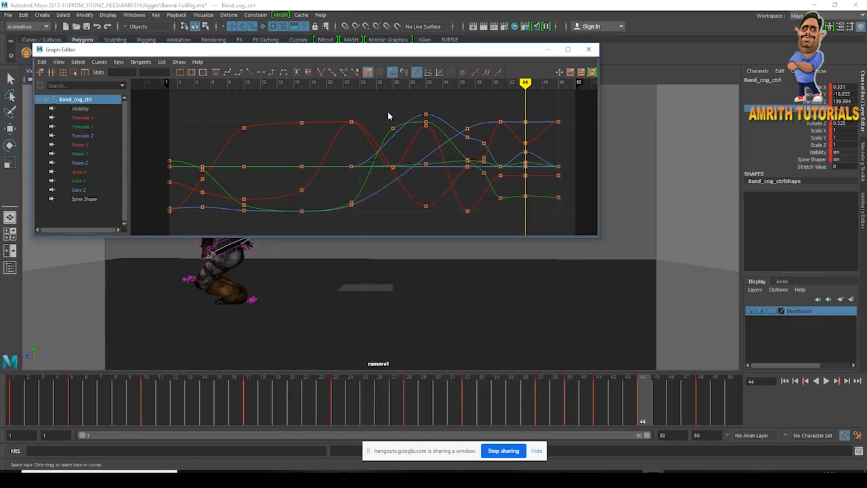
left_click(587, 49)
left_click(580, 225)
left_click(233, 231)
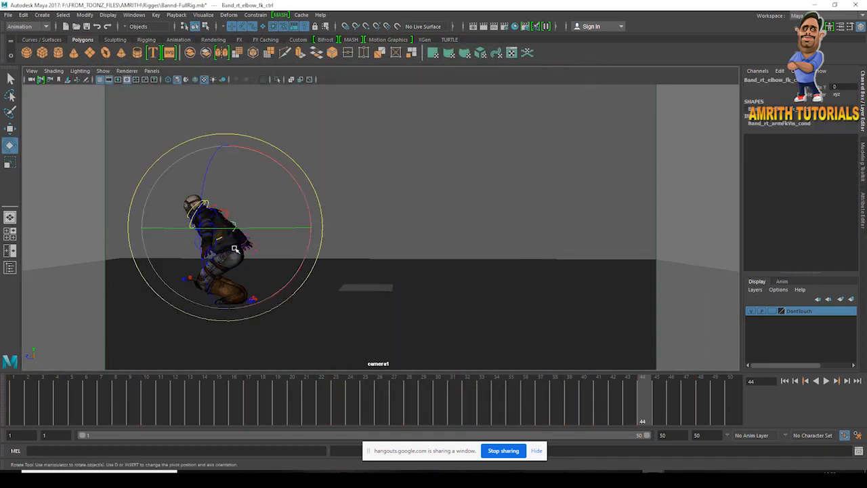
key("w")
Open the Graph Editor beside the character and display the COG control's Rotate X curve.
left_click(147, 15)
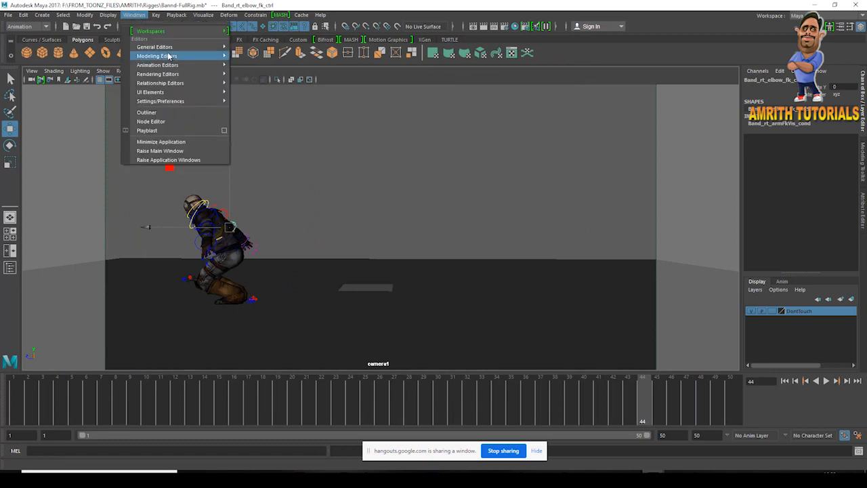
mouse_move(163, 66)
left_click(268, 72)
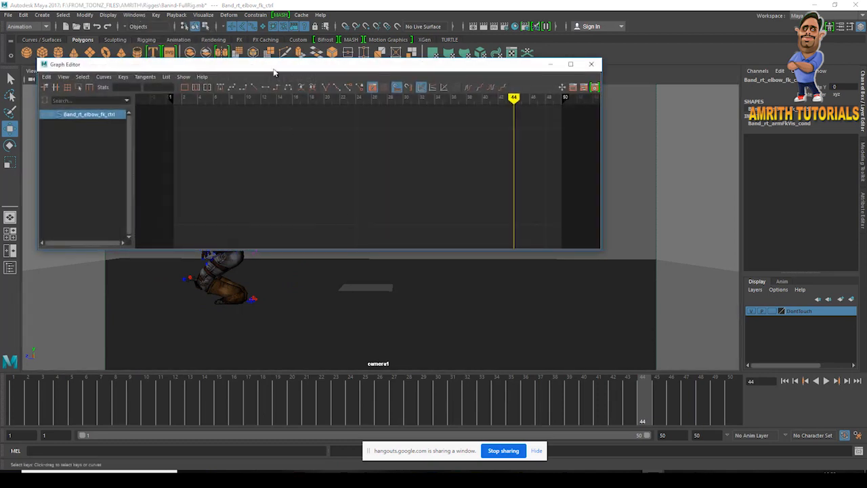
left_click_drag(274, 66, 497, 81)
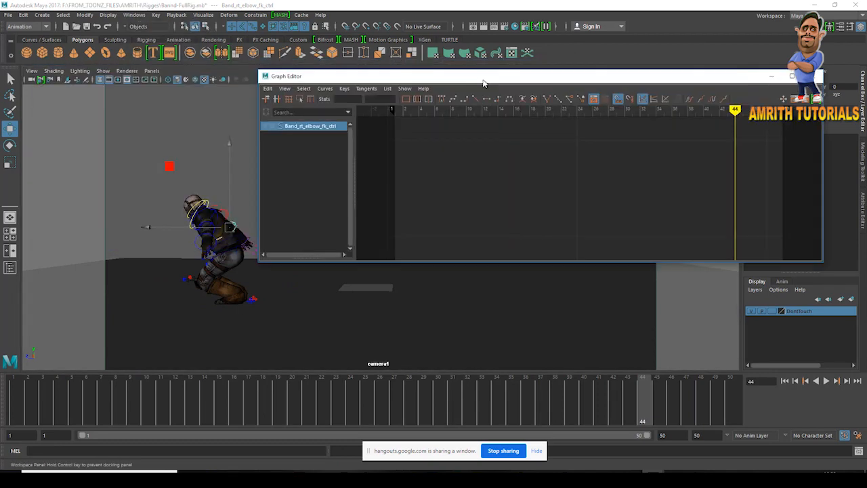
left_click(233, 243)
left_click(315, 173)
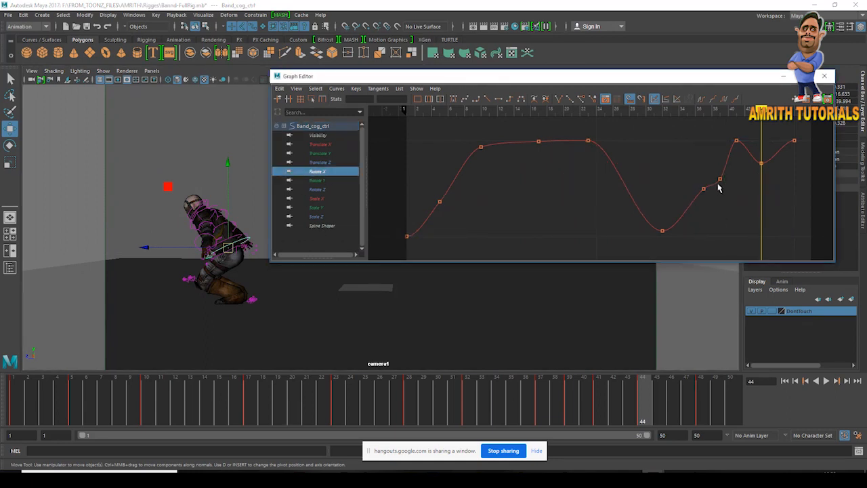
Try deleting the COG's Rotate X key at frame 39, undo that, and delete the key at frame 37 instead.
key("comma")
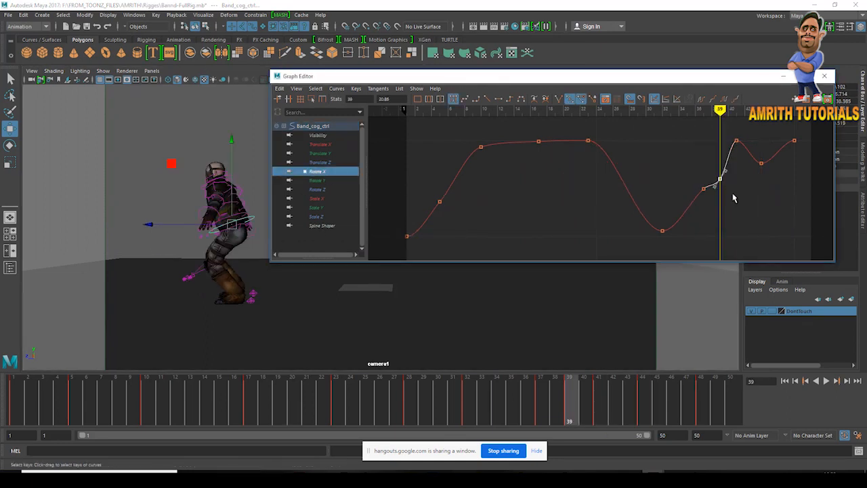
key("Delete")
key("ctrl+z")
key("period")
key("period")
key("period")
key("comma")
key("comma")
key("period")
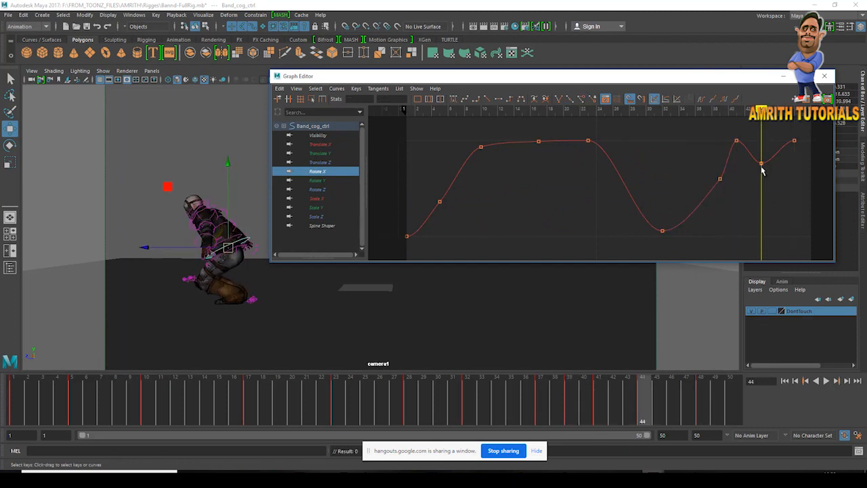
Lower the COG's Rotate X key at frame 48 slightly on the curve.
key("f")
left_click_drag(572, 238, 574, 185)
left_click_drag(751, 127, 805, 154)
middle_click_drag(804, 153, 797, 185)
scroll(792, 184, "down", 6)
Raise the COG's Rotate X key at frame 44 to about 31.67, and scrub the animation up to frame 28.
left_click_drag(503, 144, 619, 210)
left_click_drag(384, 212, 435, 256)
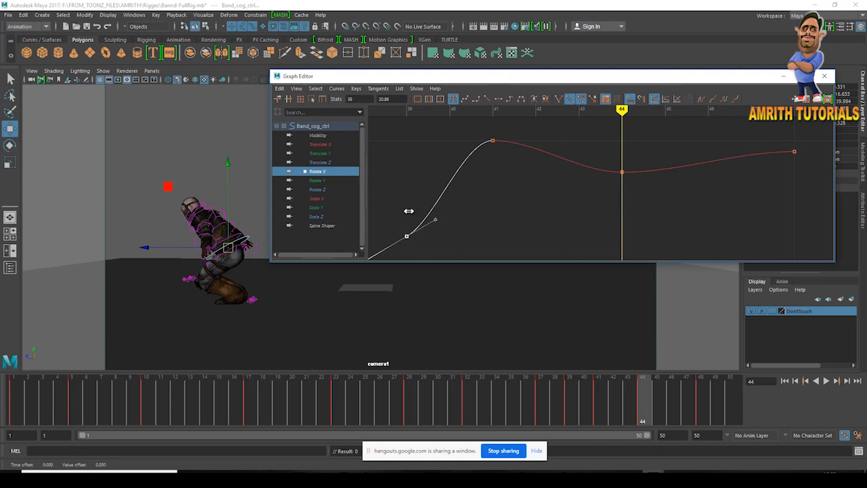
left_click_drag(564, 155, 676, 245)
middle_click_drag(638, 211, 646, 180)
left_click(778, 80)
left_click_drag(538, 410, 217, 411)
left_click_drag(269, 414, 411, 420)
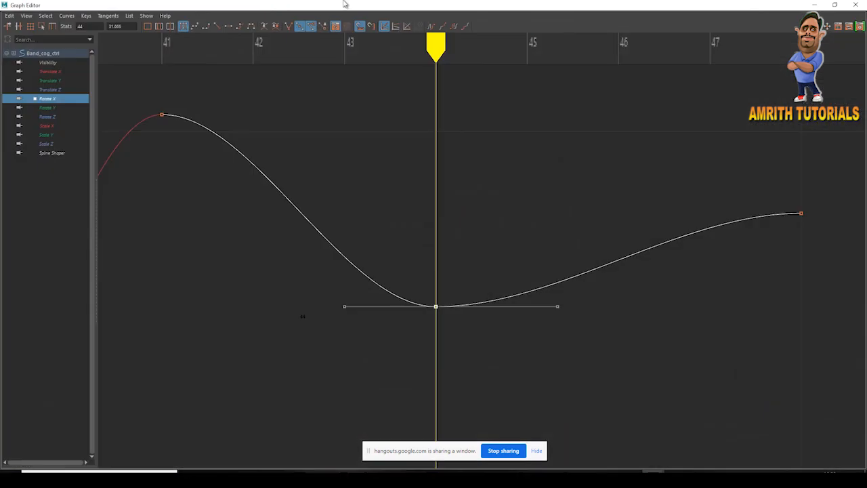
Lower the COG's Rotate X key at frame 32 to about -3.4, and scrub through to frame 37.
left_click(180, 463)
scroll(730, 190, "down", 12)
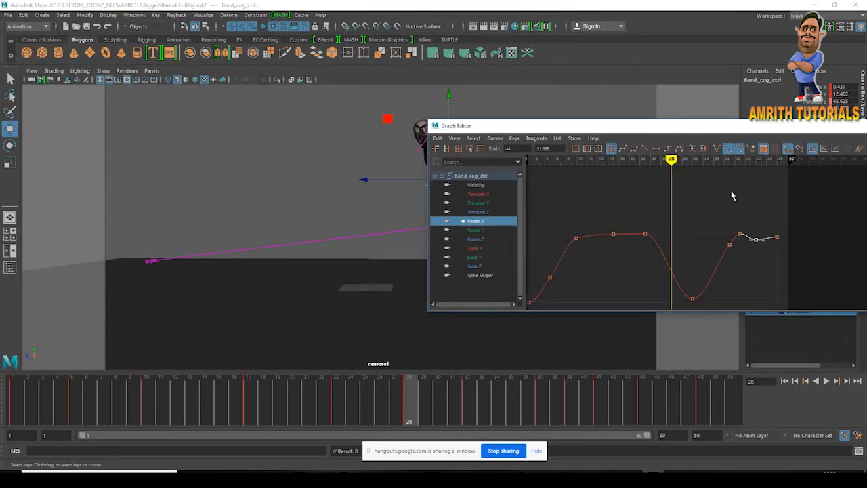
left_click_drag(729, 211, 816, 281)
key("f")
left_click(808, 253)
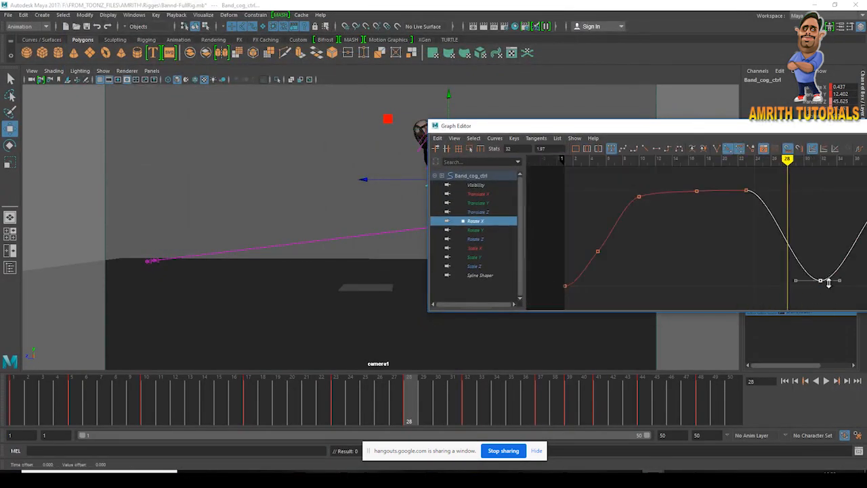
left_click_drag(564, 126, 607, 112)
left_click_drag(433, 380, 542, 411)
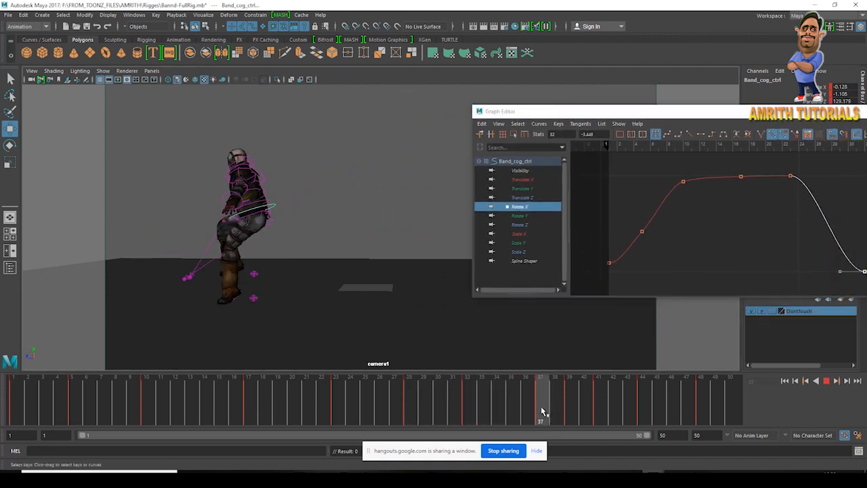
left_click_drag(620, 111, 458, 95)
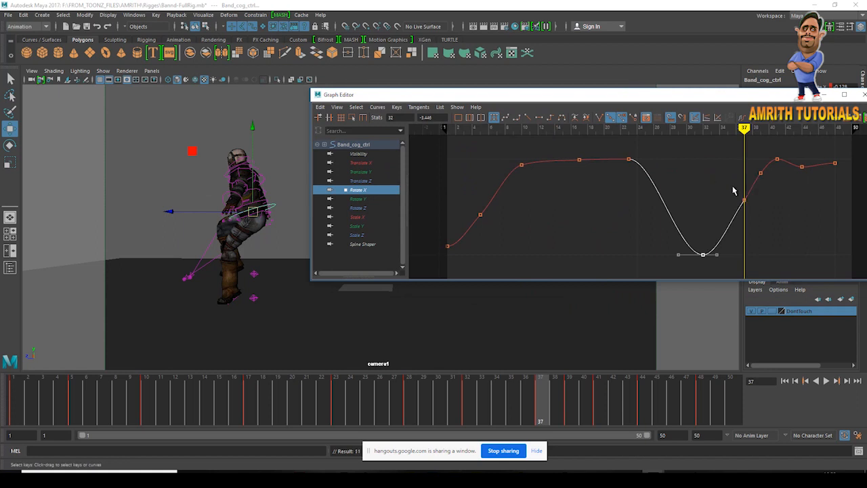
Try shifting the COG's Rotate X key at frame 37 to about frame 38.7, remove it, and play back the landing.
middle_click_drag(748, 206, 763, 225, "shift")
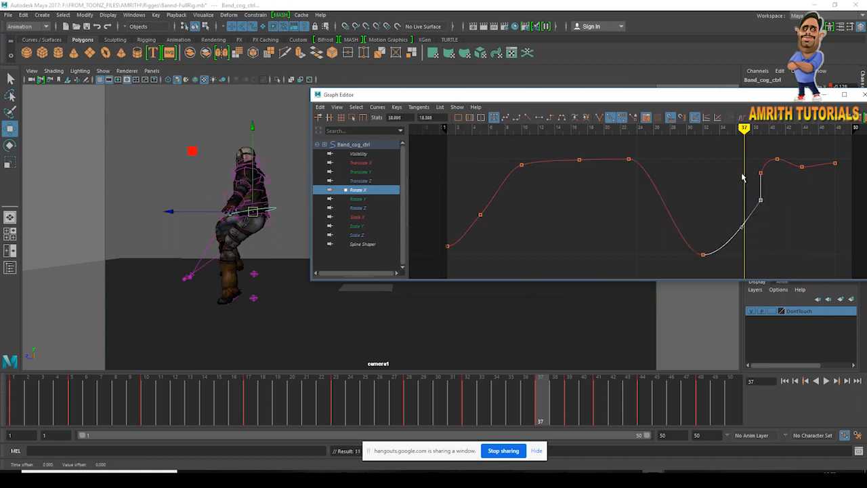
left_click(786, 220)
key("alt+v")
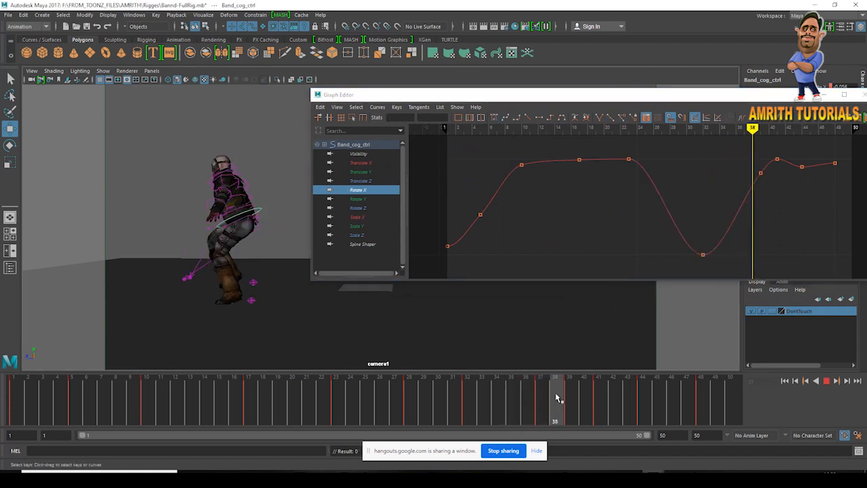
left_click_drag(642, 421, 568, 403)
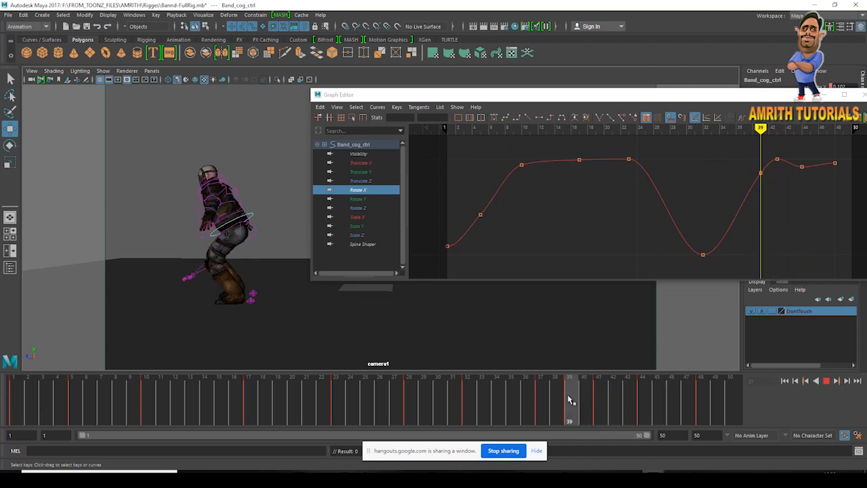
Lower the COG's Rotate X key at frame 39 to about 18.02 on the curve, and scrub through the landing.
left_click(760, 175)
key("f")
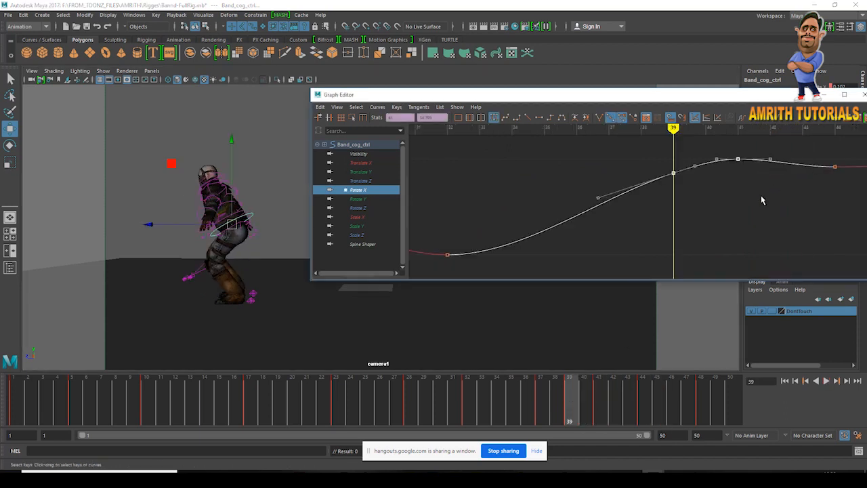
middle_click_drag(677, 174, 682, 198, "shift")
left_click_drag(549, 406, 606, 415)
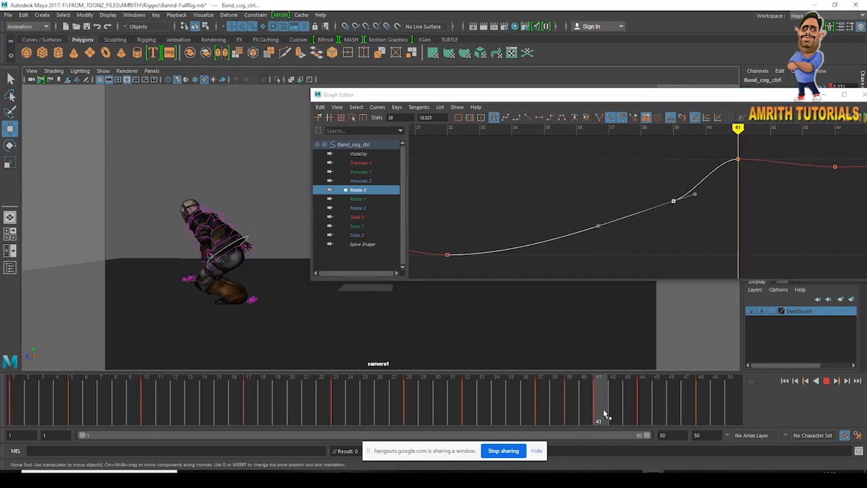
Shift the COG's Rotate X key at frame 41 to frame 42, minimize the Graph Editor, and play back the animation.
left_click(738, 159)
middle_click_drag(737, 159, 769, 159, "shift")
left_click_drag(703, 94, 464, 59)
key("alt+v")
left_click(579, 59)
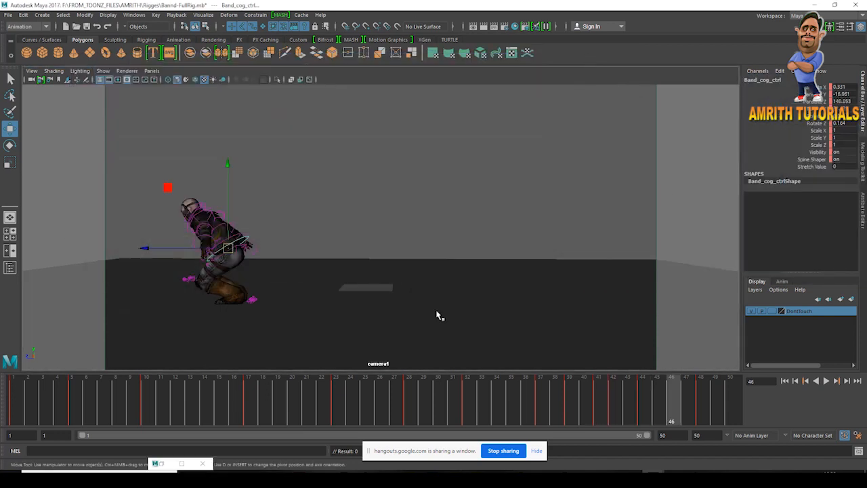
key("alt+v")
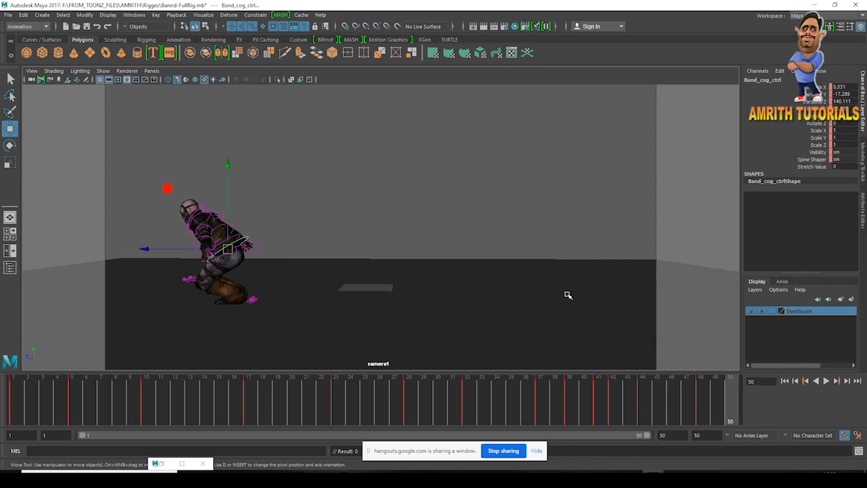
Hide the NURBS curves in the camera view, play back and scrub the landing, and show the curves again.
left_click(102, 70)
left_click(135, 119)
left_click(535, 407)
key("alt+v")
mouse_move(586, 407)
left_mouse_down()
mouse_move(600, 398)
mouse_move(568, 411)
left_mouse_up()
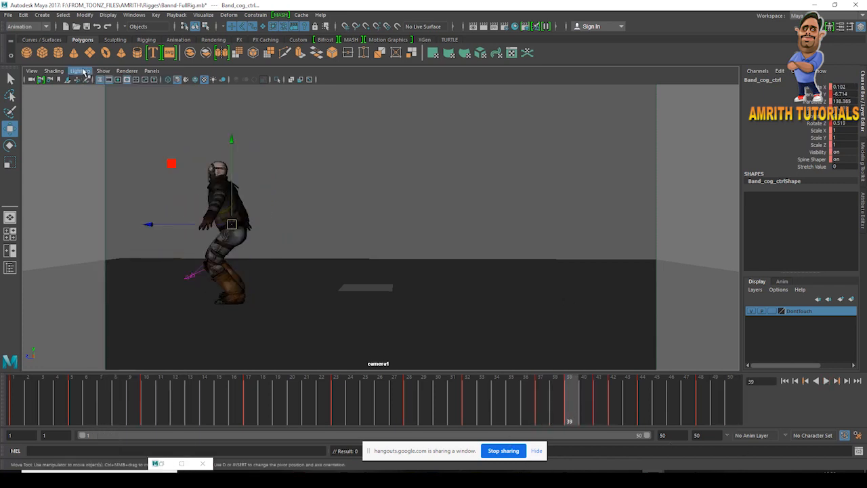
left_click(135, 118)
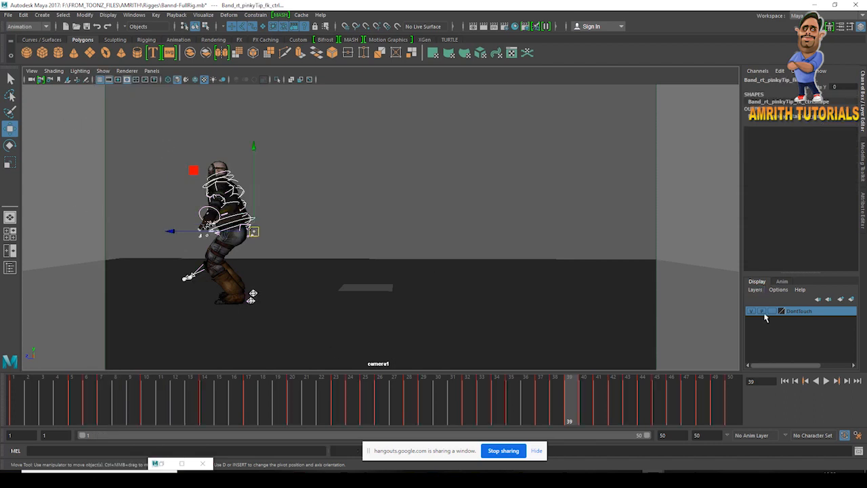
Extend the animation's end frame to 60 and play back the jump.
left_click(496, 394)
key("alt+v")
key("alt+v")
type("60")
key("Return")
left_click(416, 413)
key("alt+v")
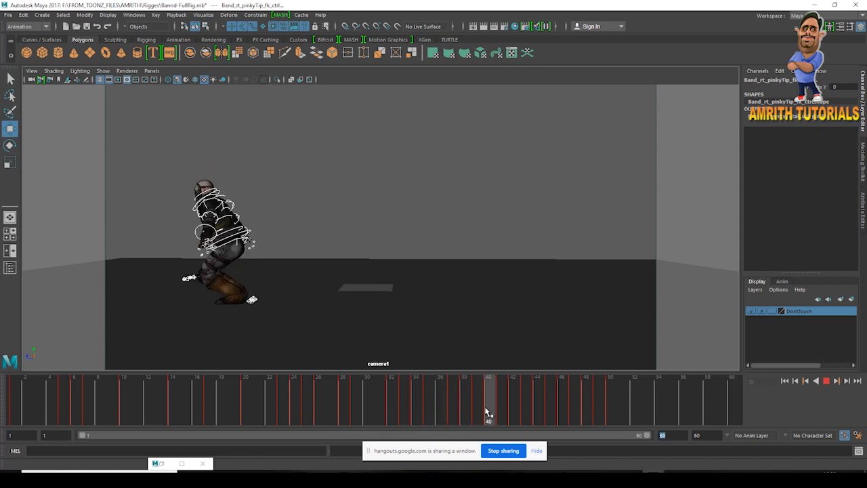
Shift all selected controls' keys from frame 41 onward one frame later, and check the landing.
left_click_drag(501, 405, 623, 412, "shift")
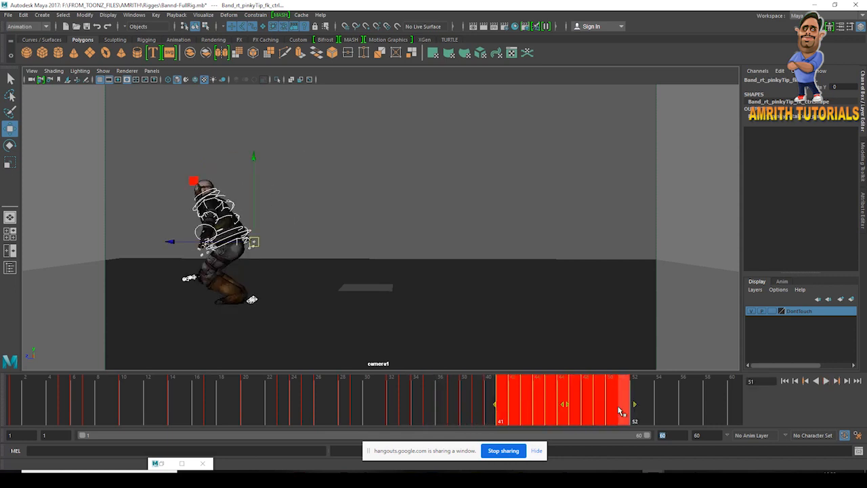
left_click_drag(567, 408, 576, 408)
left_click(427, 401)
left_click(522, 405)
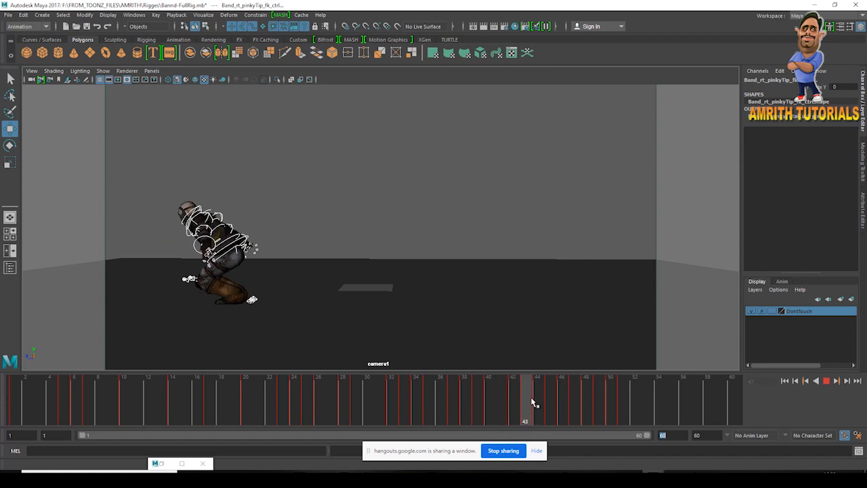
Spread out the landing keys after frame 43 by moving successive groups of the selected controls' keys later.
left_click_drag(523, 405, 667, 417, "shift")
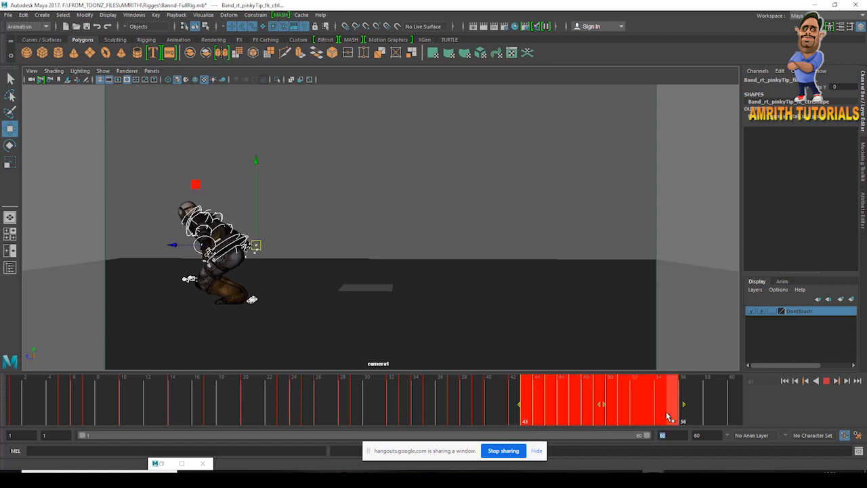
left_click(577, 400)
left_click_drag(581, 405, 642, 409, "shift")
left_click(568, 406)
left_click_drag(573, 400, 642, 411, "shift")
left_click(561, 406)
left_click_drag(561, 406, 632, 409, "shift")
Move the selected controls' keys from frame 45 onward slightly later, and play back the settle.
left_click(542, 408)
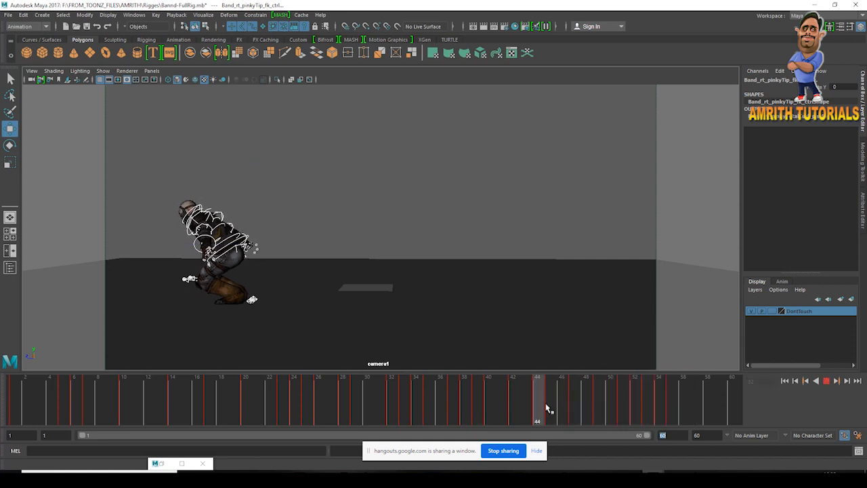
left_click_drag(547, 408, 685, 417, "shift")
mouse_move(622, 410)
left_mouse_down()
mouse_move(634, 409)
mouse_move(480, 383)
mouse_move(547, 412)
mouse_move(627, 416)
left_mouse_up()
key("alt+v")
Deselect the controls, hide the NURBS curves, and review a playblast of the camera view enlarged to full screen.
left_click(331, 176)
left_click(102, 71)
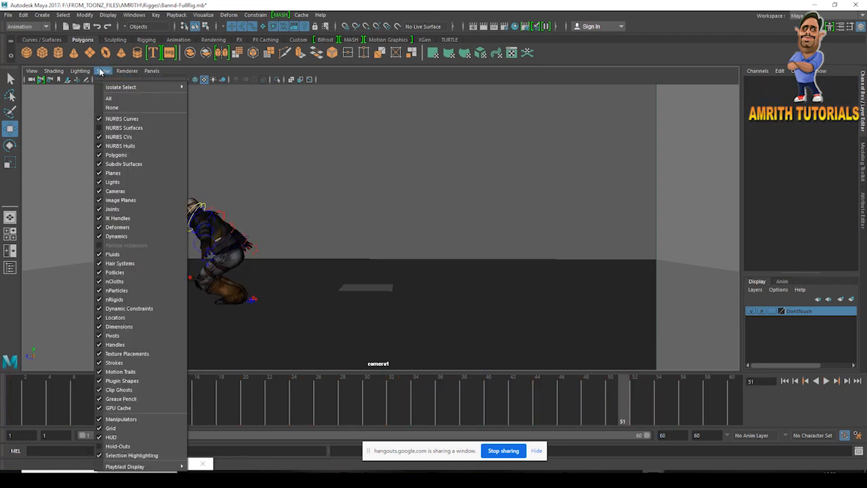
left_click(121, 119)
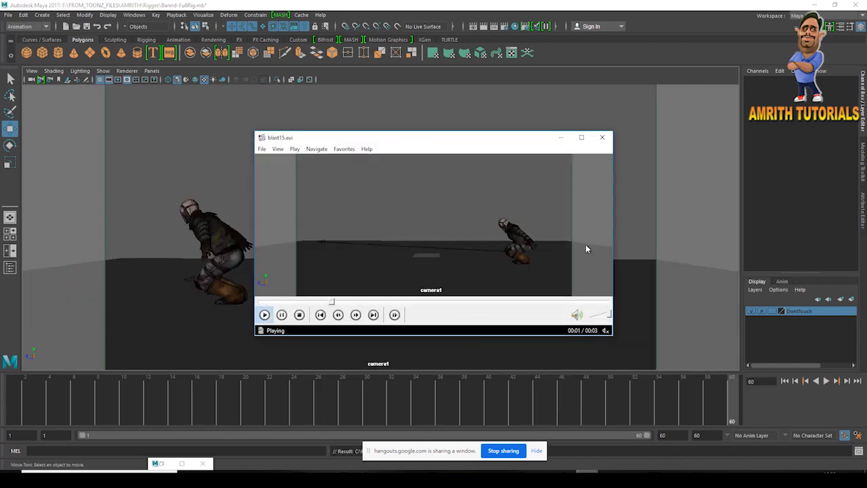
left_click(581, 138)
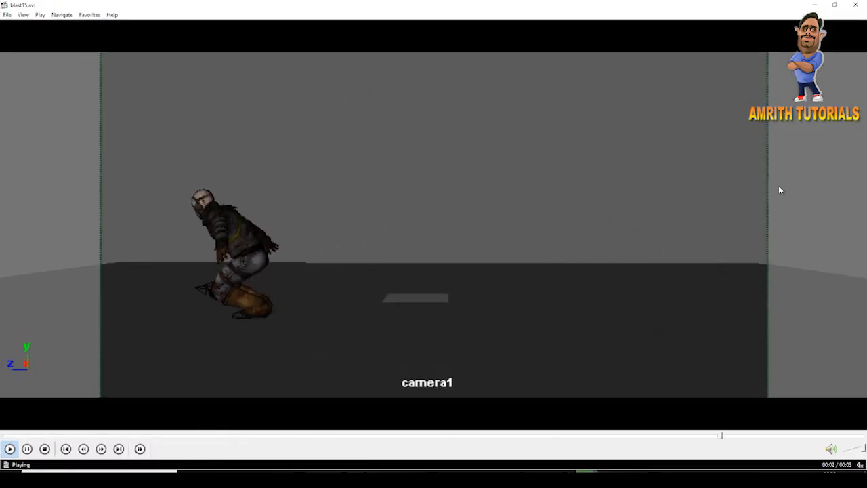
left_click(856, 5)
Limit the camera view's displayed object types to polygons only.
left_click(103, 71)
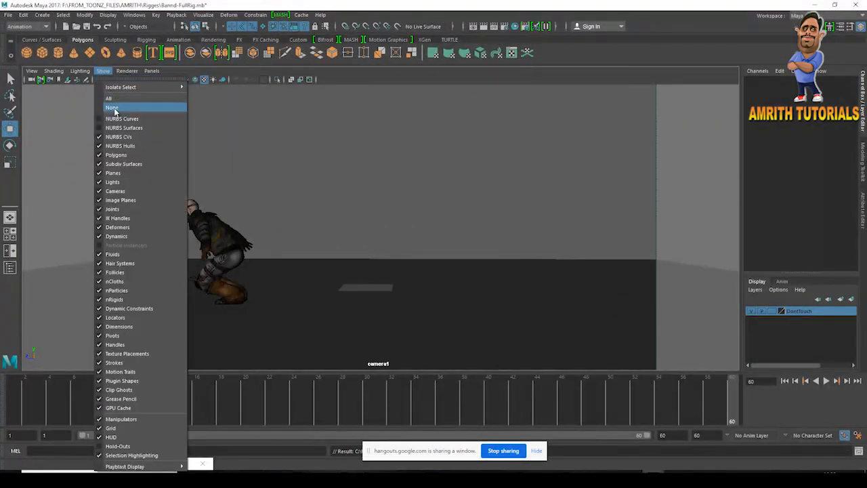
left_click(112, 107)
left_click(102, 70)
left_click(119, 155)
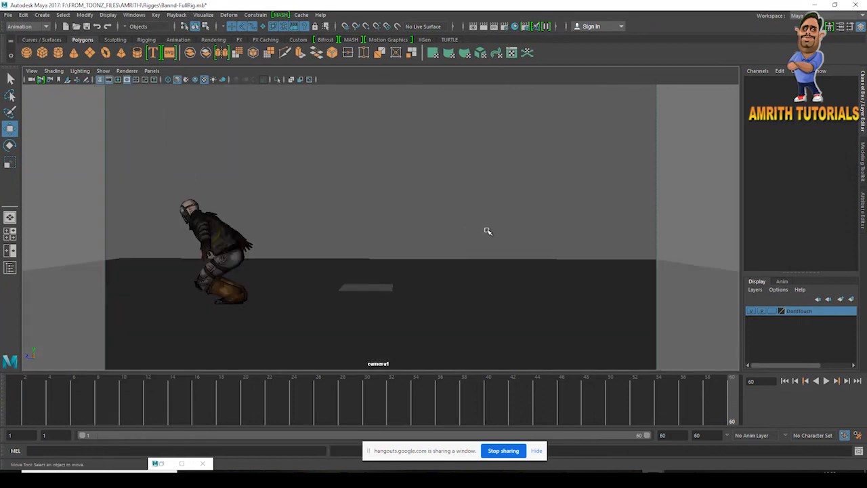
Create a new playblast of the polygon-only camera view, review the jump at full screen, and close the player.
left_click(209, 408)
right_click(274, 398)
left_click(312, 393)
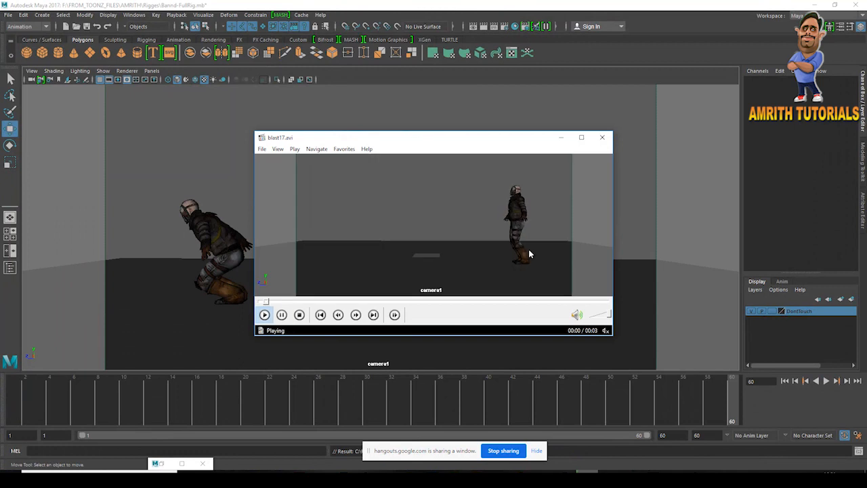
left_click(581, 137)
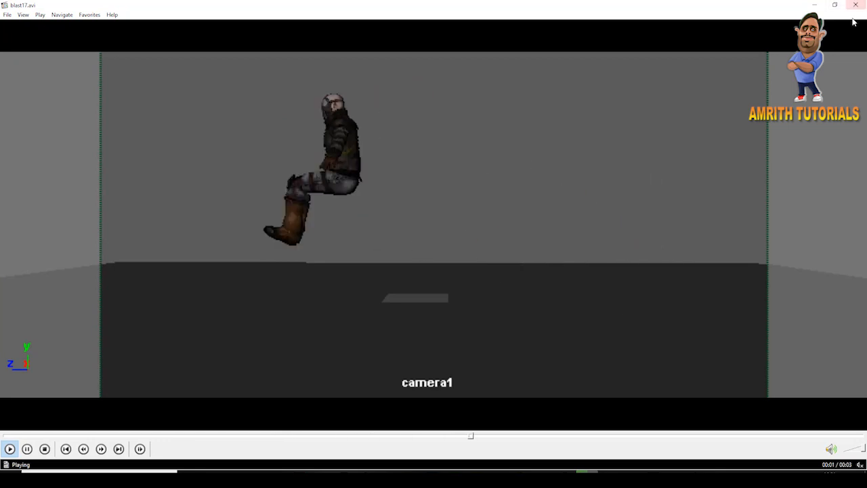
left_click(834, 4)
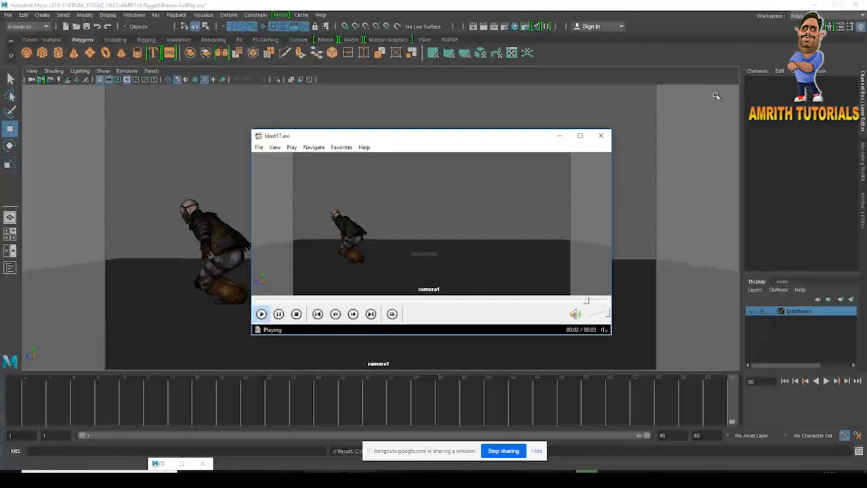
left_click(602, 138)
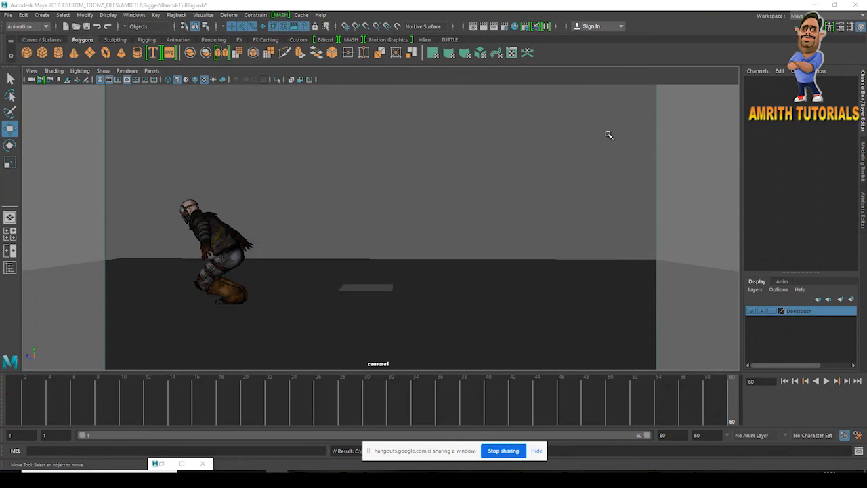